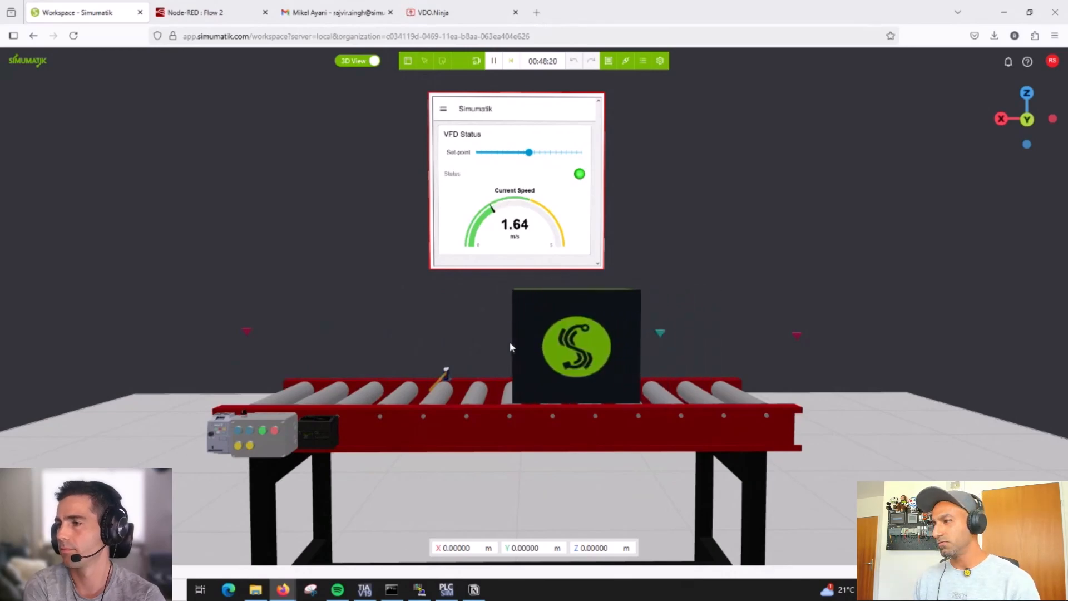
Examine the running roller conveyor, its sensors, the moving box and the VFD Status dashboard from several angles
{"action": "scroll", "coordinate": [631, 344], "scroll_direction": "up", "scroll_amount": 3}
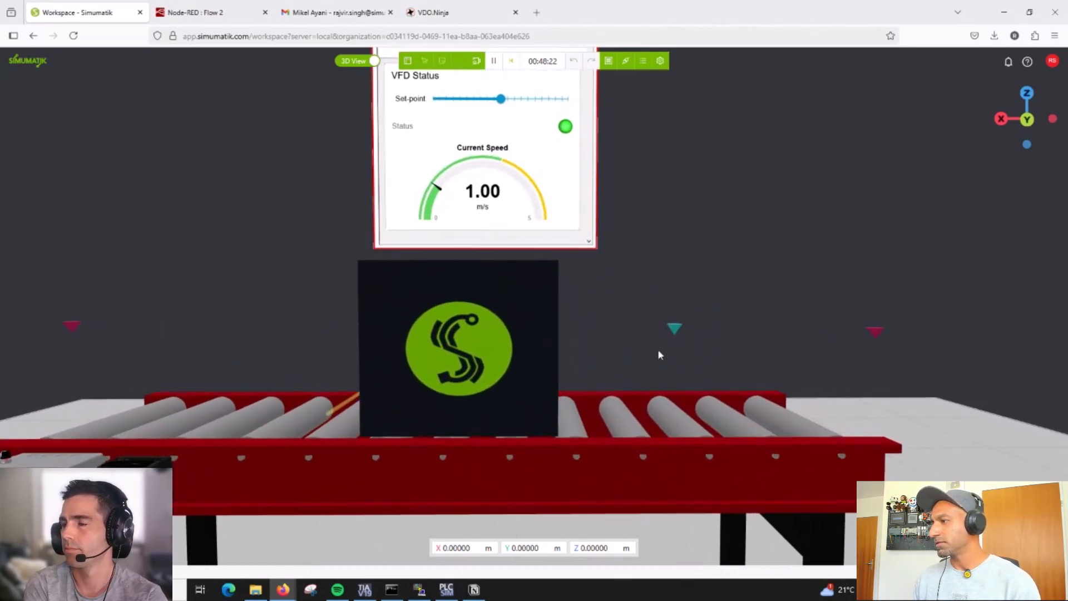
{"action": "scroll", "coordinate": [659, 352], "scroll_direction": "down", "scroll_amount": 3}
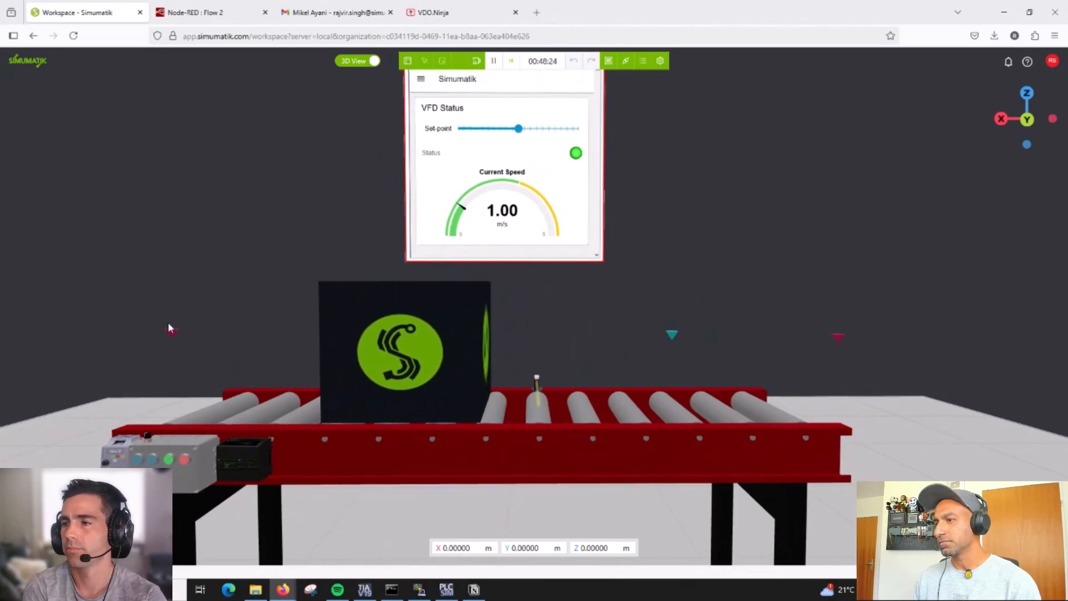
{"action": "right_click_drag", "start_coordinate": [211, 355], "coordinate": [301, 345]}
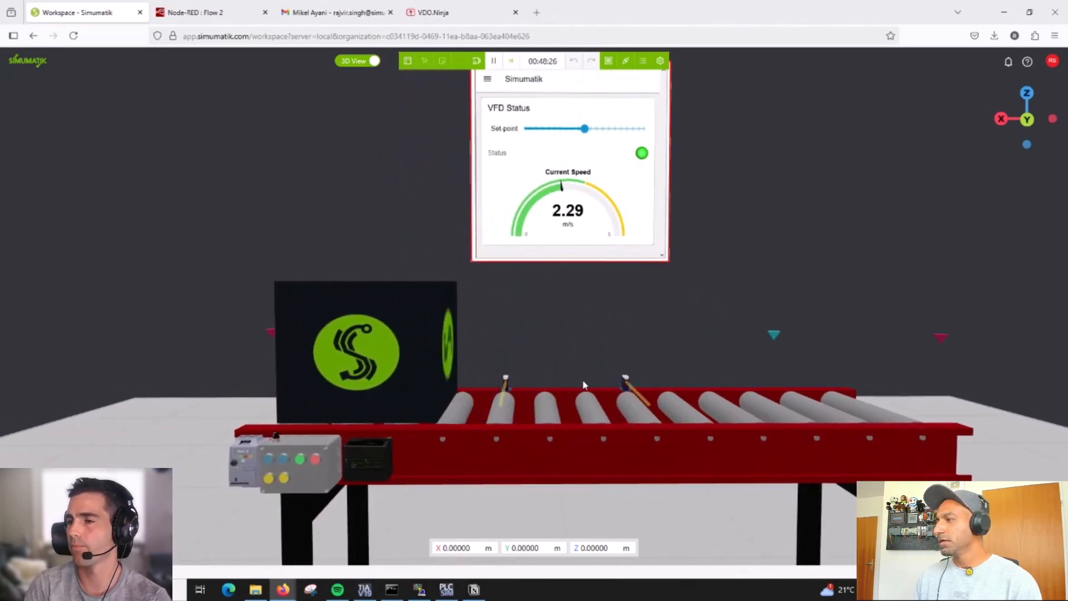
{"action": "scroll", "coordinate": [519, 415], "scroll_direction": "down", "scroll_amount": 3}
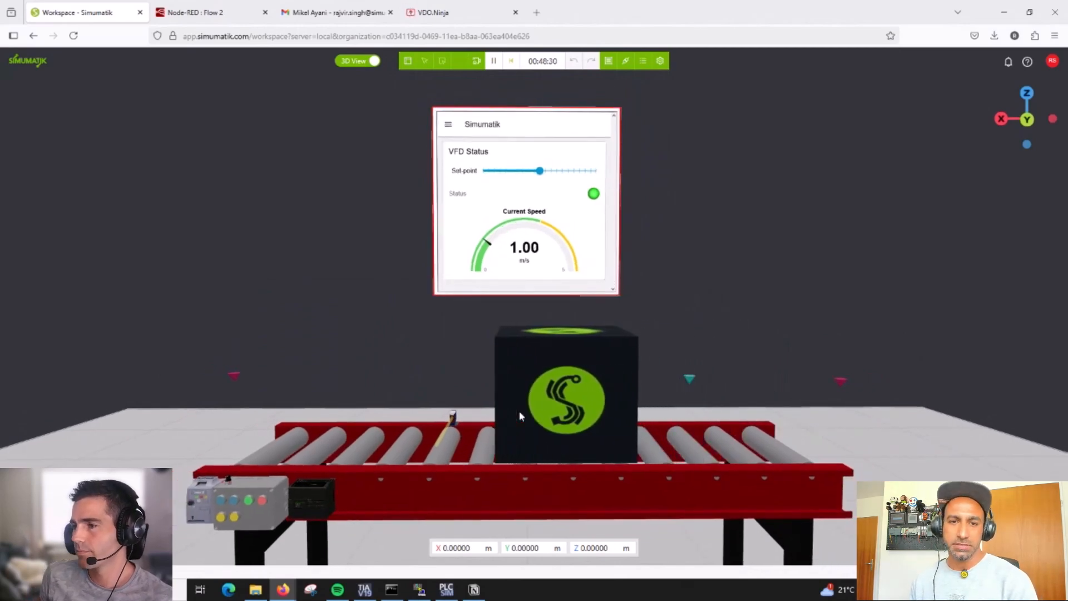
{"action": "left_click_drag", "start_coordinate": [629, 361], "coordinate": [604, 405]}
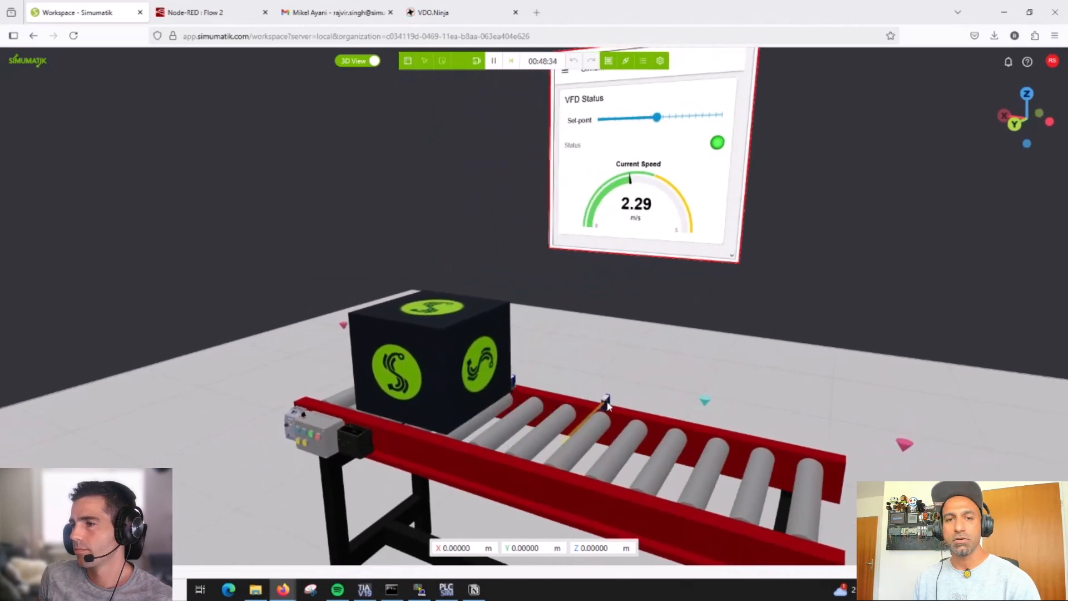
{"action": "scroll", "coordinate": [603, 403], "scroll_direction": "down", "scroll_amount": 5}
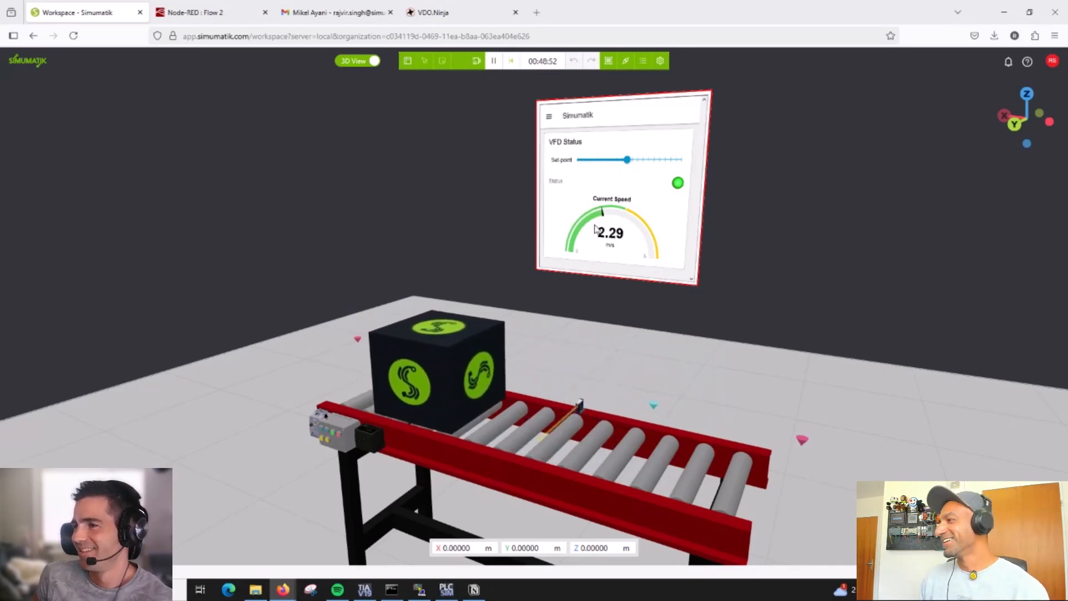
{"action": "scroll", "coordinate": [556, 380], "scroll_direction": "up", "scroll_amount": 3}
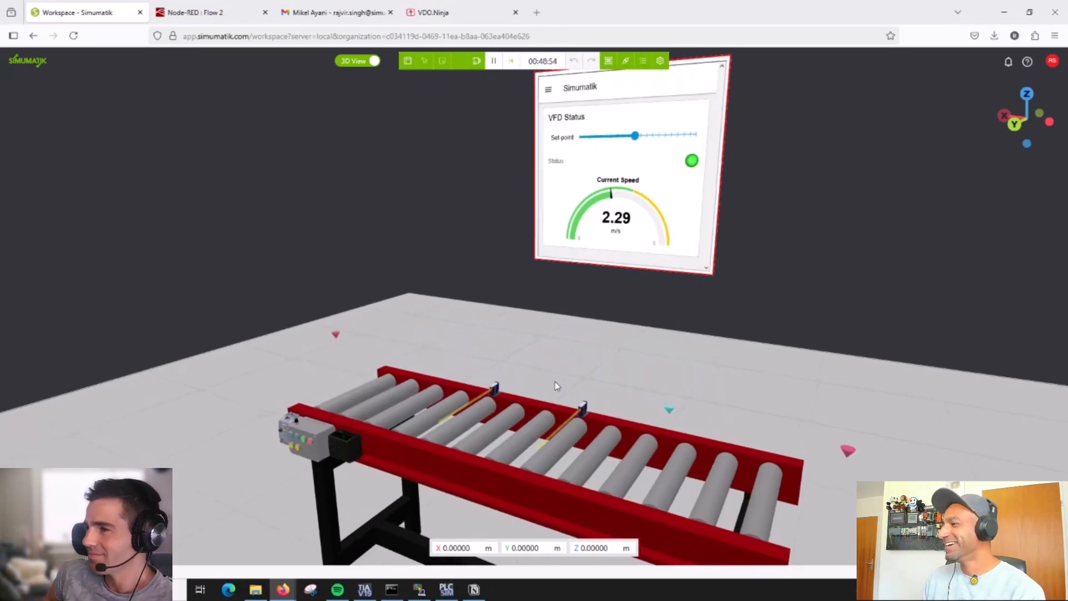
{"action": "left_click_drag", "start_coordinate": [586, 393], "coordinate": [523, 449]}
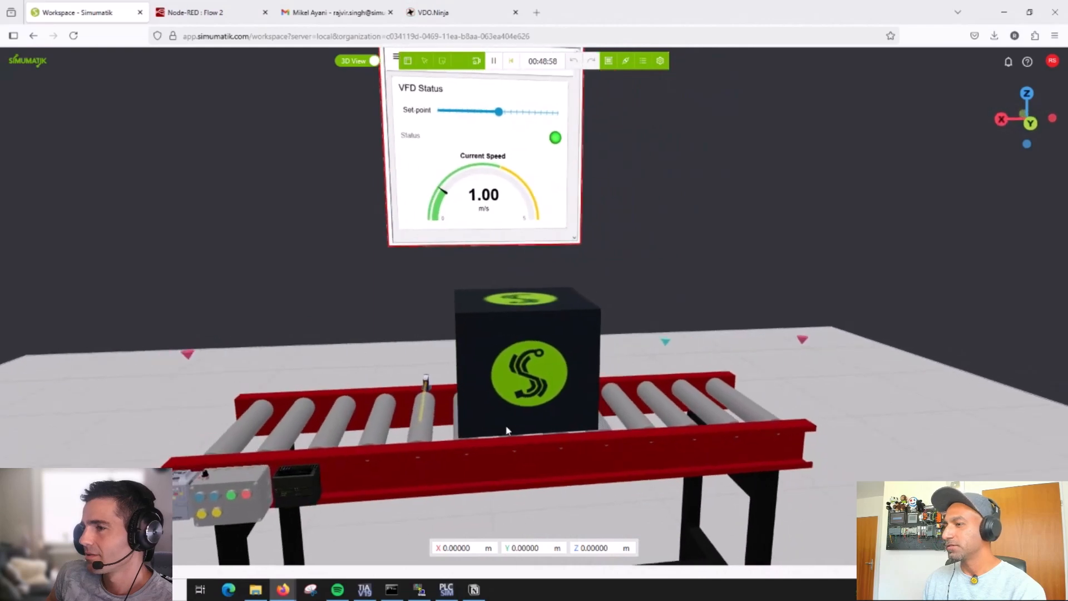
{"action": "right_click_drag", "start_coordinate": [295, 472], "coordinate": [499, 426]}
{"action": "scroll", "coordinate": [402, 440], "scroll_direction": "up", "scroll_amount": 3}
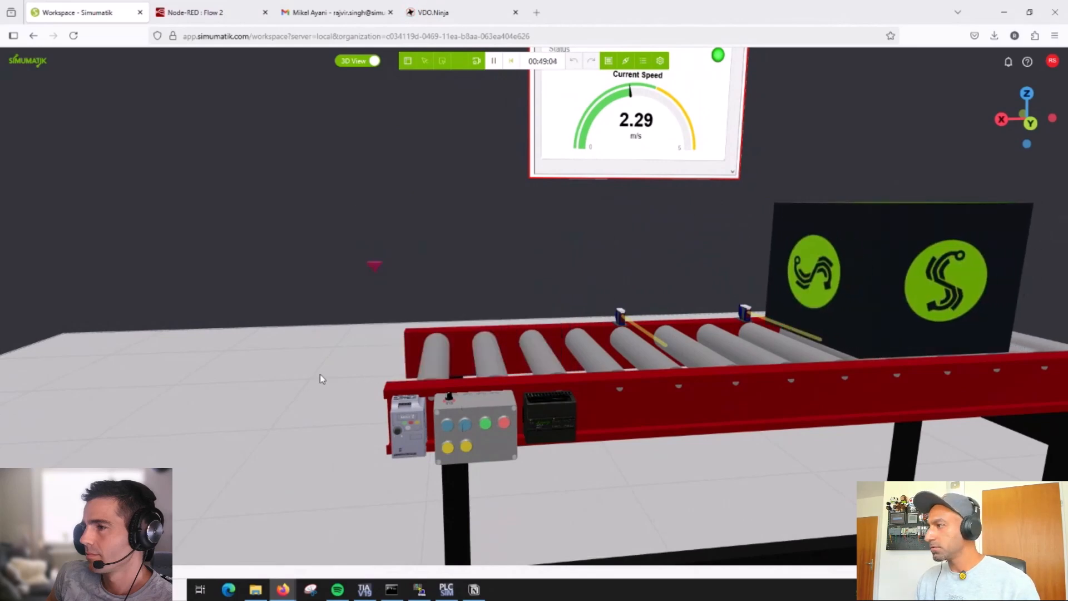
{"action": "left_click_drag", "start_coordinate": [341, 372], "coordinate": [303, 387]}
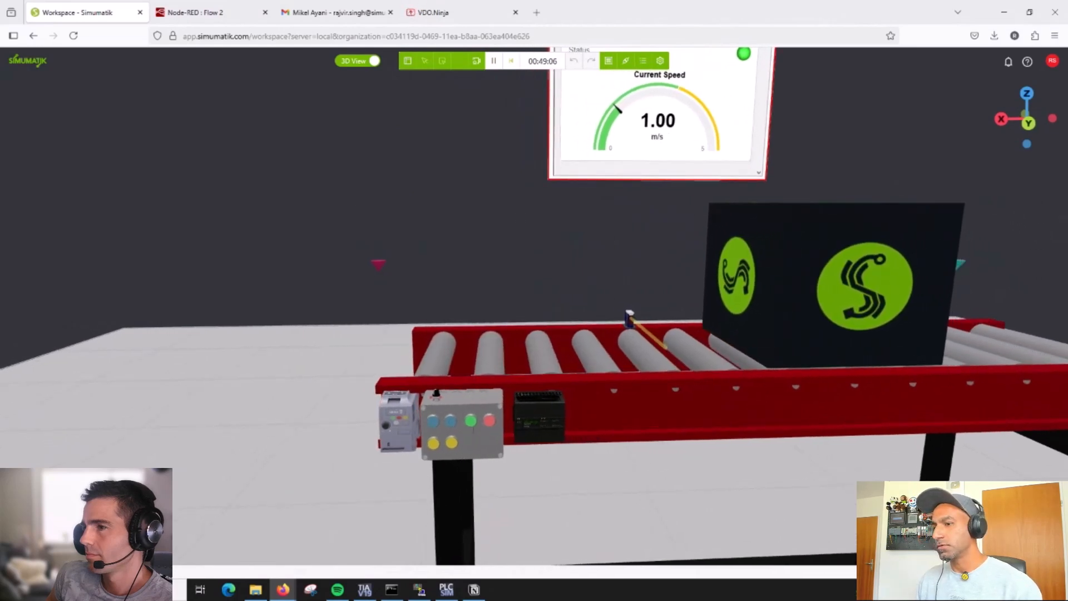
Switch the 3D scene to Saved View 1 and show Saved View 2 in a separate floating view
{"action": "left_click", "coordinate": [20, 539]}
{"action": "mouse_move", "coordinate": [72, 504]}
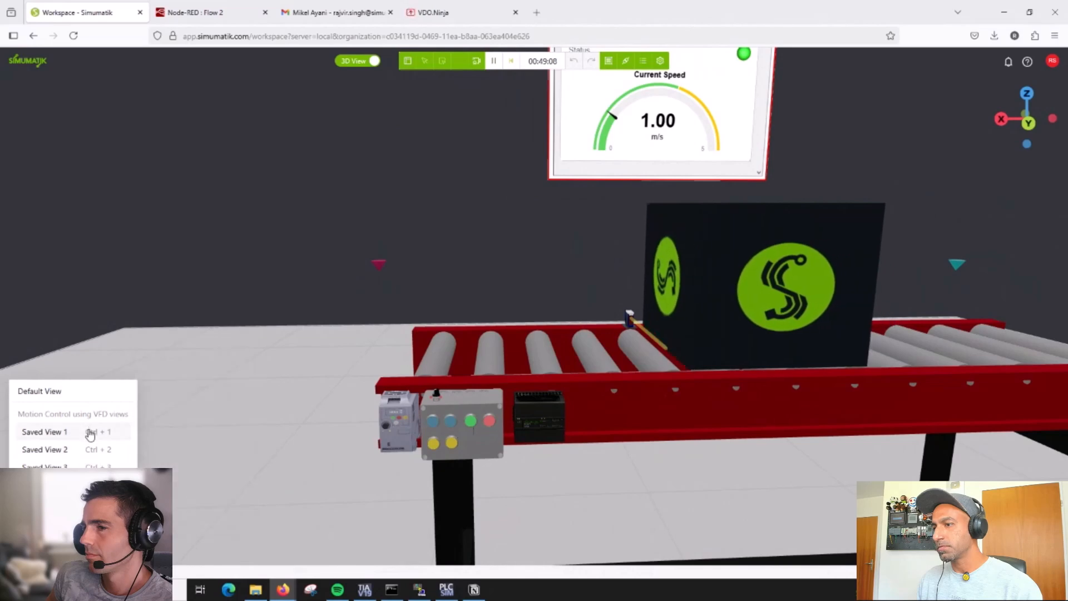
{"action": "left_click", "coordinate": [88, 432]}
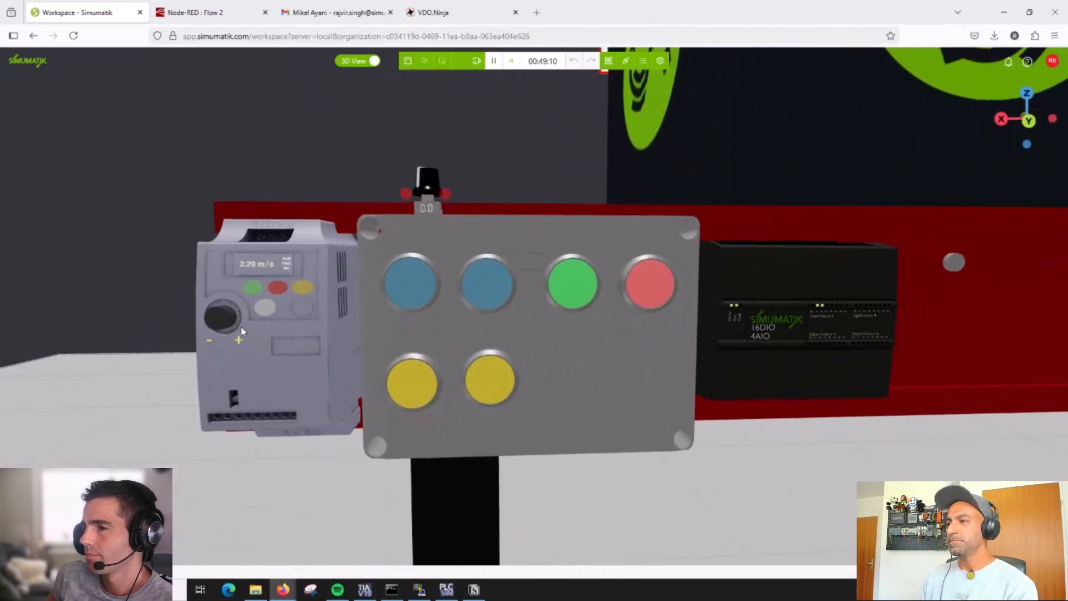
{"action": "left_click", "coordinate": [20, 540]}
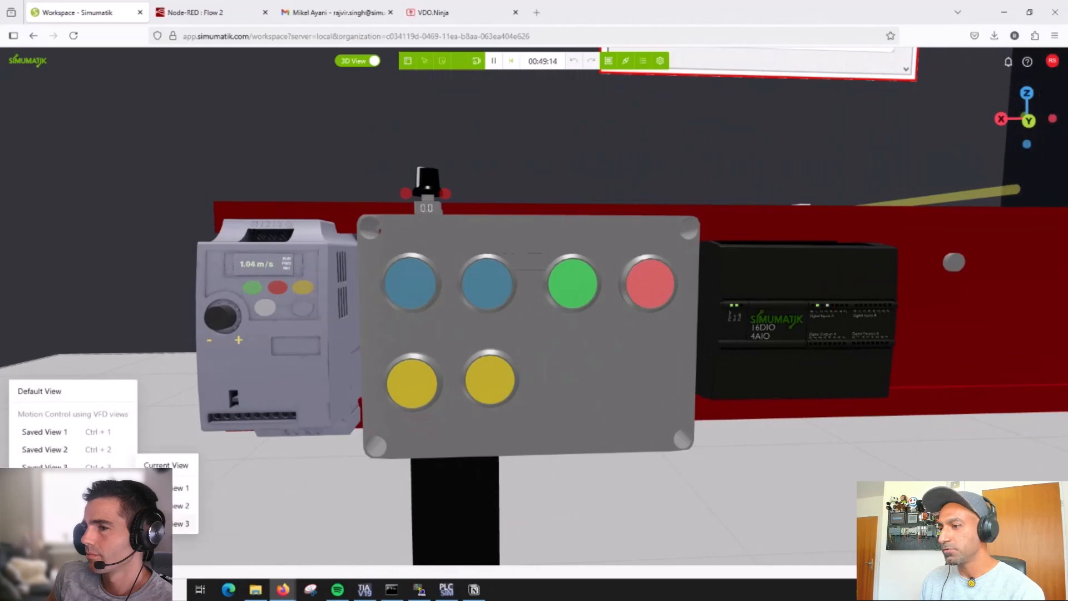
{"action": "left_click", "coordinate": [165, 506]}
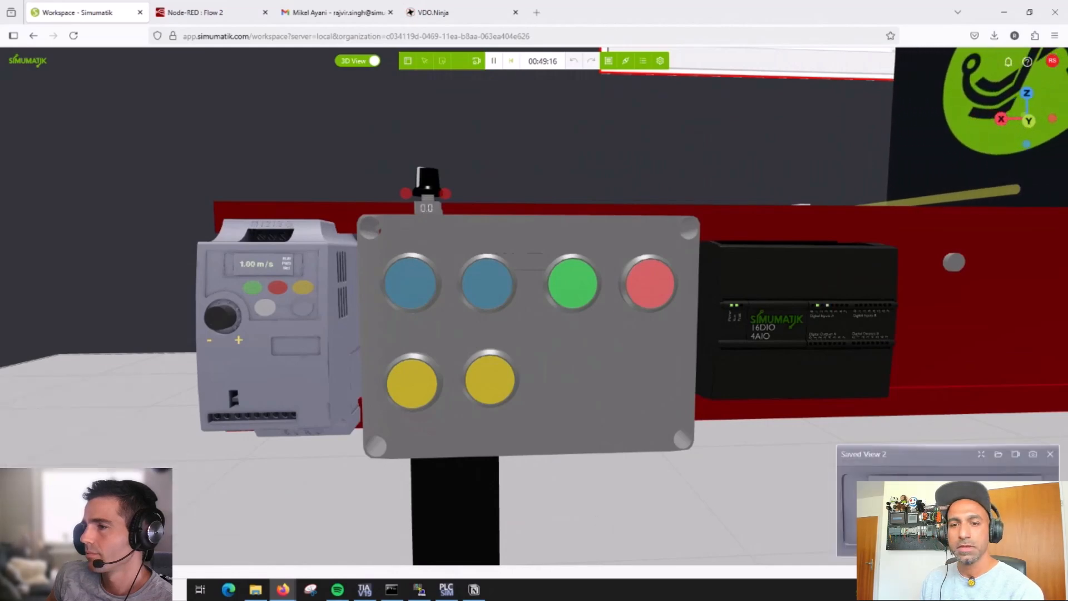
Inspect the VFD's speed and status display, the conveyor, the push-button box and the 16DIO/4AIO module up close
{"action": "scroll", "coordinate": [243, 278], "scroll_direction": "up", "scroll_amount": 4}
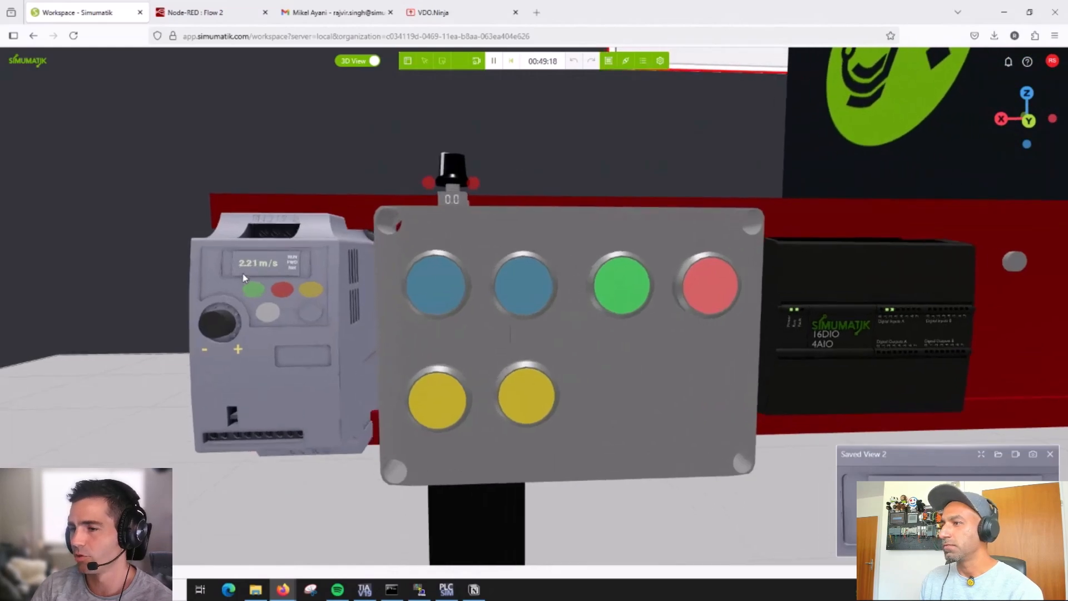
{"action": "scroll", "coordinate": [245, 276], "scroll_direction": "up", "scroll_amount": 5}
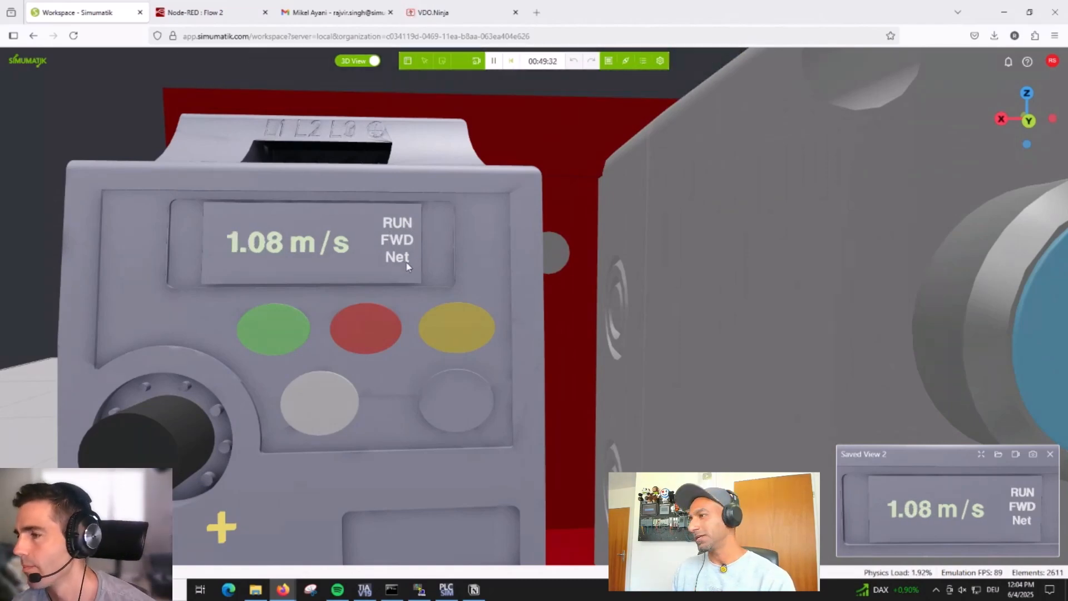
{"action": "scroll", "coordinate": [321, 274], "scroll_direction": "down", "scroll_amount": 10}
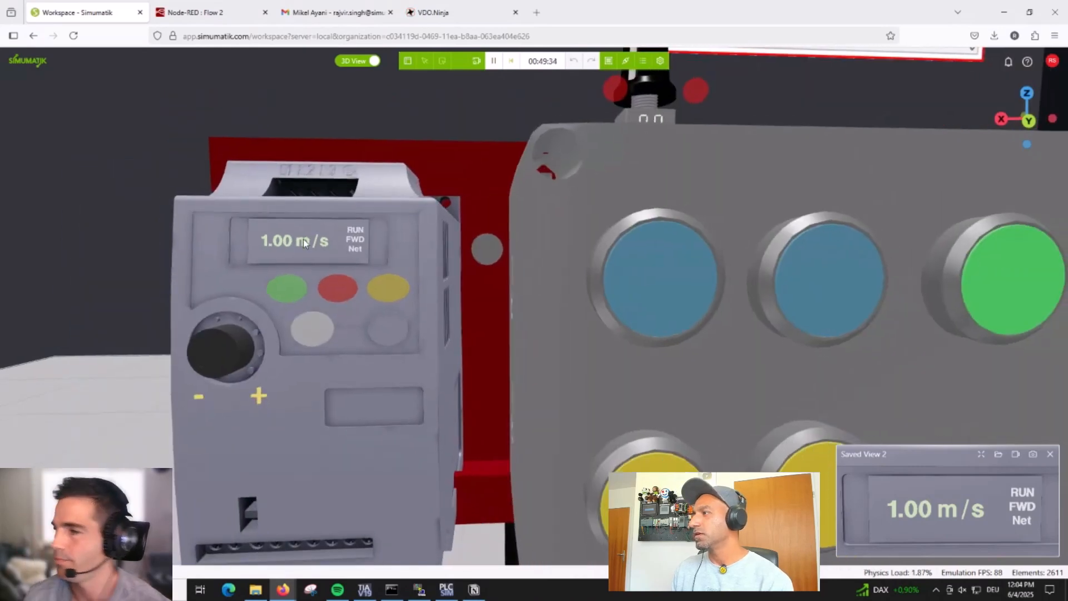
{"action": "scroll", "coordinate": [437, 303], "scroll_direction": "down", "scroll_amount": 10}
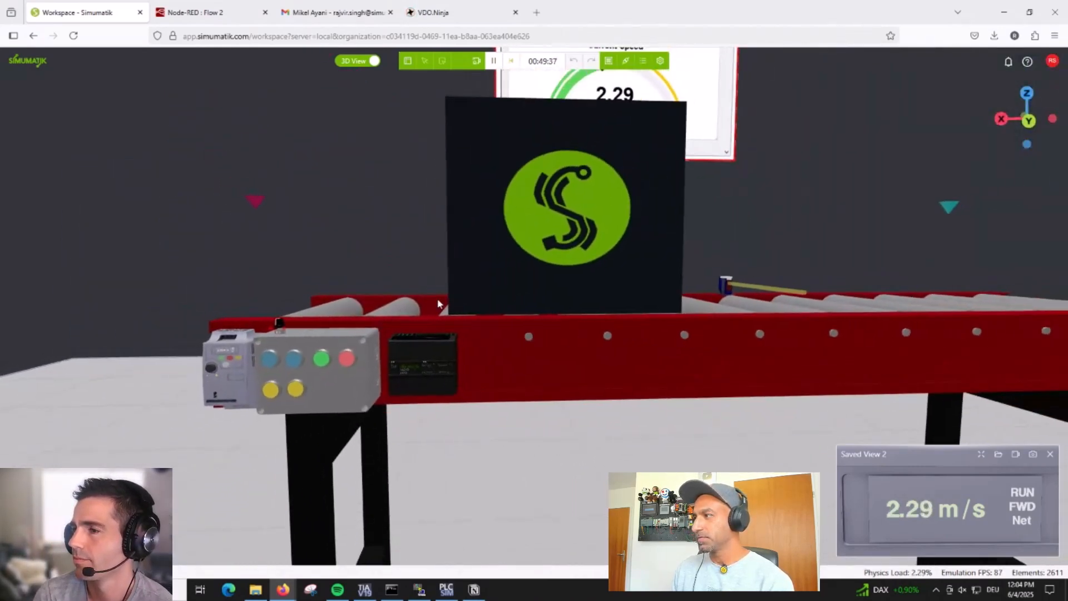
{"action": "right_click_drag", "start_coordinate": [456, 330], "coordinate": [405, 406]}
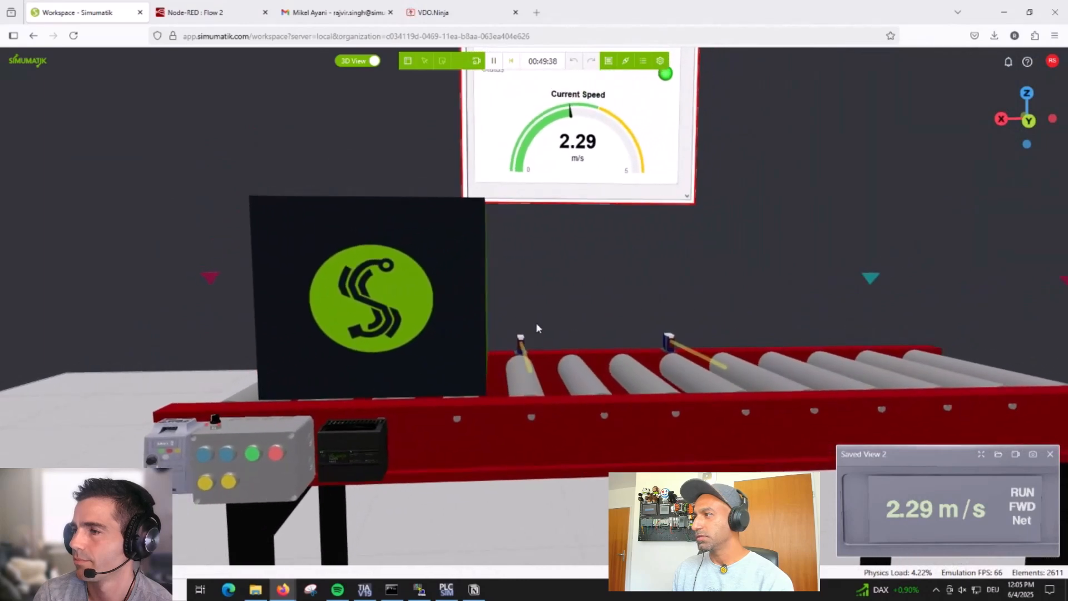
{"action": "scroll", "coordinate": [536, 322], "scroll_direction": "down", "scroll_amount": 2}
{"action": "right_click_drag", "start_coordinate": [698, 222], "coordinate": [652, 262]}
{"action": "right_click_drag", "start_coordinate": [482, 305], "coordinate": [470, 337]}
{"action": "scroll", "coordinate": [270, 470], "scroll_direction": "up", "scroll_amount": 4}
{"action": "scroll", "coordinate": [270, 497], "scroll_direction": "up", "scroll_amount": 6}
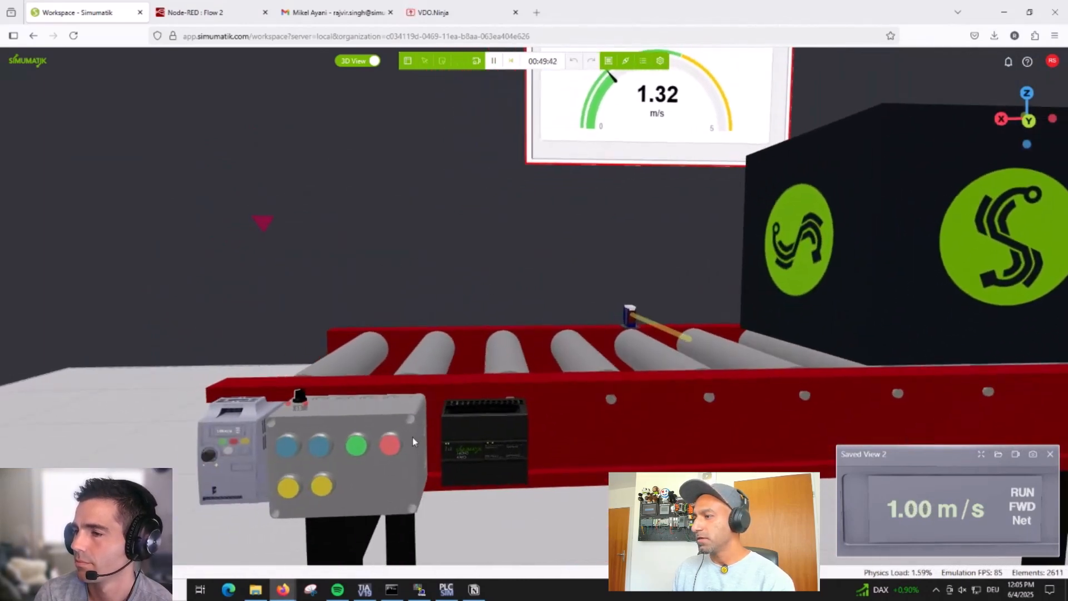
{"action": "scroll", "coordinate": [590, 413], "scroll_direction": "up", "scroll_amount": 1}
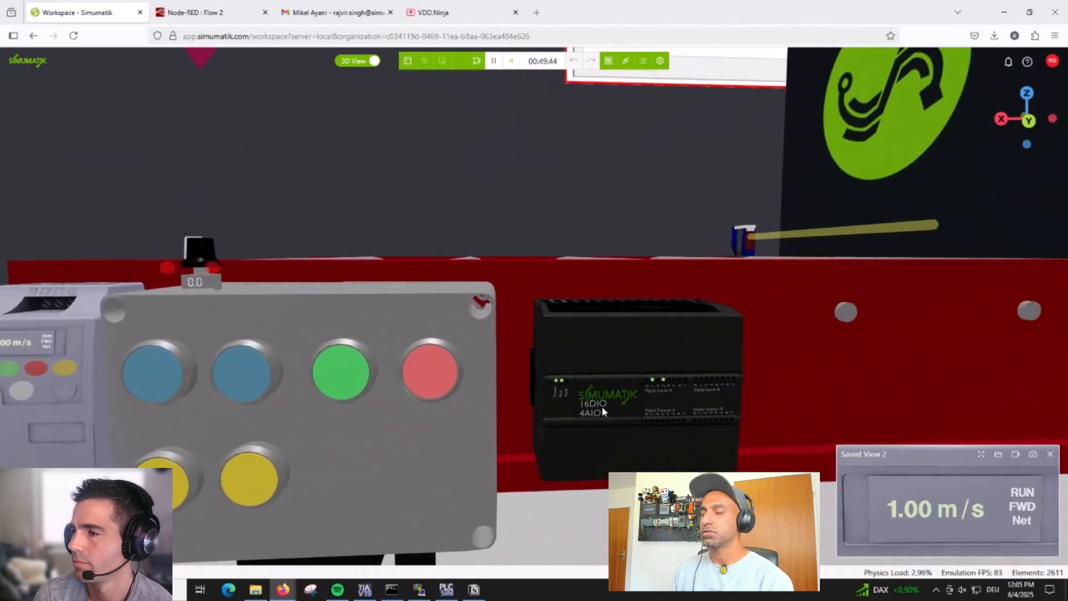
{"action": "right_click_drag", "start_coordinate": [585, 366], "coordinate": [603, 281]}
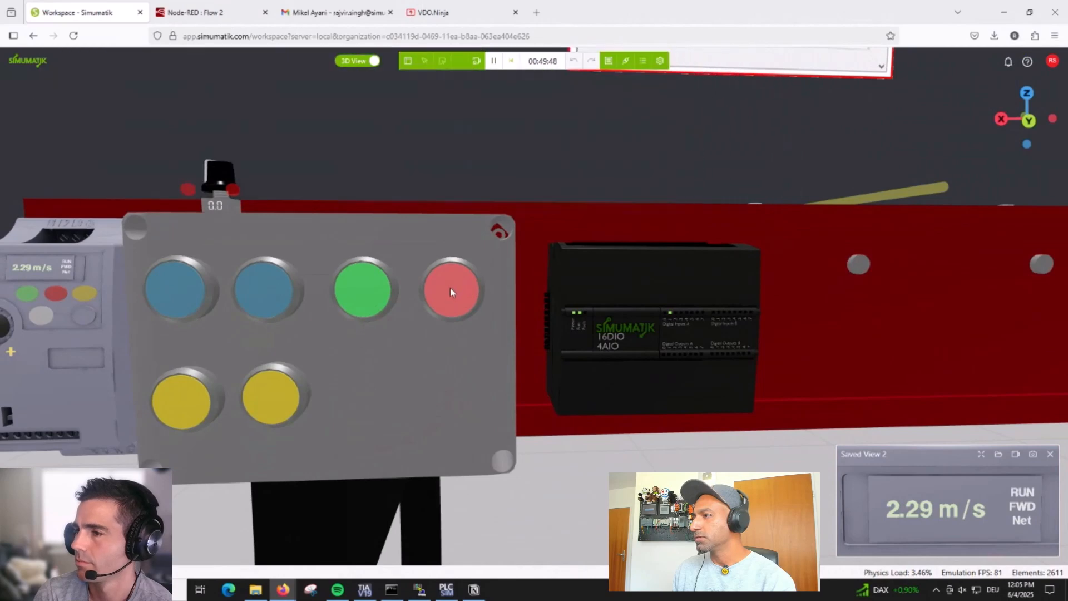
Activate the User Action mode and stop the conveyor with the red push button on the control box
{"action": "left_click", "coordinate": [450, 288]}
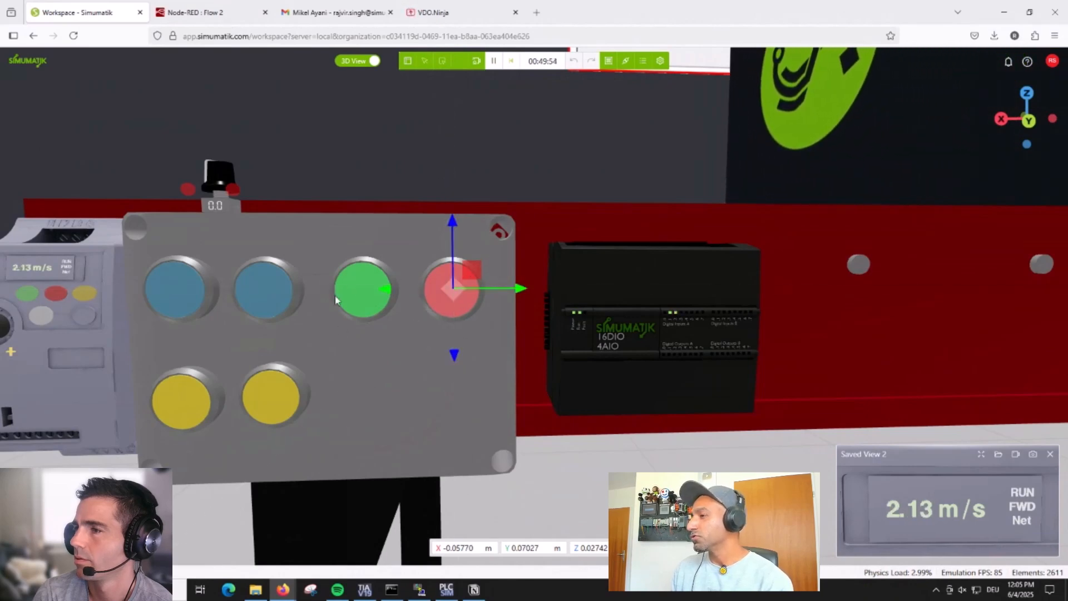
{"action": "left_click", "coordinate": [442, 66]}
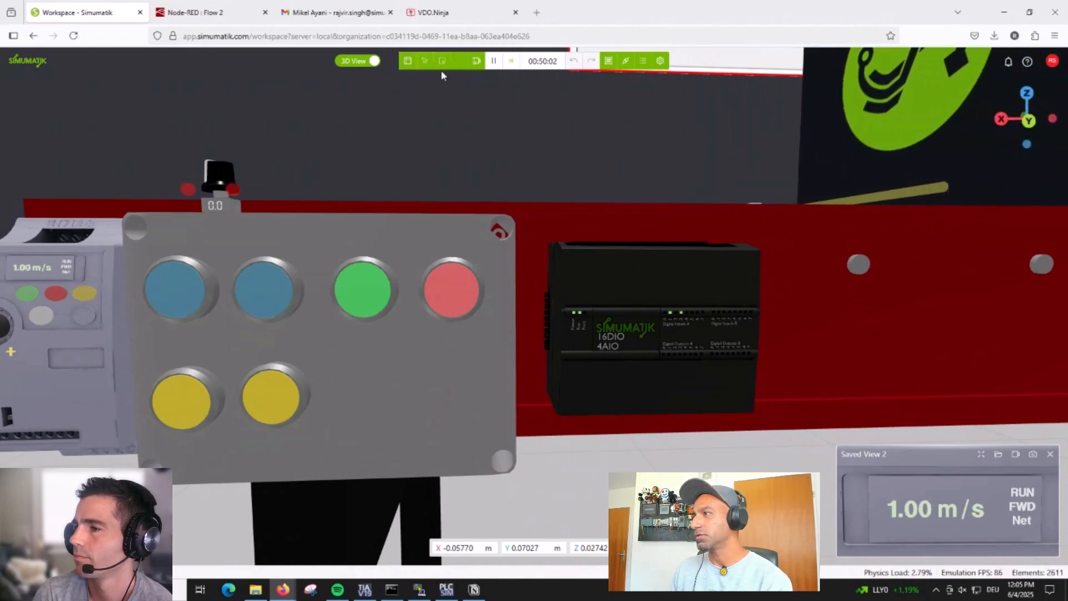
{"action": "left_click", "coordinate": [444, 65]}
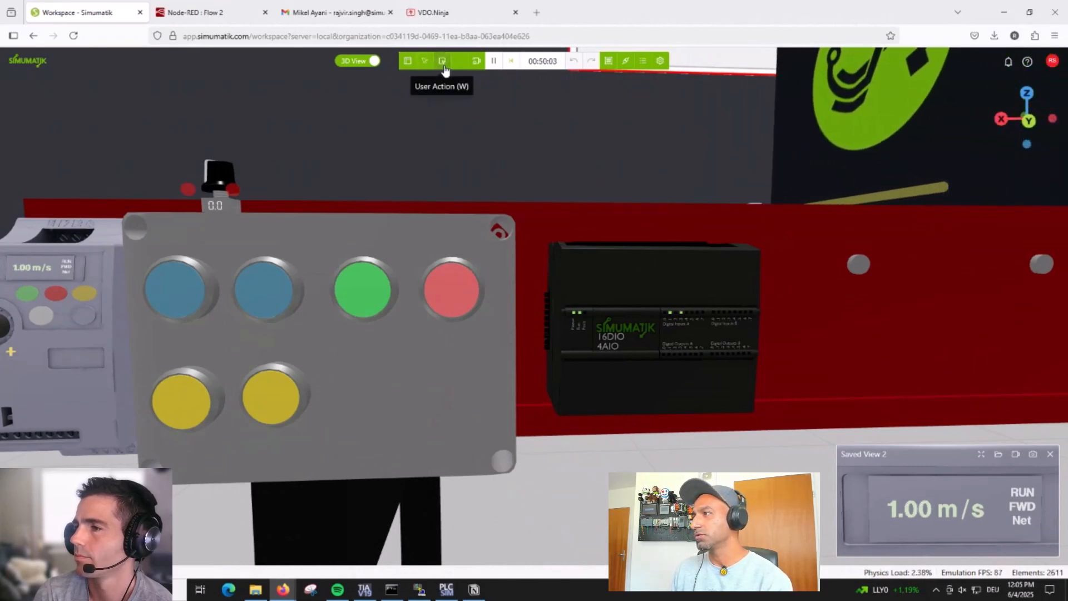
{"action": "left_click", "coordinate": [453, 288]}
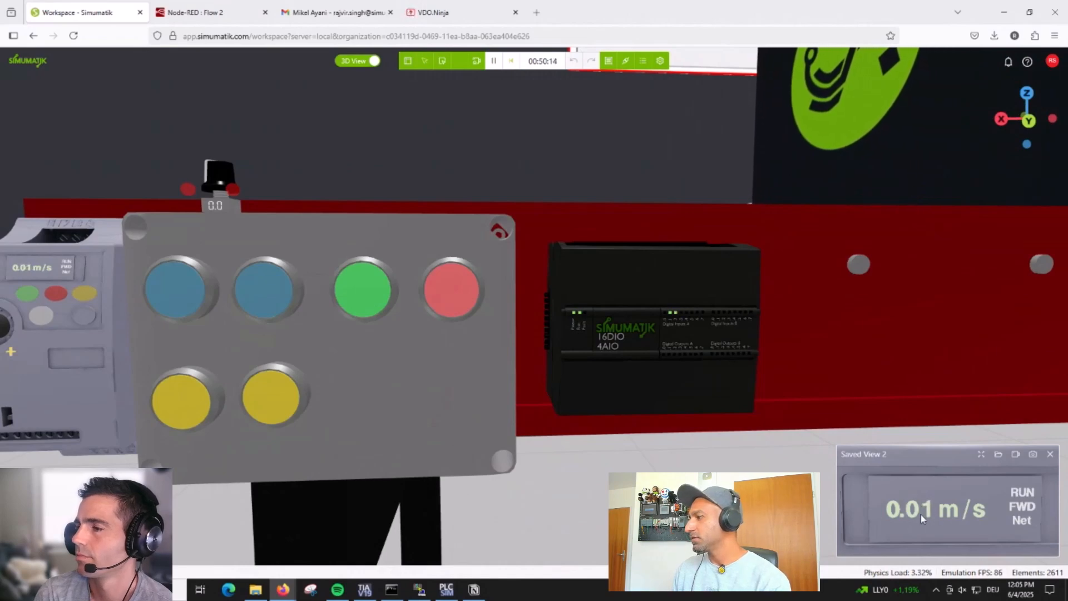
Check the VFD's display, and restart the conveyor with the green push button on the control box
{"action": "scroll", "coordinate": [179, 295], "scroll_direction": "up", "scroll_amount": 1}
{"action": "right_click_drag", "start_coordinate": [179, 295], "coordinate": [418, 320]}
{"action": "scroll", "coordinate": [151, 272], "scroll_direction": "up", "scroll_amount": 5}
{"action": "scroll", "coordinate": [290, 296], "scroll_direction": "down", "scroll_amount": 4}
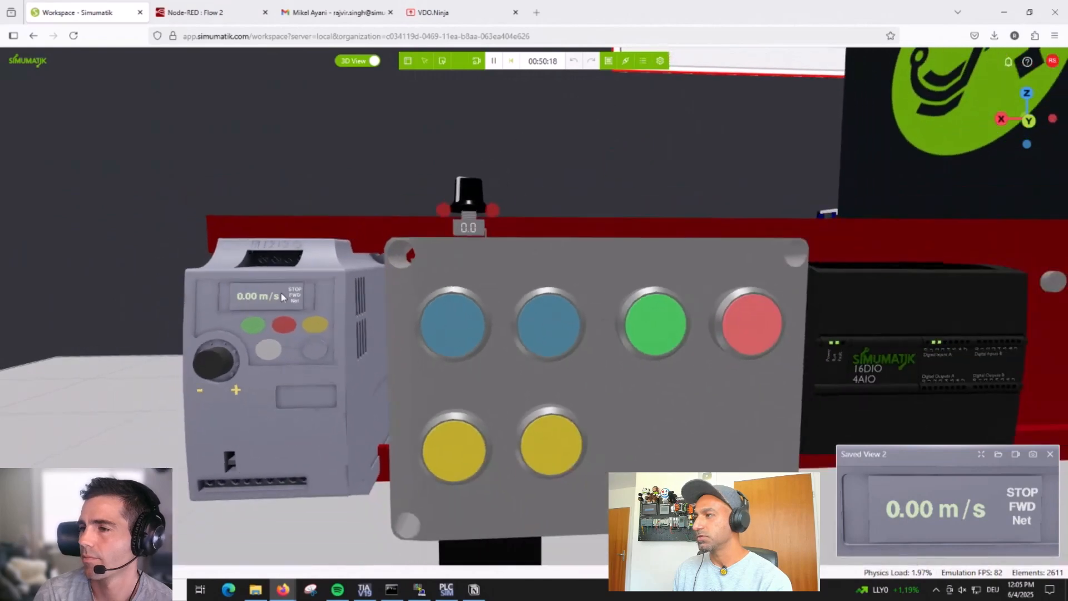
{"action": "left_click", "coordinate": [585, 331]}
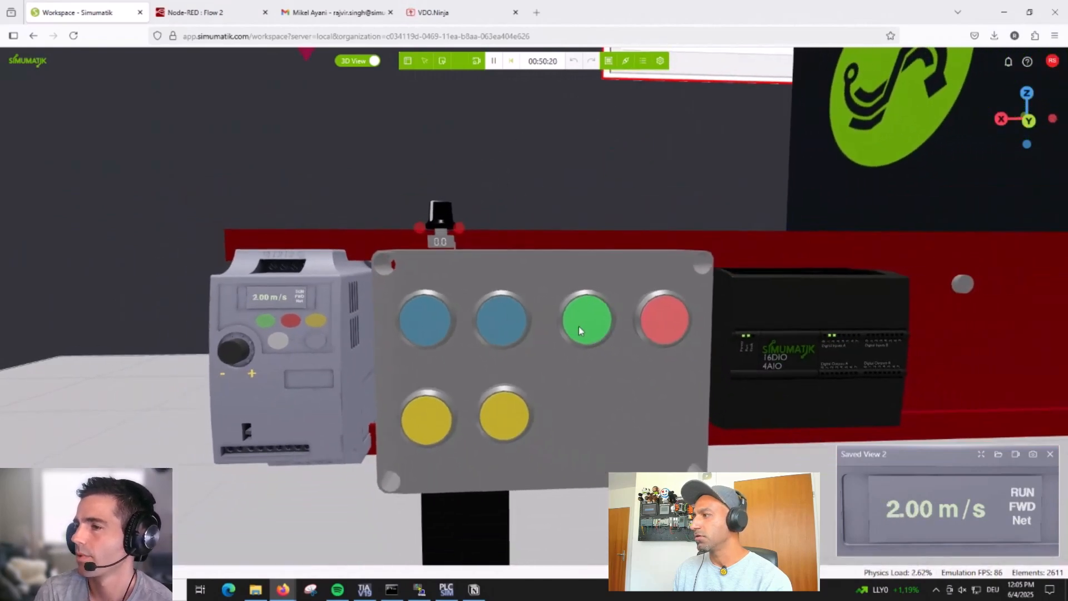
Examine the restarted conveyor, the box's travel past the sensors and the speed gauge on the dashboard
{"action": "scroll", "coordinate": [587, 328], "scroll_direction": "down", "scroll_amount": 1}
{"action": "right_click_drag", "start_coordinate": [625, 311], "coordinate": [385, 373]}
{"action": "scroll", "coordinate": [385, 373], "scroll_direction": "down", "scroll_amount": 3}
{"action": "scroll", "coordinate": [417, 370], "scroll_direction": "down", "scroll_amount": 6}
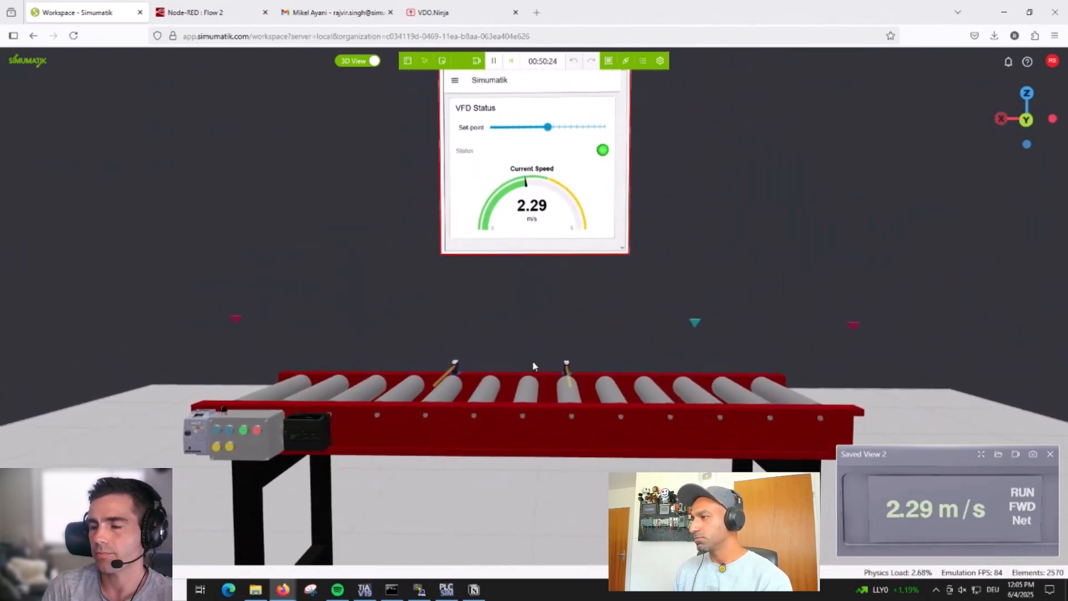
{"action": "scroll", "coordinate": [532, 360], "scroll_direction": "down", "scroll_amount": 3}
{"action": "scroll", "coordinate": [368, 470], "scroll_direction": "up", "scroll_amount": 1}
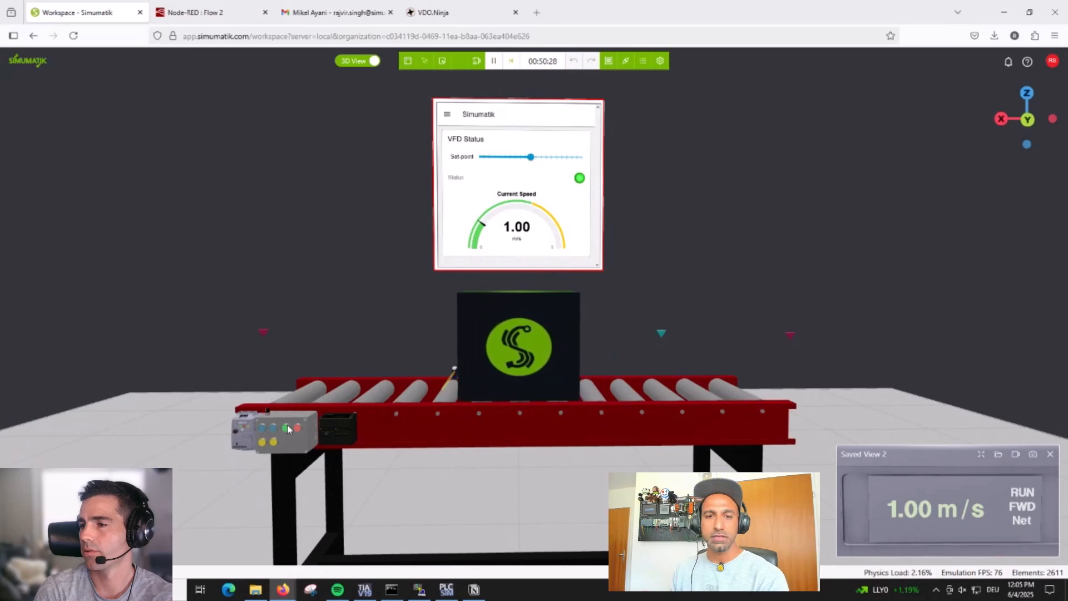
{"action": "scroll", "coordinate": [321, 427], "scroll_direction": "up", "scroll_amount": 5}
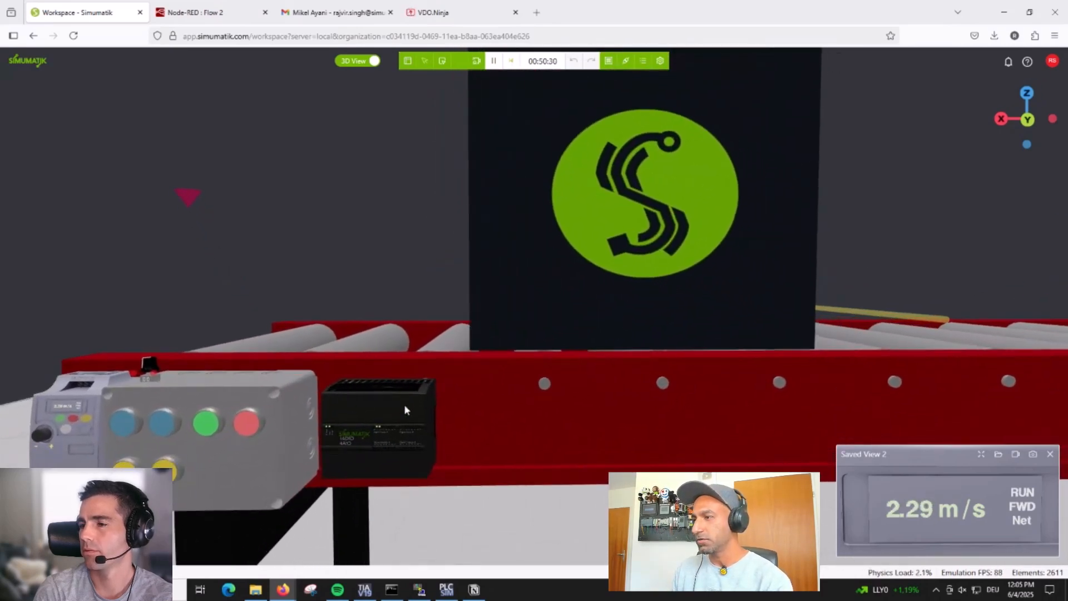
{"action": "scroll", "coordinate": [425, 400], "scroll_direction": "down", "scroll_amount": 5}
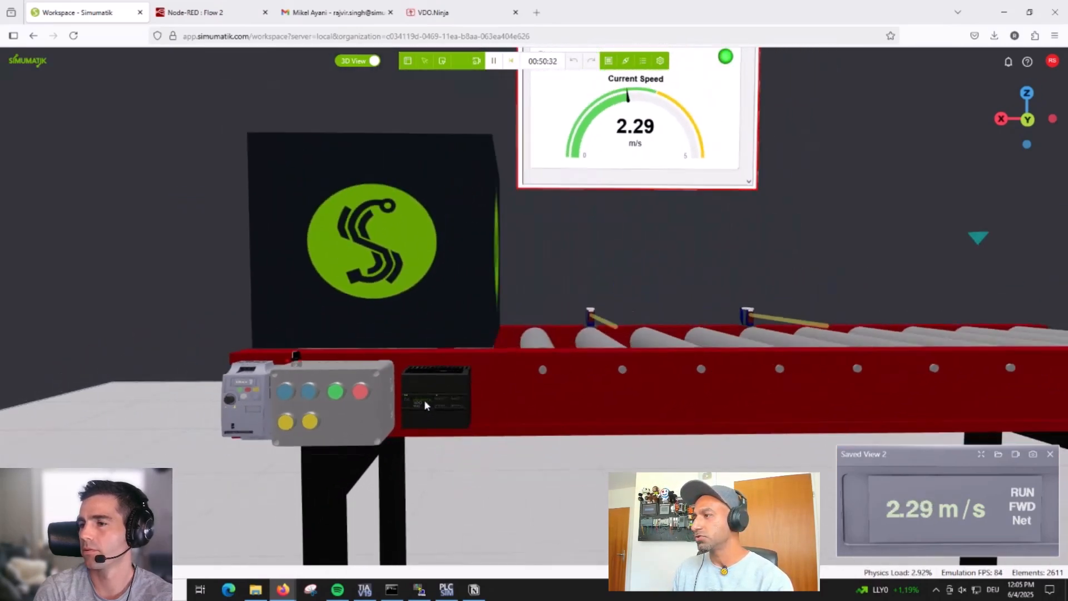
{"action": "middle_click_drag", "start_coordinate": [527, 361], "coordinate": [443, 418]}
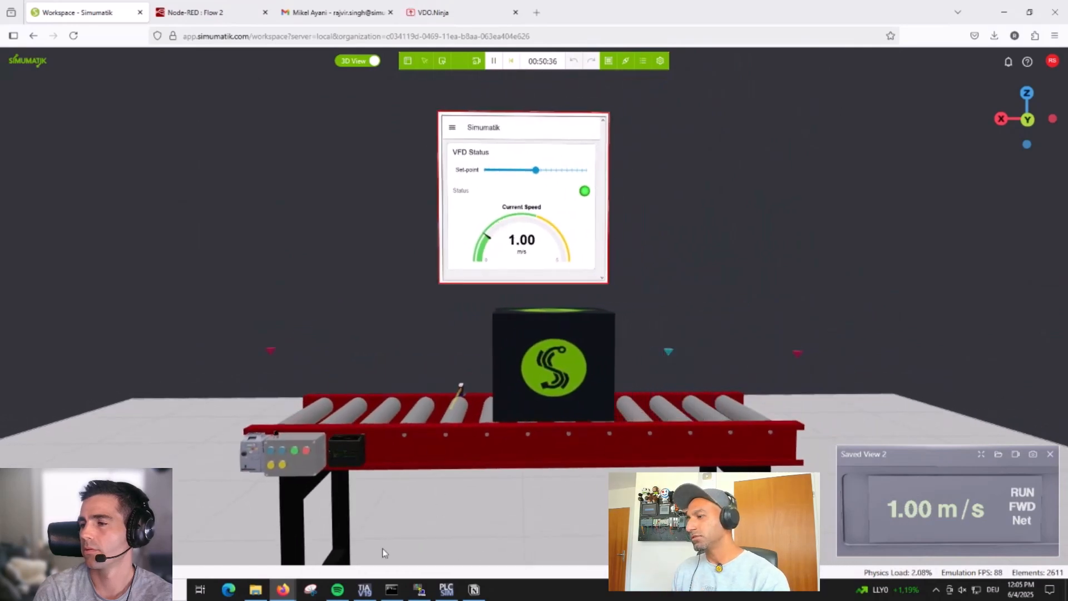
Switch to TIA Portal and open the Main [OB1] program block of PLC_1
{"action": "left_click", "coordinate": [364, 589]}
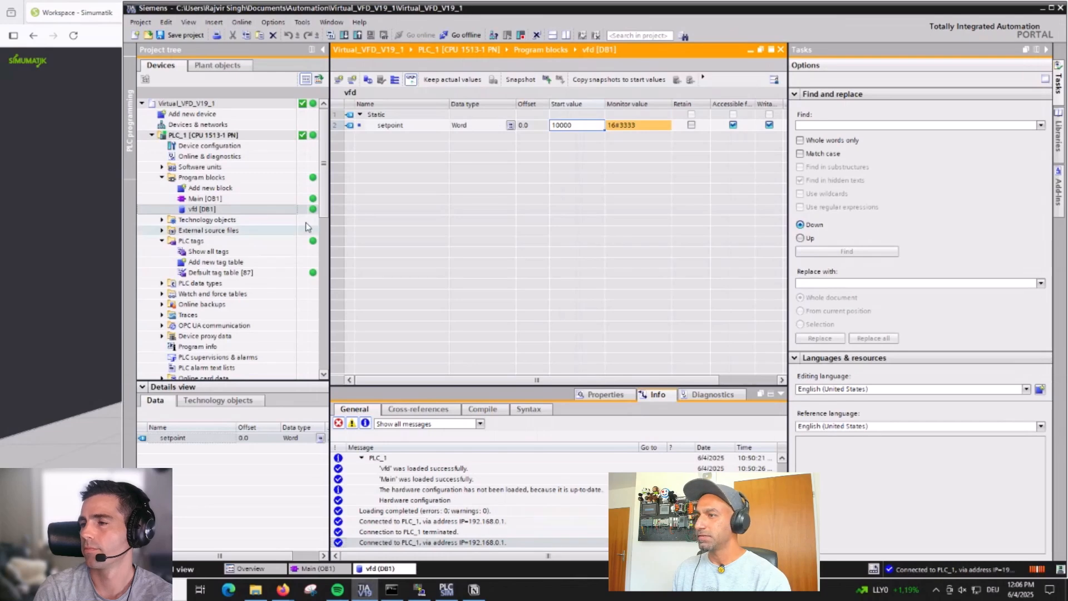
{"action": "double_click", "coordinate": [214, 199]}
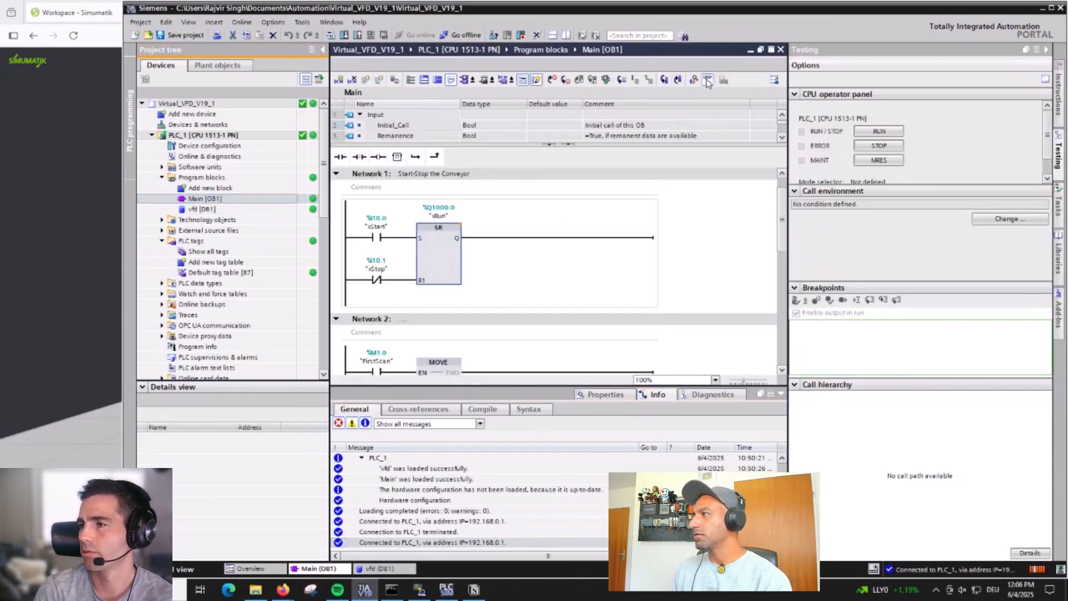
Turn on monitoring for the Main [OB1] block and review its start-stop, first-scan and speed-control networks
{"action": "left_click", "coordinate": [707, 81]}
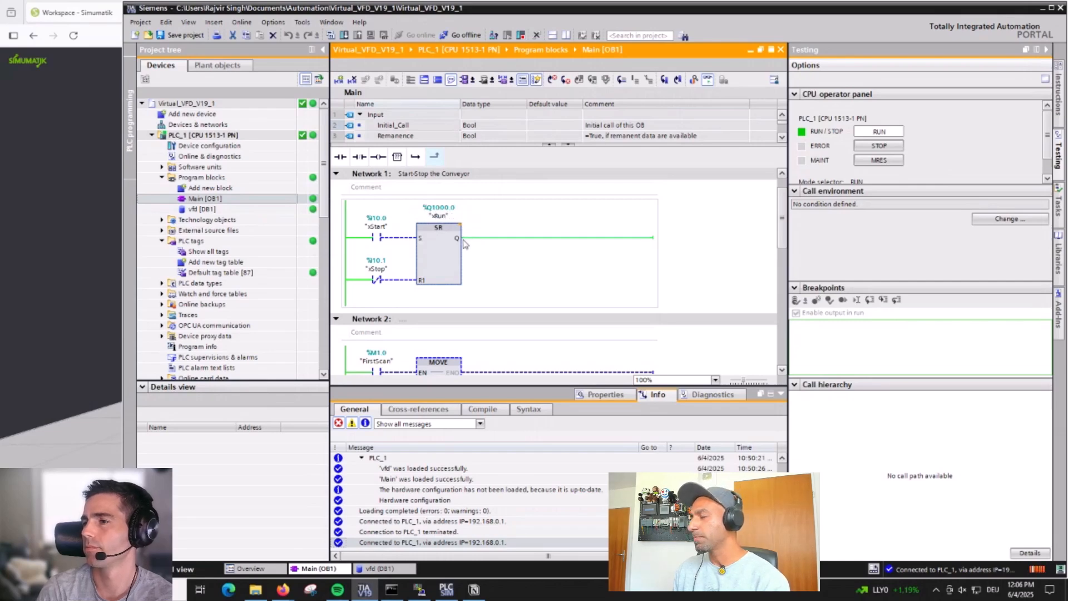
{"action": "scroll", "coordinate": [456, 243], "scroll_direction": "down", "scroll_amount": 3}
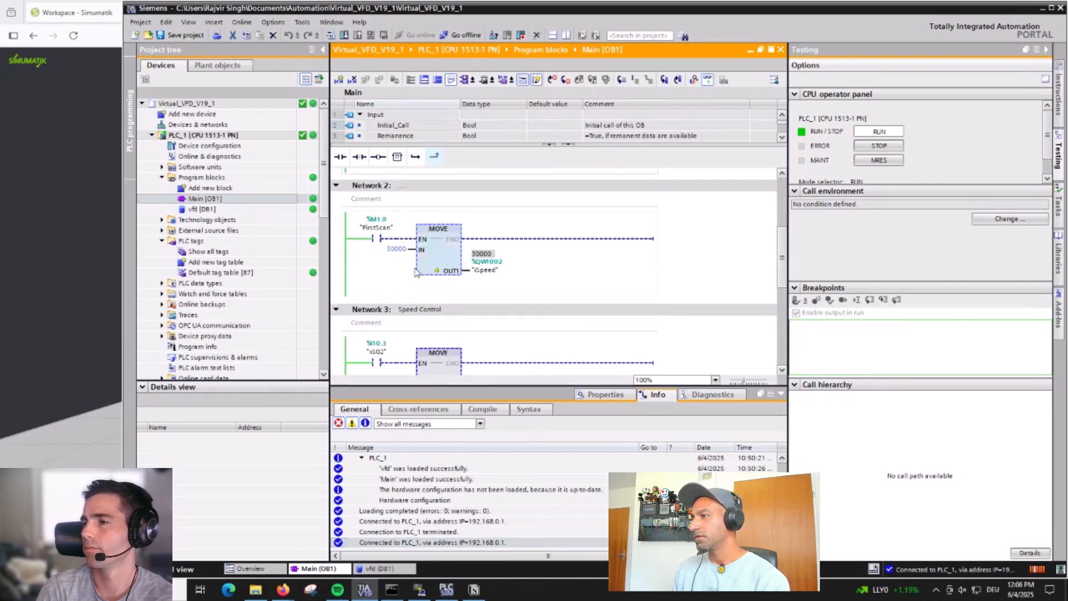
{"action": "scroll", "coordinate": [419, 275], "scroll_direction": "down", "scroll_amount": 5}
{"action": "scroll", "coordinate": [419, 298], "scroll_direction": "up", "scroll_amount": 8}
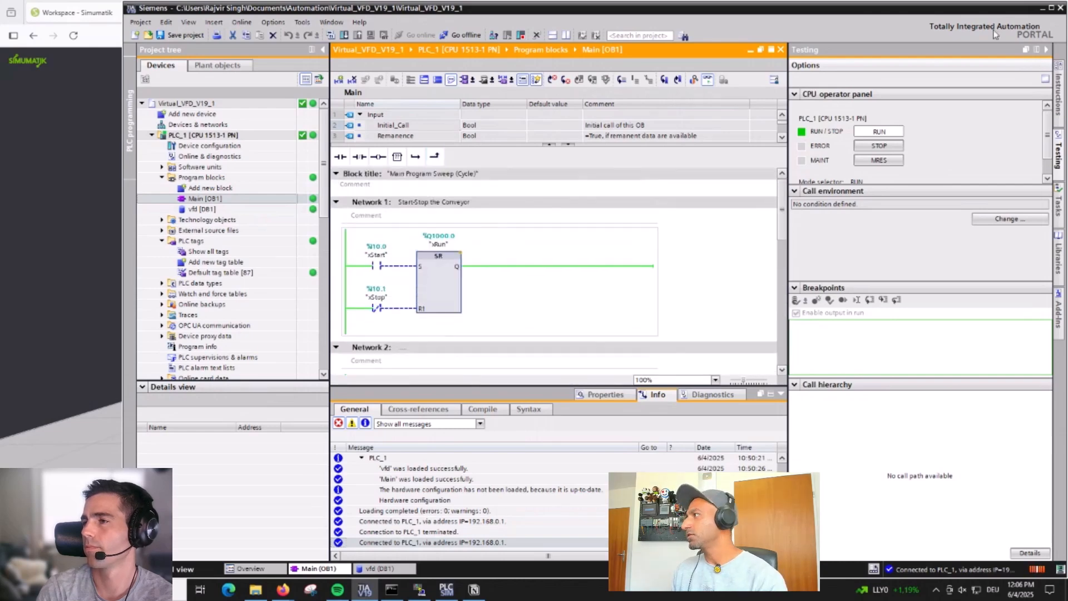
Switch back to Simumatik and display the properties of the Generic_Frequency_Inverter in the assembly group
{"action": "left_click", "coordinate": [1043, 8]}
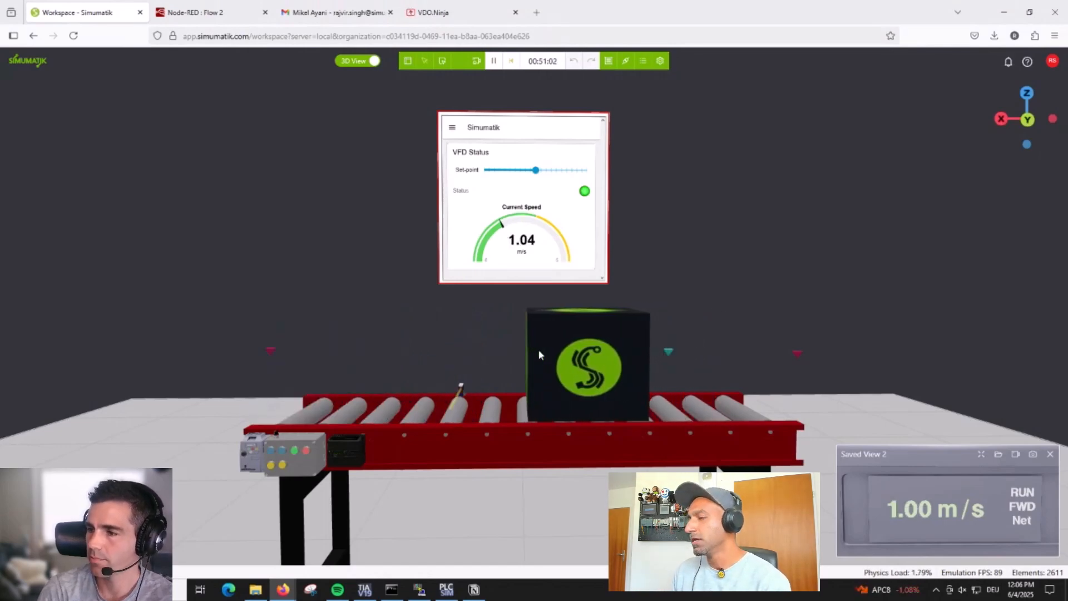
{"action": "scroll", "coordinate": [299, 470], "scroll_direction": "up", "scroll_amount": 3}
{"action": "scroll", "coordinate": [299, 470], "scroll_direction": "up", "scroll_amount": 5}
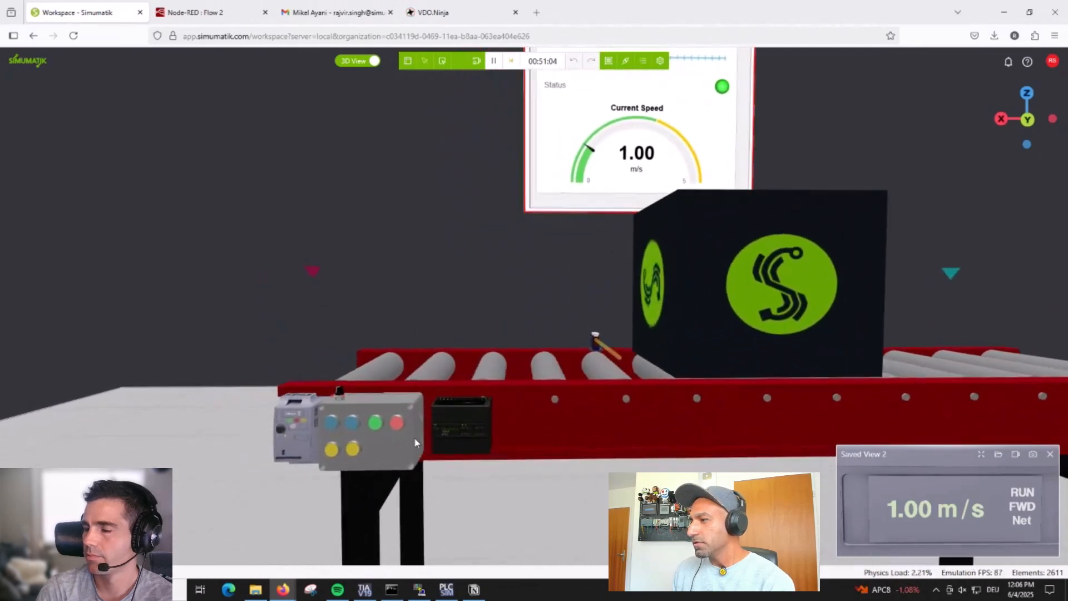
{"action": "scroll", "coordinate": [289, 457], "scroll_direction": "up", "scroll_amount": 5}
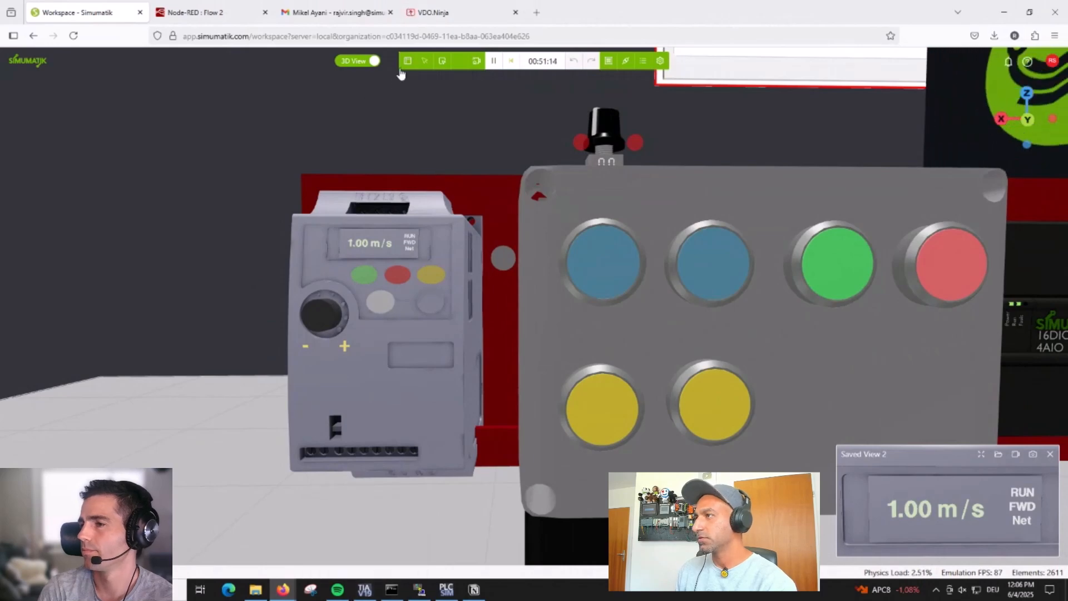
{"action": "left_click", "coordinate": [407, 61]}
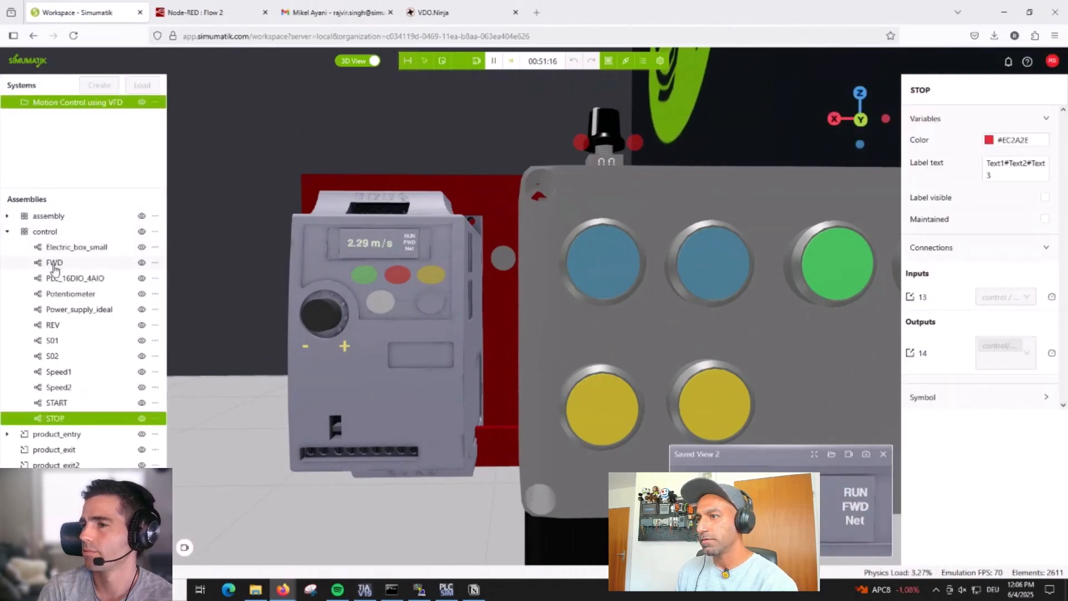
{"action": "left_click", "coordinate": [8, 216]}
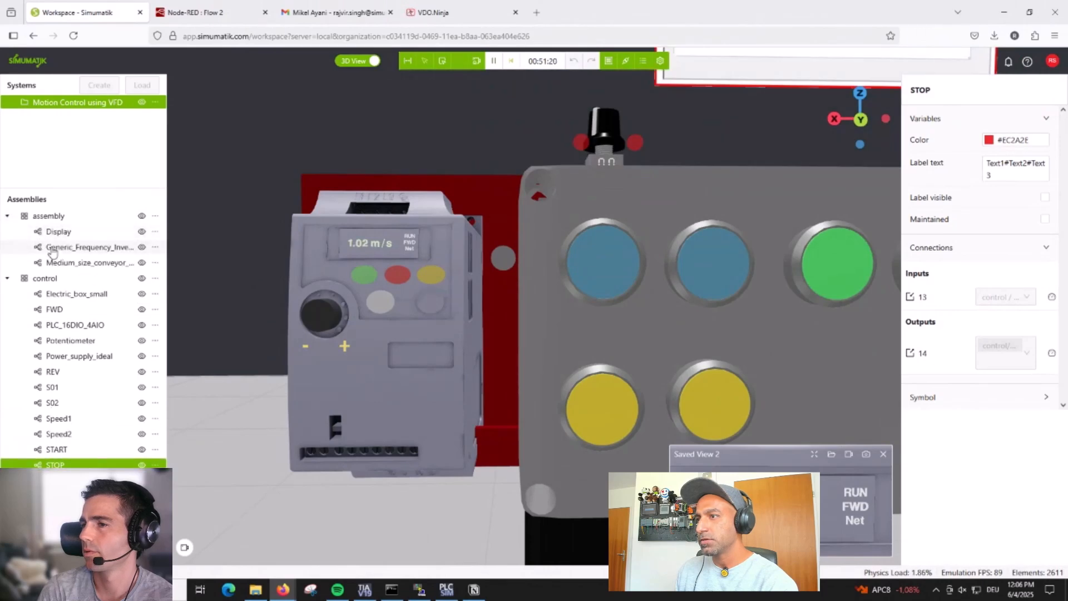
{"action": "left_click", "coordinate": [78, 248]}
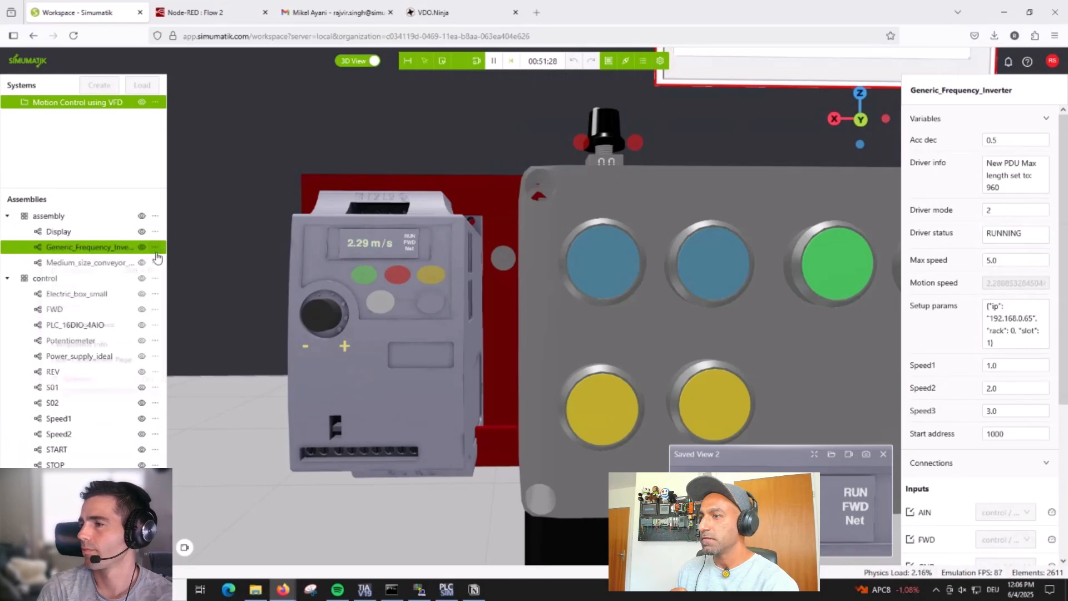
Check the type of the inverter's communication_driver in the component editor, and return to the workspace
{"action": "left_click", "coordinate": [92, 376]}
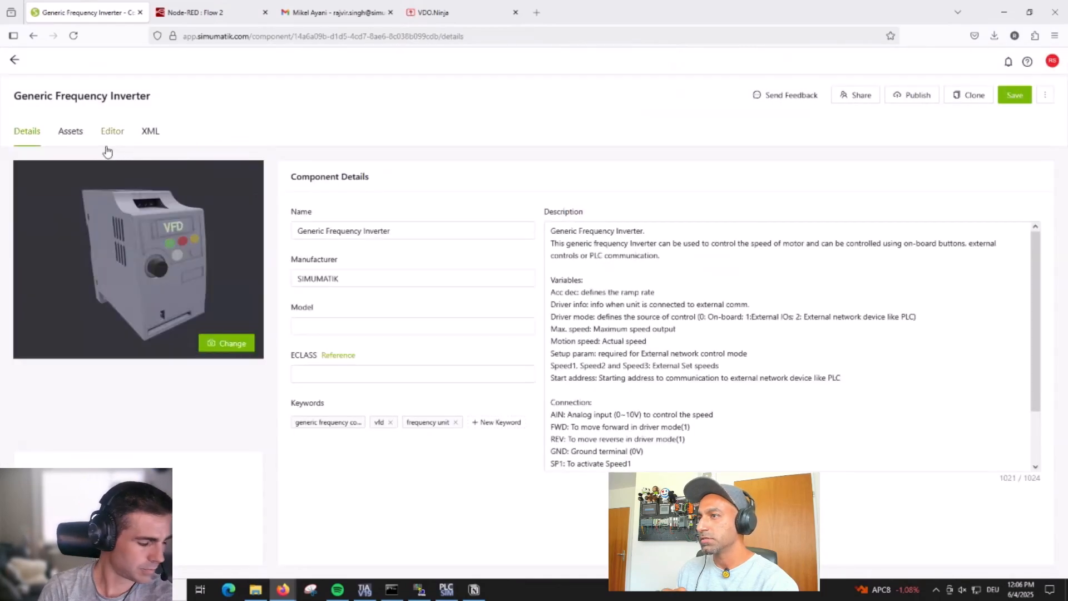
{"action": "left_click", "coordinate": [109, 137]}
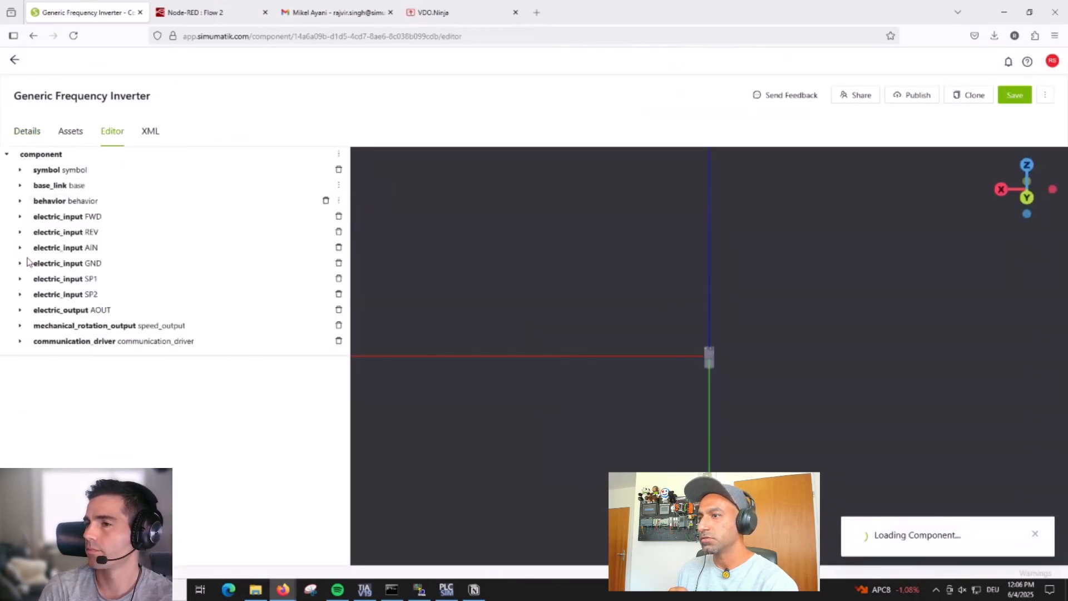
{"action": "left_click", "coordinate": [21, 341]}
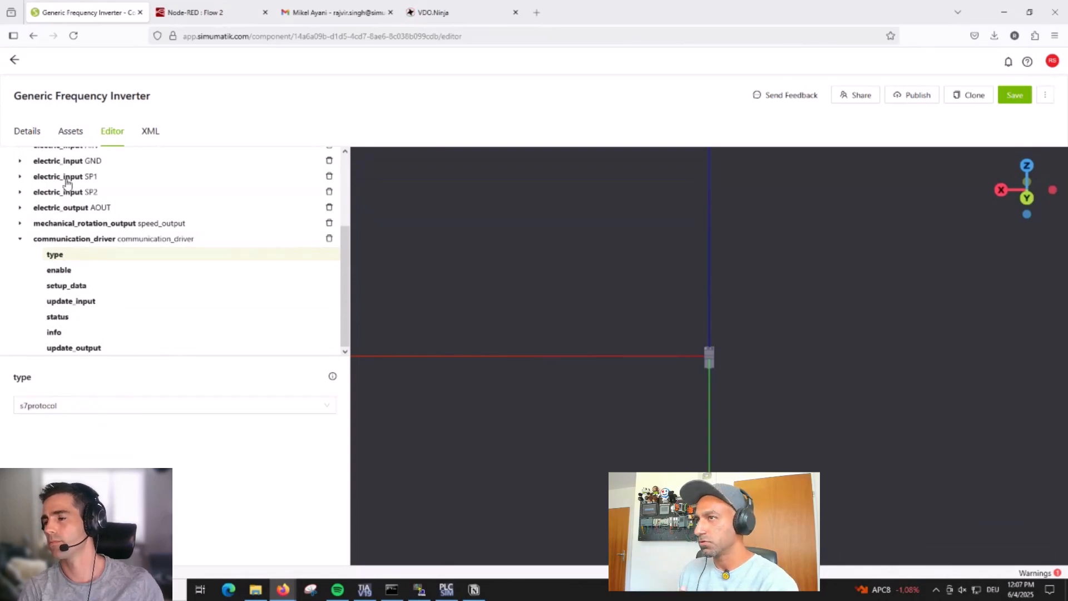
{"action": "left_click", "coordinate": [15, 61]}
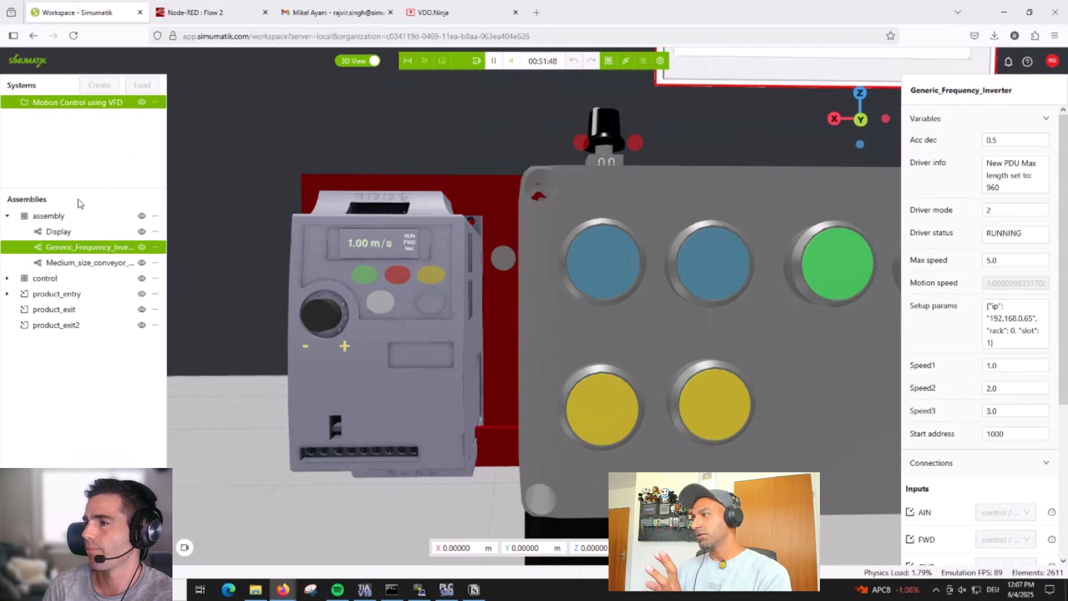
Lower the Set-point slider on the VFD Status dashboard to 0.3
{"action": "scroll", "coordinate": [501, 239], "scroll_direction": "down", "scroll_amount": 10}
{"action": "right_click_drag", "start_coordinate": [627, 225], "coordinate": [339, 484]}
{"action": "scroll", "coordinate": [640, 294], "scroll_direction": "down", "scroll_amount": 4}
{"action": "right_click_drag", "start_coordinate": [646, 270], "coordinate": [456, 490]}
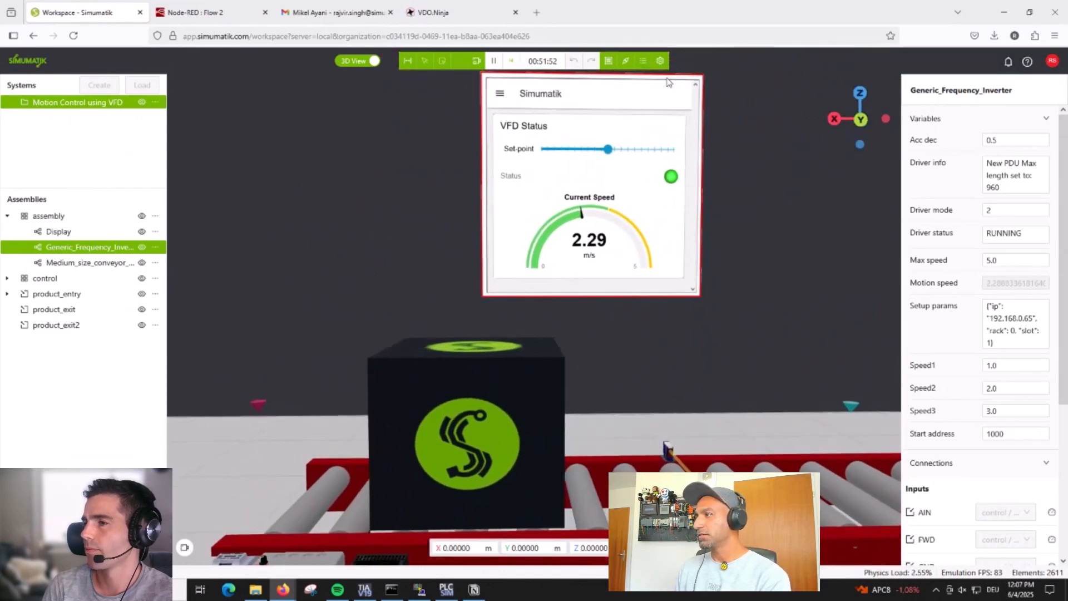
{"action": "scroll", "coordinate": [611, 139], "scroll_direction": "up", "scroll_amount": 1}
{"action": "scroll", "coordinate": [612, 151], "scroll_direction": "down", "scroll_amount": 3}
{"action": "right_click_drag", "start_coordinate": [629, 183], "coordinate": [556, 198]}
{"action": "scroll", "coordinate": [526, 169], "scroll_direction": "down", "scroll_amount": 1}
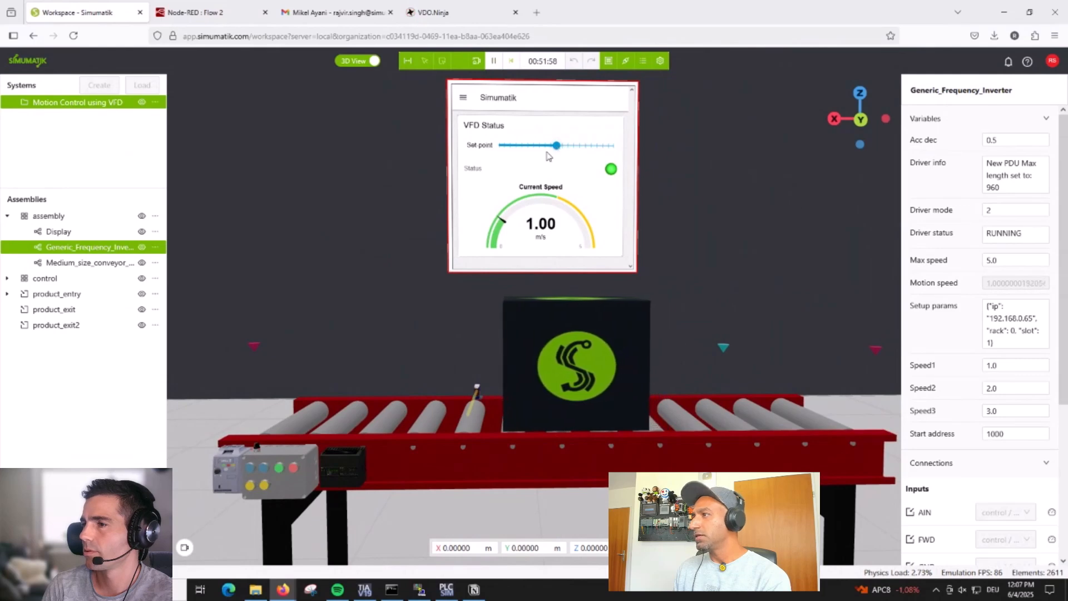
{"action": "left_click", "coordinate": [558, 154]}
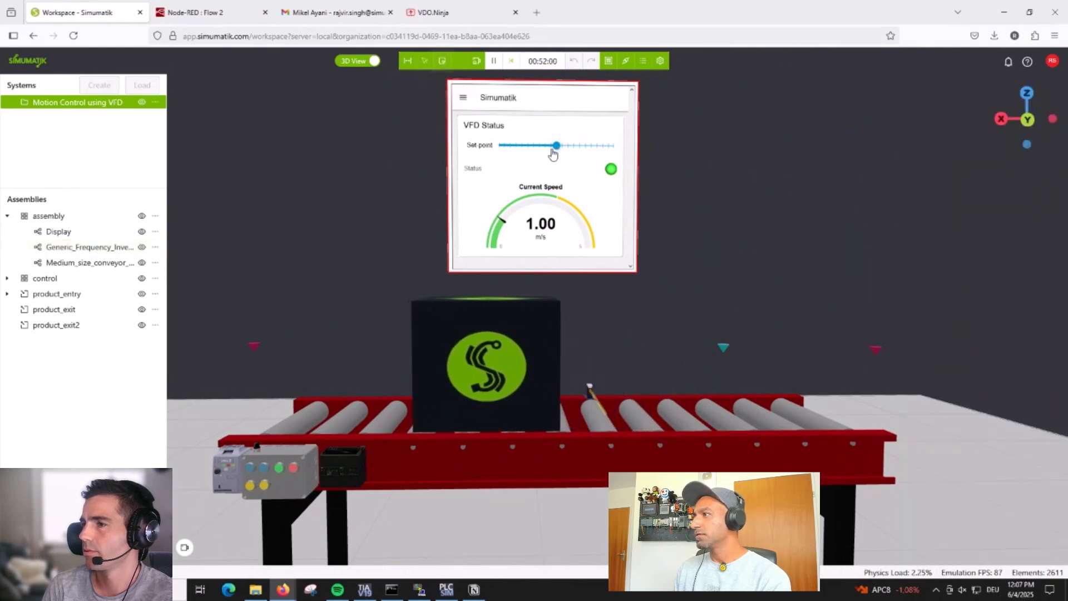
{"action": "left_click_drag", "start_coordinate": [556, 147], "coordinate": [517, 150]}
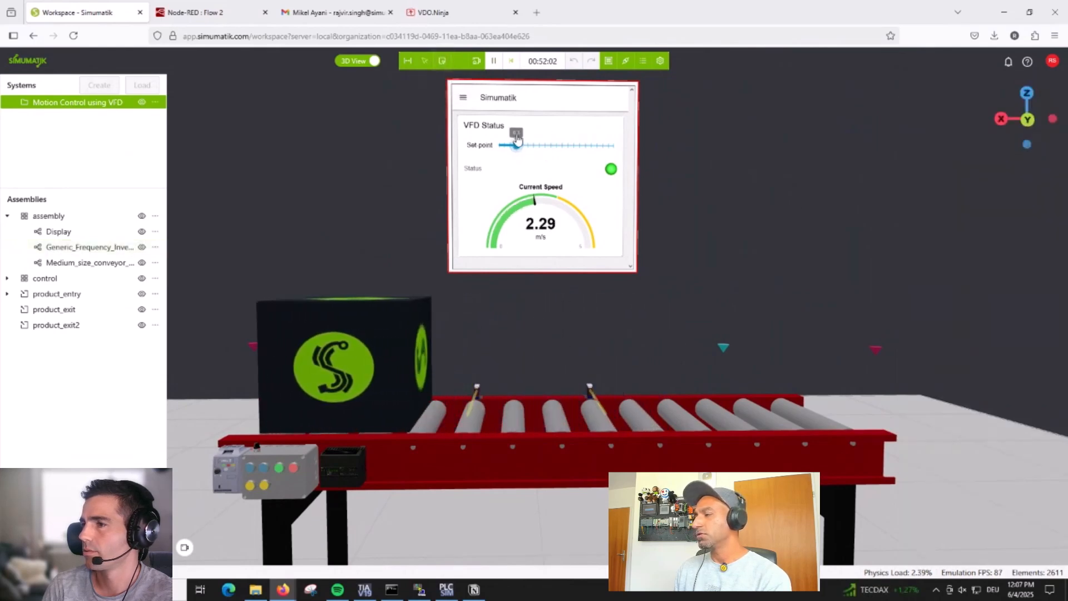
Examine the box's travel along the conveyor and the dashboard's speed gauge with the lowered set point
{"action": "left_click_drag", "start_coordinate": [579, 365], "coordinate": [562, 379]}
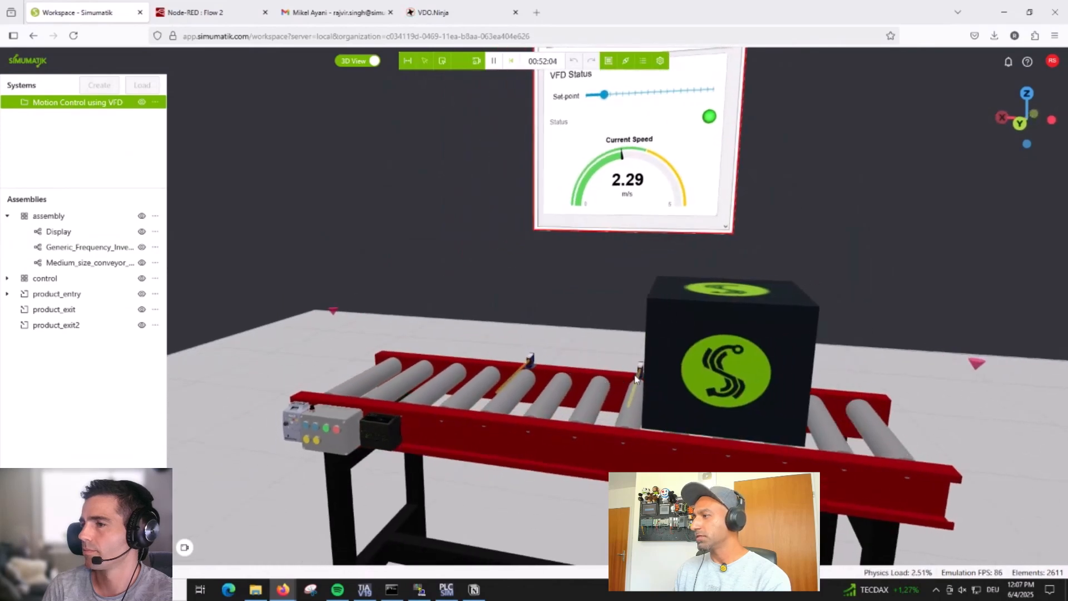
{"action": "right_click", "coordinate": [657, 216]}
{"action": "right_click_drag", "start_coordinate": [508, 246], "coordinate": [529, 243]}
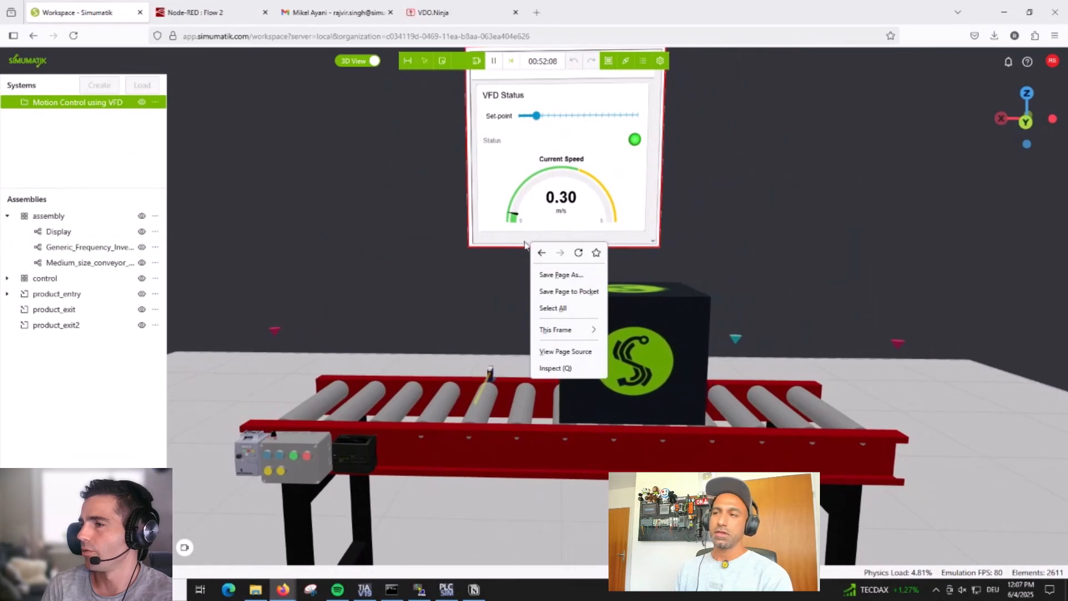
{"action": "left_click", "coordinate": [398, 251]}
{"action": "left_click_drag", "start_coordinate": [399, 252], "coordinate": [389, 312]}
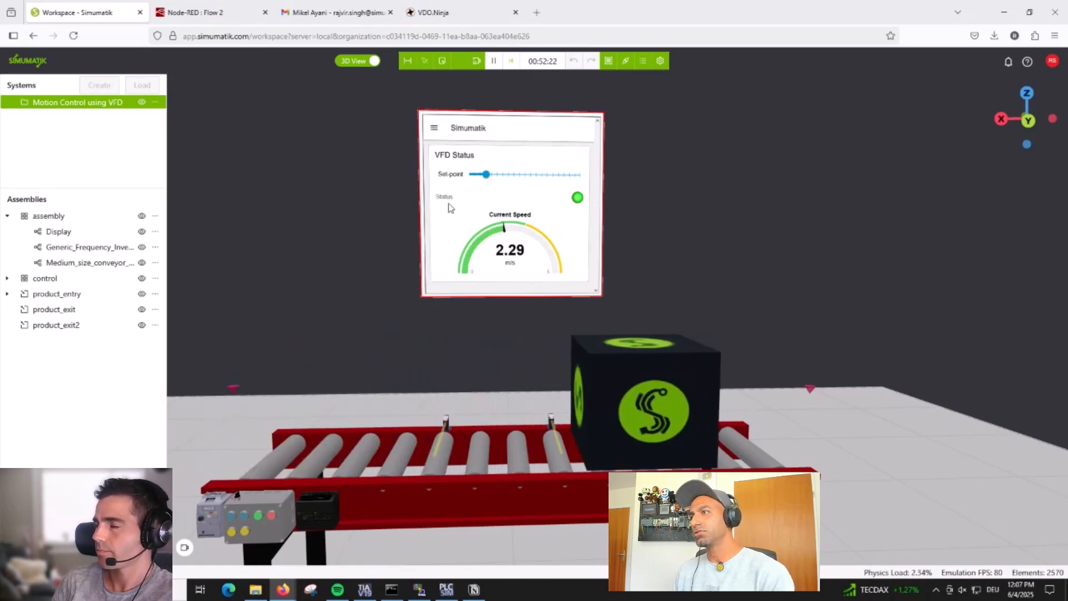
View Flow 2 in Node-RED, and switch to TIA Portal to inspect the setpoint in the vfd [DB1] data block
{"action": "left_click", "coordinate": [204, 16]}
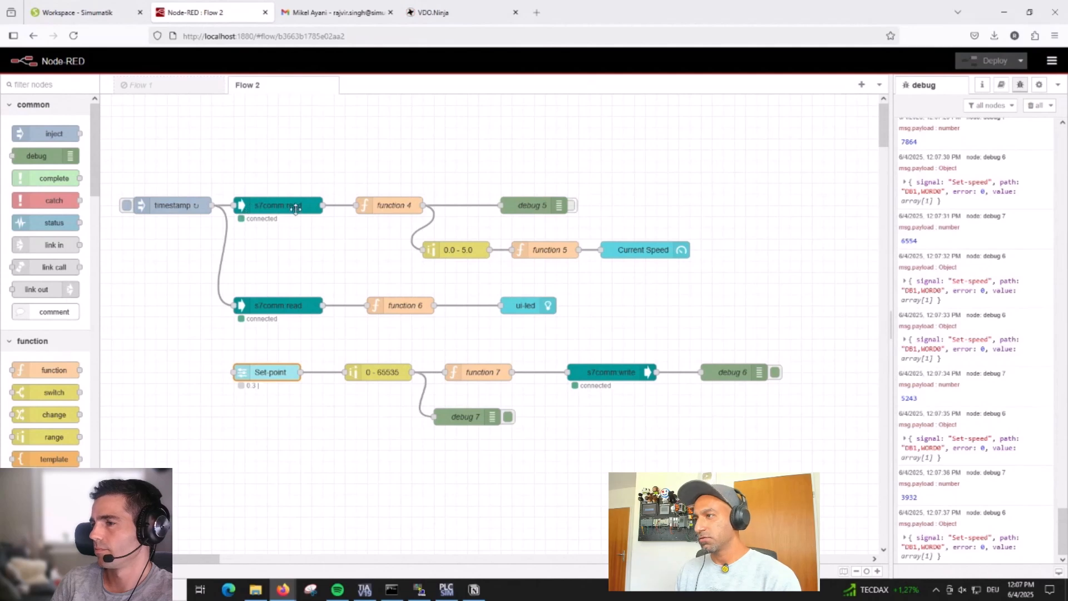
{"action": "left_click", "coordinate": [367, 588]}
{"action": "double_click", "coordinate": [251, 208]}
{"action": "left_click", "coordinate": [419, 132]}
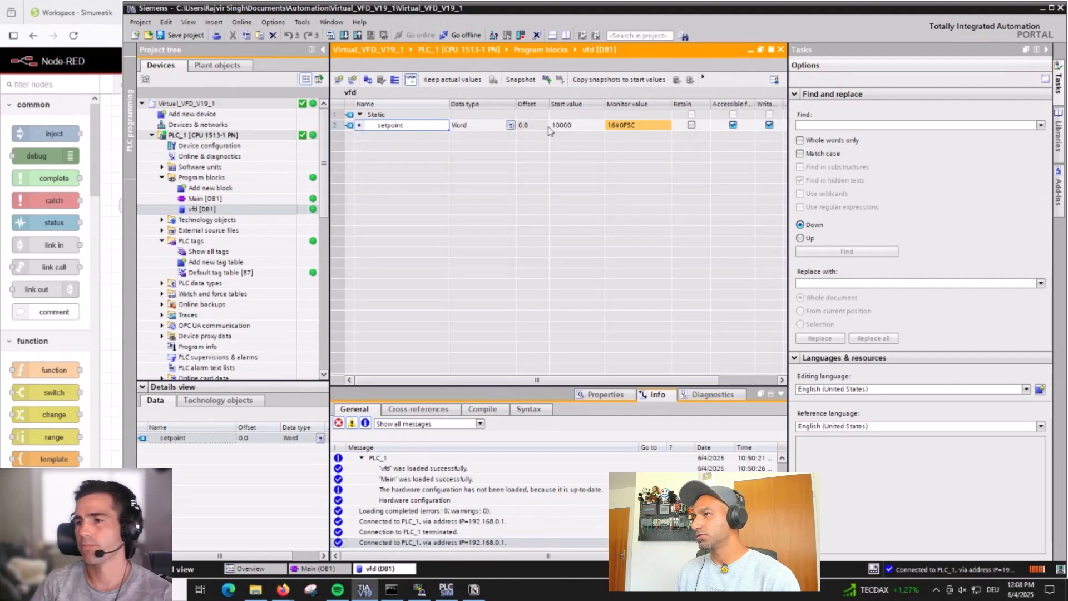
Return to the Simumatik workspace and reset the emulation of the conveyor
{"action": "left_click", "coordinate": [1042, 9]}
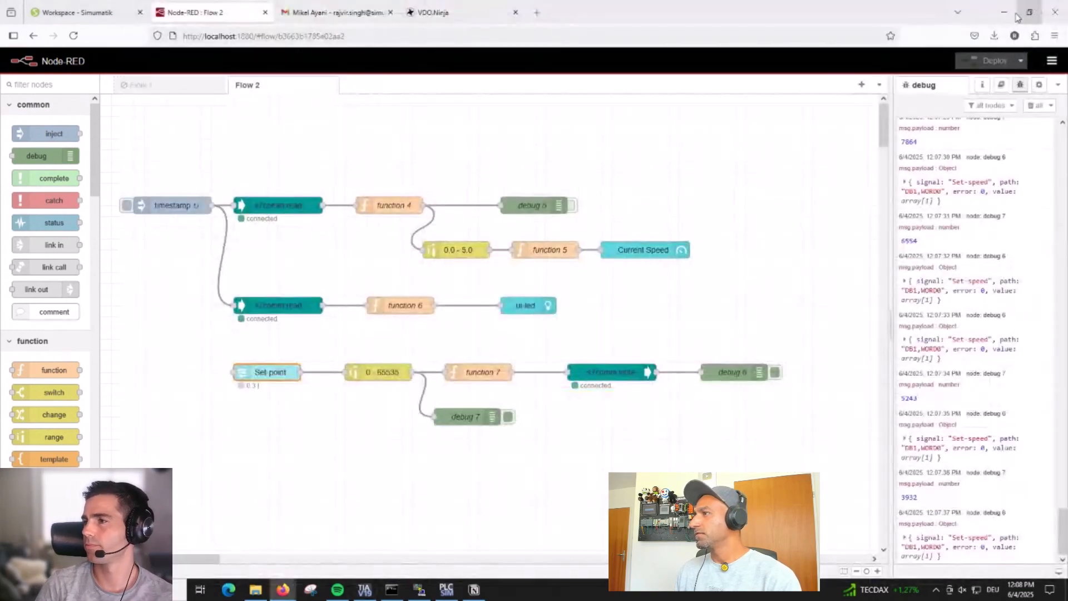
{"action": "left_click", "coordinate": [111, 12]}
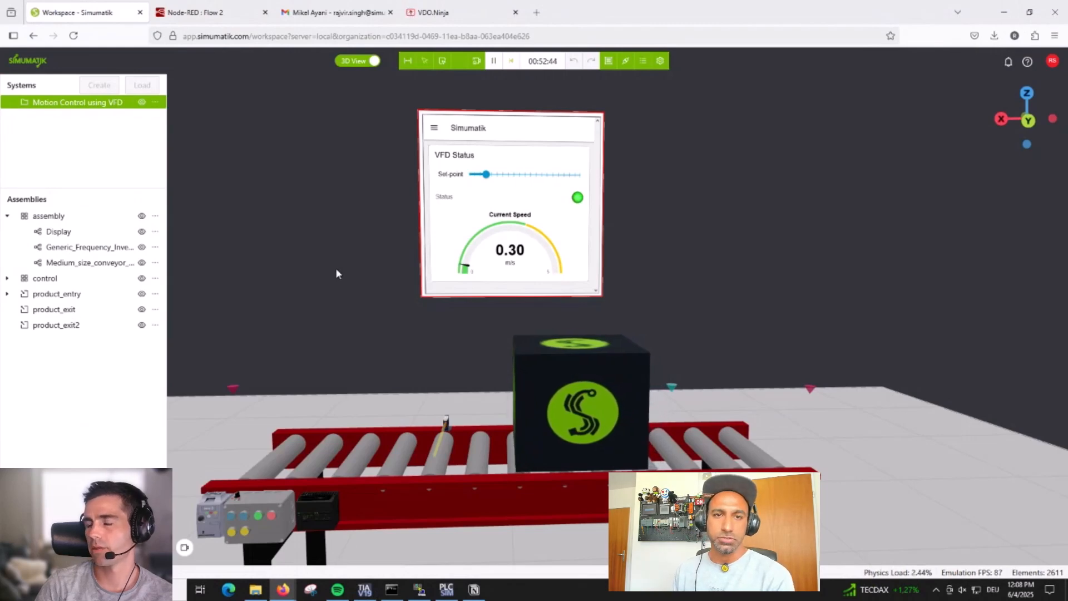
{"action": "mouse_move", "coordinate": [742, 312]}
{"action": "left_mouse_down"}
{"action": "mouse_move", "coordinate": [729, 310]}
{"action": "mouse_move", "coordinate": [732, 293]}
{"action": "mouse_move", "coordinate": [724, 302]}
{"action": "left_mouse_up"}
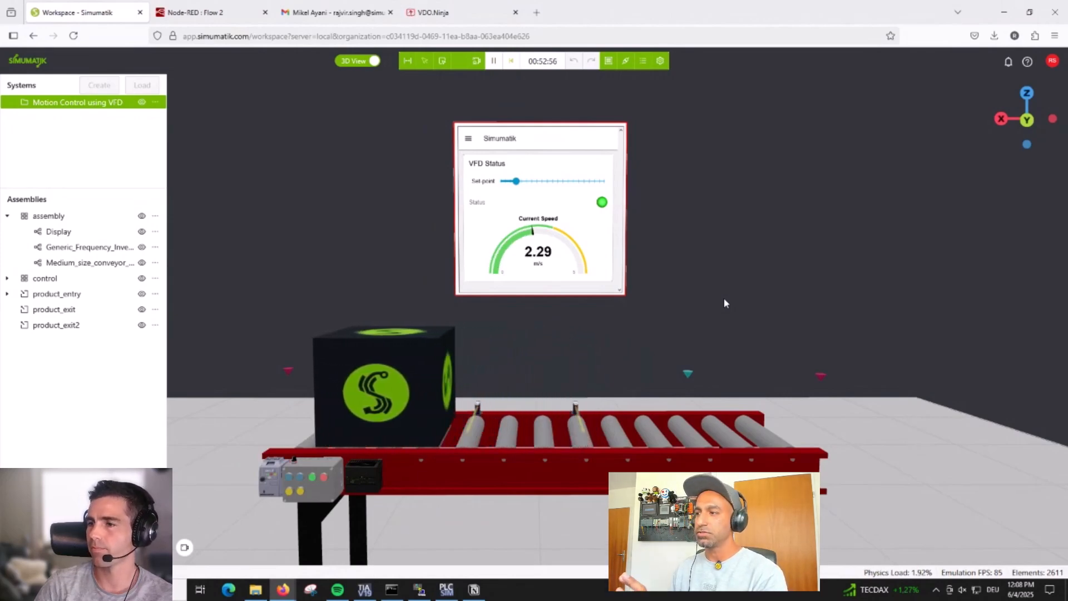
{"action": "right_click_drag", "start_coordinate": [488, 371], "coordinate": [520, 338]}
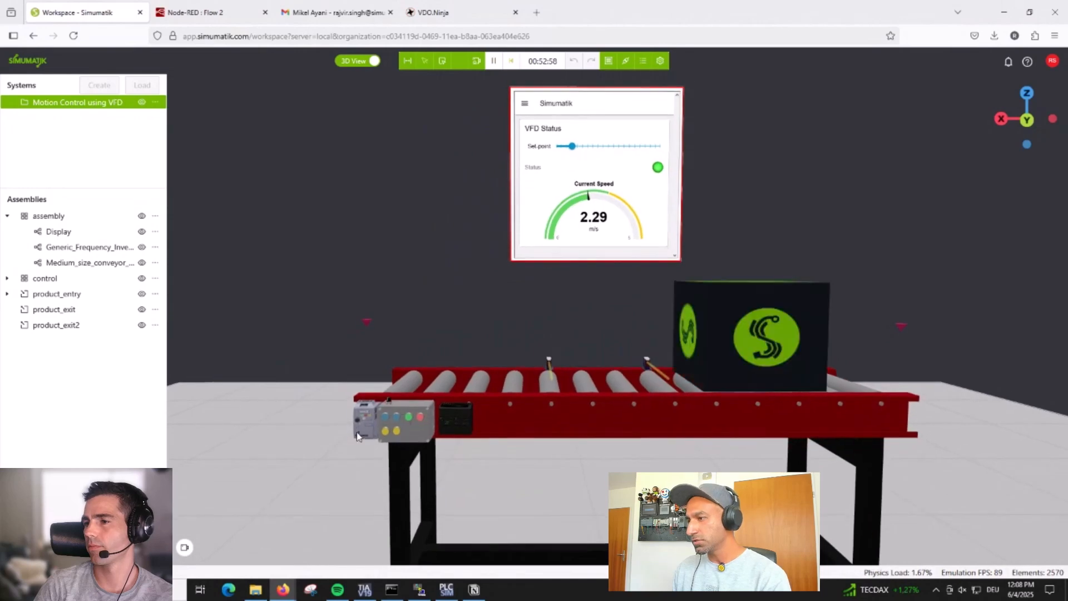
{"action": "scroll", "coordinate": [362, 426], "scroll_direction": "up", "scroll_amount": 8}
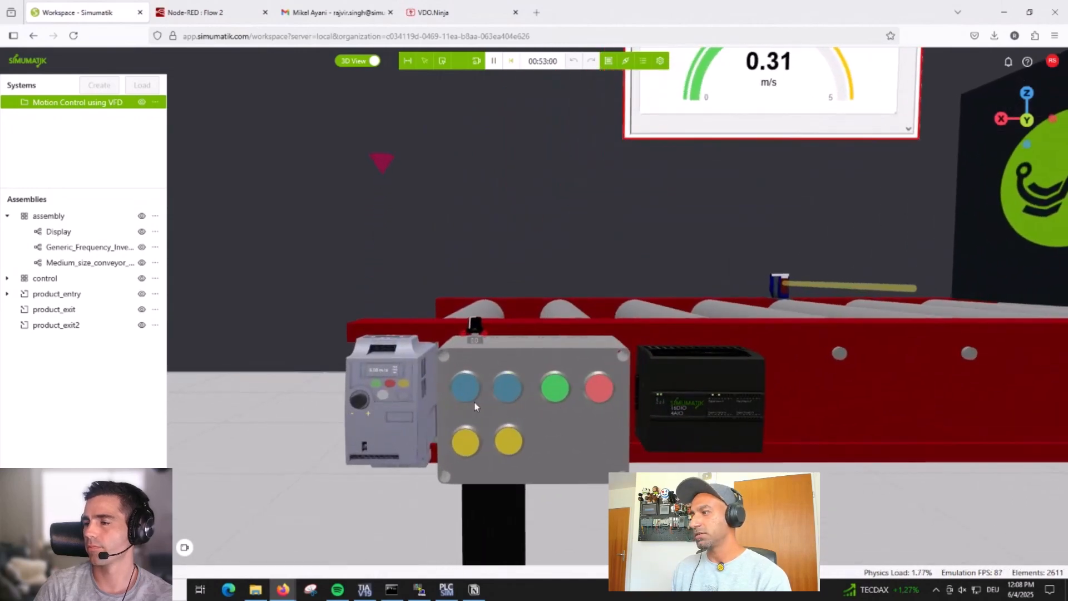
{"action": "scroll", "coordinate": [472, 384], "scroll_direction": "down", "scroll_amount": 5}
{"action": "scroll", "coordinate": [617, 286], "scroll_direction": "down", "scroll_amount": 4}
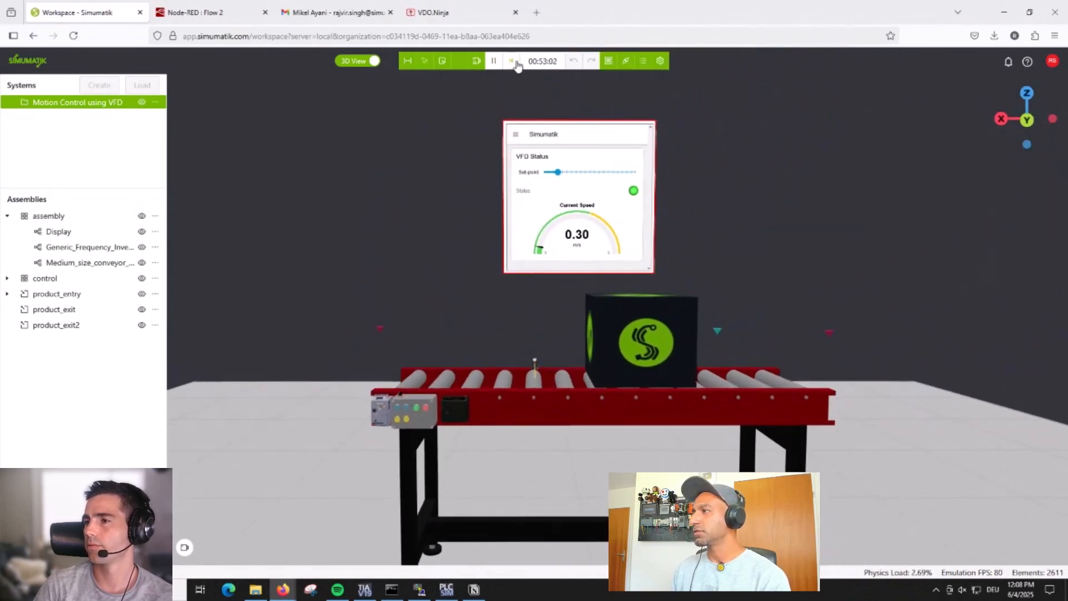
{"action": "left_click", "coordinate": [512, 61]}
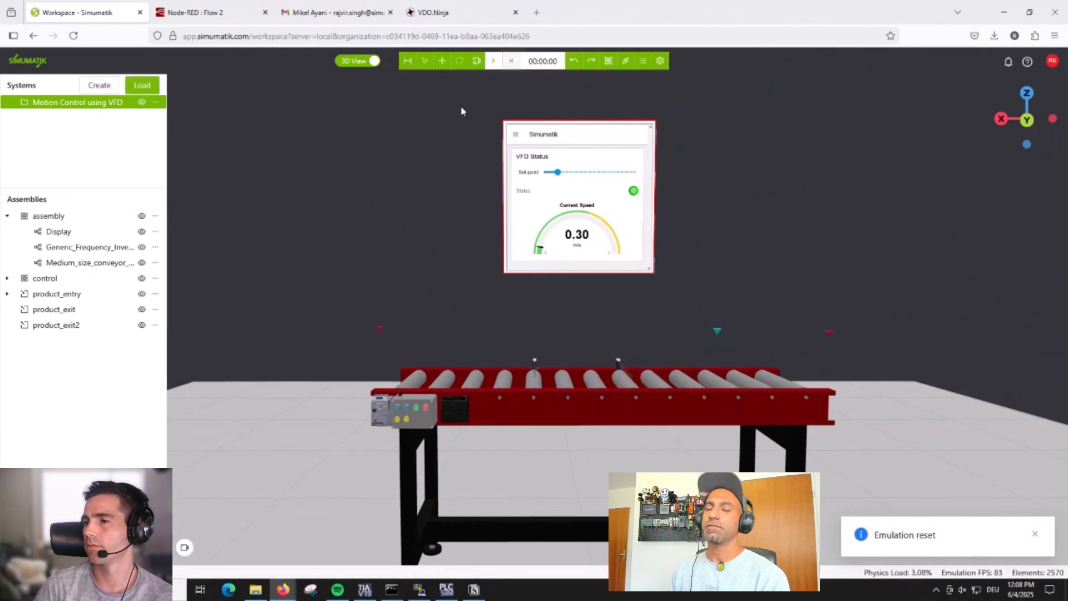
Inspect the Generic_Frequency_Inverter beside the control box, and open its component page to read the description
{"action": "right_click_drag", "start_coordinate": [440, 193], "coordinate": [476, 124]}
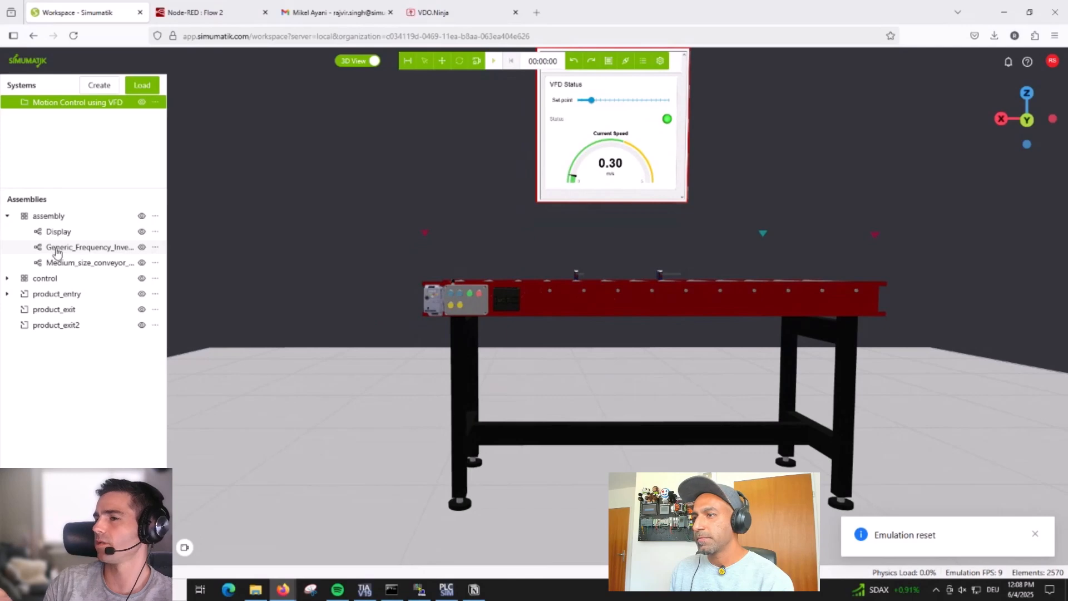
{"action": "left_click", "coordinate": [57, 252]}
{"action": "scroll", "coordinate": [533, 266], "scroll_direction": "up", "scroll_amount": 5}
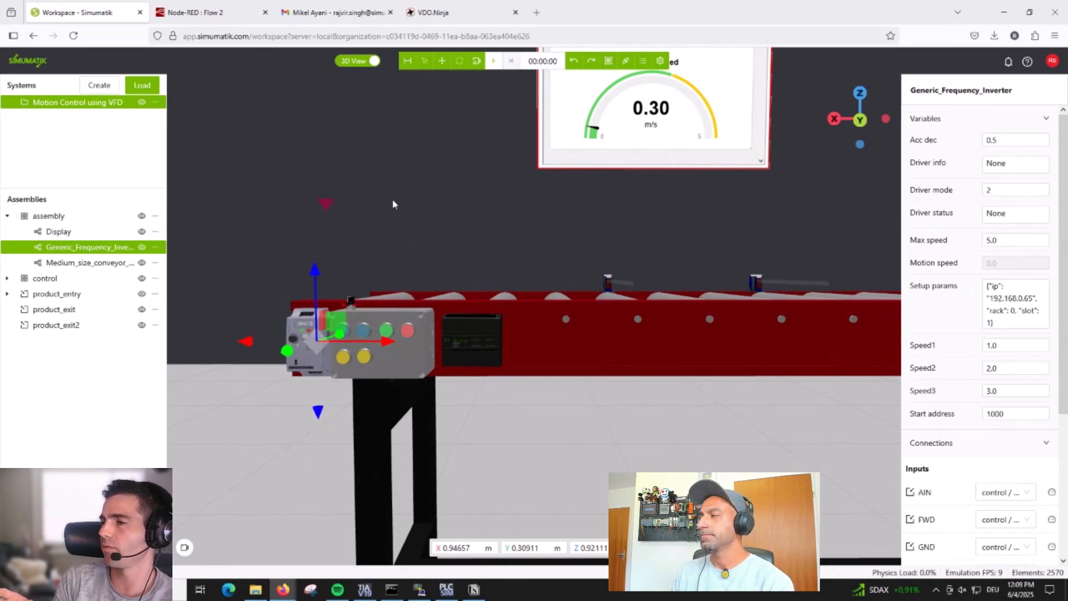
{"action": "right_click_drag", "start_coordinate": [392, 204], "coordinate": [462, 174]}
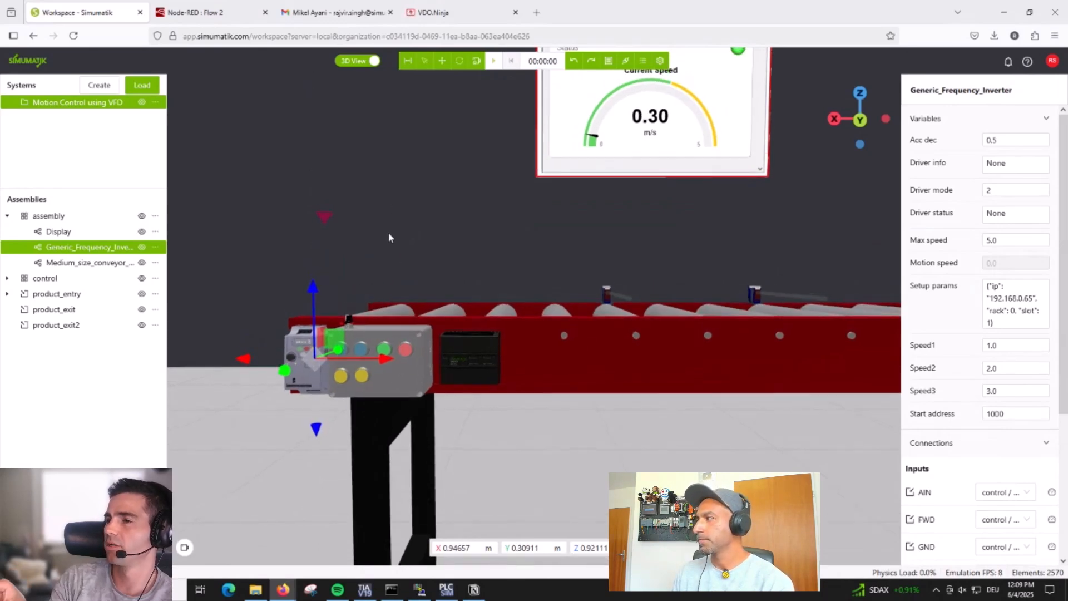
{"action": "scroll", "coordinate": [393, 310], "scroll_direction": "up", "scroll_amount": 6}
{"action": "scroll", "coordinate": [392, 310], "scroll_direction": "up", "scroll_amount": 1}
{"action": "left_click_drag", "start_coordinate": [458, 209], "coordinate": [439, 222]}
{"action": "right_click_drag", "start_coordinate": [485, 269], "coordinate": [454, 155]}
{"action": "left_click_drag", "start_coordinate": [470, 260], "coordinate": [475, 282]}
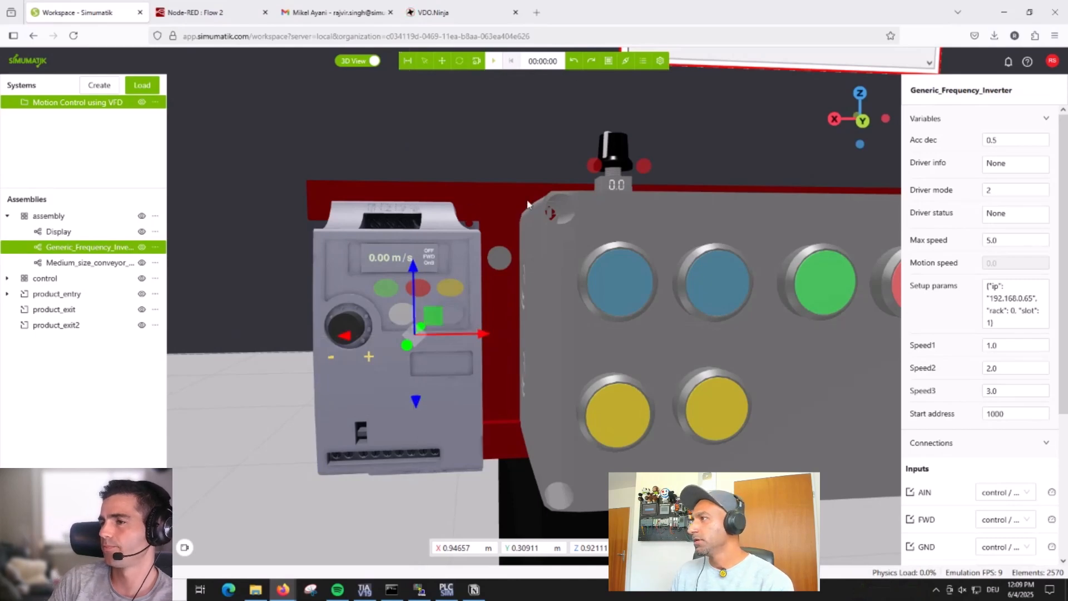
{"action": "left_click", "coordinate": [155, 247]}
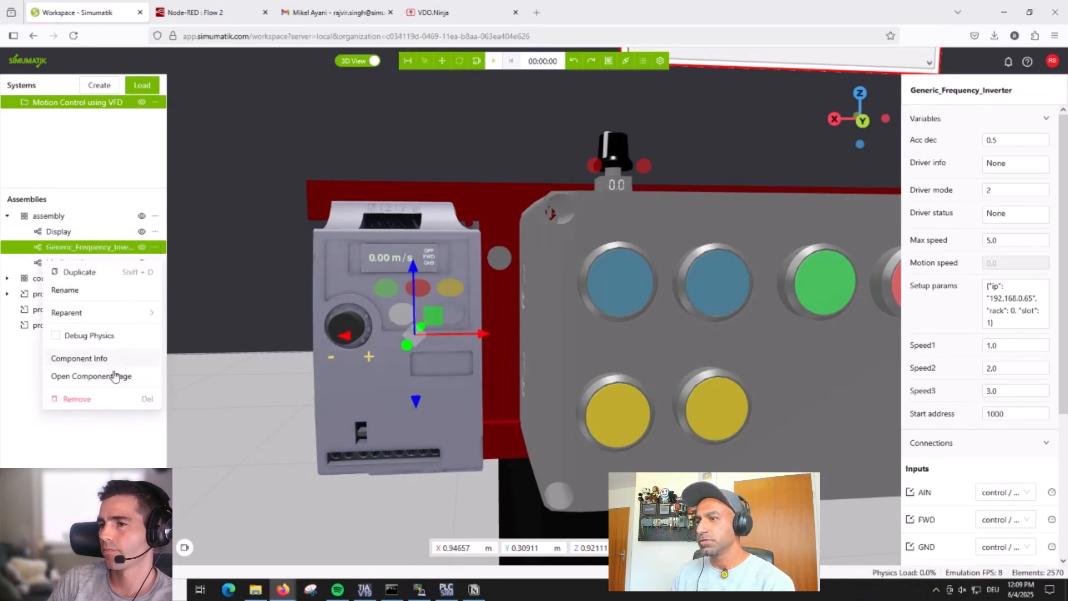
{"action": "left_click", "coordinate": [117, 376]}
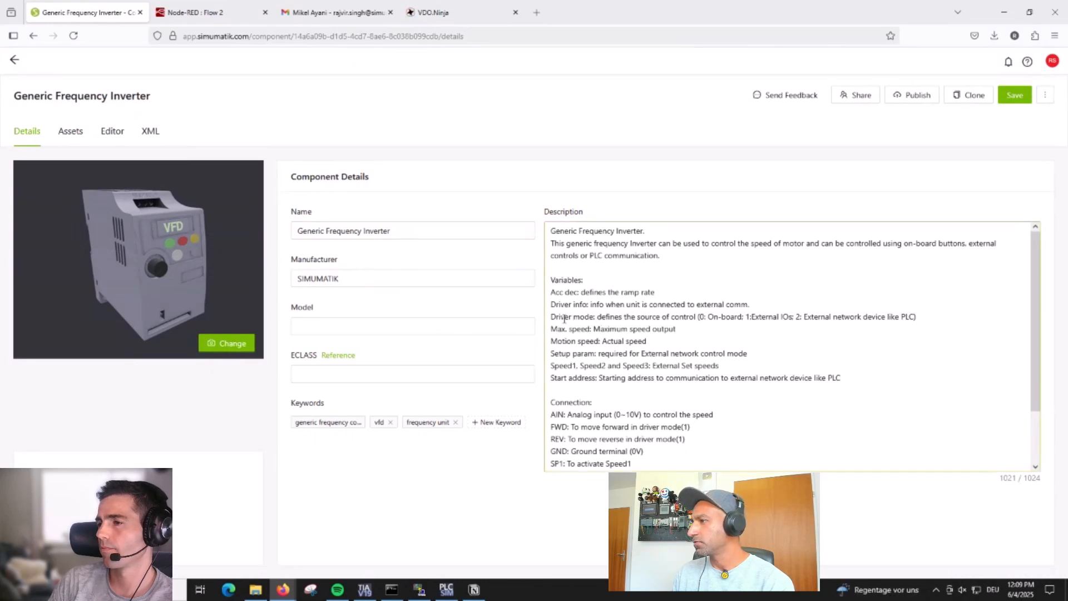
Read the Driver mode line in the component description, highlighting the on-board, external IOs and external network device options
{"action": "left_click_drag", "start_coordinate": [551, 318], "coordinate": [928, 323]}
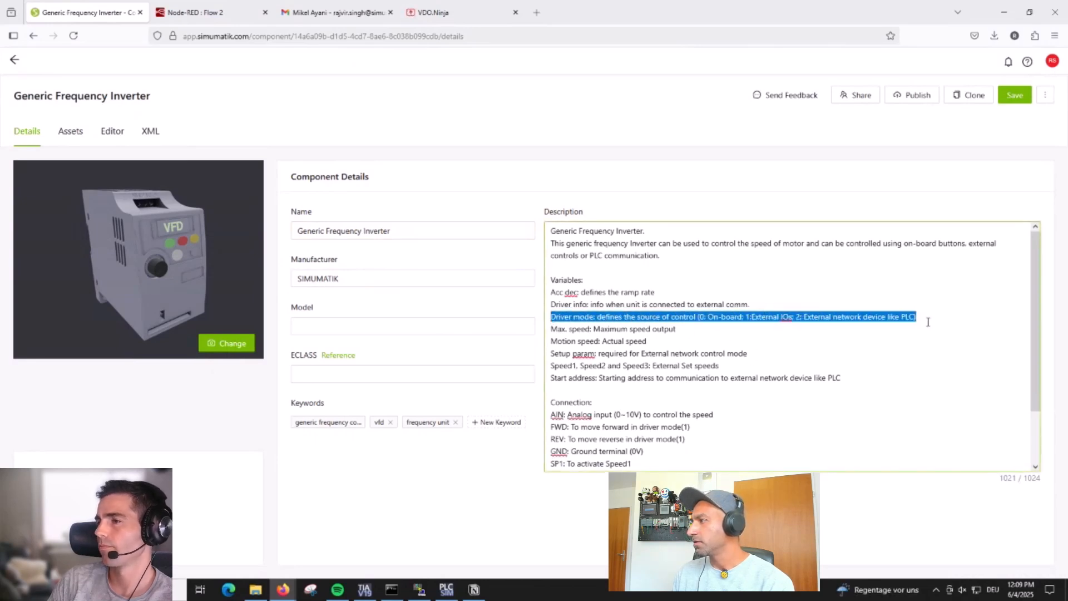
{"action": "left_click", "coordinate": [703, 318]}
{"action": "left_click_drag", "start_coordinate": [711, 317], "coordinate": [748, 317]}
{"action": "double_click", "coordinate": [768, 317]}
{"action": "left_click", "coordinate": [797, 318]}
{"action": "left_click_drag", "start_coordinate": [806, 318], "coordinate": [870, 318]}
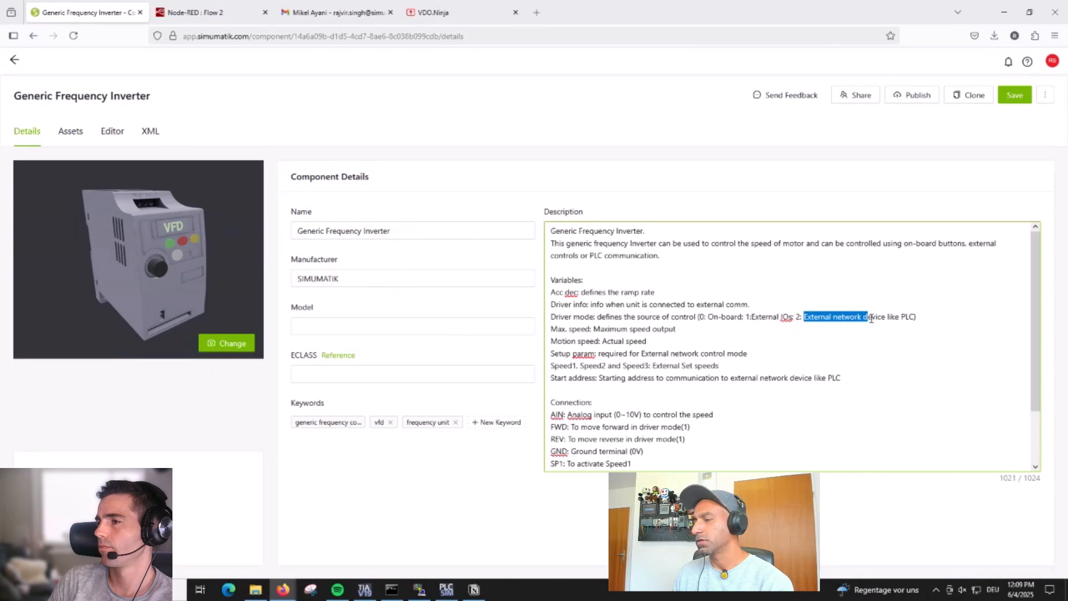
Return to the workspace, start the emulation, and inspect the display on the Generic_Frequency_Inverter
{"action": "left_click", "coordinate": [14, 60]}
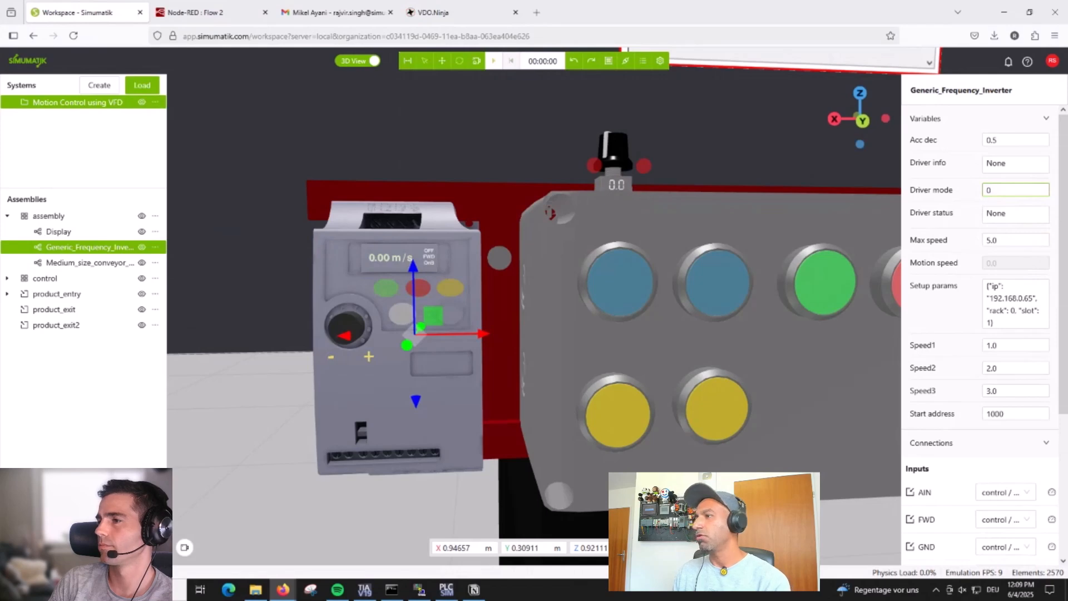
{"action": "left_click", "coordinate": [494, 61]}
{"action": "scroll", "coordinate": [431, 251], "scroll_direction": "up", "scroll_amount": 5}
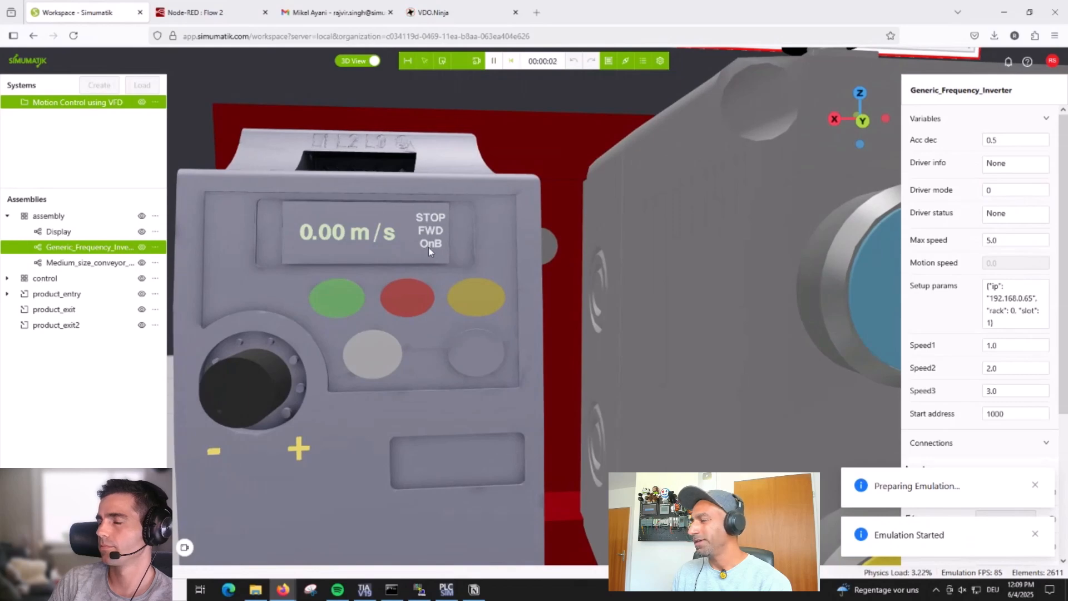
{"action": "scroll", "coordinate": [433, 246], "scroll_direction": "down", "scroll_amount": 5}
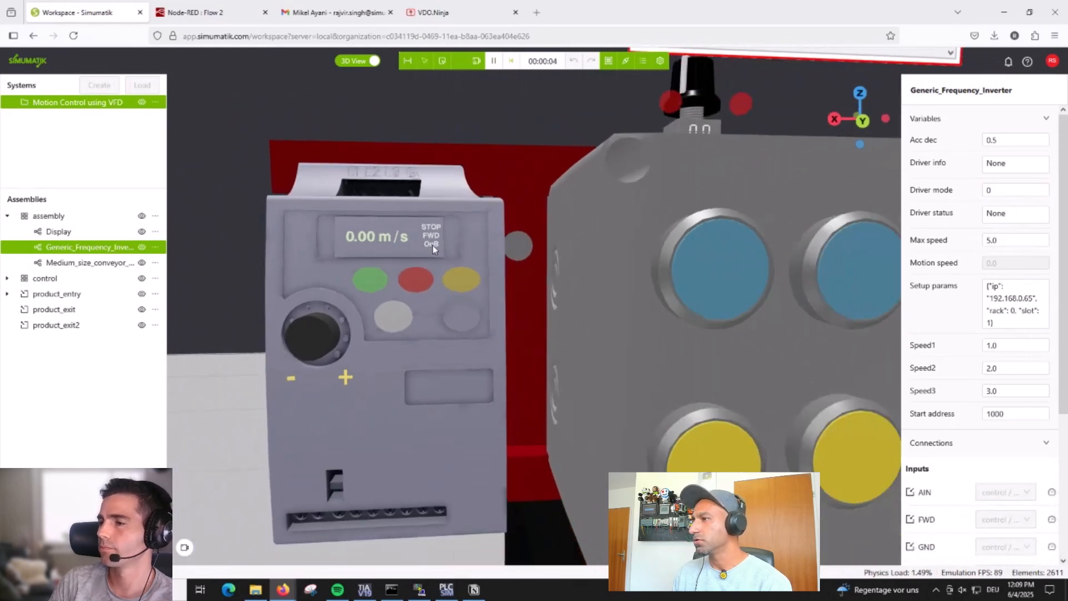
{"action": "scroll", "coordinate": [418, 281], "scroll_direction": "down", "scroll_amount": 4}
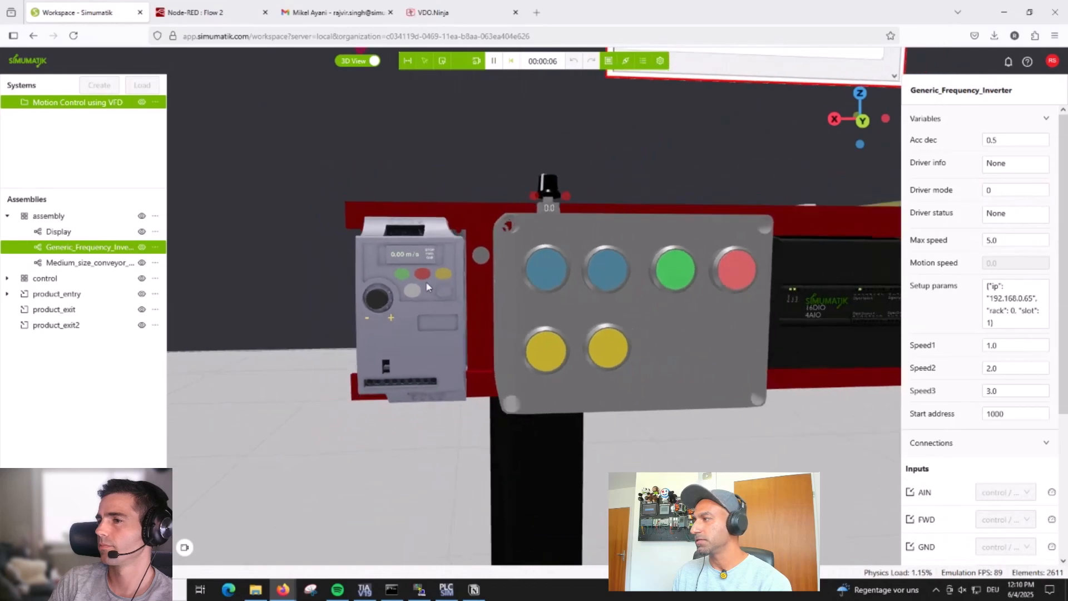
Inspect the inverter's on-board speed knob, and start the motor with the green run button on the inverter
{"action": "scroll", "coordinate": [377, 303], "scroll_direction": "up", "scroll_amount": 3}
{"action": "scroll", "coordinate": [377, 303], "scroll_direction": "up", "scroll_amount": 5}
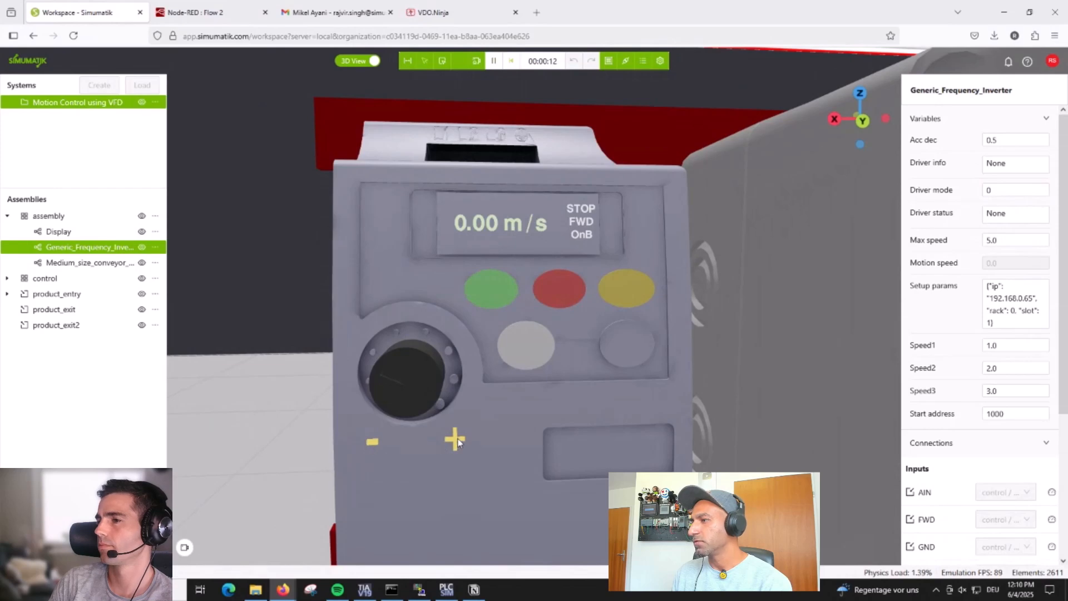
{"action": "left_click_drag", "start_coordinate": [433, 414], "coordinate": [492, 412]}
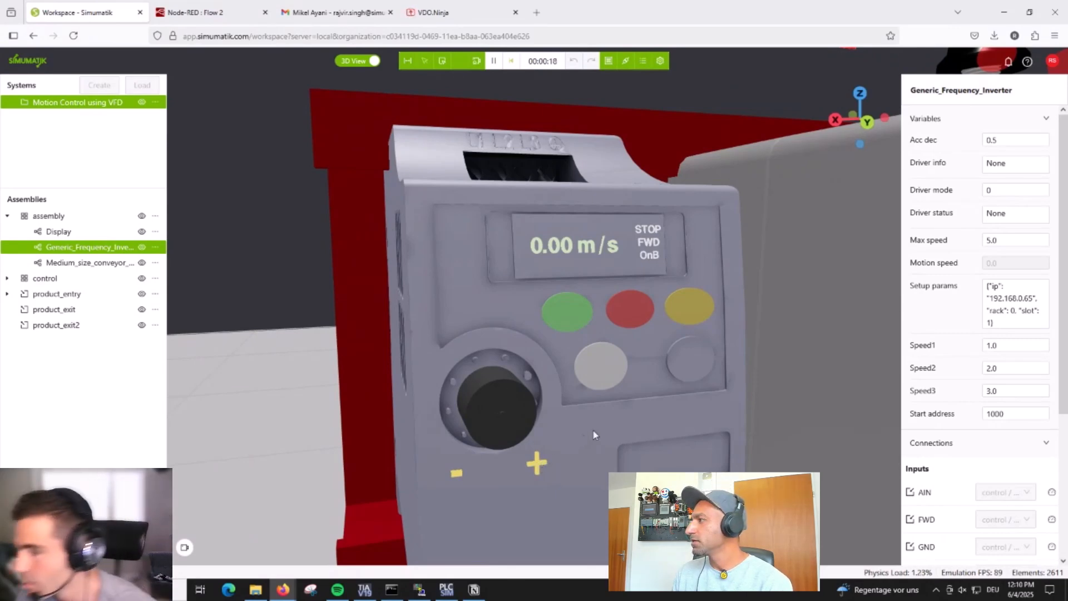
{"action": "left_click_drag", "start_coordinate": [588, 430], "coordinate": [582, 423]}
{"action": "left_click_drag", "start_coordinate": [448, 392], "coordinate": [445, 392]}
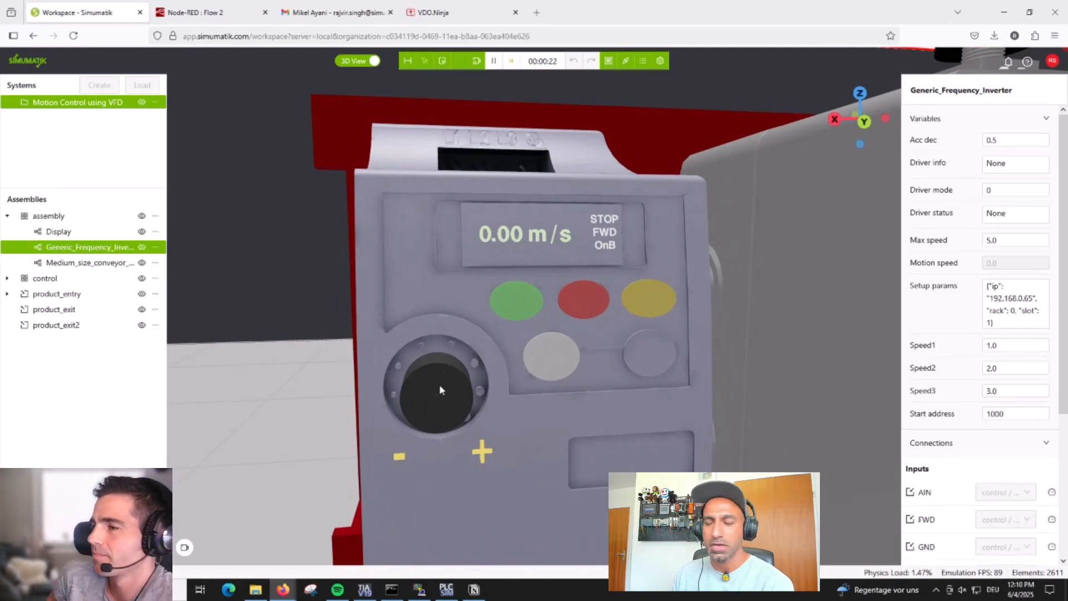
{"action": "left_click", "coordinate": [515, 303]}
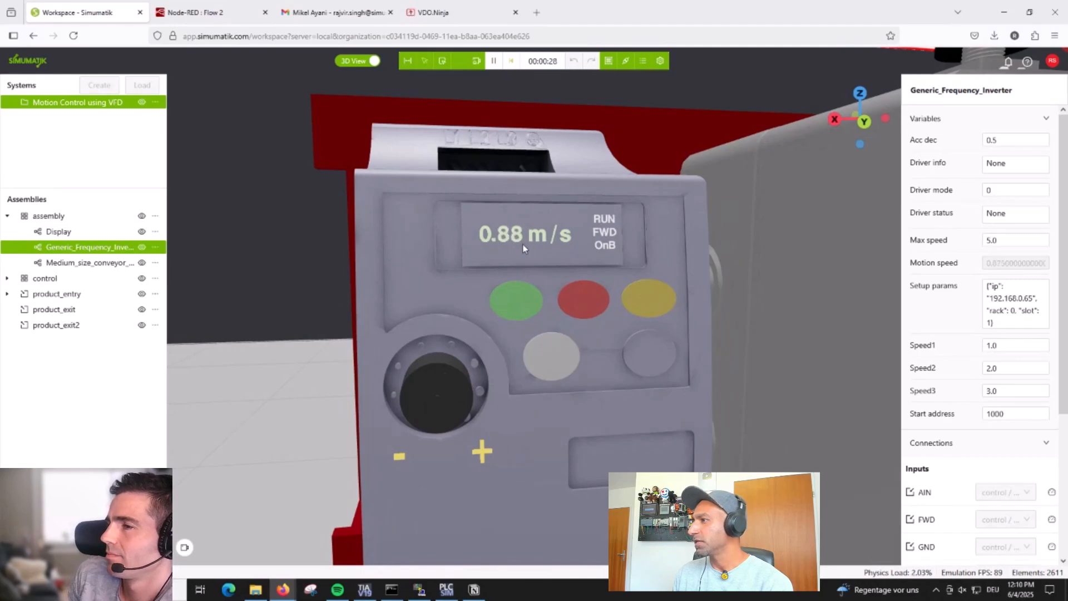
Reset the emulation, set the inverter's Acc dec to 3.0, and start the emulation again
{"action": "scroll", "coordinate": [520, 247], "scroll_direction": "down", "scroll_amount": 5}
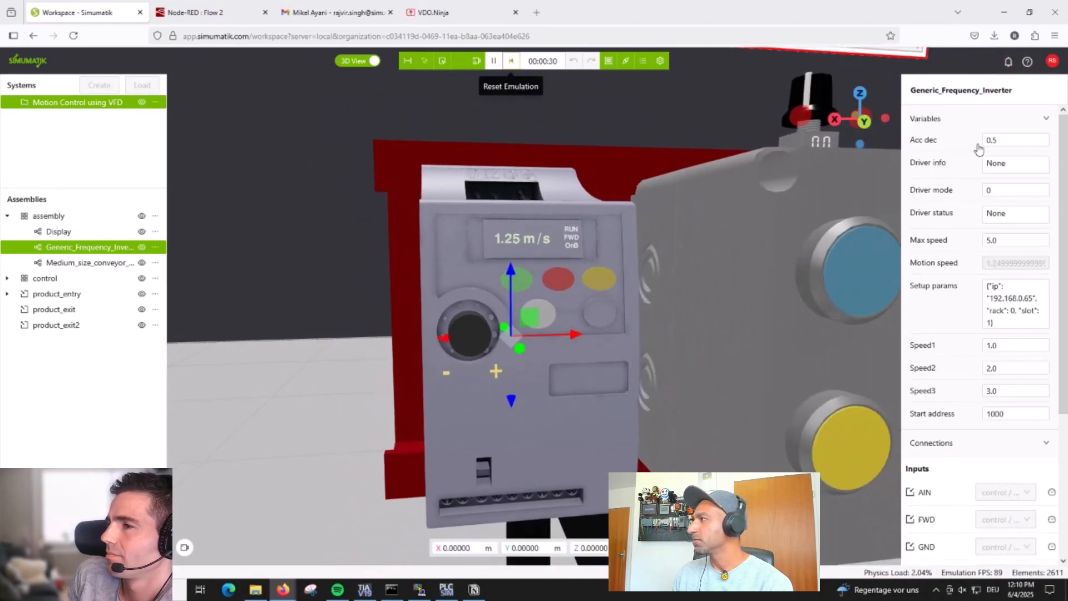
{"action": "left_click_drag", "start_coordinate": [998, 140], "coordinate": [962, 146]}
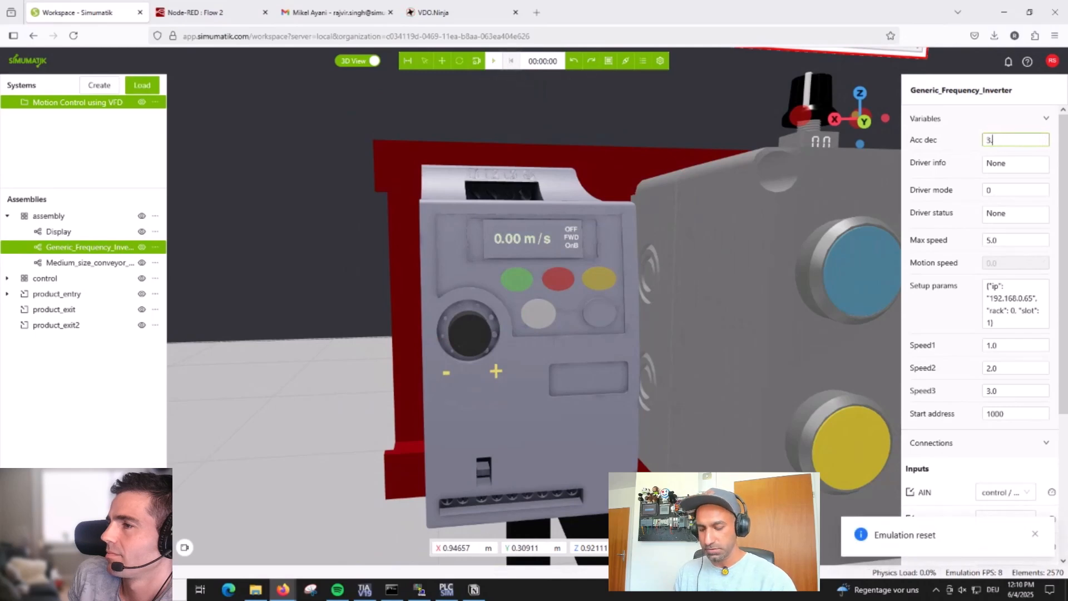
{"action": "left_click", "coordinate": [494, 61]}
Start the motor with the inverter's green on-board button, and examine the speed display and the conveyor around it
{"action": "scroll", "coordinate": [516, 264], "scroll_direction": "up", "scroll_amount": 2}
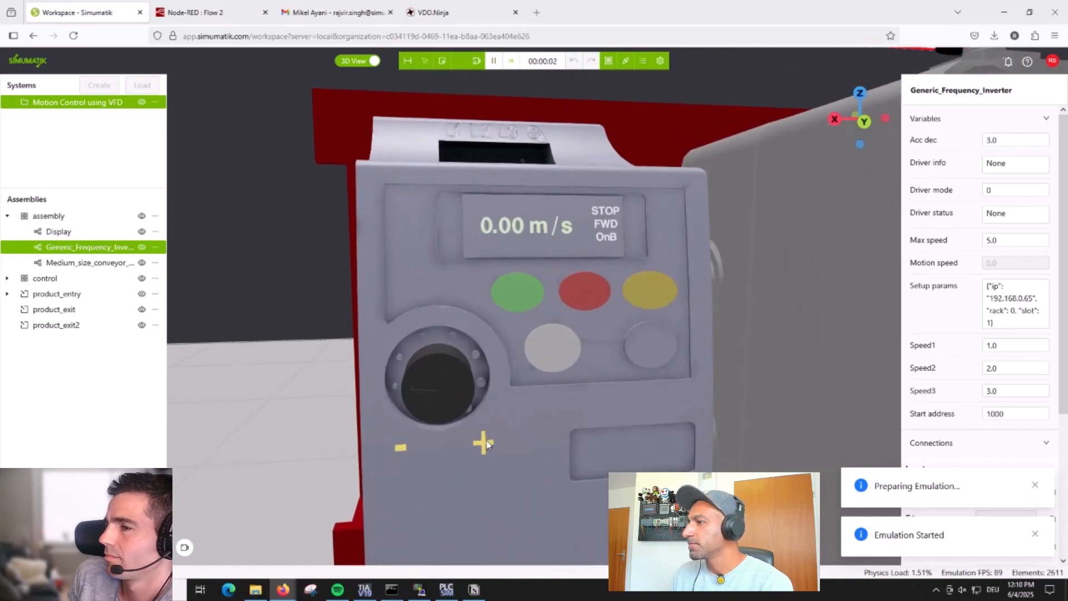
{"action": "left_click", "coordinate": [512, 300]}
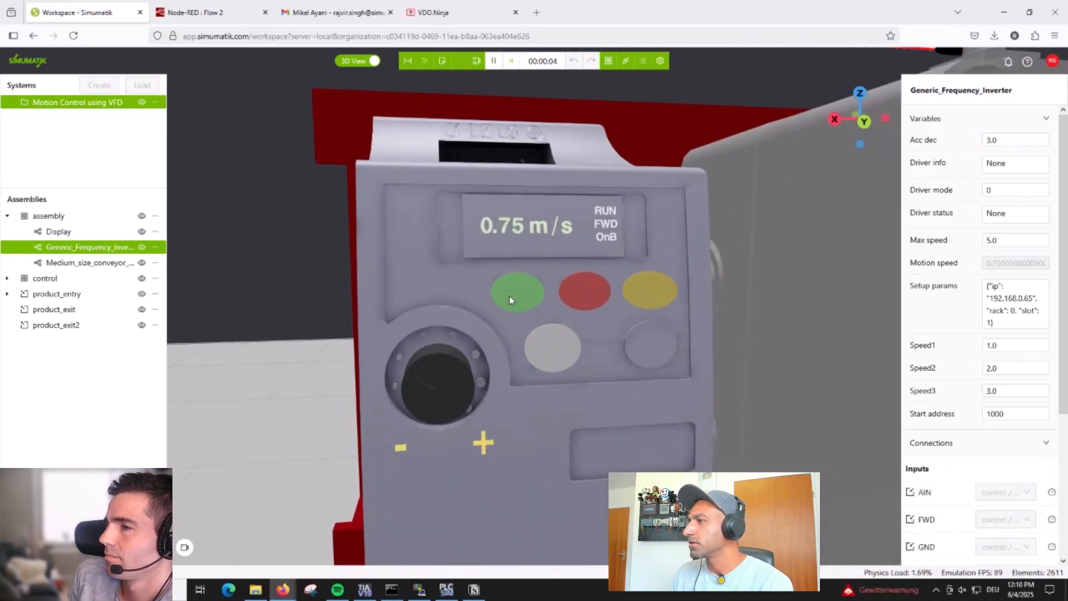
{"action": "scroll", "coordinate": [501, 296], "scroll_direction": "down", "scroll_amount": 3}
{"action": "scroll", "coordinate": [499, 298], "scroll_direction": "down", "scroll_amount": 3}
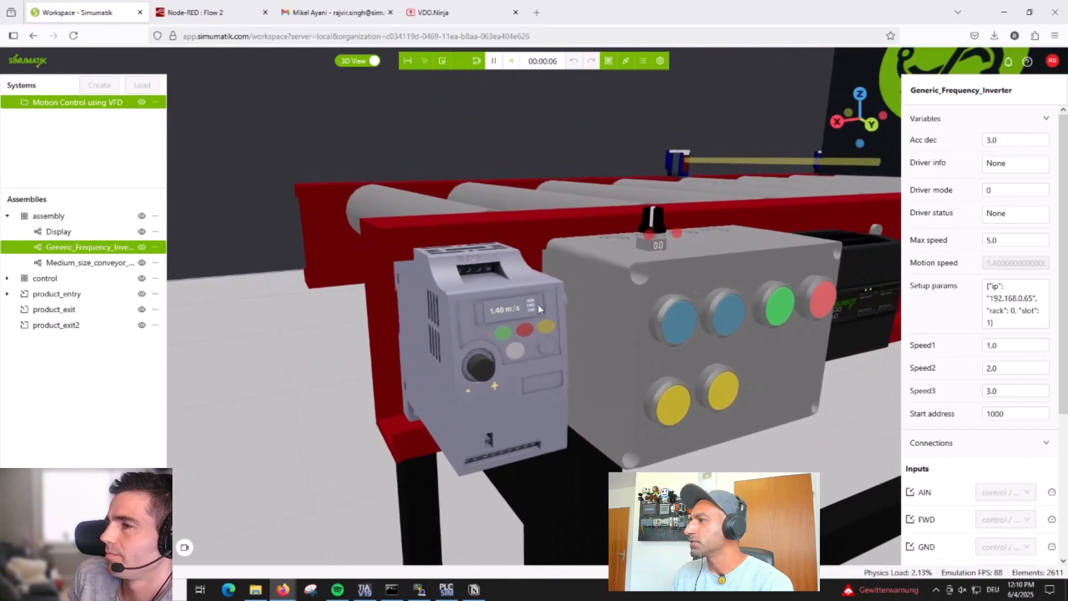
{"action": "scroll", "coordinate": [490, 334], "scroll_direction": "up", "scroll_amount": 3}
{"action": "right_click_drag", "start_coordinate": [530, 310], "coordinate": [470, 324]}
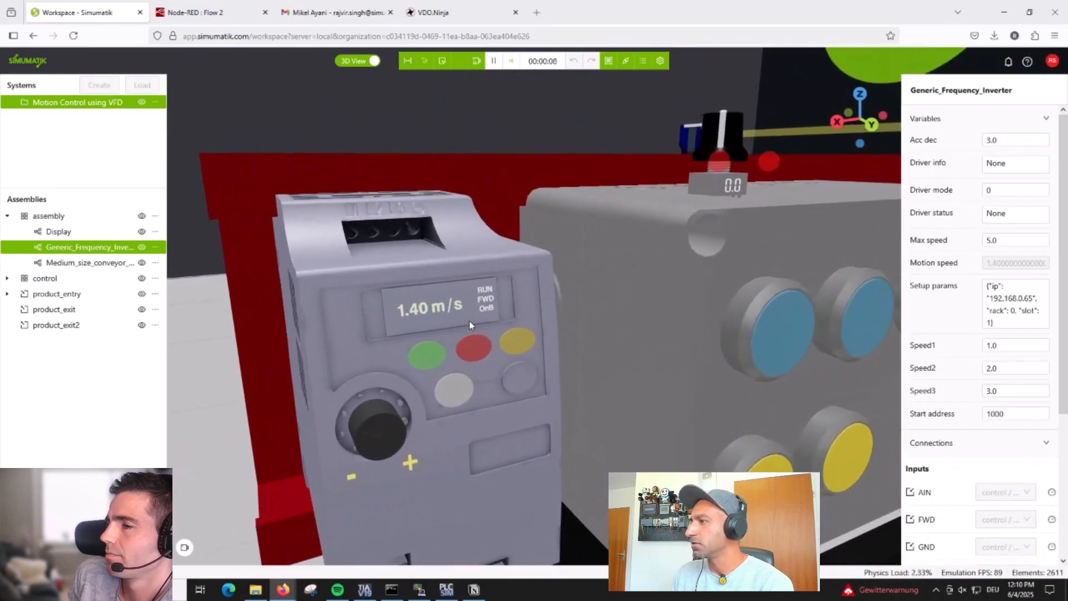
{"action": "scroll", "coordinate": [471, 325], "scroll_direction": "down", "scroll_amount": 1}
{"action": "scroll", "coordinate": [501, 320], "scroll_direction": "down", "scroll_amount": 2}
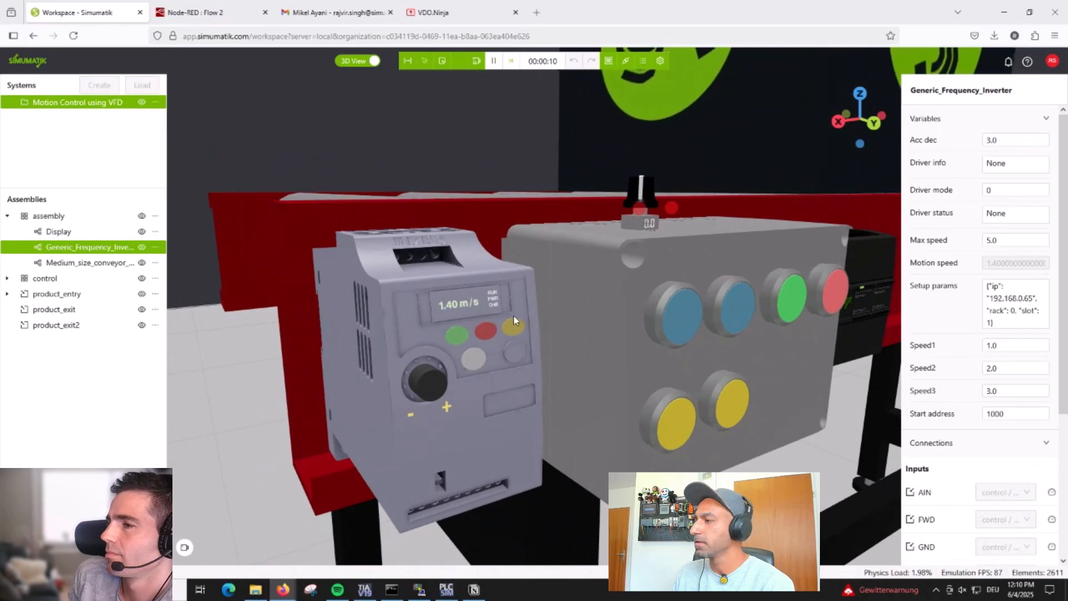
{"action": "scroll", "coordinate": [440, 437], "scroll_direction": "up", "scroll_amount": 2}
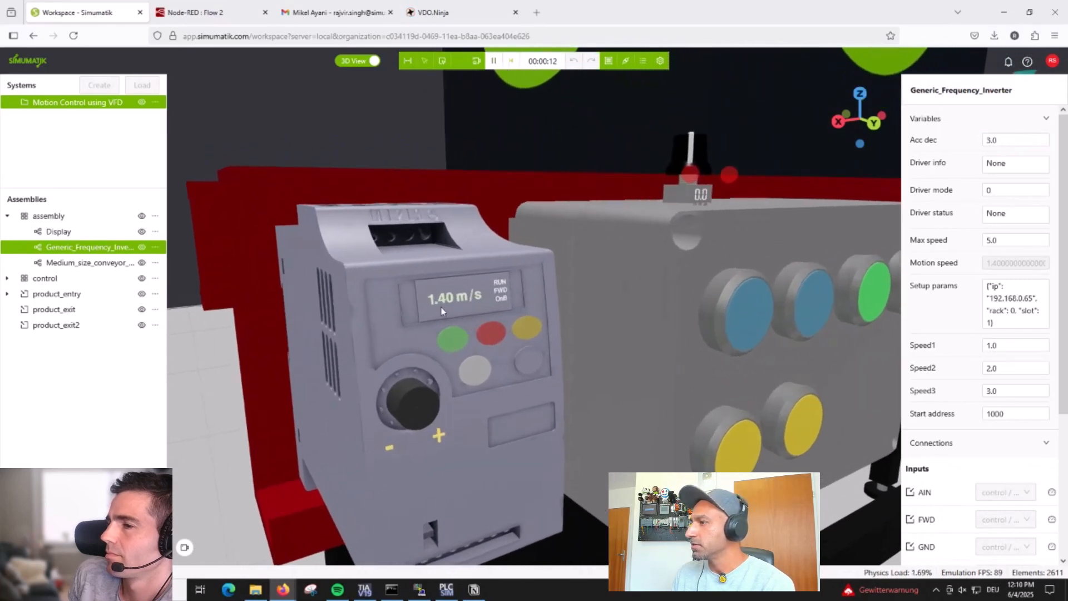
Raise the inverter's on-board speed to 5.00 m/s, lower it to 2.10 m/s, and view the moving conveyor
{"action": "left_click", "coordinate": [440, 436]}
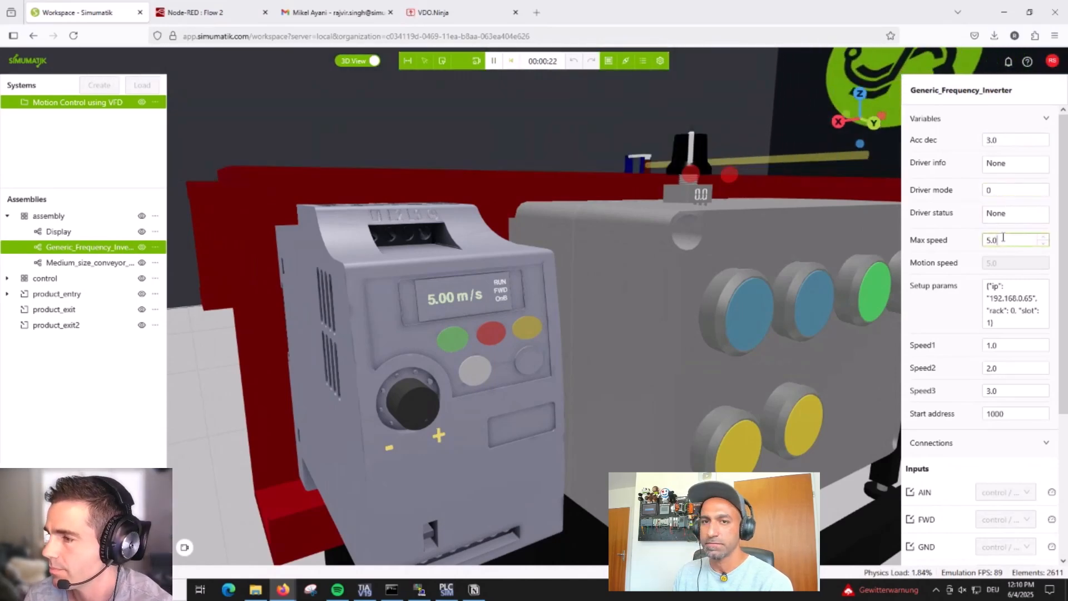
{"action": "left_click", "coordinate": [389, 451]}
{"action": "left_click", "coordinate": [389, 451]}
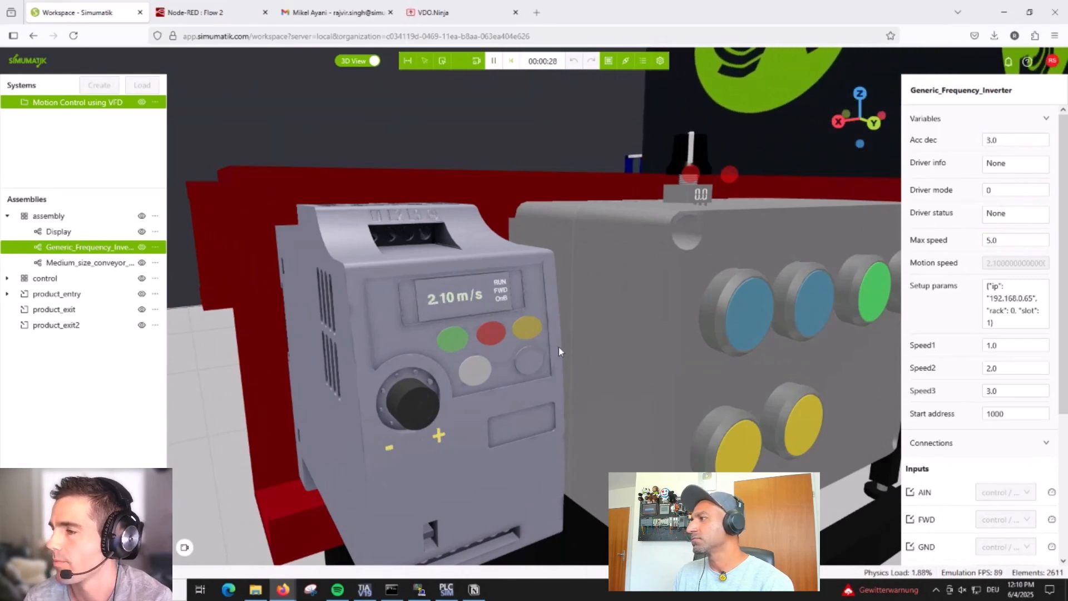
{"action": "scroll", "coordinate": [502, 356], "scroll_direction": "down", "scroll_amount": 10}
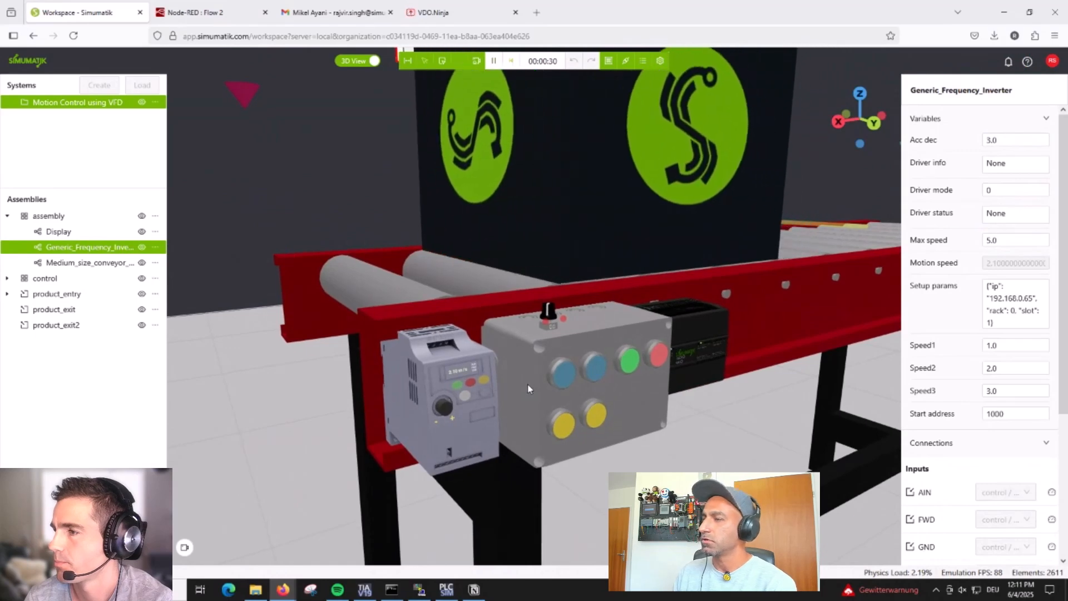
{"action": "scroll", "coordinate": [454, 405], "scroll_direction": "up", "scroll_amount": 6}
{"action": "scroll", "coordinate": [454, 405], "scroll_direction": "up", "scroll_amount": 2}
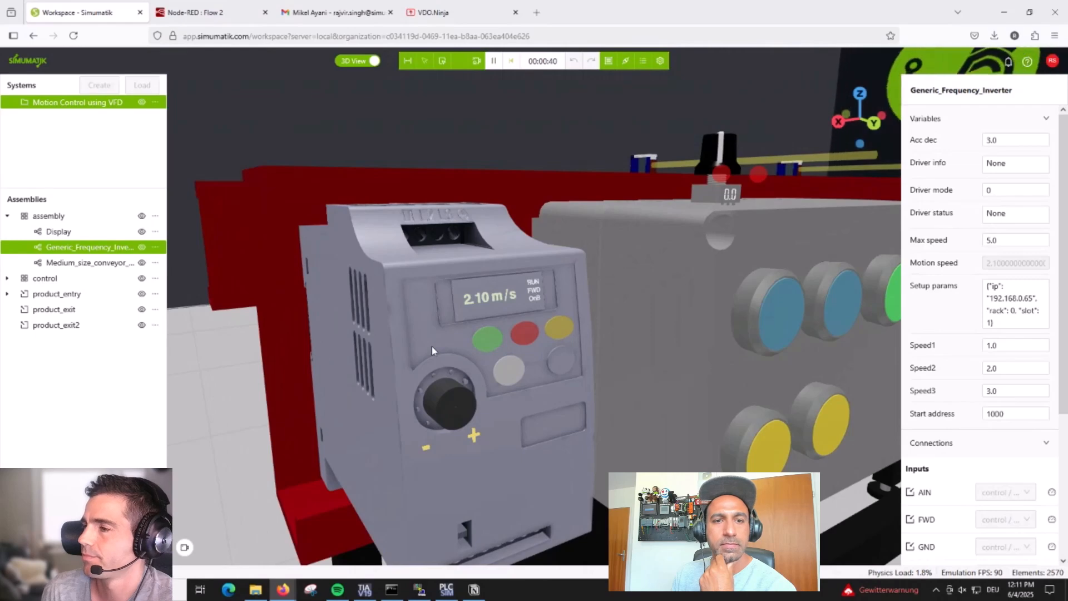
Reverse the motor direction with the inverter's yellow on-board button, and inspect the display and conveyor
{"action": "left_click", "coordinate": [554, 329]}
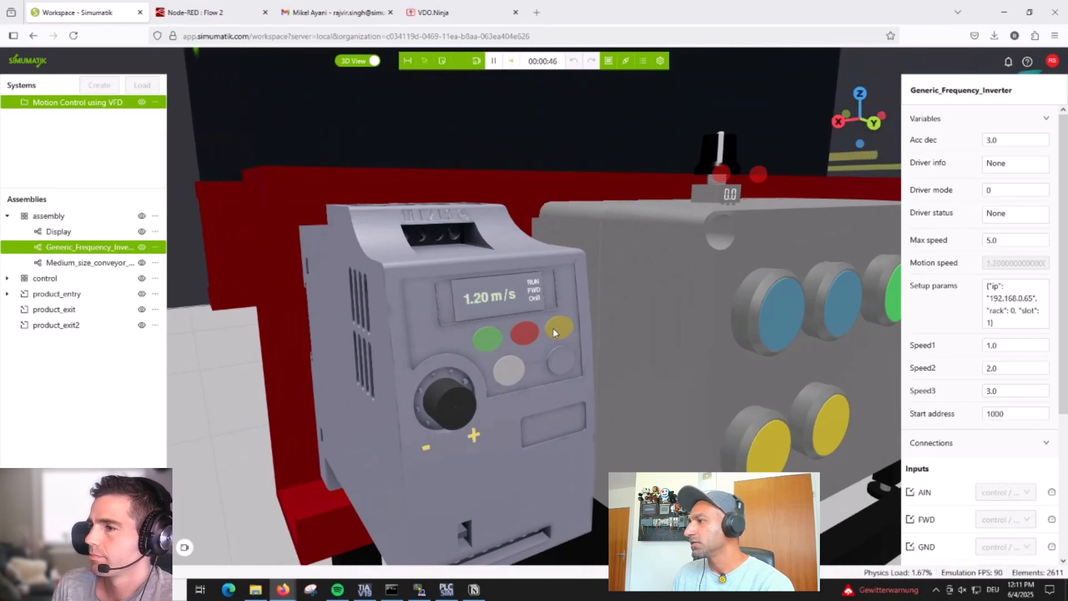
{"action": "scroll", "coordinate": [538, 304], "scroll_direction": "down", "scroll_amount": 2}
{"action": "scroll", "coordinate": [538, 302], "scroll_direction": "down", "scroll_amount": 5}
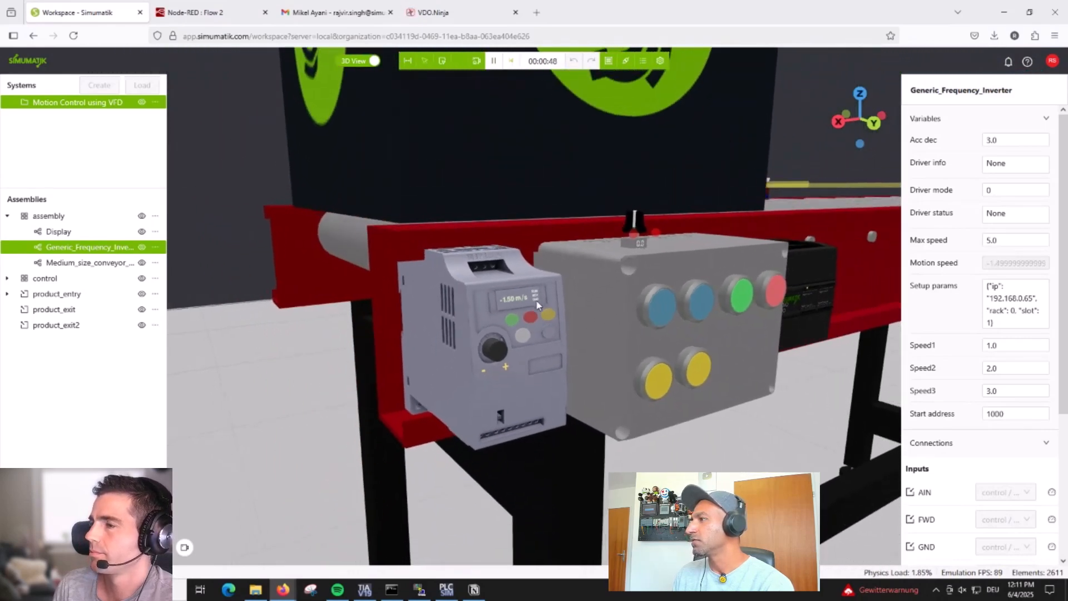
{"action": "right_click_drag", "start_coordinate": [562, 336], "coordinate": [539, 368]}
{"action": "scroll", "coordinate": [537, 372], "scroll_direction": "up", "scroll_amount": 5}
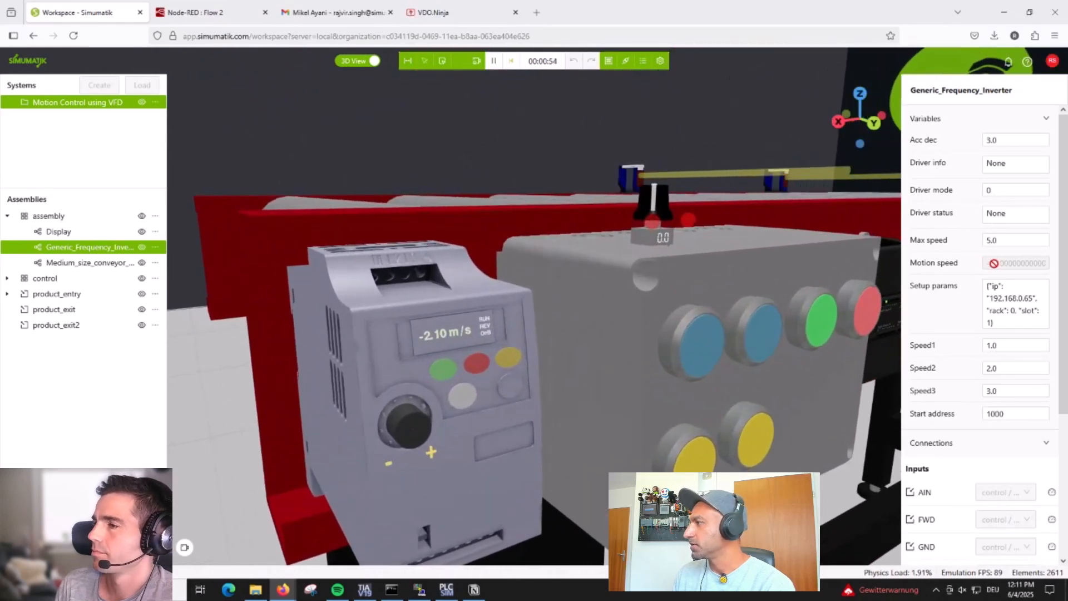
Show the live voltage and current of the inverter's AOUT output, and compare them with the speed on its display
{"action": "scroll", "coordinate": [440, 371], "scroll_direction": "down", "scroll_amount": 5}
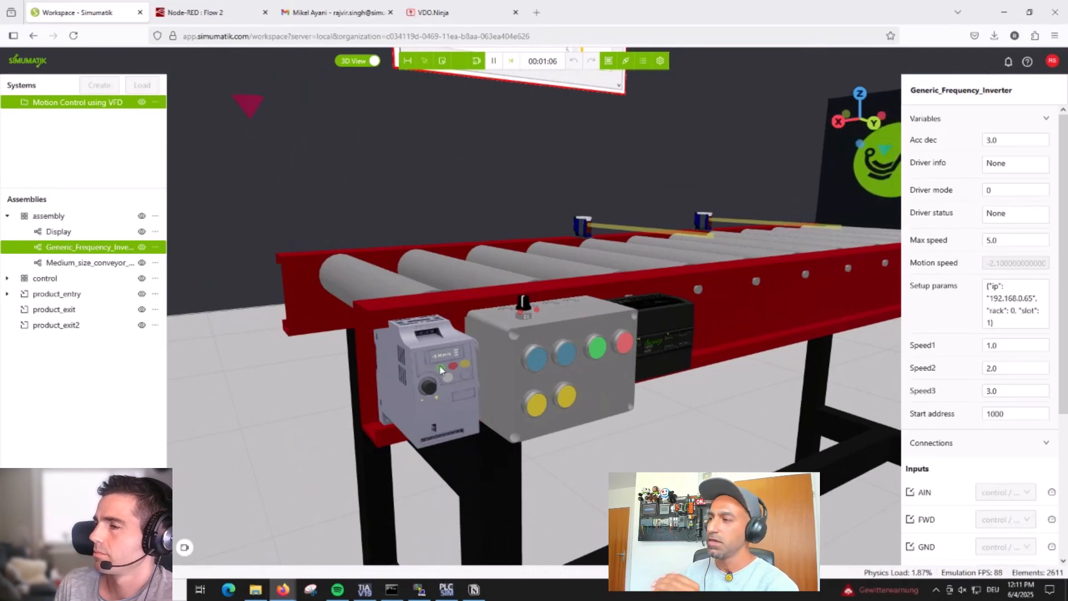
{"action": "scroll", "coordinate": [963, 455], "scroll_direction": "down", "scroll_amount": 3}
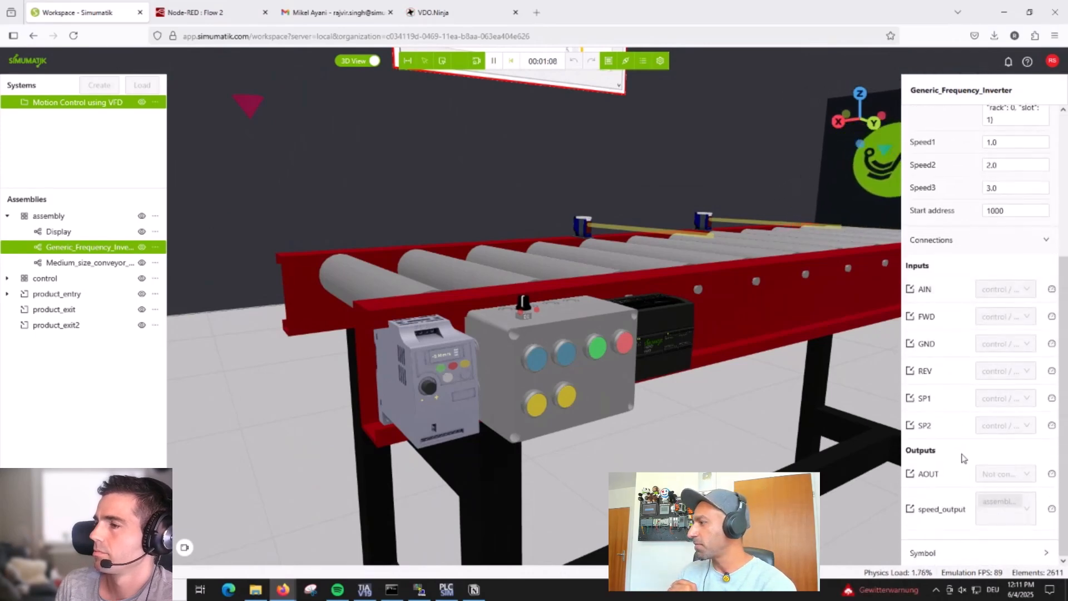
{"action": "left_click", "coordinate": [1051, 474]}
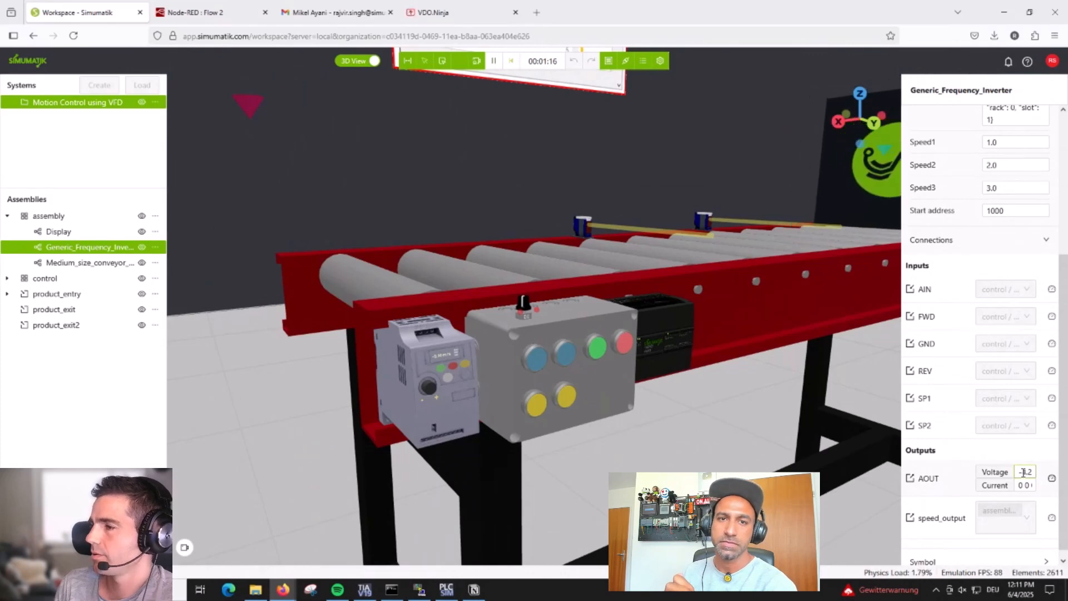
{"action": "scroll", "coordinate": [428, 388], "scroll_direction": "up", "scroll_amount": 5}
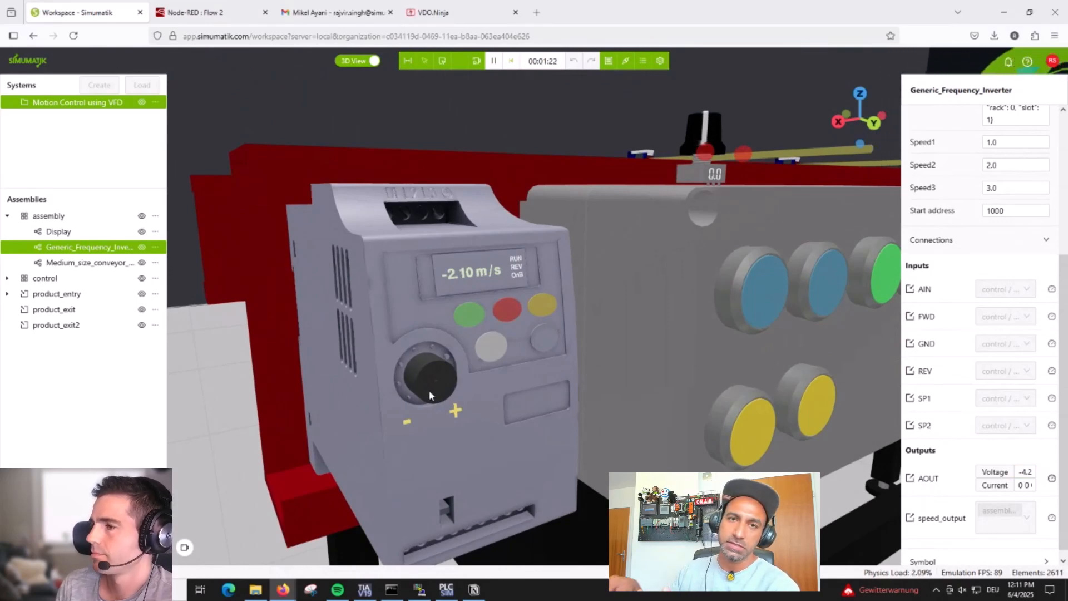
Lower the inverter's on-board reverse speed to 1.70 m/s
{"action": "scroll", "coordinate": [429, 389], "scroll_direction": "down", "scroll_amount": 5}
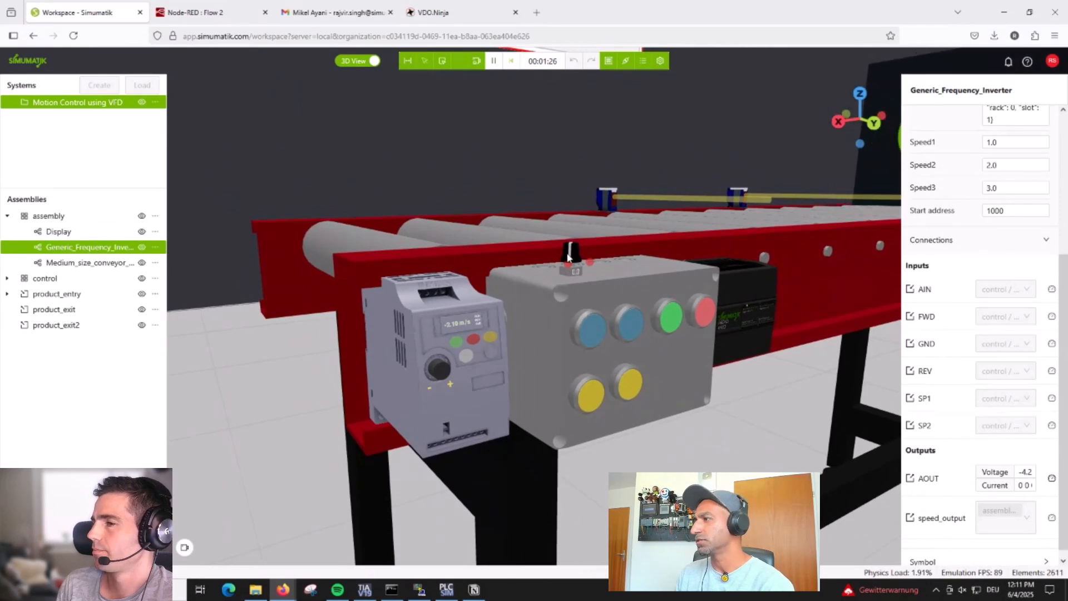
{"action": "scroll", "coordinate": [429, 360], "scroll_direction": "up", "scroll_amount": 3}
{"action": "scroll", "coordinate": [383, 394], "scroll_direction": "up", "scroll_amount": 4}
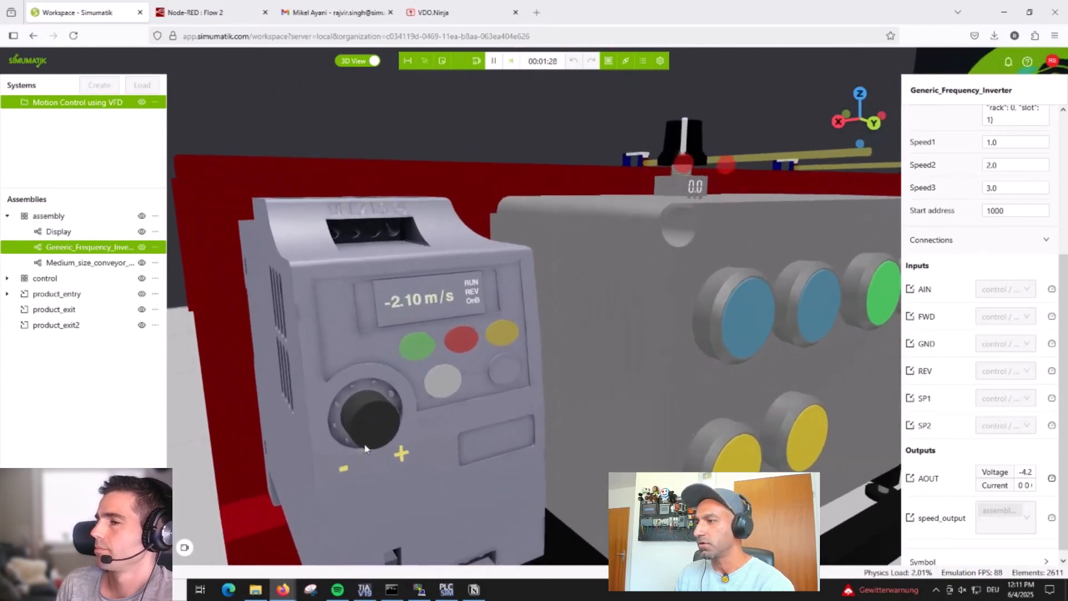
{"action": "left_click", "coordinate": [345, 471]}
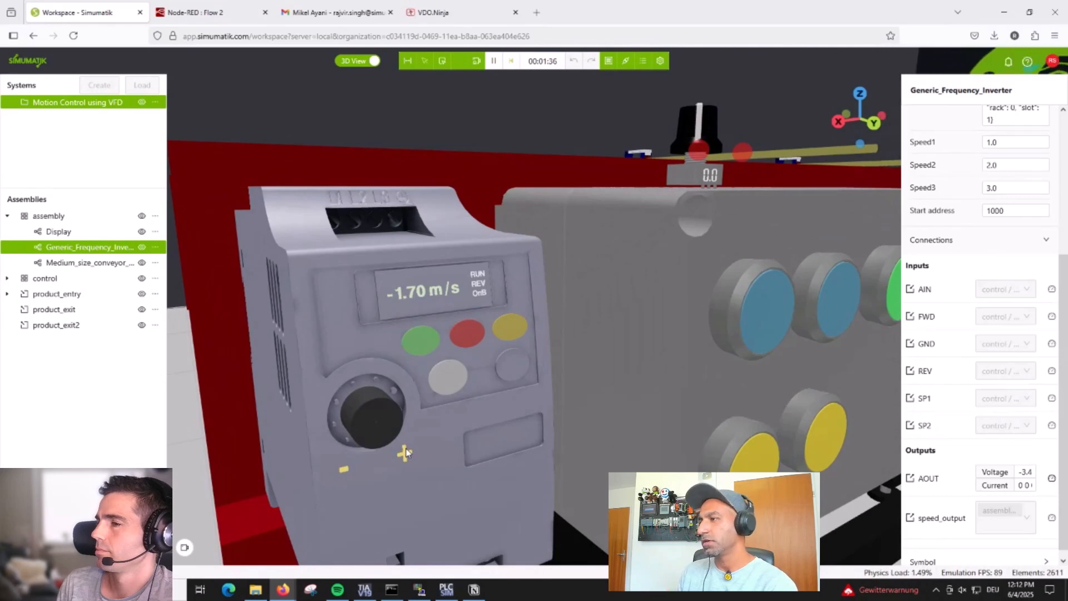
Switch the motor back to forward with the inverter's yellow on-board button, and check the running conveyor
{"action": "left_click", "coordinate": [505, 332]}
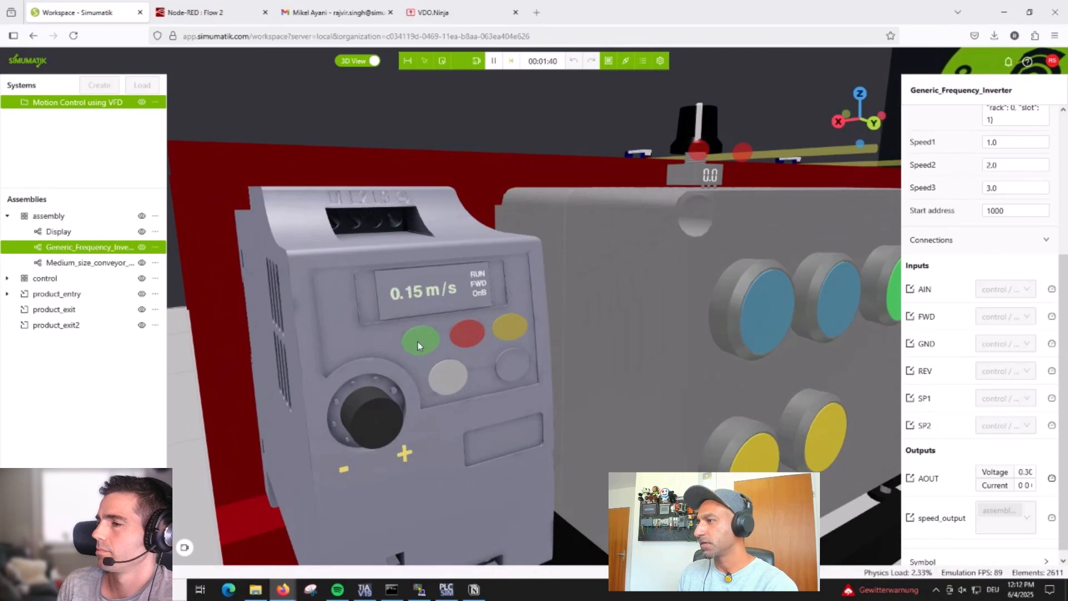
{"action": "scroll", "coordinate": [416, 353], "scroll_direction": "down", "scroll_amount": 6}
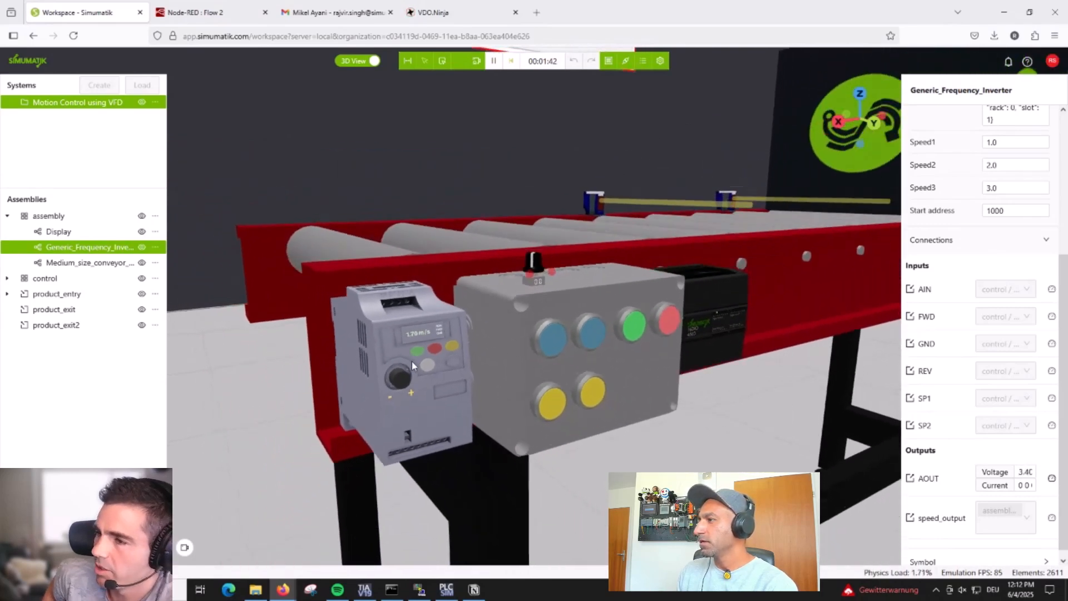
{"action": "scroll", "coordinate": [409, 362], "scroll_direction": "up", "scroll_amount": 7}
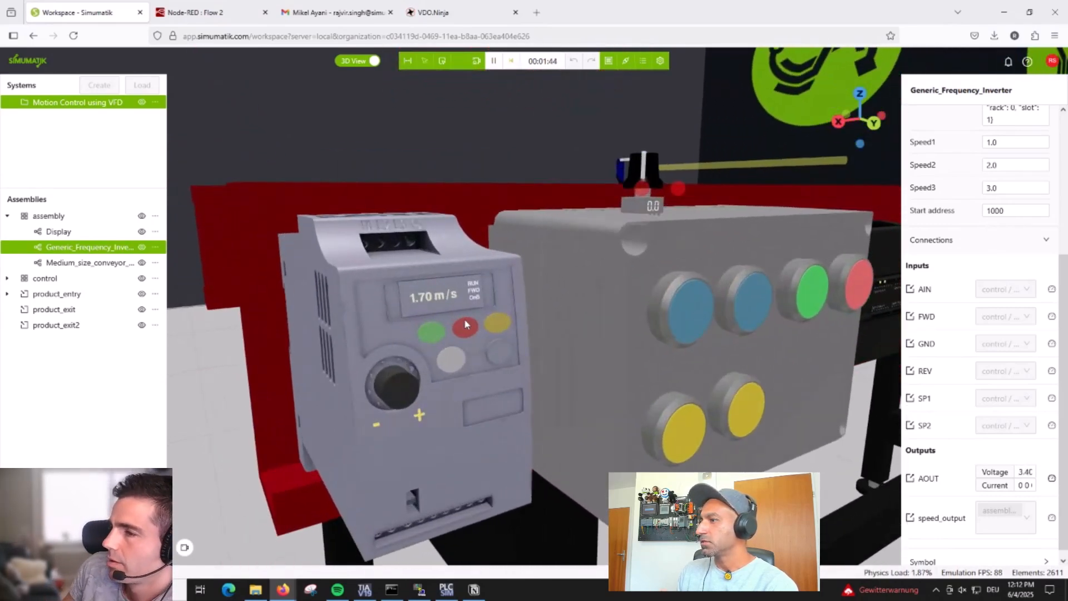
Stop the motor with the inverter's red on-board button, and review the inverter's acceleration and maximum speed variables
{"action": "left_click", "coordinate": [468, 331]}
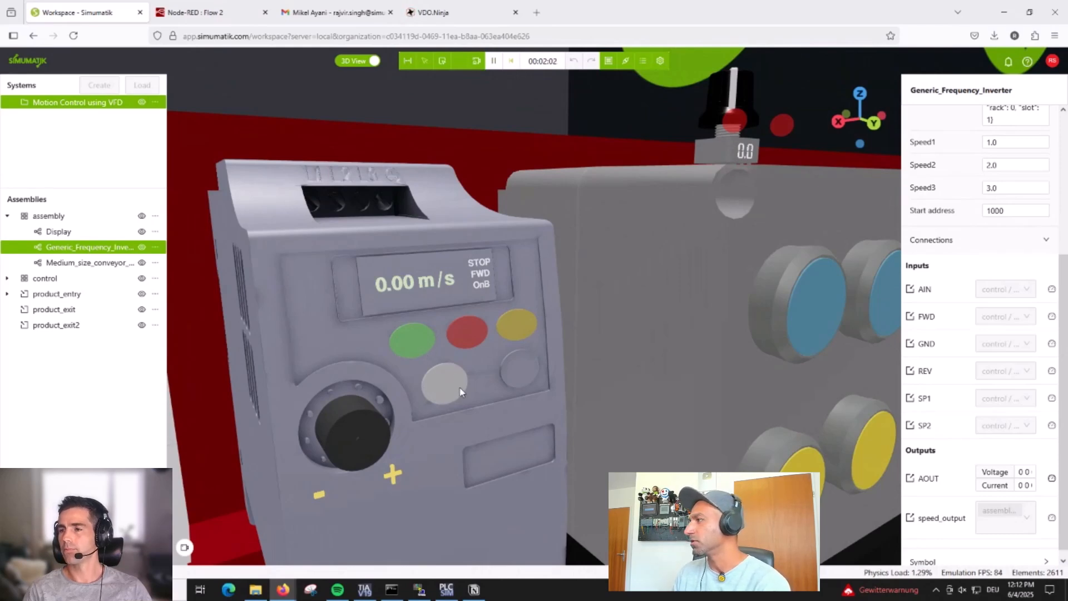
{"action": "scroll", "coordinate": [459, 399], "scroll_direction": "down", "scroll_amount": 5}
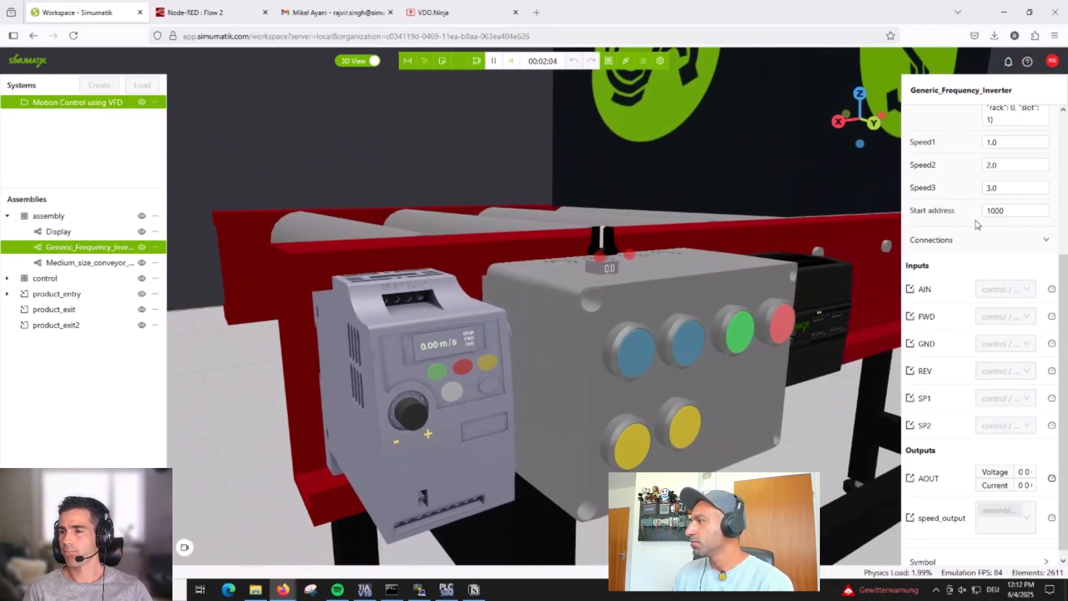
{"action": "scroll", "coordinate": [977, 236], "scroll_direction": "up", "scroll_amount": 3}
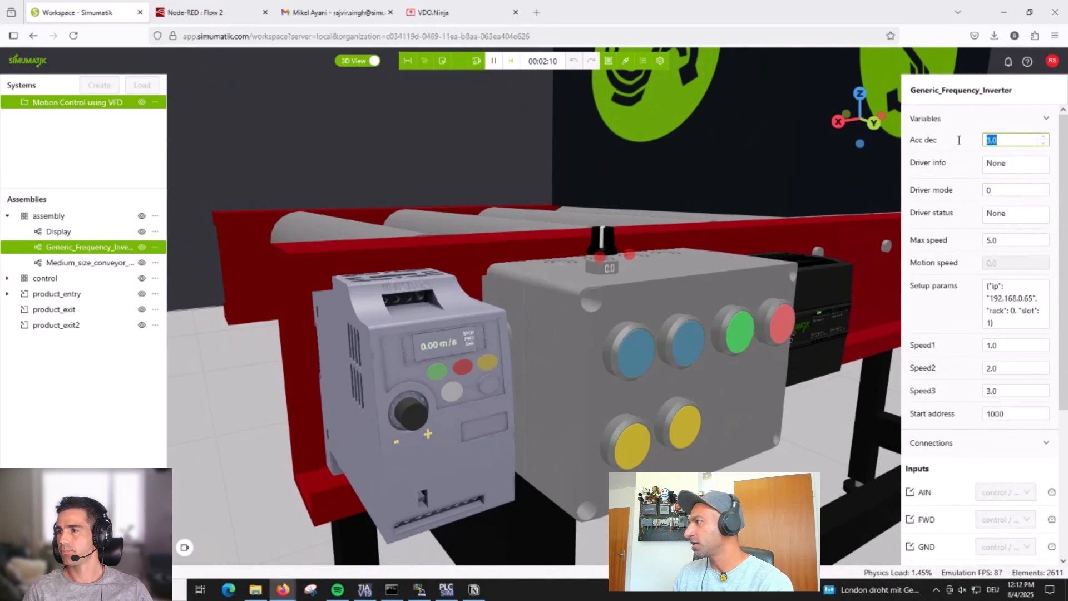
{"action": "left_click_drag", "start_coordinate": [1005, 241], "coordinate": [984, 240]}
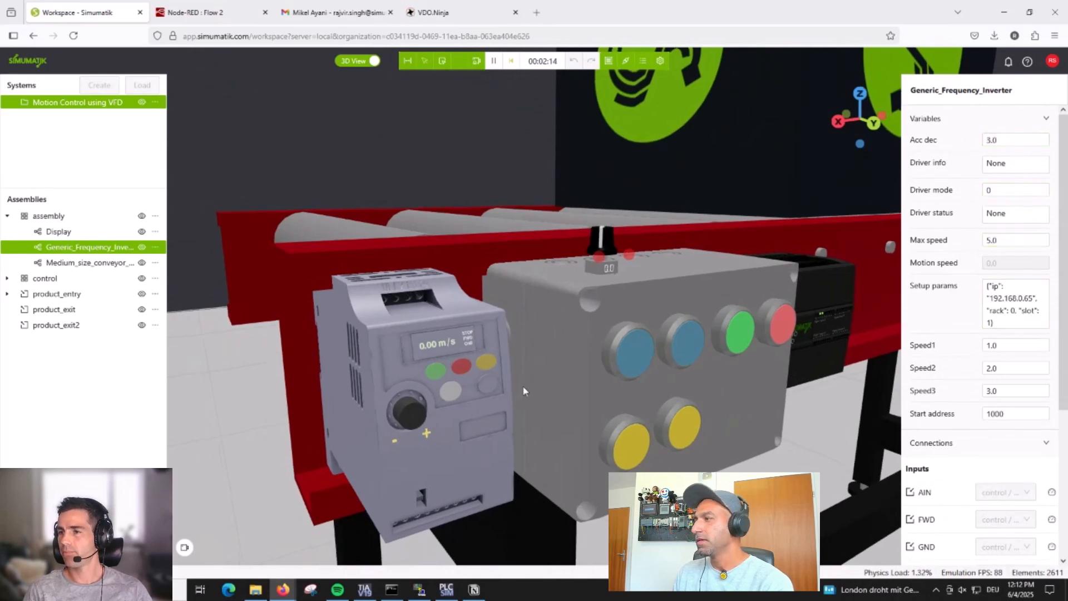
Inspect the inverter's terminal strip and the neighbouring control box, and review the inverter's input connections
{"action": "left_click_drag", "start_coordinate": [525, 389], "coordinate": [492, 385]}
{"action": "scroll", "coordinate": [492, 386], "scroll_direction": "down", "scroll_amount": 5}
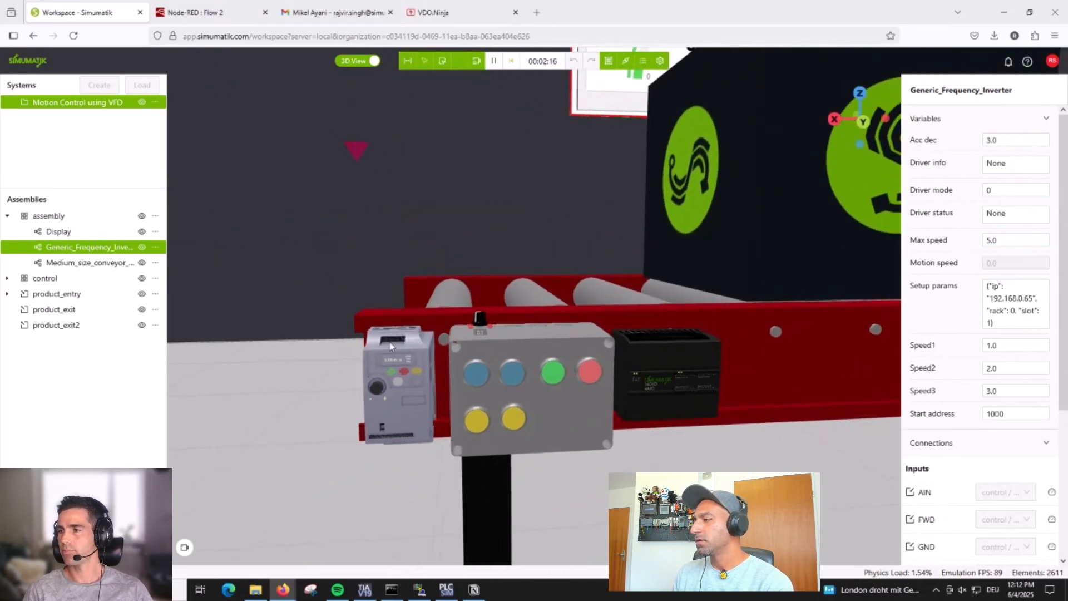
{"action": "left_click_drag", "start_coordinate": [429, 346], "coordinate": [445, 353]}
{"action": "scroll", "coordinate": [276, 444], "scroll_direction": "up", "scroll_amount": 5}
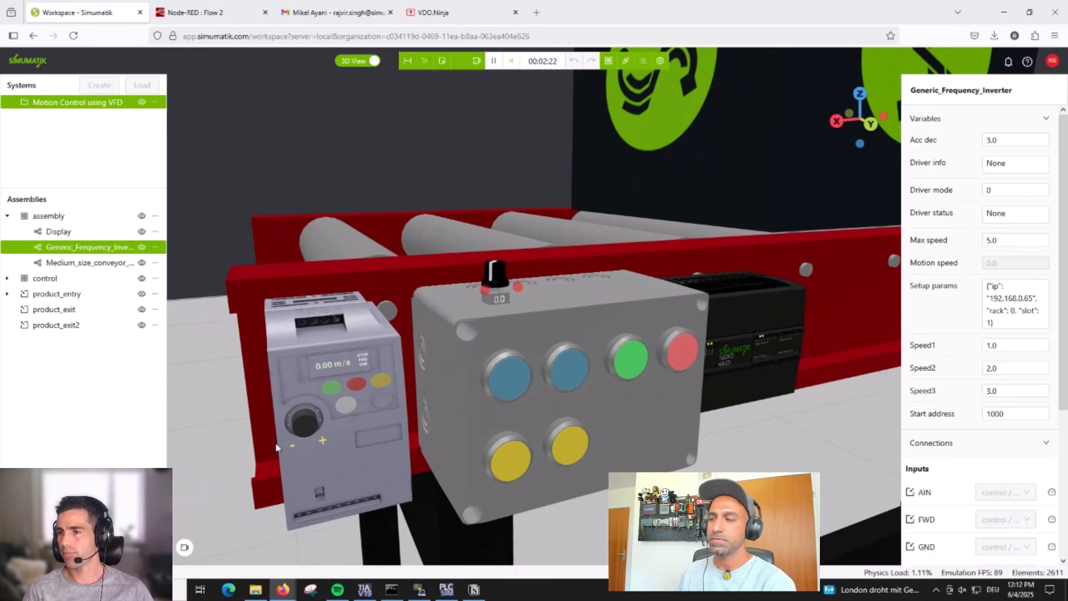
{"action": "left_click_drag", "start_coordinate": [272, 449], "coordinate": [363, 351]}
{"action": "scroll", "coordinate": [952, 378], "scroll_direction": "down", "scroll_amount": 4}
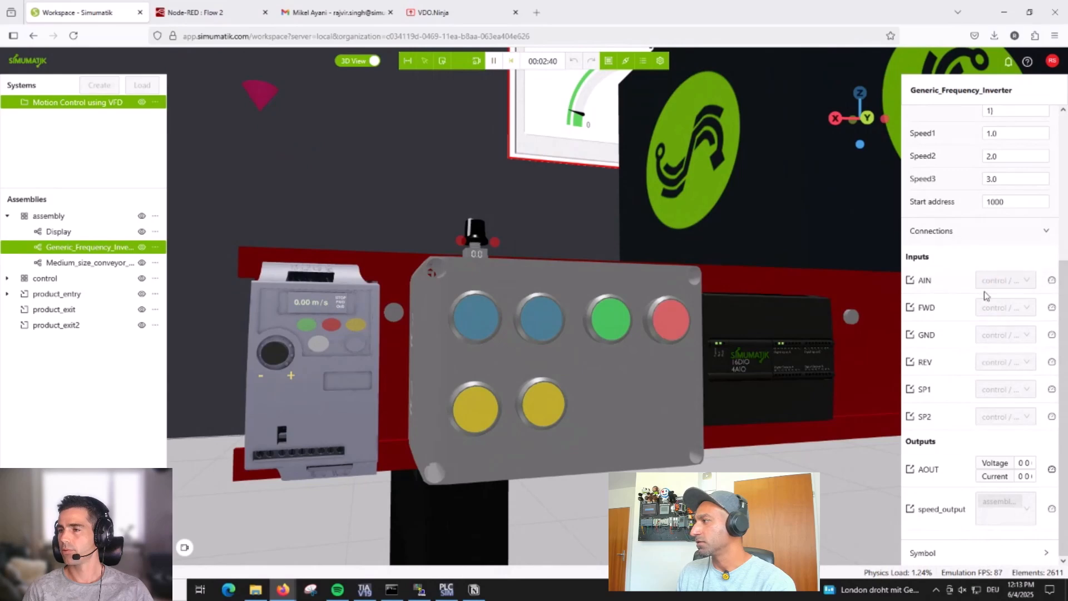
Examine page 2 of the electrical drawing, tracing the inverter's wiring to the switches, potentiometer and conveyor
{"action": "left_click", "coordinate": [362, 65]}
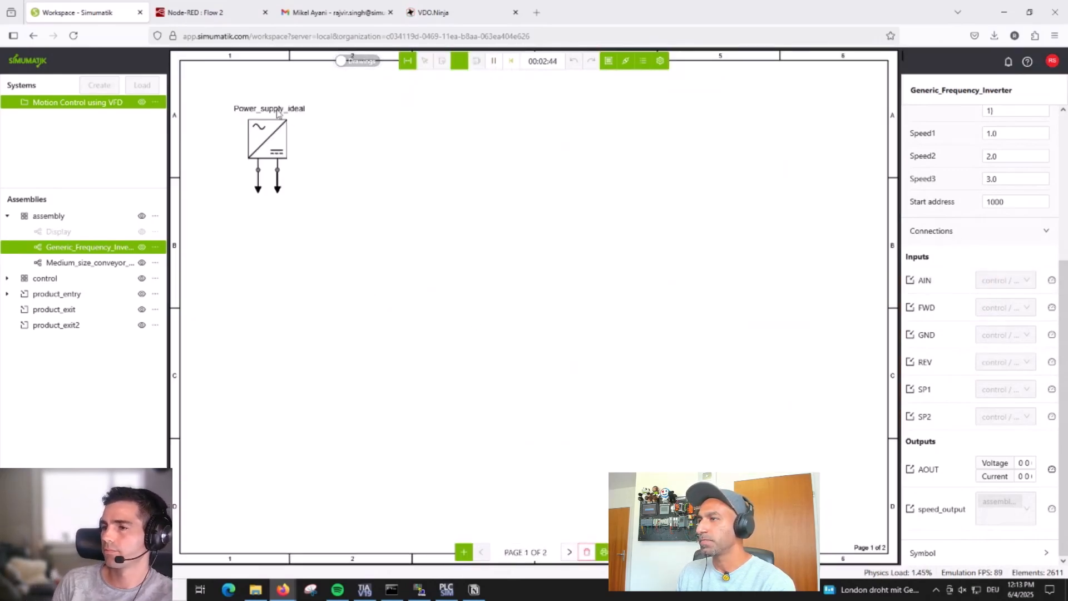
{"action": "left_click", "coordinate": [570, 551]}
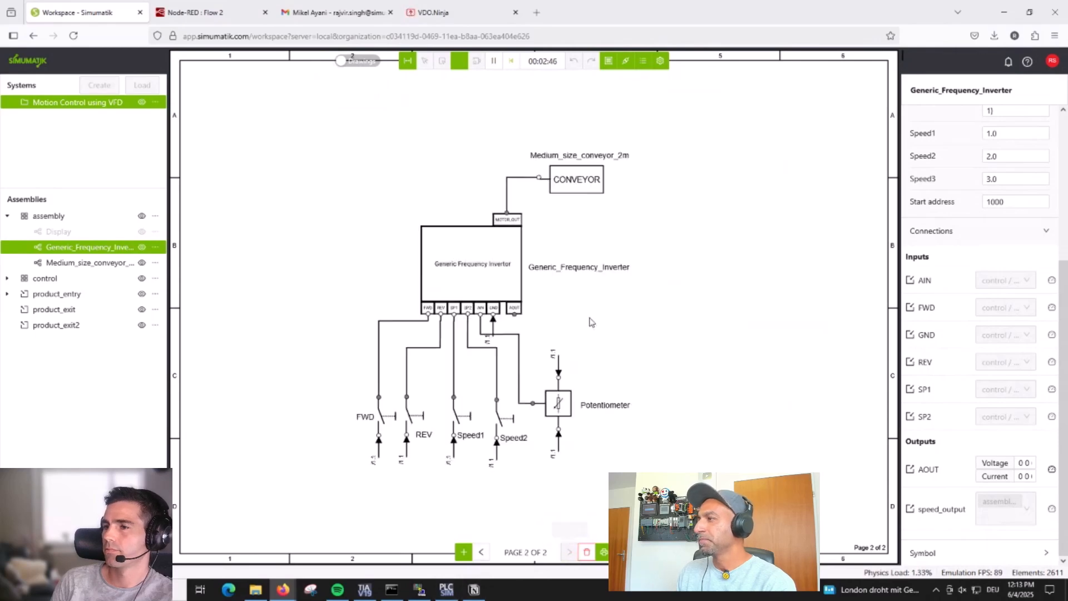
{"action": "scroll", "coordinate": [455, 309], "scroll_direction": "up", "scroll_amount": 5}
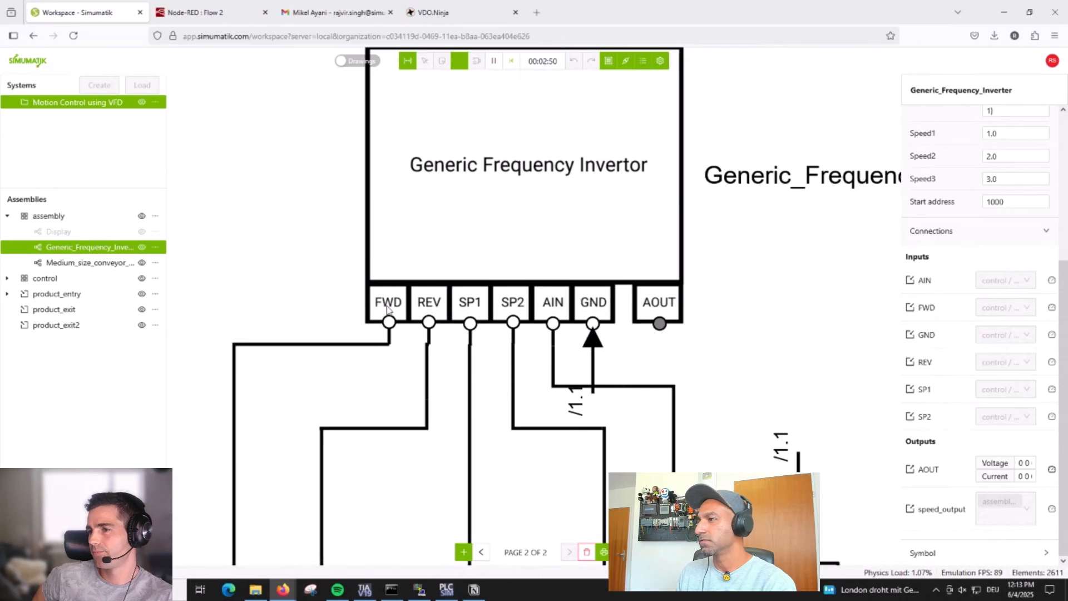
{"action": "scroll", "coordinate": [512, 312], "scroll_direction": "down", "scroll_amount": 5}
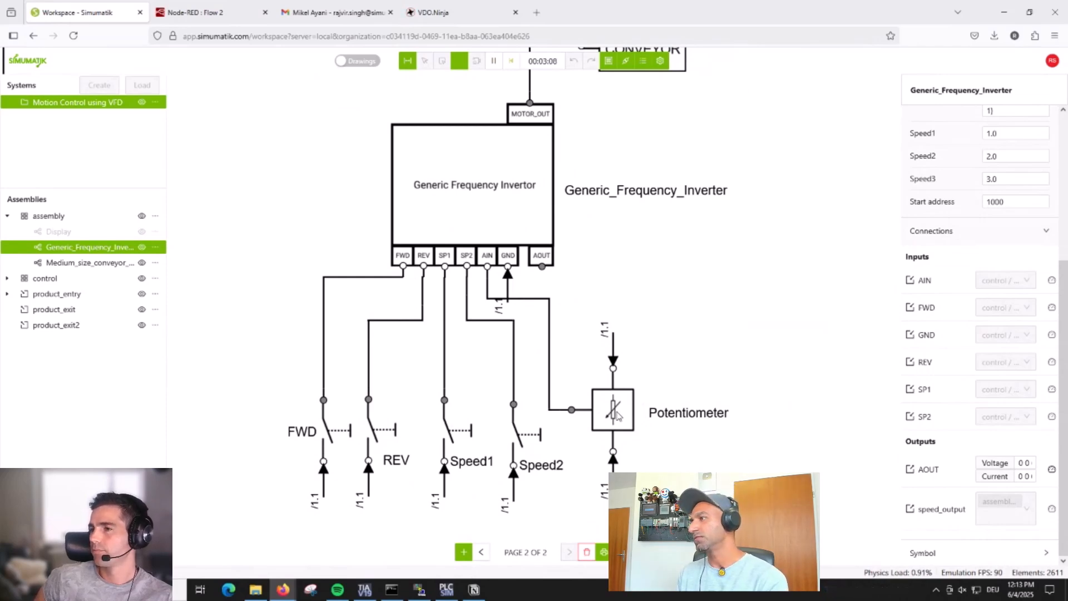
{"action": "scroll", "coordinate": [633, 350], "scroll_direction": "down", "scroll_amount": 2}
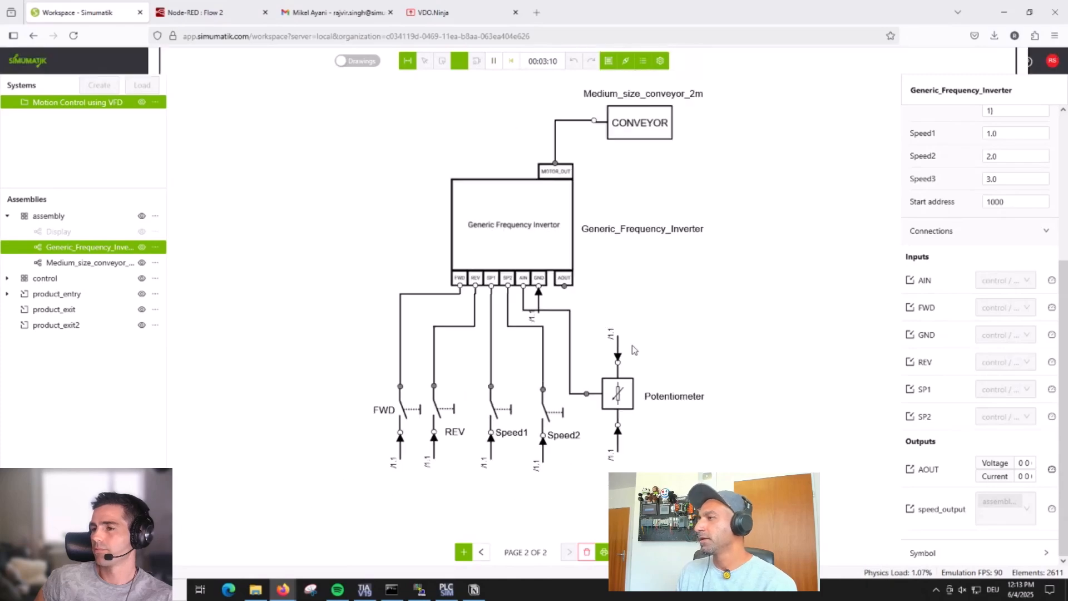
{"action": "left_click_drag", "start_coordinate": [622, 286], "coordinate": [582, 338]}
{"action": "scroll", "coordinate": [503, 219], "scroll_direction": "up", "scroll_amount": 2}
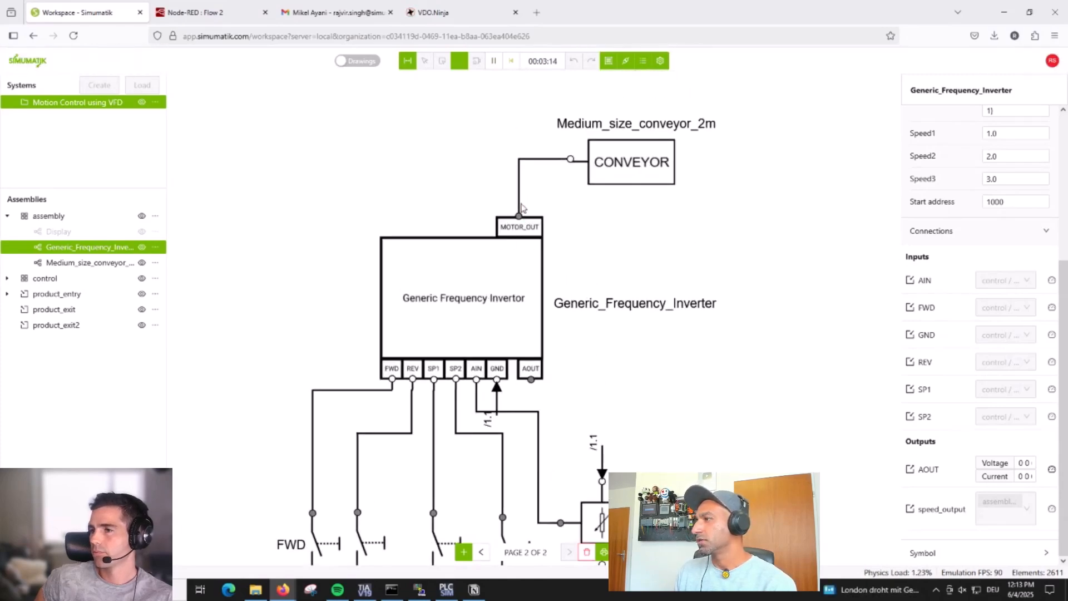
{"action": "scroll", "coordinate": [545, 233], "scroll_direction": "down", "scroll_amount": 2}
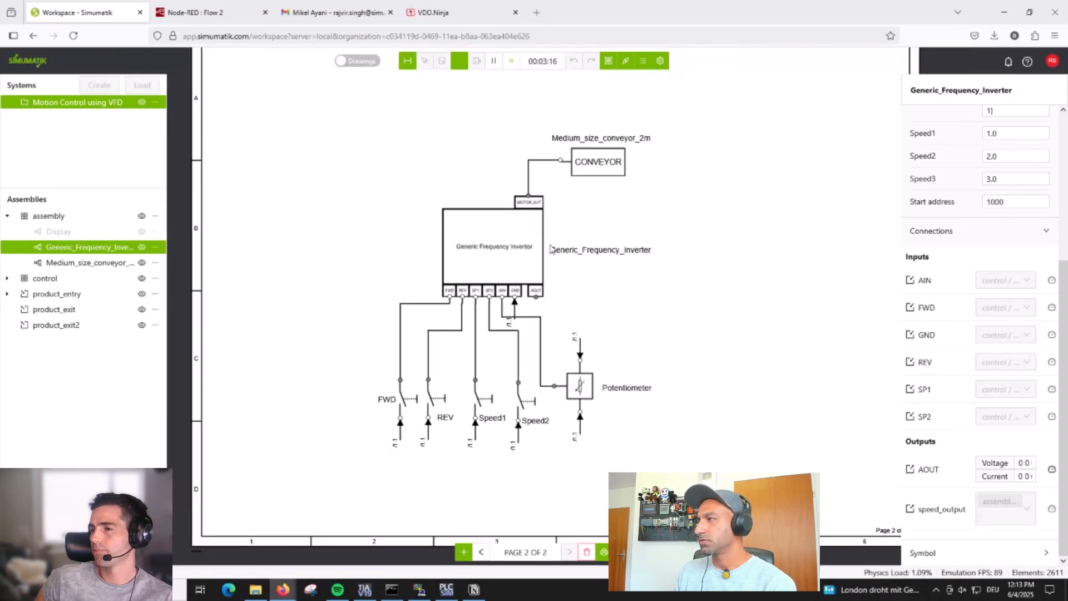
{"action": "scroll", "coordinate": [495, 347], "scroll_direction": "up", "scroll_amount": 2}
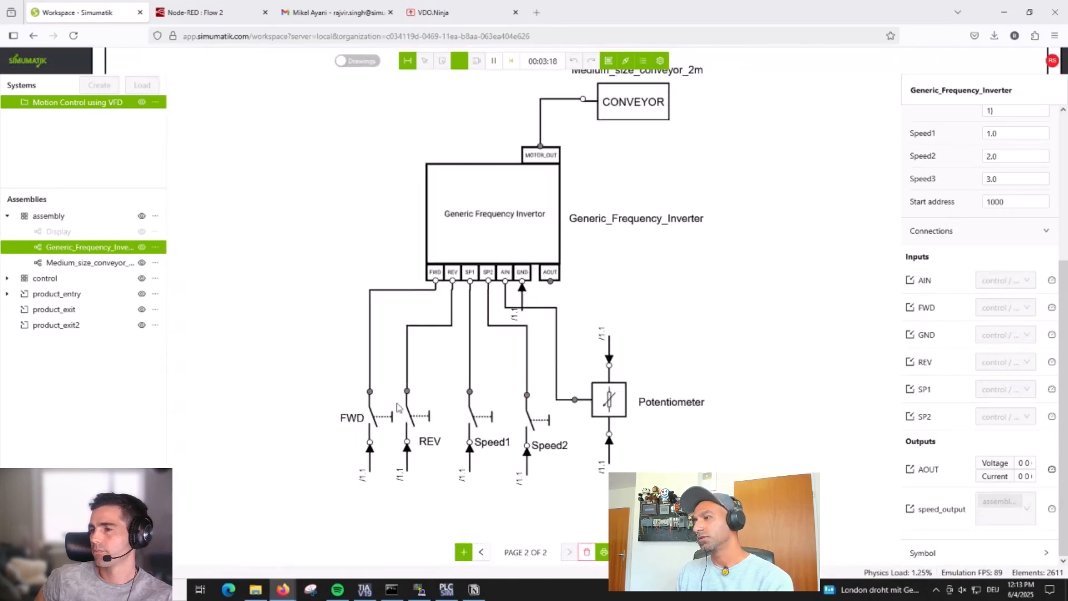
Return to the 3D view, reset the emulation, and restart it with the inverter's driver mode set to 1
{"action": "left_click", "coordinate": [359, 62]}
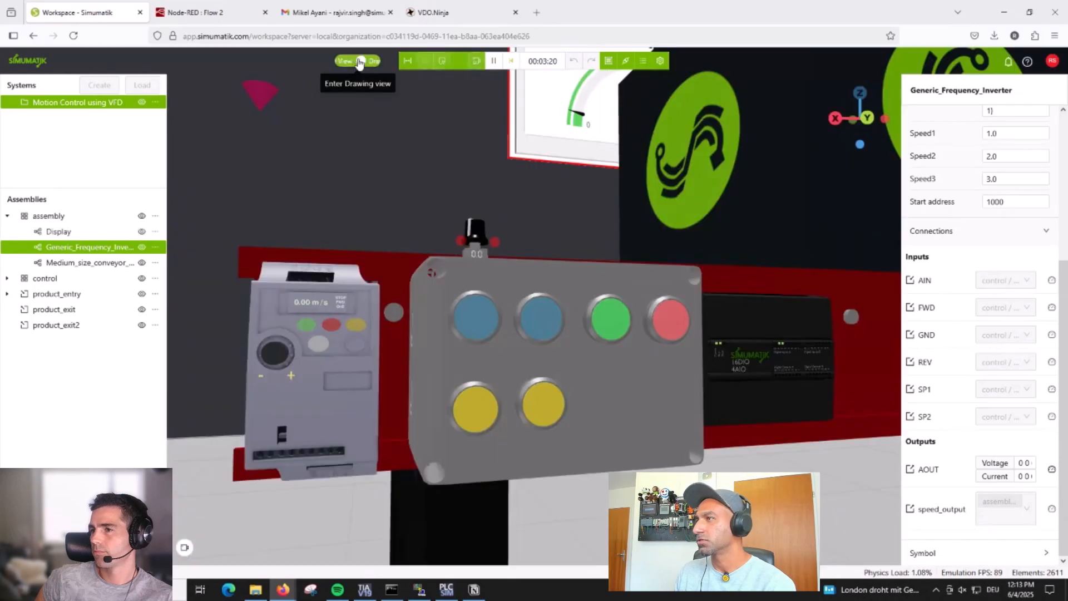
{"action": "scroll", "coordinate": [501, 289], "scroll_direction": "down", "scroll_amount": 5}
{"action": "right_click_drag", "start_coordinate": [558, 282], "coordinate": [482, 351]}
{"action": "left_click_drag", "start_coordinate": [565, 337], "coordinate": [607, 329]}
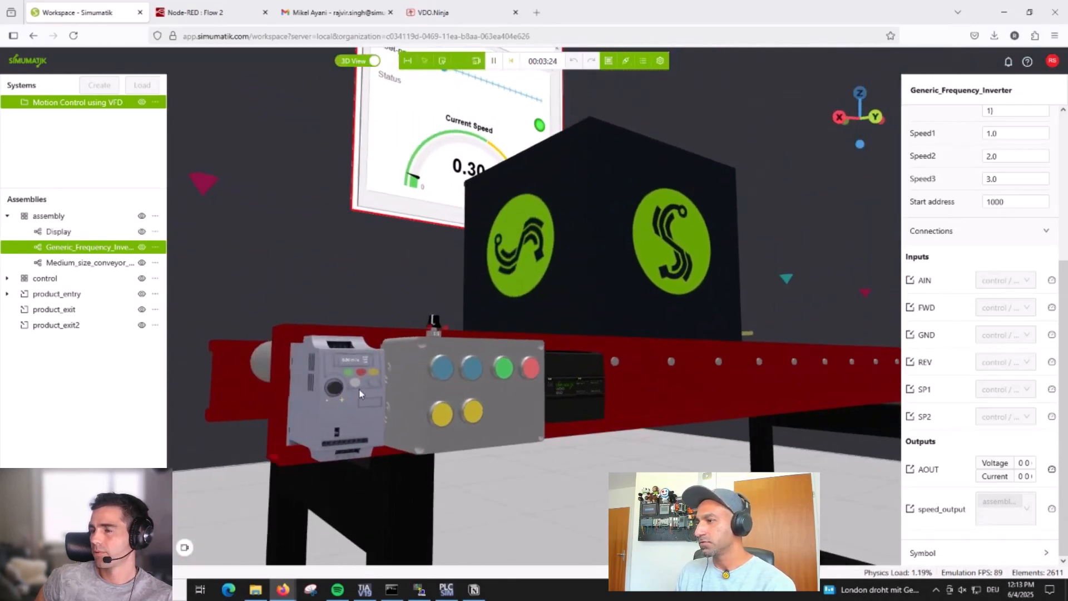
{"action": "scroll", "coordinate": [356, 389], "scroll_direction": "up", "scroll_amount": 5}
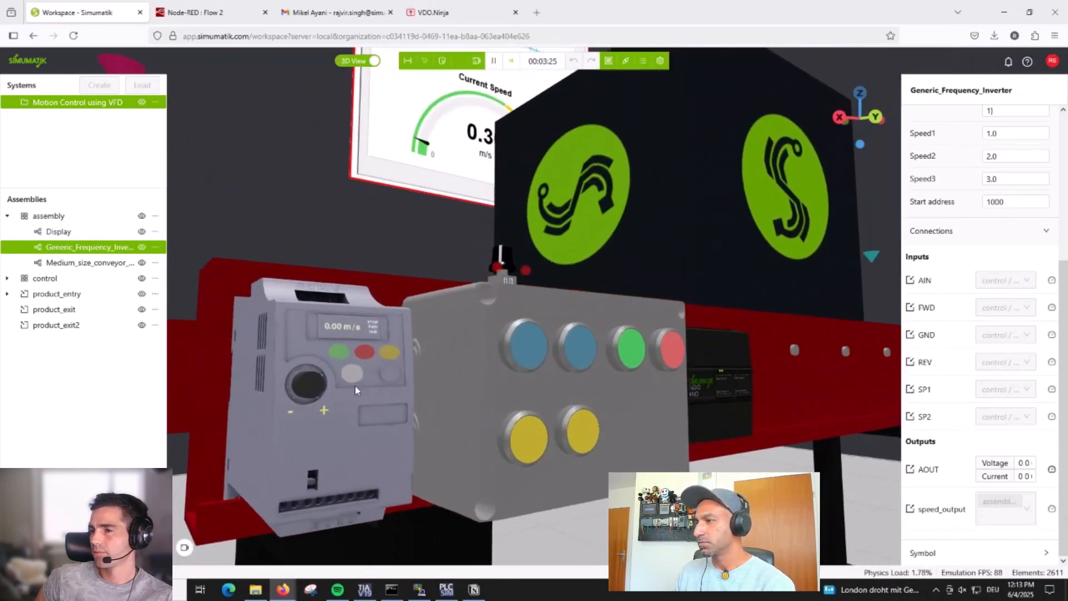
{"action": "left_click", "coordinate": [510, 61]}
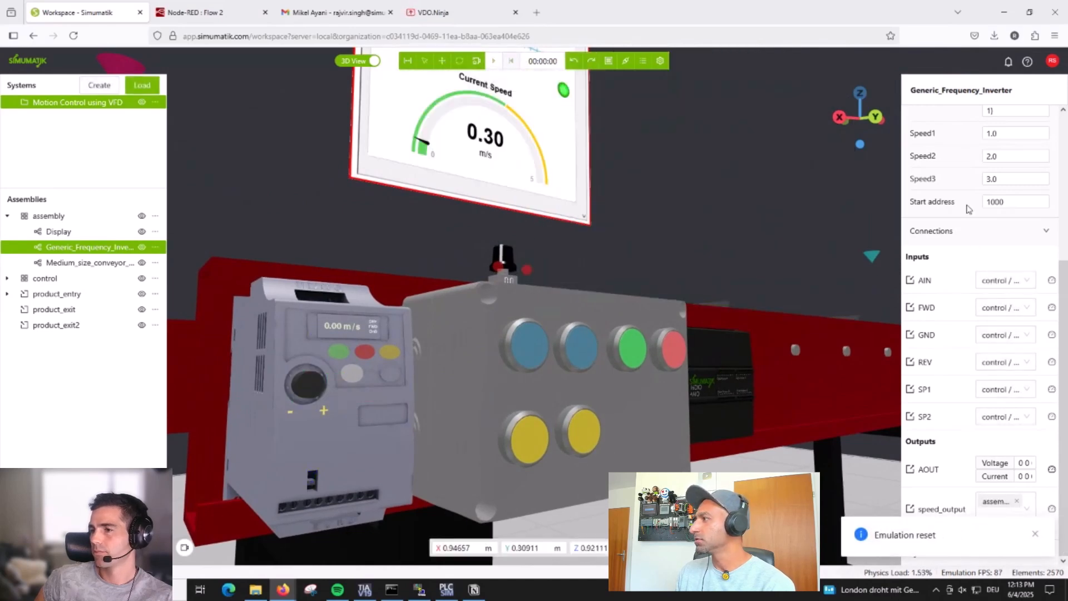
{"action": "scroll", "coordinate": [968, 217], "scroll_direction": "up", "scroll_amount": 4}
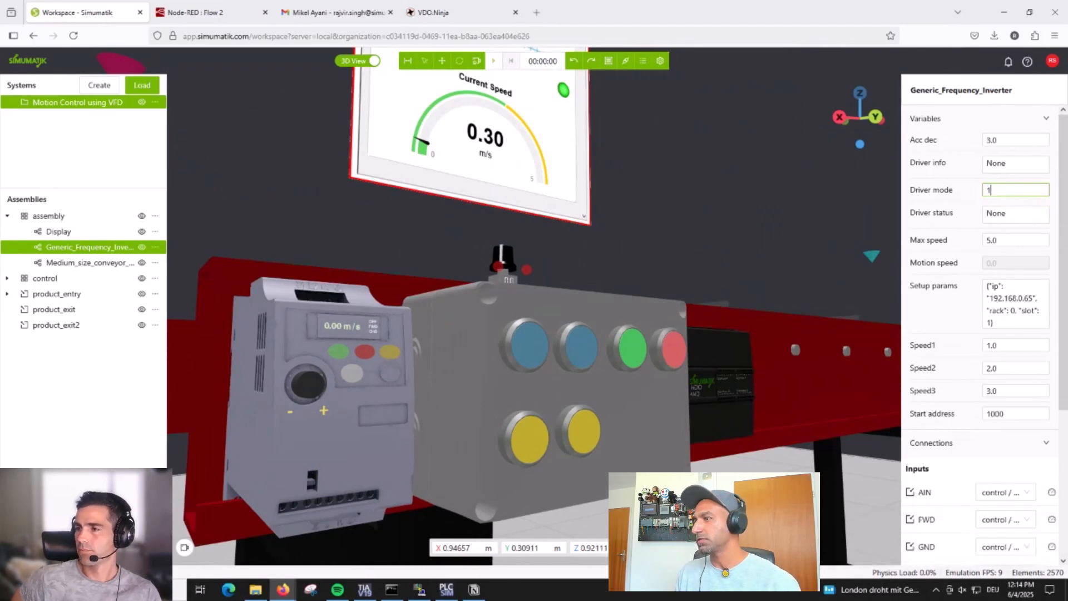
{"action": "left_click", "coordinate": [492, 65]}
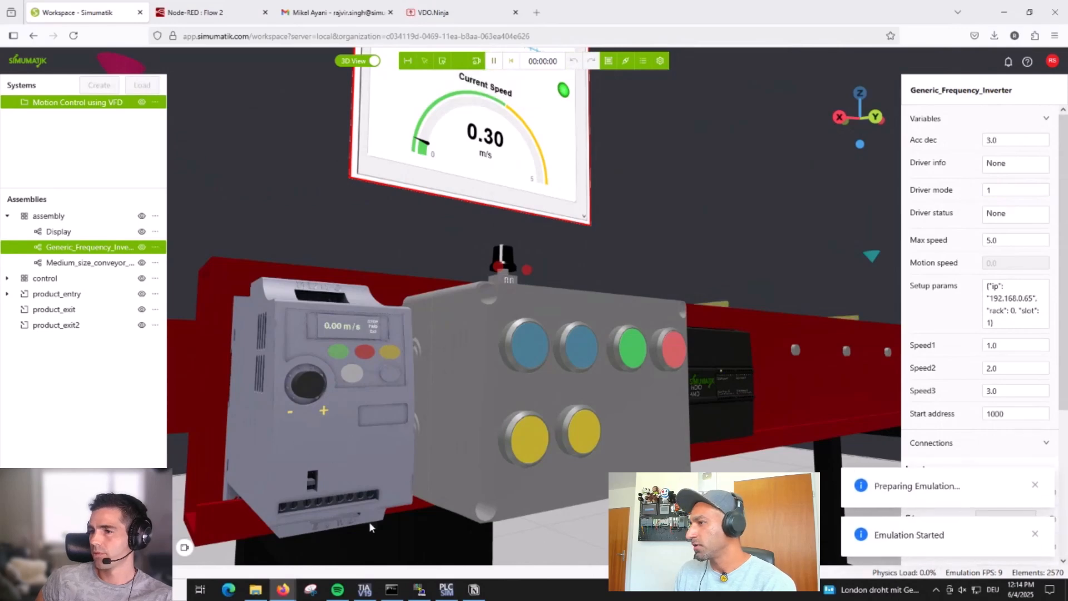
Inspect the control mode on the inverter's display and its on-board buttons
{"action": "scroll", "coordinate": [362, 365], "scroll_direction": "up", "scroll_amount": 8}
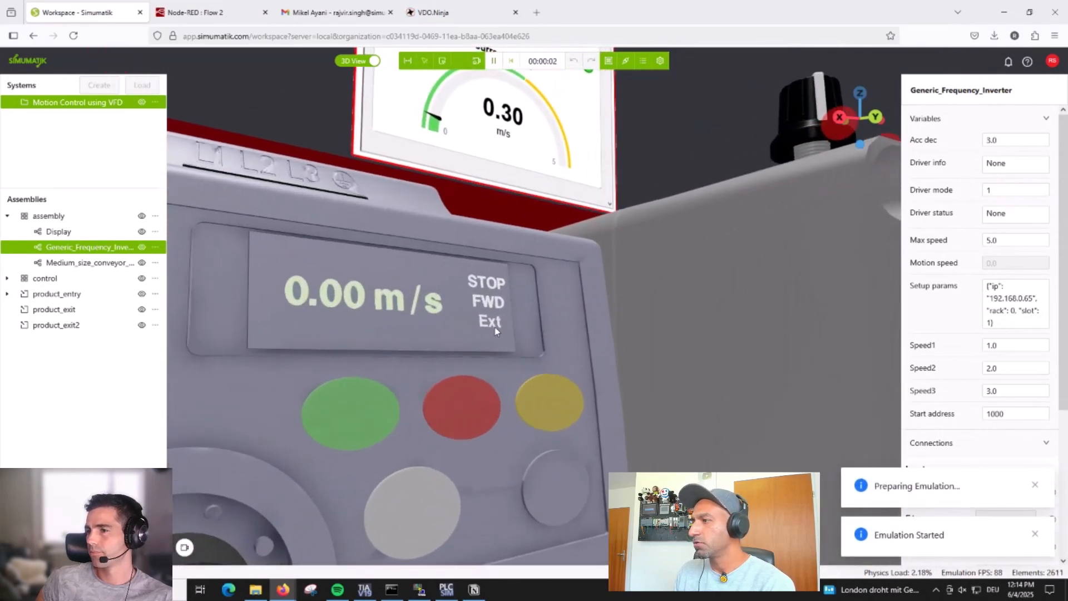
{"action": "scroll", "coordinate": [479, 329], "scroll_direction": "down", "scroll_amount": 5}
{"action": "scroll", "coordinate": [436, 342], "scroll_direction": "up", "scroll_amount": 2}
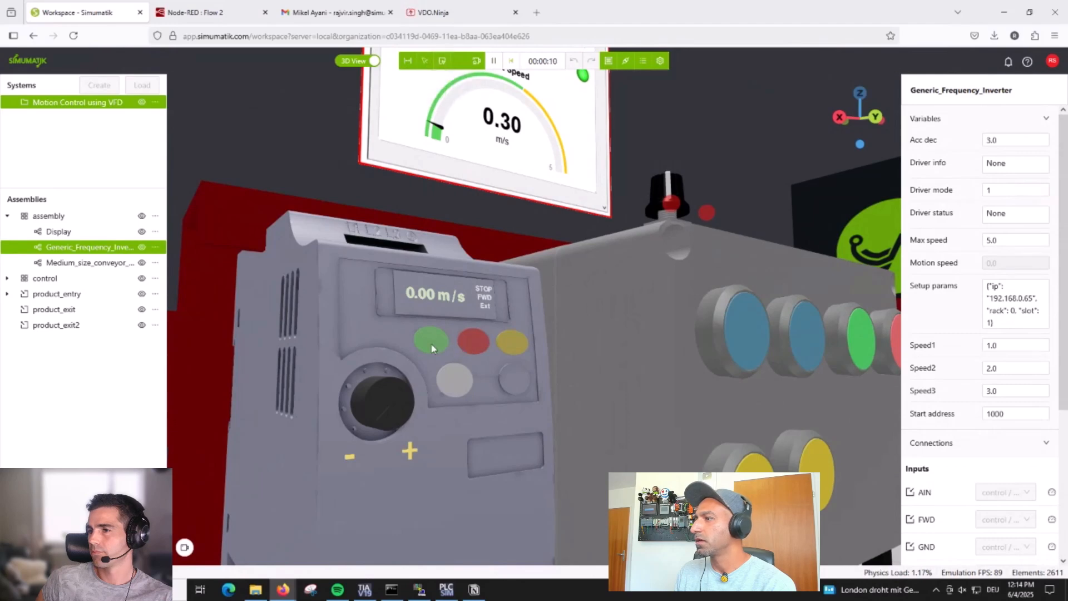
{"action": "scroll", "coordinate": [498, 379], "scroll_direction": "down", "scroll_amount": 8}
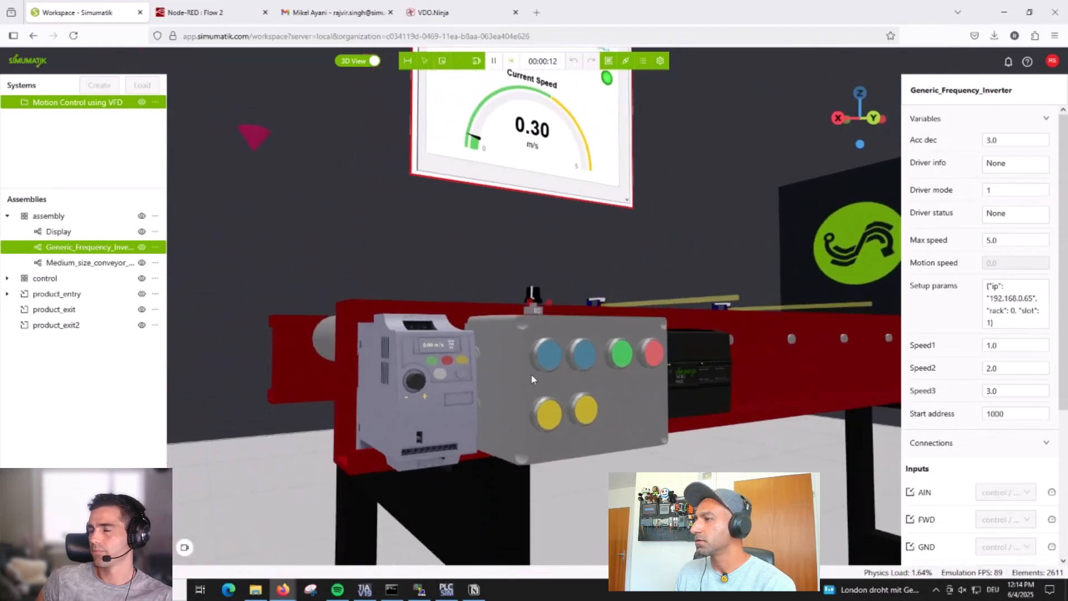
Turn the control box potentiometer up to 13.5, and run the motor forward with the first blue button
{"action": "scroll", "coordinate": [442, 384], "scroll_direction": "up", "scroll_amount": 8}
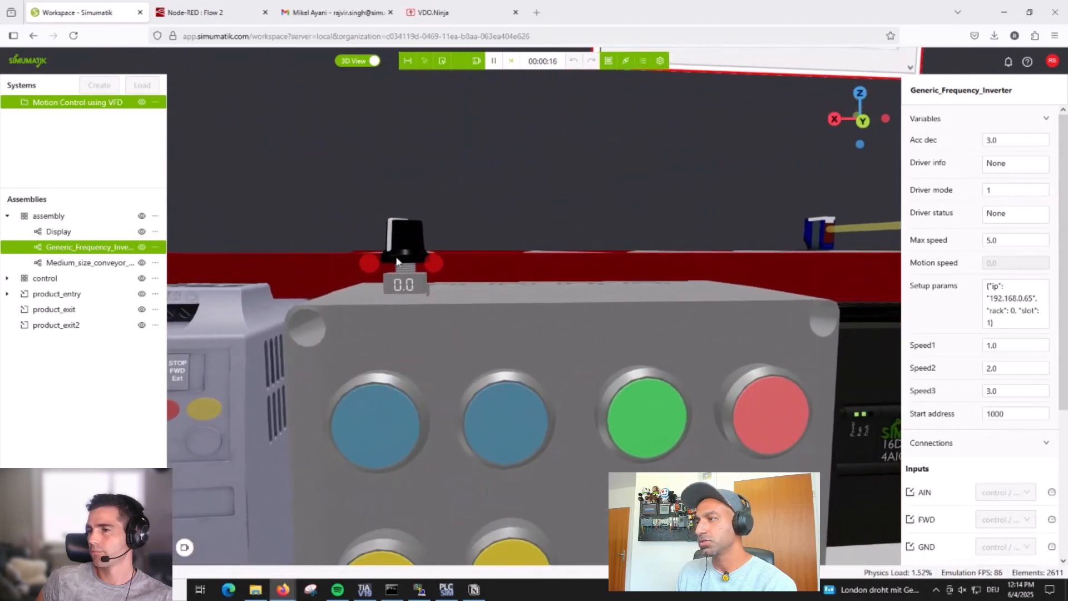
{"action": "left_click_drag", "start_coordinate": [423, 281], "coordinate": [422, 298]}
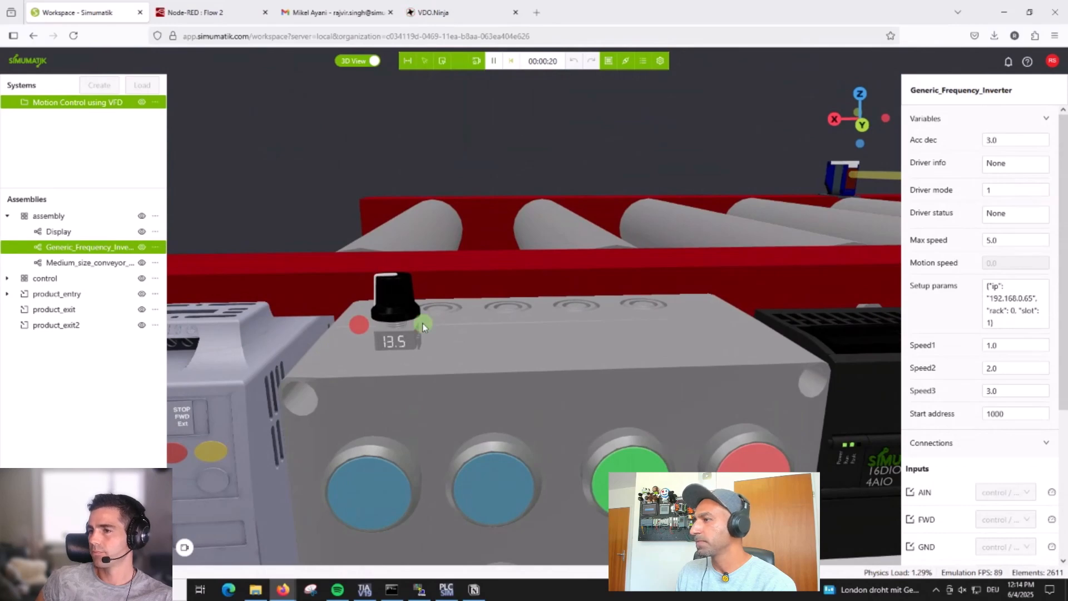
{"action": "scroll", "coordinate": [411, 349], "scroll_direction": "down", "scroll_amount": 8}
{"action": "left_click_drag", "start_coordinate": [446, 350], "coordinate": [554, 462]}
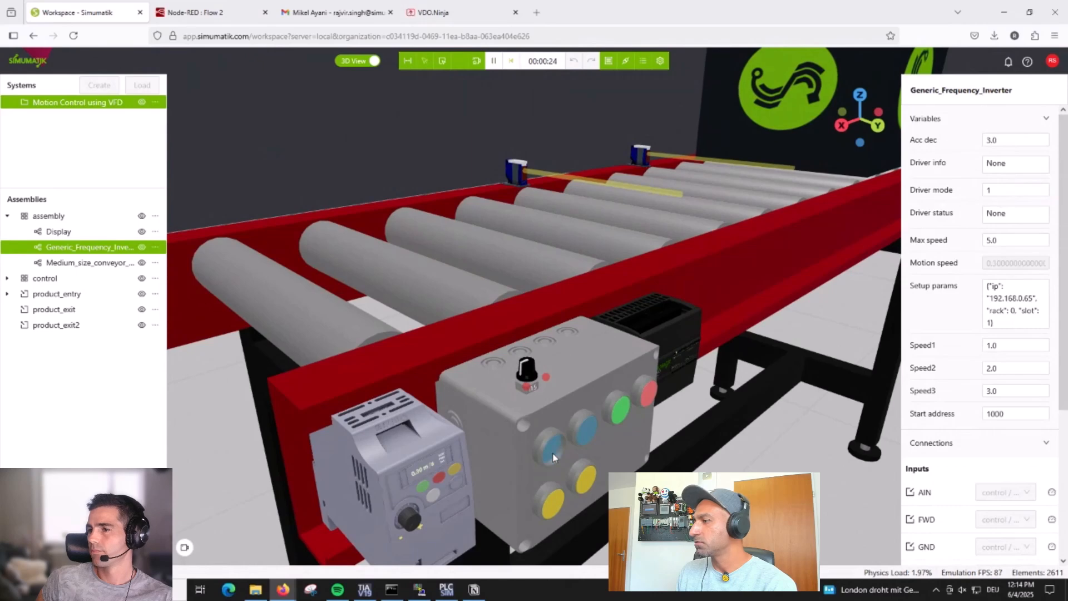
{"action": "left_click_drag", "start_coordinate": [583, 391], "coordinate": [579, 375]}
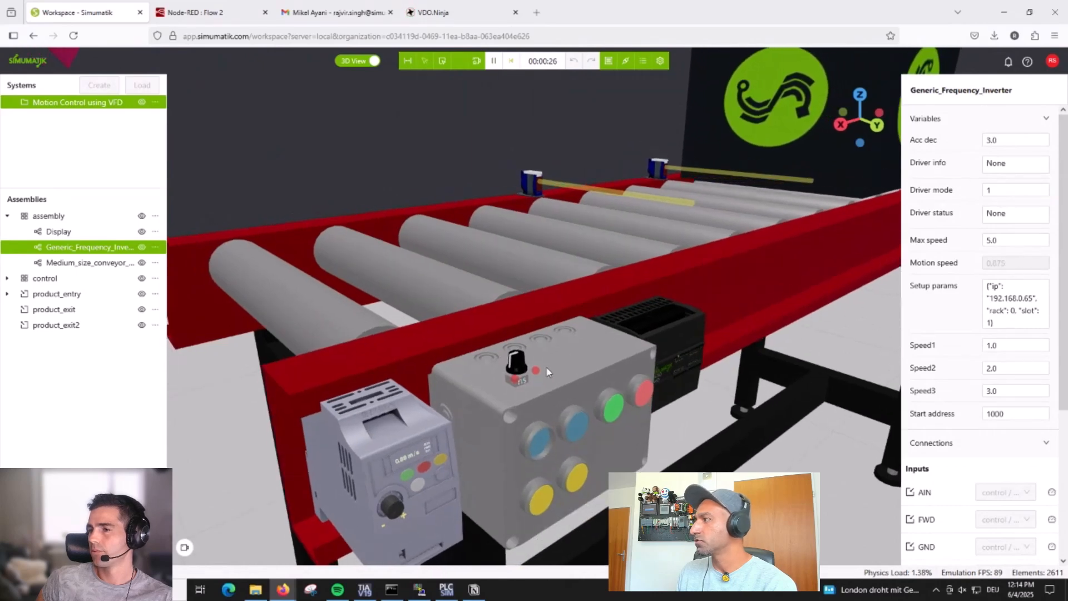
Raise the control box potentiometer to 52.5, and compare it with the motion speed and the inverter's display
{"action": "scroll", "coordinate": [548, 372], "scroll_direction": "up", "scroll_amount": 5}
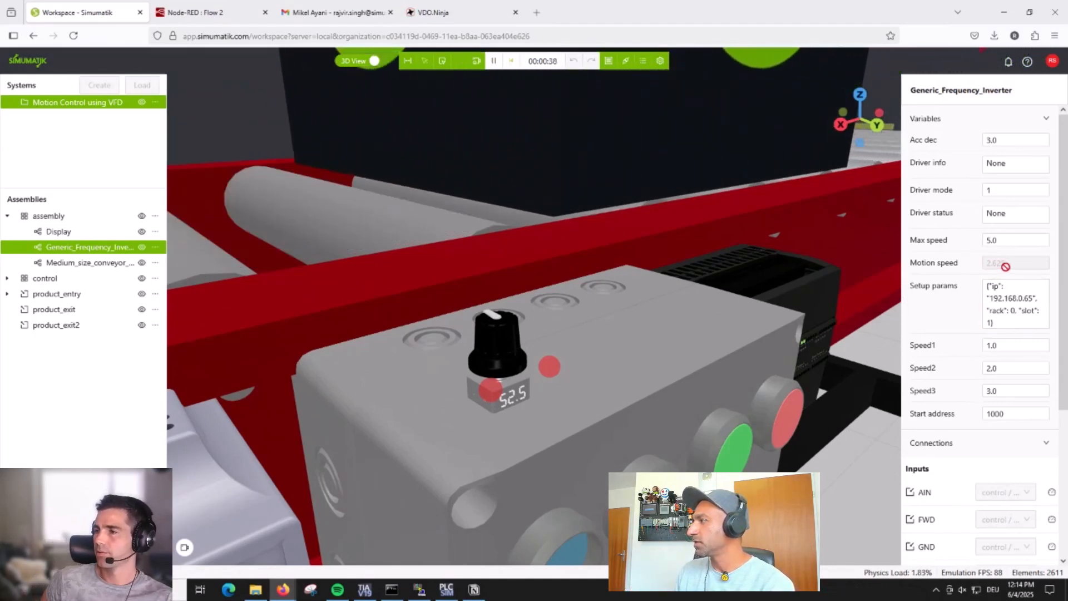
{"action": "right_click_drag", "start_coordinate": [567, 376], "coordinate": [449, 264]}
{"action": "scroll", "coordinate": [623, 263], "scroll_direction": "down", "scroll_amount": 5}
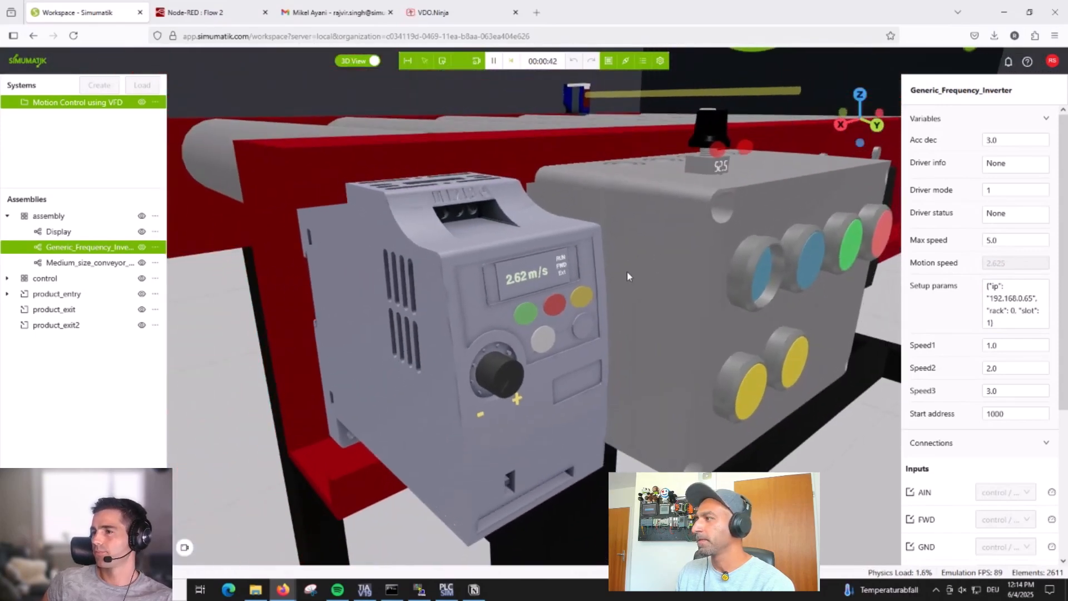
Raise the control box potentiometer to 63.0 and lower it to 57.5 while watching the inverter's speed display
{"action": "right_click_drag", "start_coordinate": [635, 267], "coordinate": [587, 319]}
{"action": "scroll", "coordinate": [590, 317], "scroll_direction": "up", "scroll_amount": 1}
{"action": "left_click", "coordinate": [621, 286]}
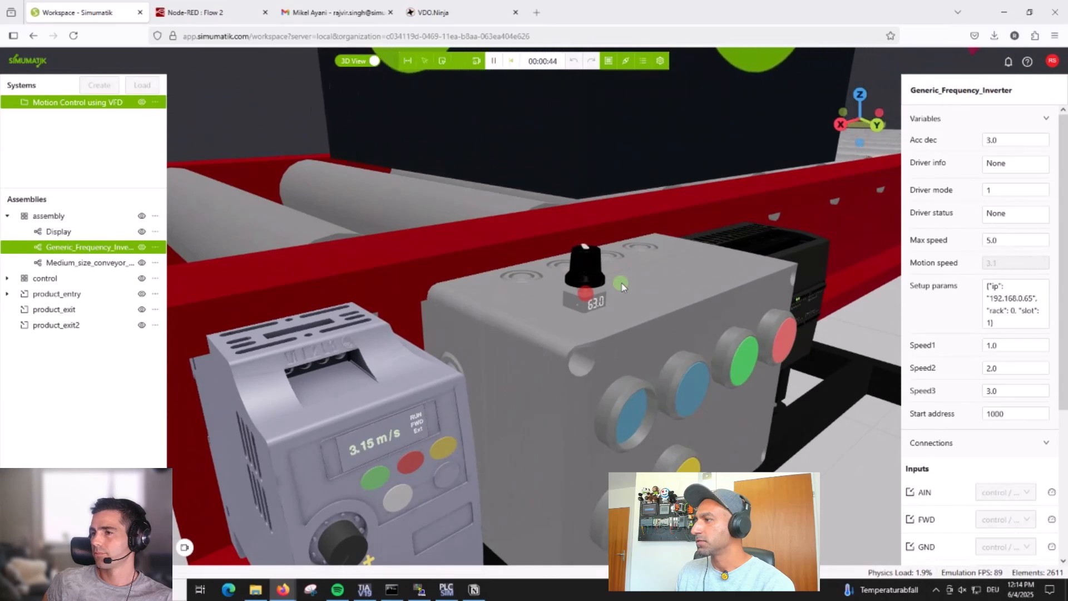
{"action": "left_click", "coordinate": [583, 299]}
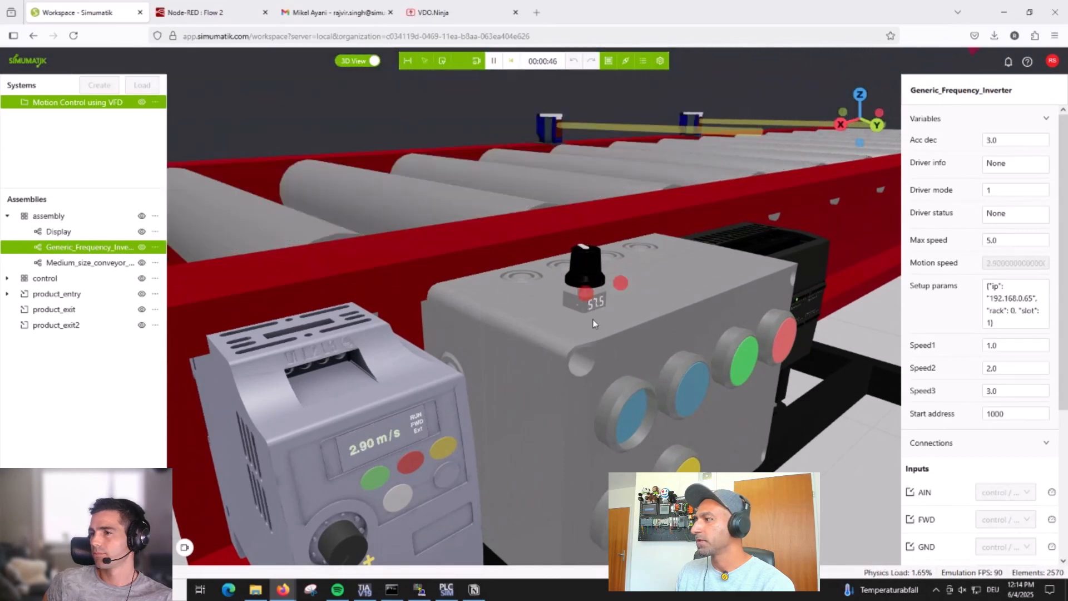
Switch off forward motion with the first blue button, and run the motor in reverse with the second blue button
{"action": "scroll", "coordinate": [589, 313], "scroll_direction": "down", "scroll_amount": 3}
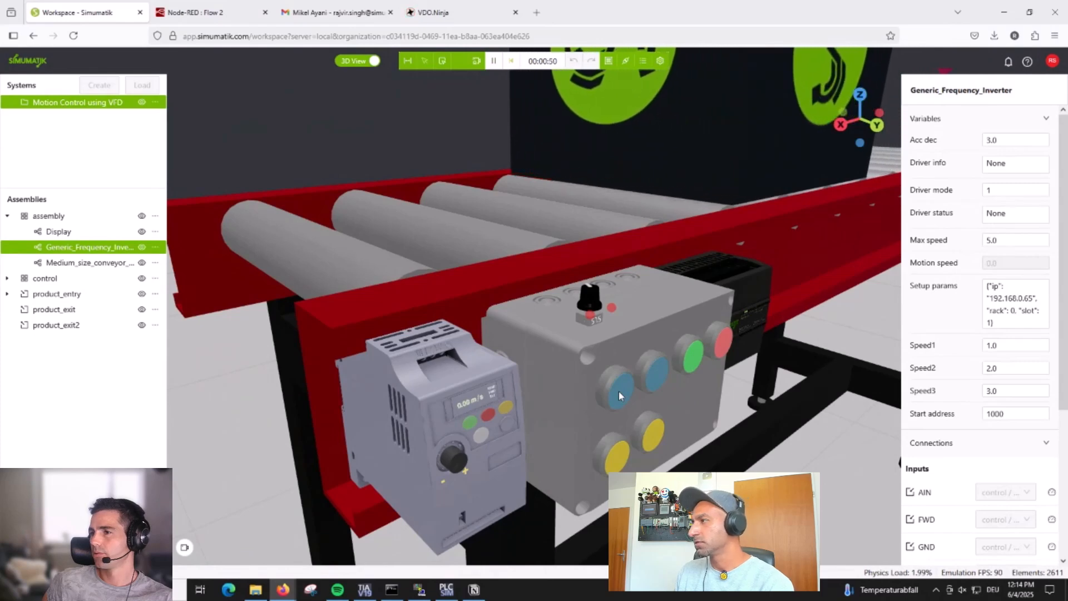
{"action": "left_click_drag", "start_coordinate": [607, 400], "coordinate": [626, 387]}
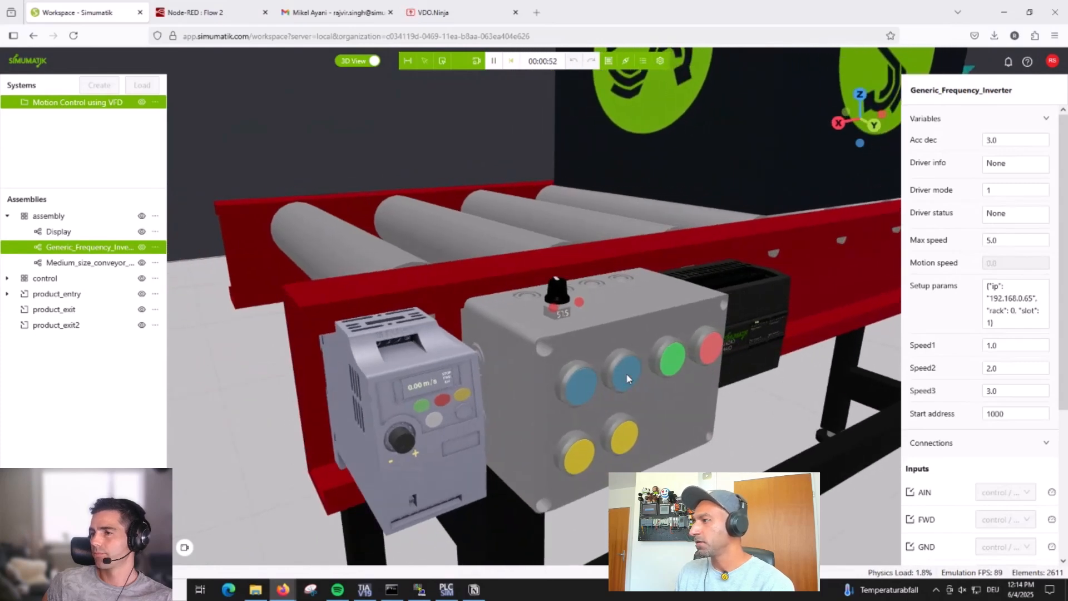
{"action": "scroll", "coordinate": [588, 335], "scroll_direction": "down", "scroll_amount": 5}
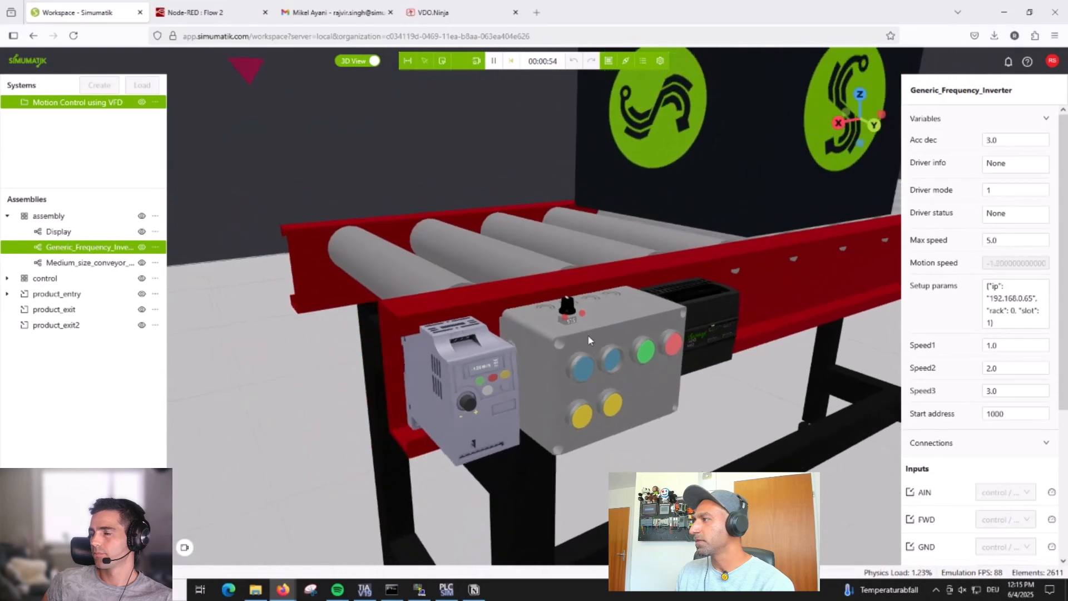
Examine the control box and the inverter's speed display while the motor runs in reverse
{"action": "scroll", "coordinate": [562, 332], "scroll_direction": "up", "scroll_amount": 6}
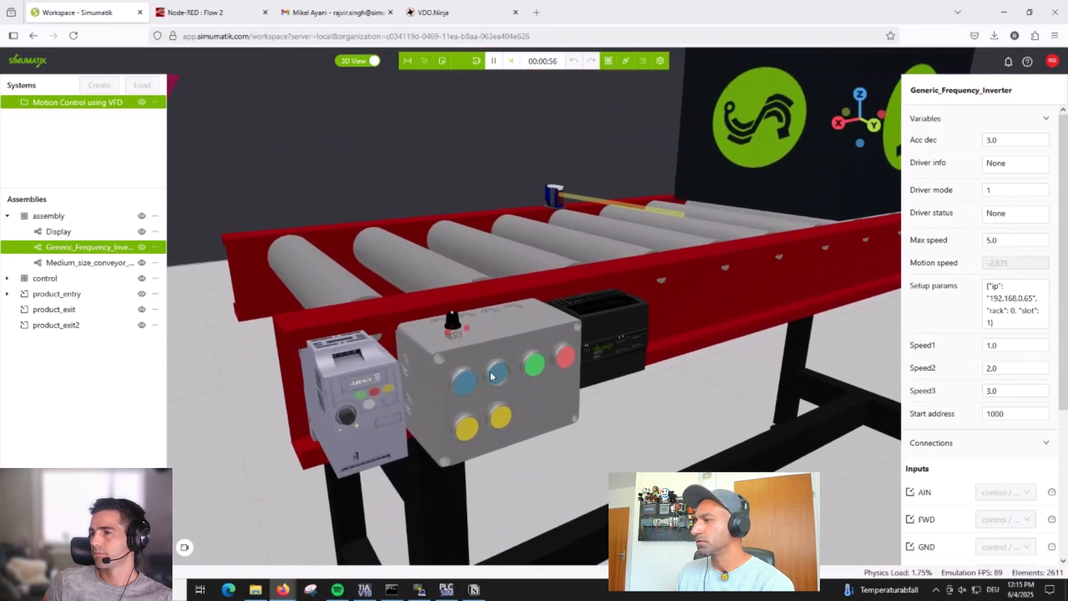
{"action": "scroll", "coordinate": [468, 383], "scroll_direction": "up", "scroll_amount": 2}
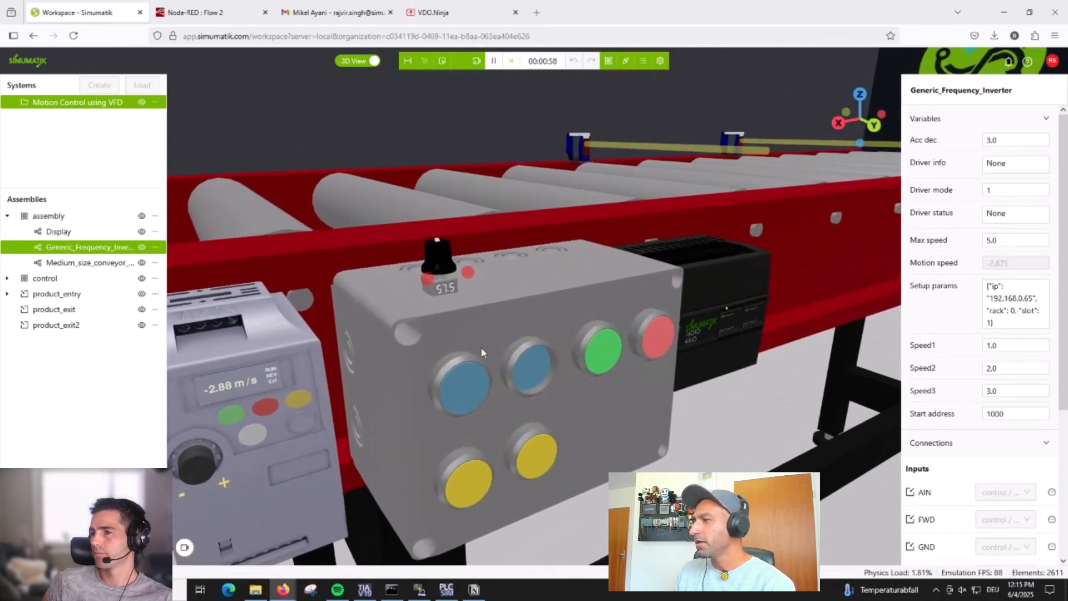
{"action": "scroll", "coordinate": [481, 346], "scroll_direction": "down", "scroll_amount": 8}
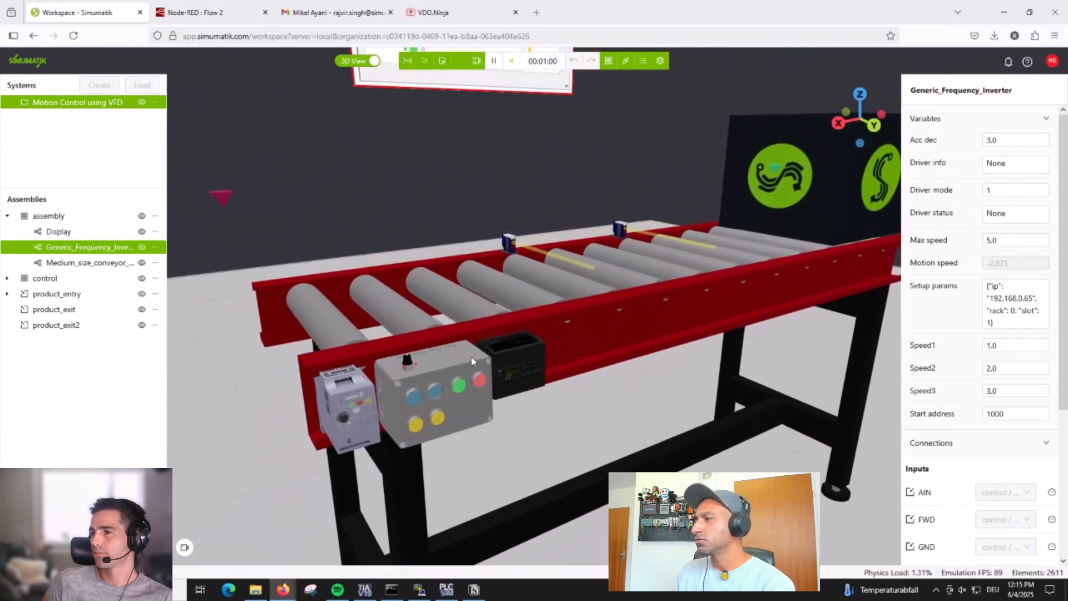
{"action": "scroll", "coordinate": [445, 373], "scroll_direction": "up", "scroll_amount": 4}
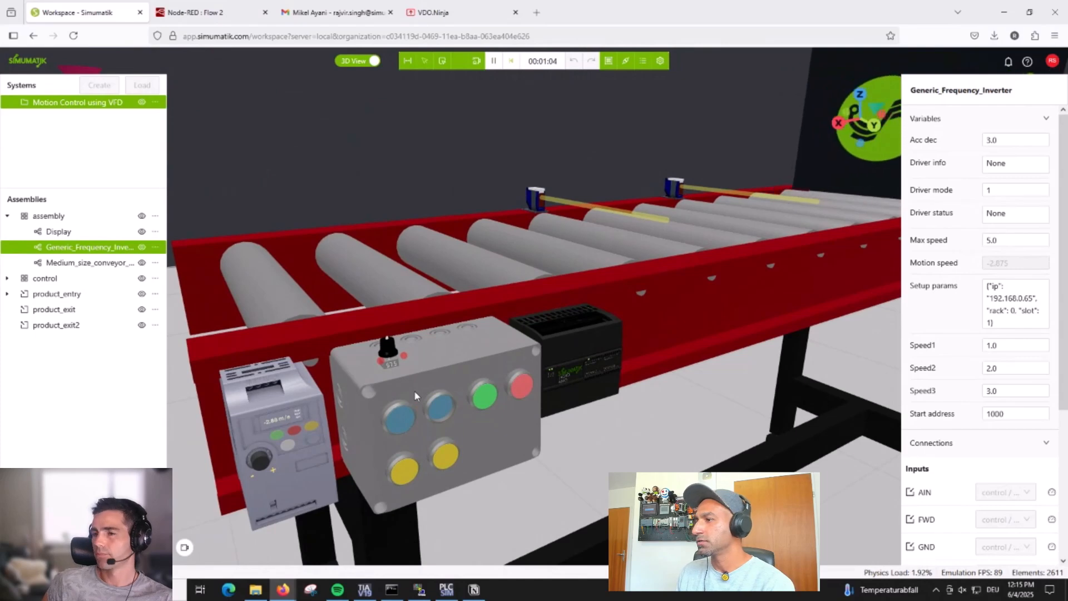
{"action": "scroll", "coordinate": [320, 399], "scroll_direction": "up", "scroll_amount": 5}
{"action": "scroll", "coordinate": [321, 400], "scroll_direction": "up", "scroll_amount": 1}
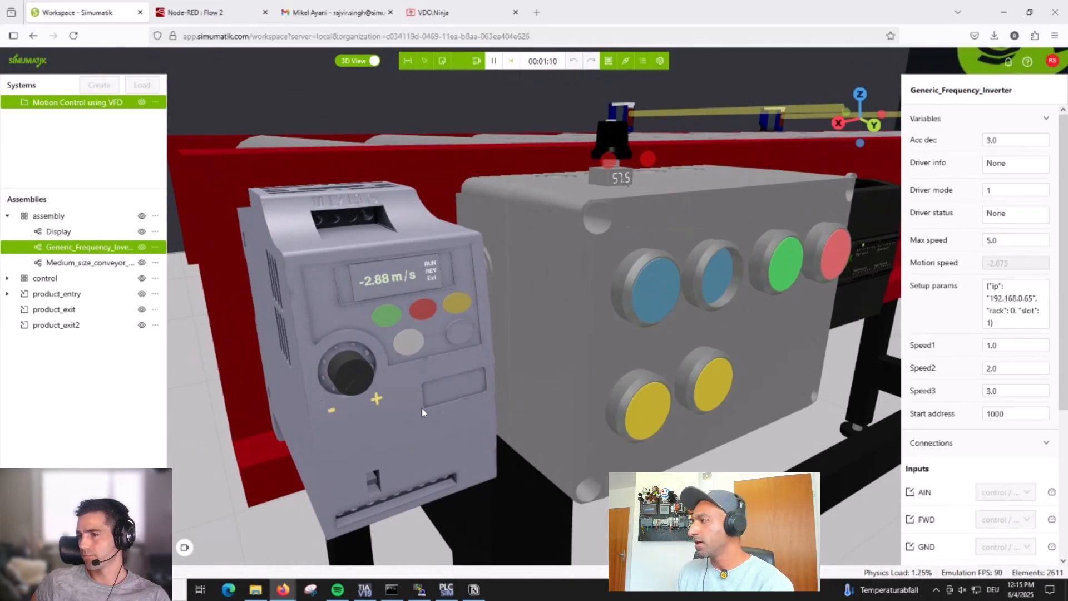
Review the inverter's SP1 and SP2 input connections, and select preset Speed1 with the first yellow button
{"action": "scroll", "coordinate": [955, 377], "scroll_direction": "down", "scroll_amount": 4}
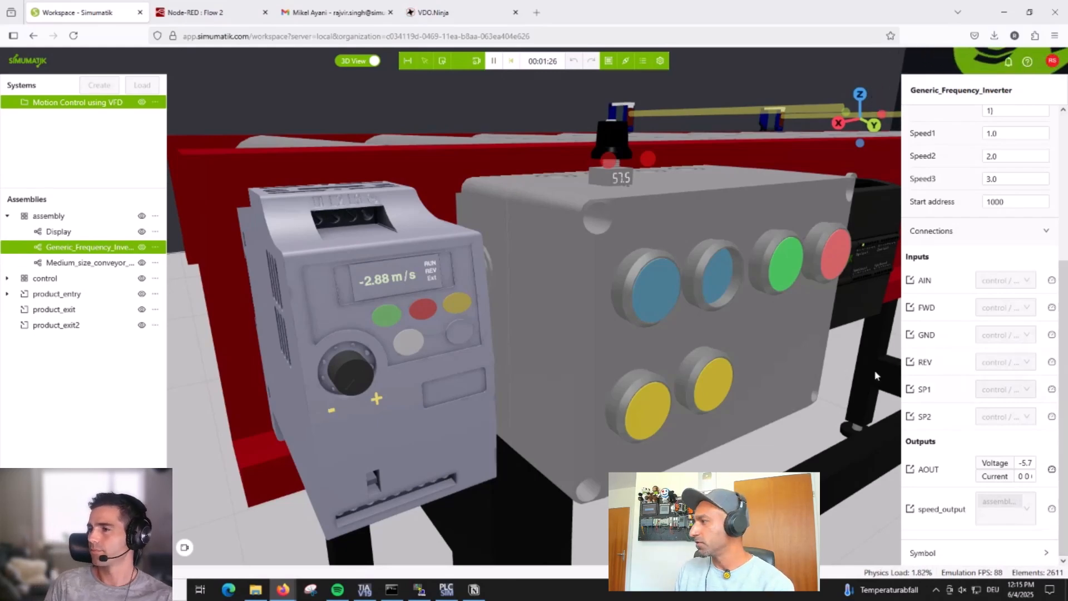
{"action": "left_click_drag", "start_coordinate": [432, 310], "coordinate": [878, 390]}
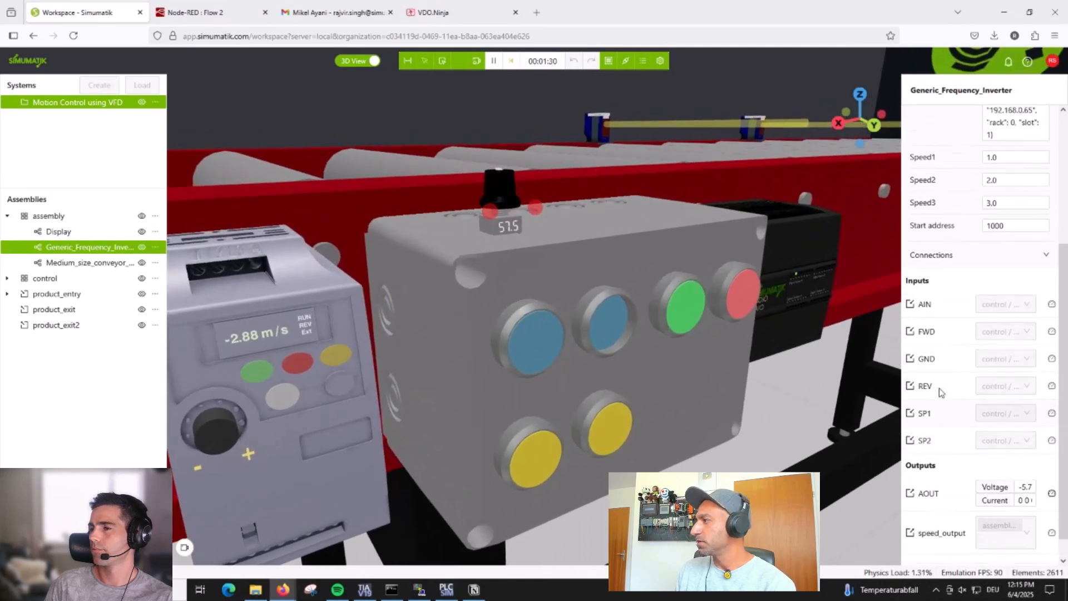
{"action": "scroll", "coordinate": [945, 387], "scroll_direction": "up", "scroll_amount": 3}
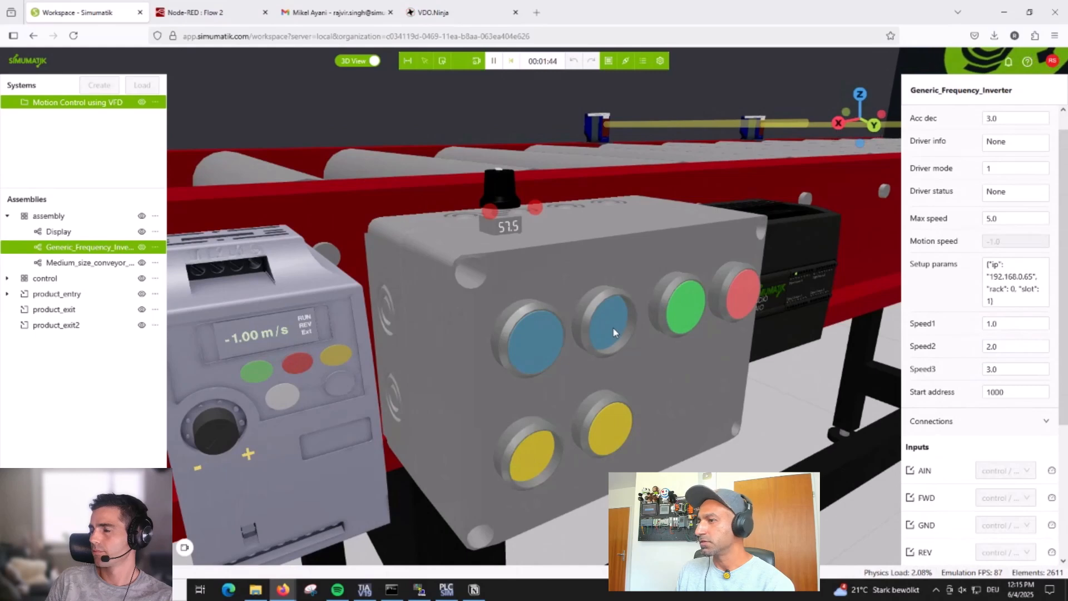
Switch the motor to forward with the blue buttons, hide the side panels and show Saved View 2 in a floating window
{"action": "scroll", "coordinate": [549, 334], "scroll_direction": "down", "scroll_amount": 5}
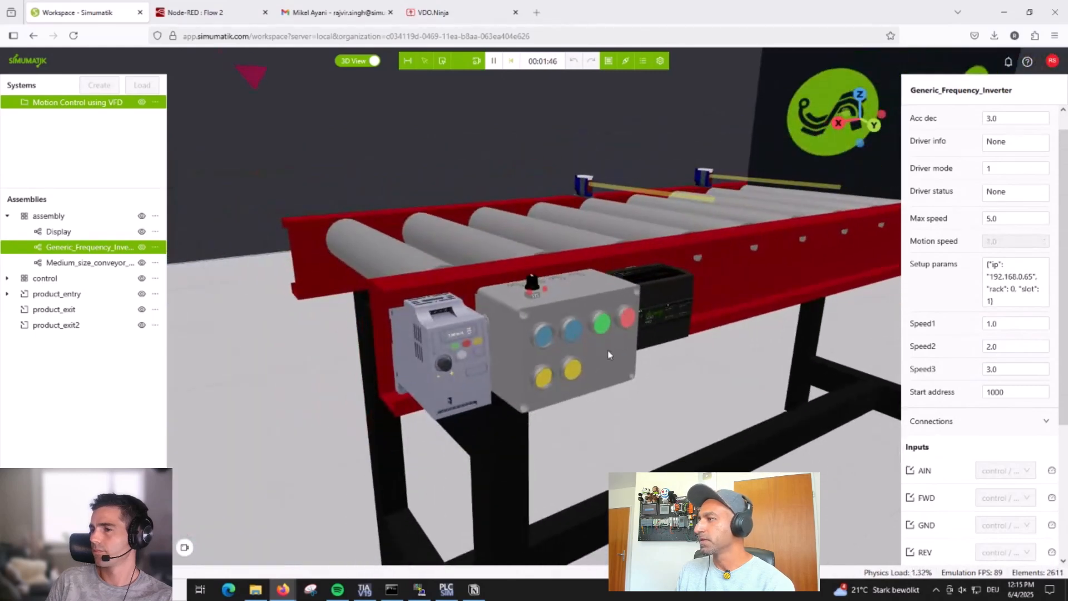
{"action": "right_click_drag", "start_coordinate": [581, 346], "coordinate": [525, 366]}
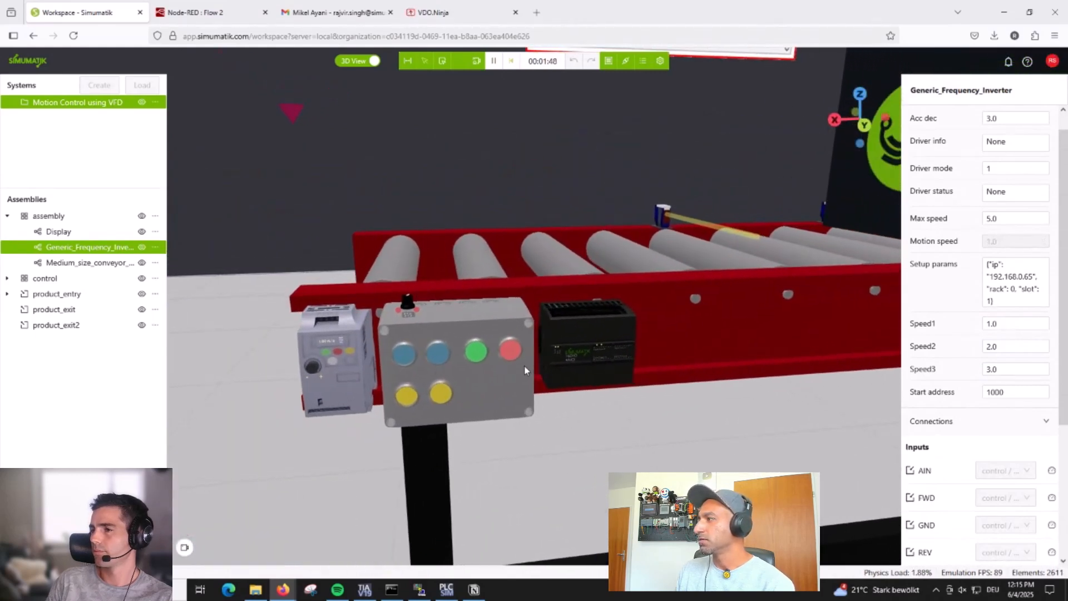
{"action": "left_click", "coordinate": [411, 61]}
{"action": "scroll", "coordinate": [451, 388], "scroll_direction": "up", "scroll_amount": 5}
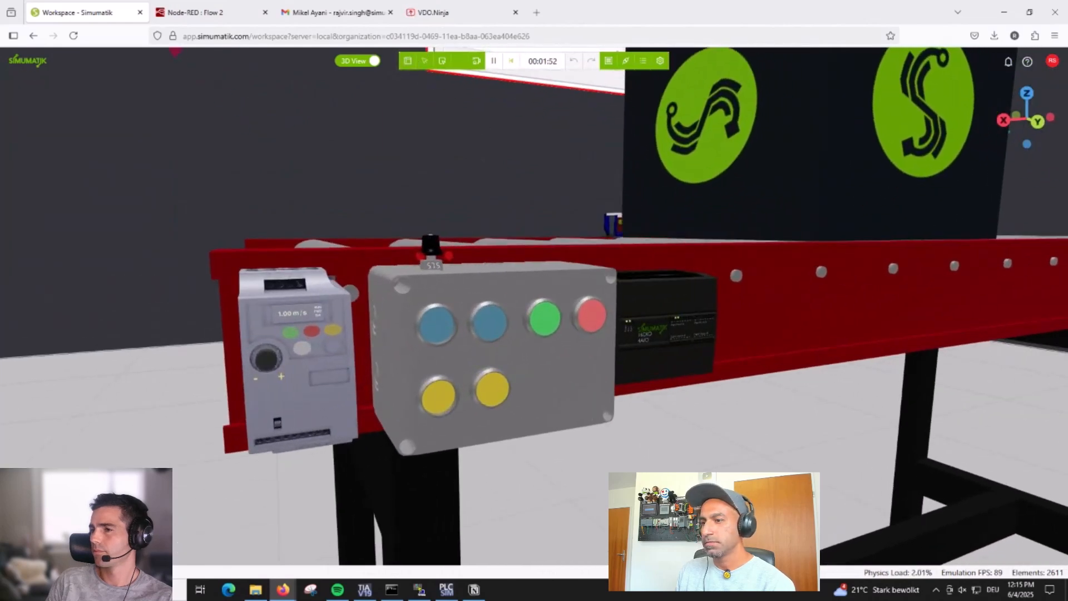
{"action": "left_click", "coordinate": [20, 573]}
{"action": "mouse_move", "coordinate": [73, 525]}
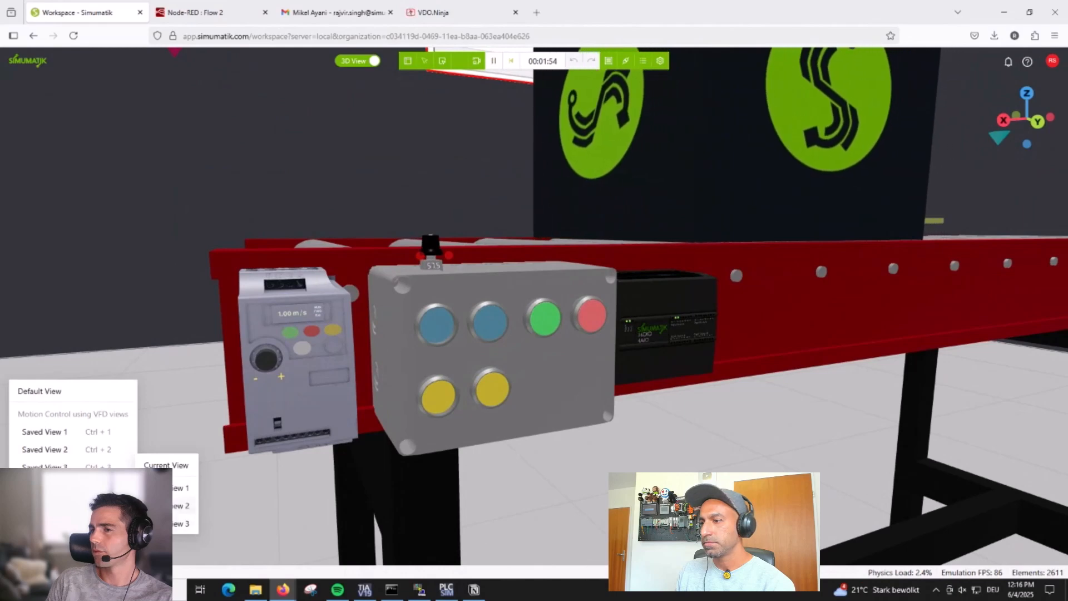
{"action": "left_click", "coordinate": [167, 505]}
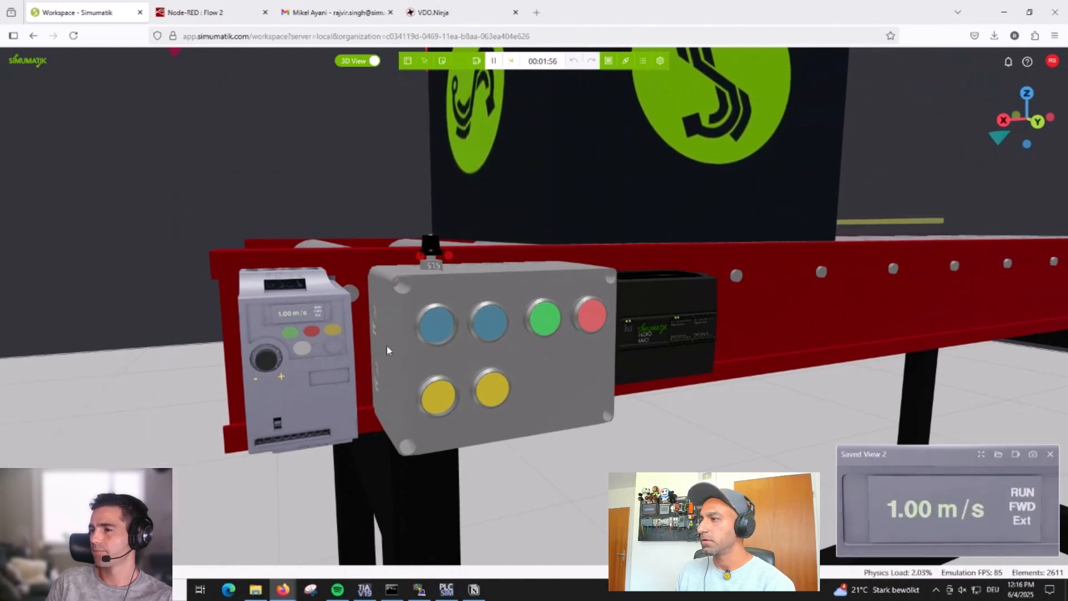
Select preset Speed2 with only the second yellow button on, and Speed3 with both yellow buttons on
{"action": "scroll", "coordinate": [448, 386], "scroll_direction": "up", "scroll_amount": 3}
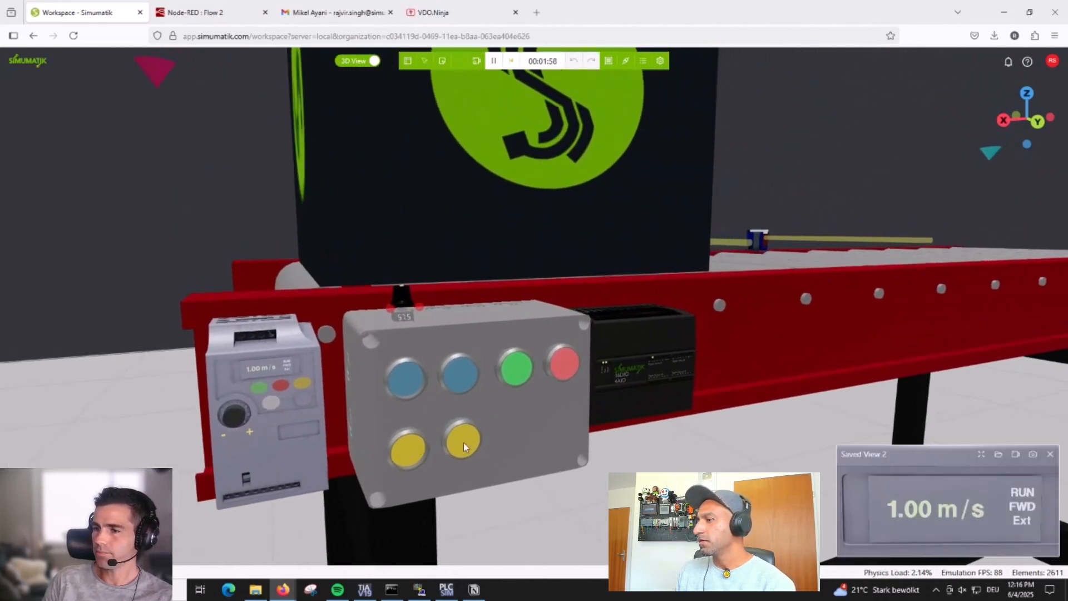
{"action": "left_click", "coordinate": [408, 453]}
{"action": "left_click", "coordinate": [467, 445]}
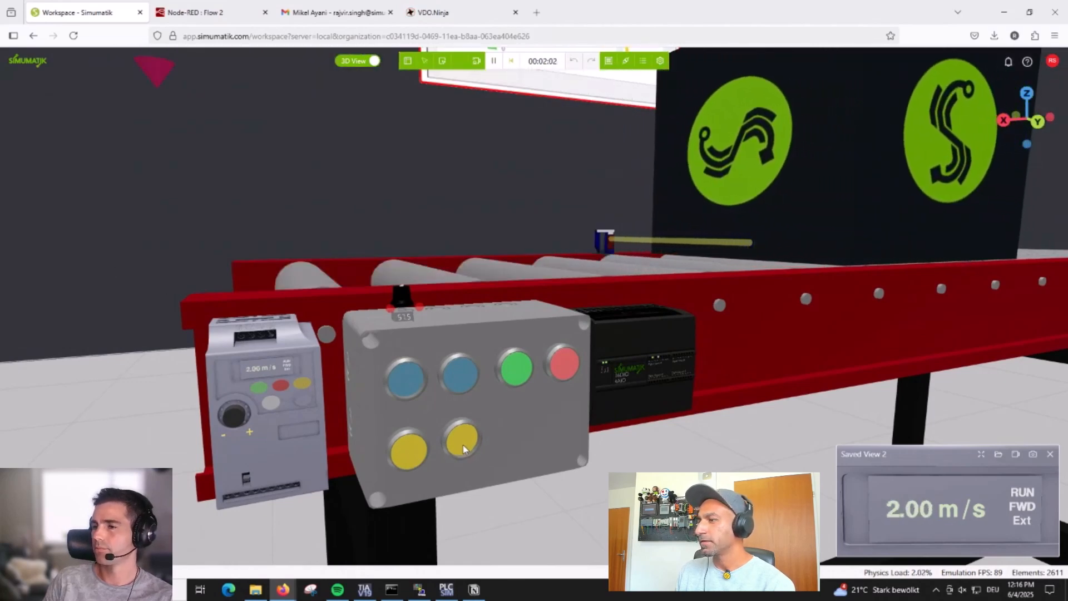
{"action": "left_click", "coordinate": [407, 455]}
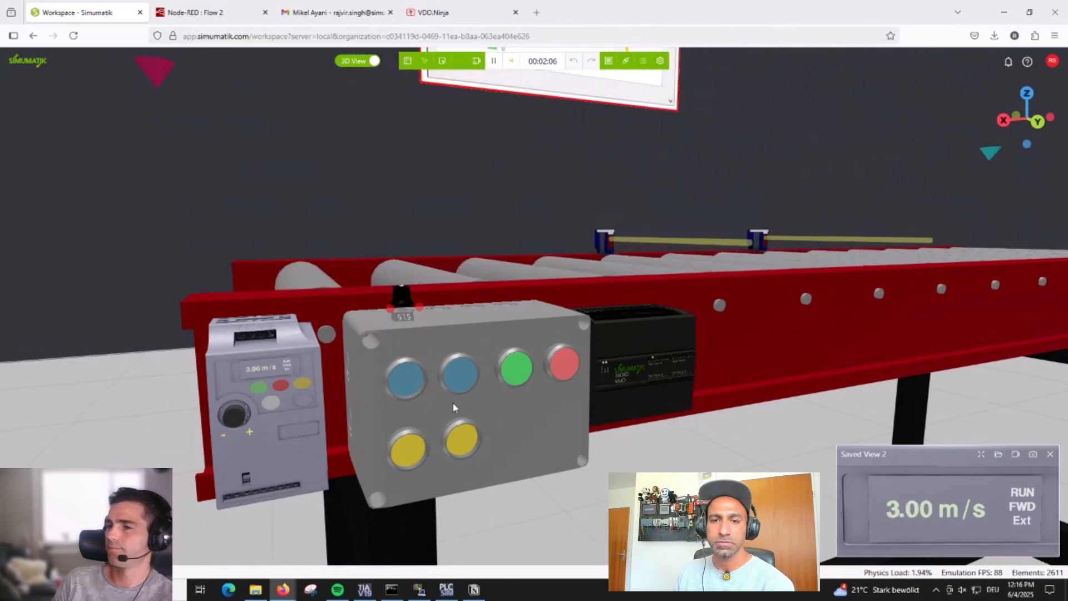
Switch off both yellow buttons to return to analog speed control, and lower the control box potentiometer to 32.5
{"action": "scroll", "coordinate": [458, 402], "scroll_direction": "down", "scroll_amount": 6}
{"action": "left_click_drag", "start_coordinate": [508, 404], "coordinate": [489, 410]}
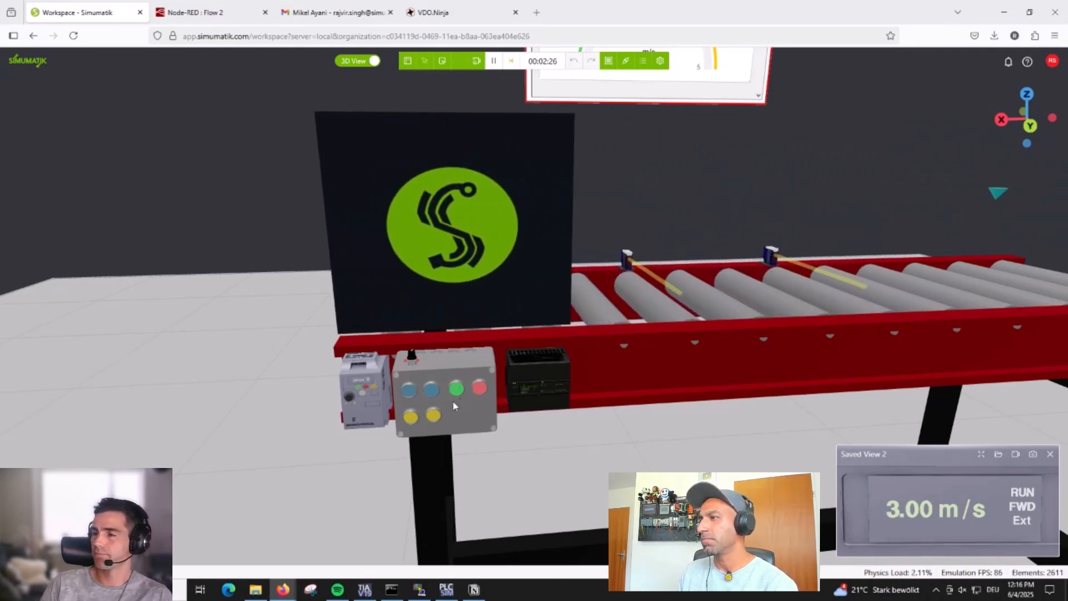
{"action": "scroll", "coordinate": [443, 405], "scroll_direction": "up", "scroll_amount": 3}
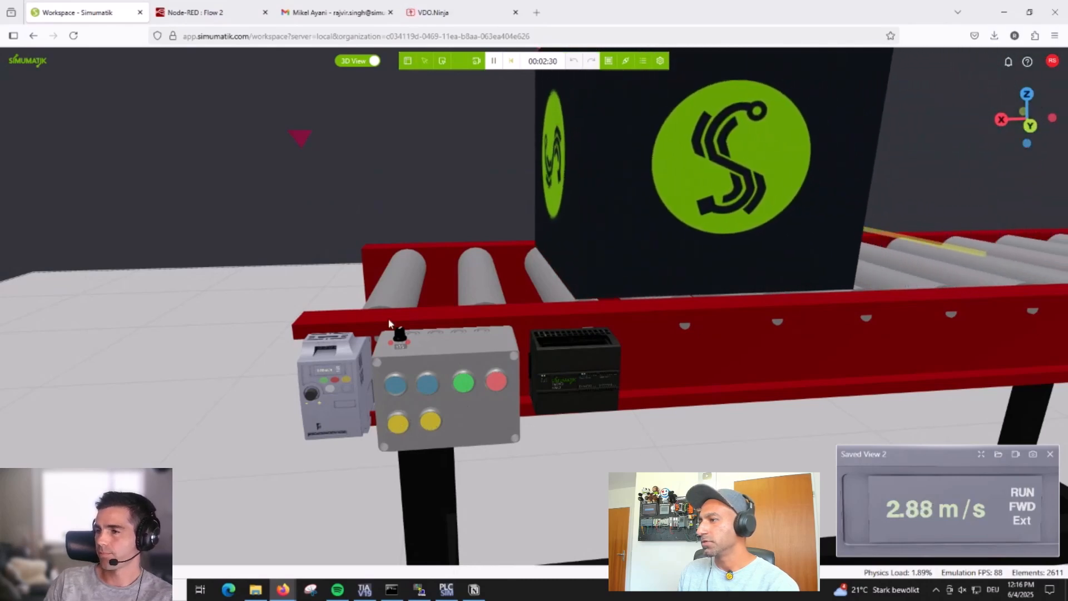
{"action": "scroll", "coordinate": [389, 316], "scroll_direction": "up", "scroll_amount": 2}
{"action": "scroll", "coordinate": [389, 317], "scroll_direction": "up", "scroll_amount": 3}
{"action": "left_click", "coordinate": [391, 378]}
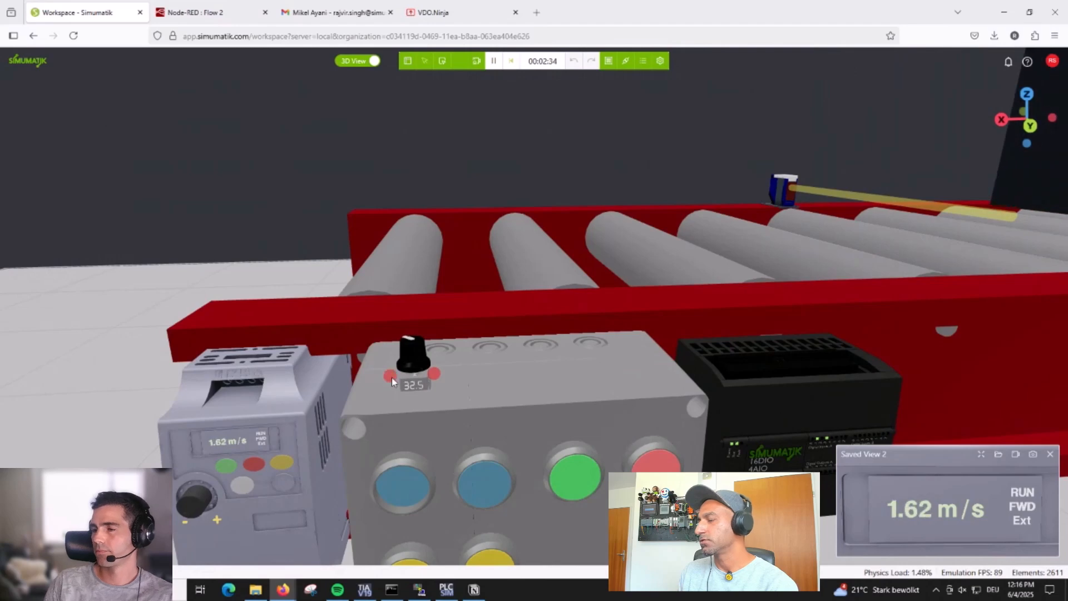
Examine the box moving along the conveyor together with the inverter, control box and speed display at the reduced speed
{"action": "scroll", "coordinate": [394, 373], "scroll_direction": "down", "scroll_amount": 2}
{"action": "scroll", "coordinate": [395, 374], "scroll_direction": "down", "scroll_amount": 5}
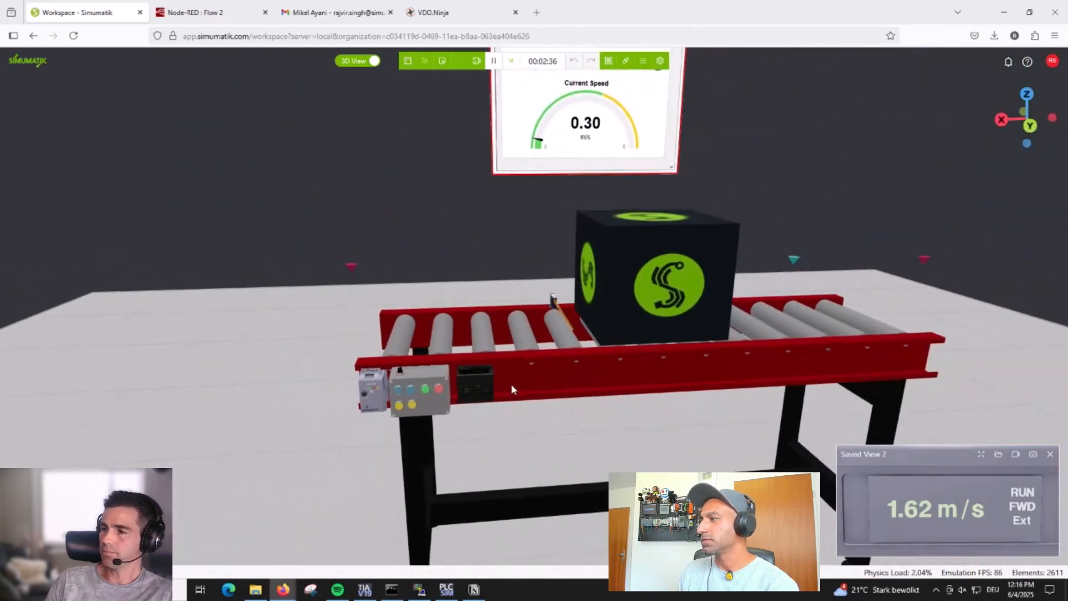
{"action": "scroll", "coordinate": [566, 329], "scroll_direction": "up", "scroll_amount": 4}
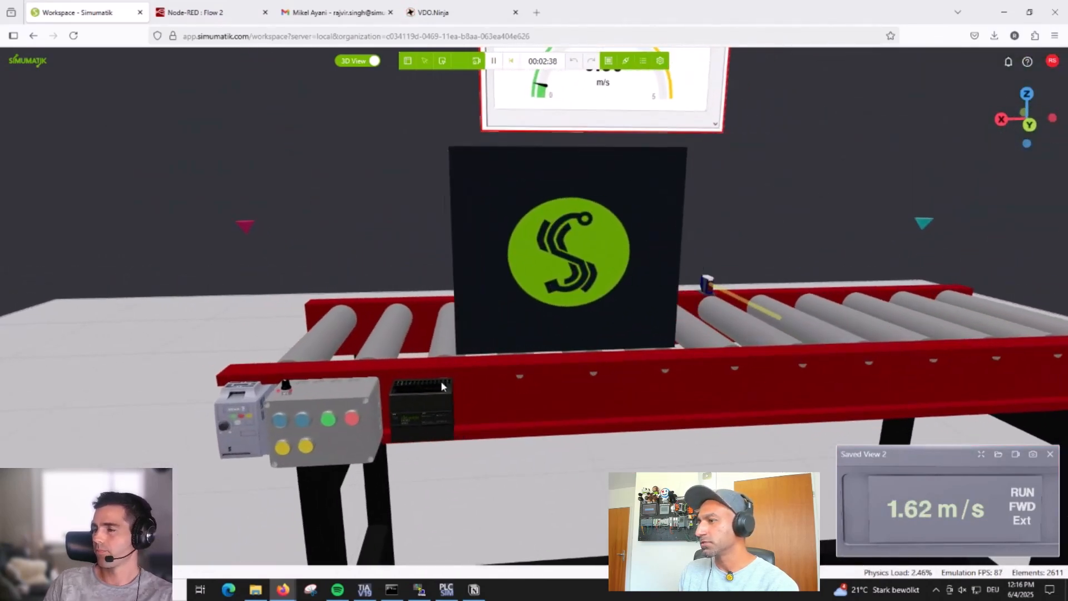
{"action": "scroll", "coordinate": [281, 427], "scroll_direction": "up", "scroll_amount": 4}
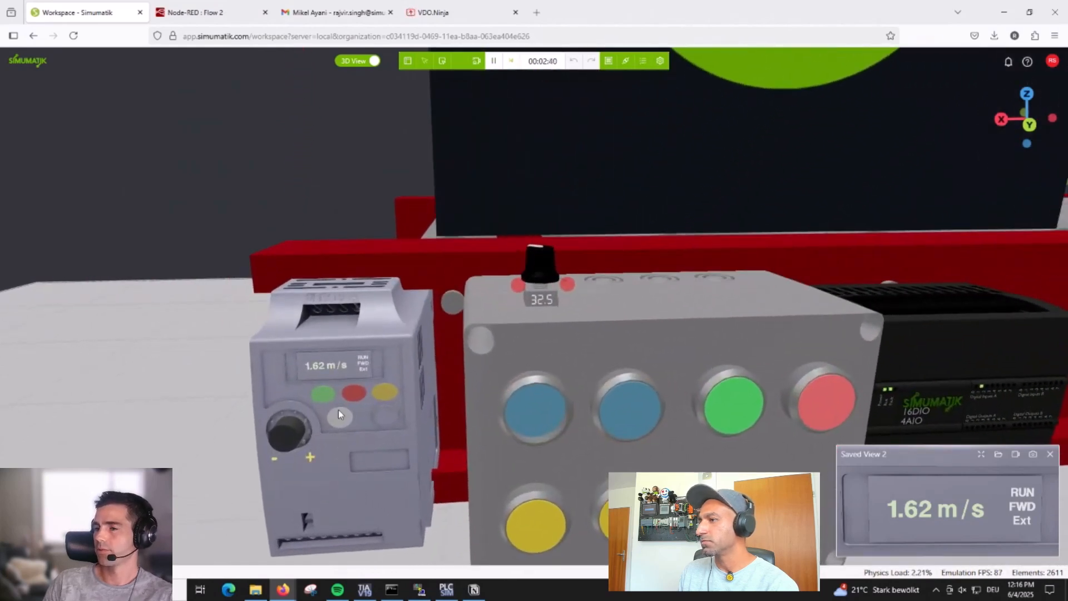
{"action": "scroll", "coordinate": [335, 412], "scroll_direction": "down", "scroll_amount": 1}
{"action": "scroll", "coordinate": [336, 412], "scroll_direction": "down", "scroll_amount": 4}
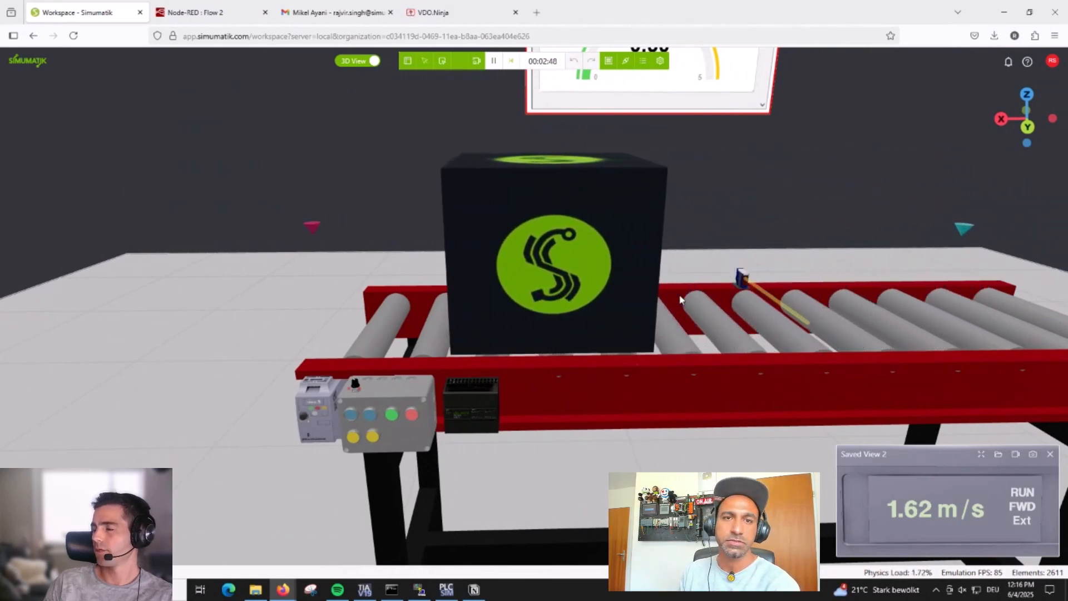
{"action": "left_click_drag", "start_coordinate": [473, 465], "coordinate": [529, 448]}
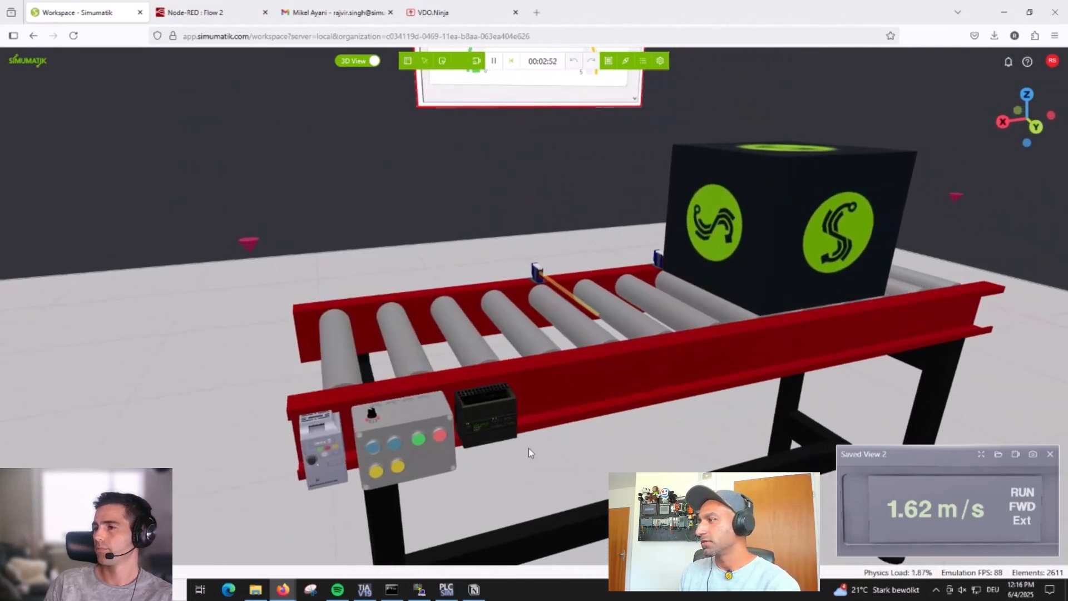
{"action": "left_click_drag", "start_coordinate": [518, 434], "coordinate": [509, 424]}
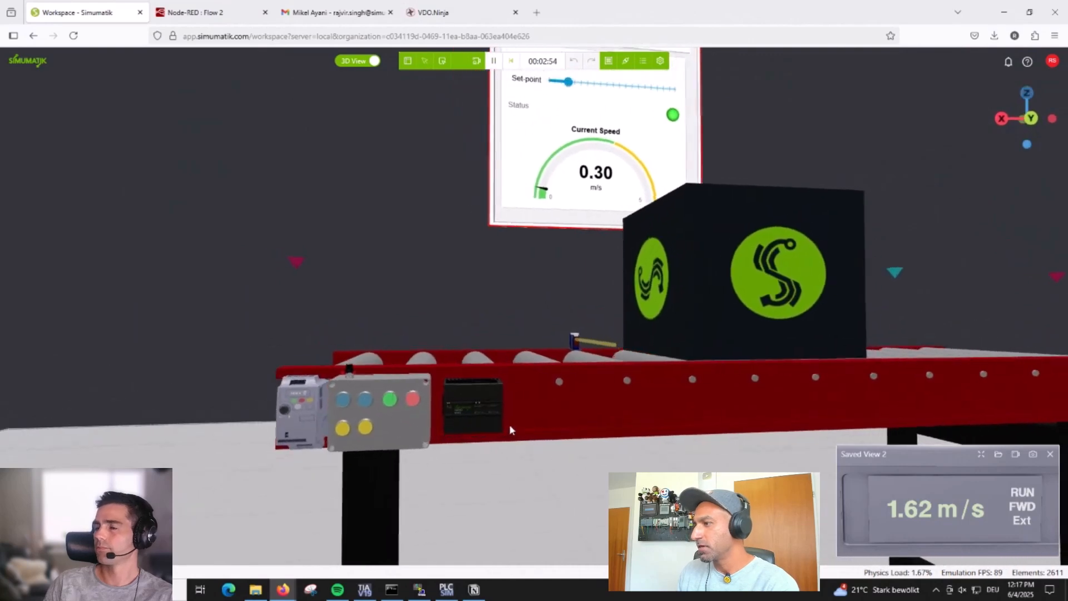
{"action": "right_click_drag", "start_coordinate": [483, 426], "coordinate": [547, 419]}
{"action": "scroll", "coordinate": [439, 402], "scroll_direction": "up", "scroll_amount": 4}
{"action": "scroll", "coordinate": [438, 402], "scroll_direction": "up", "scroll_amount": 3}
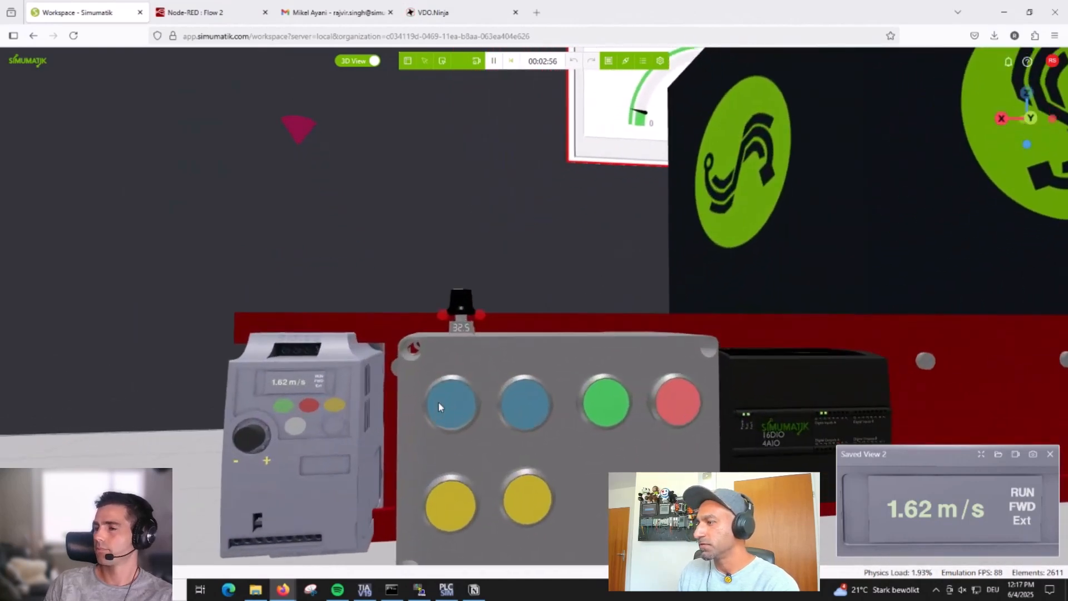
{"action": "scroll", "coordinate": [472, 407], "scroll_direction": "down", "scroll_amount": 3}
{"action": "scroll", "coordinate": [496, 419], "scroll_direction": "down", "scroll_amount": 2}
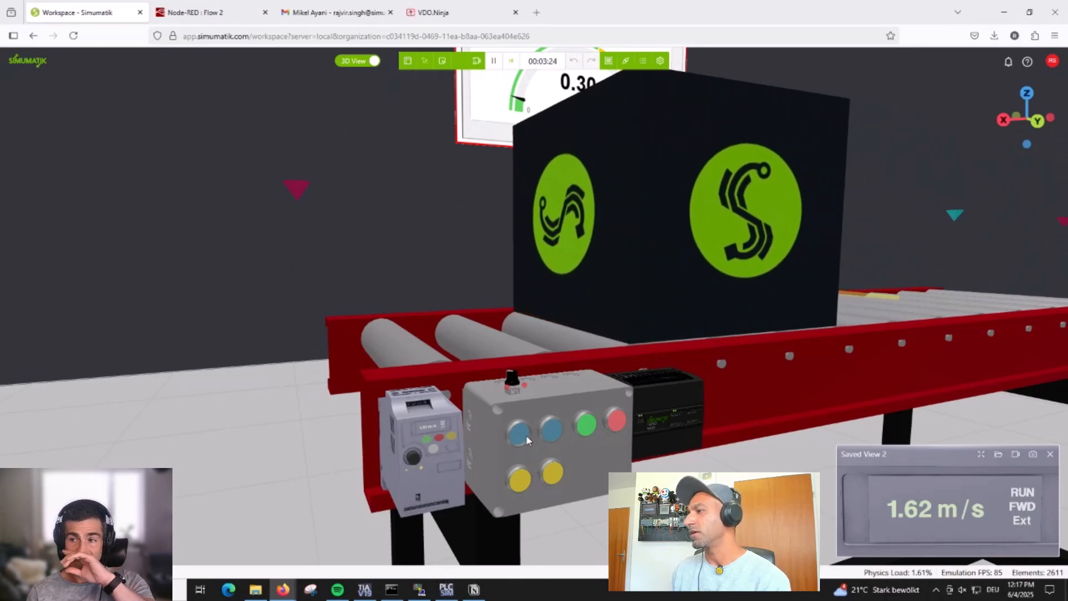
Stop the forward motion with the first blue button, show the side panels again and reset the emulation
{"action": "left_click", "coordinate": [531, 482]}
{"action": "mouse_move", "coordinate": [582, 453]}
{"action": "left_mouse_down"}
{"action": "mouse_move", "coordinate": [556, 441]}
{"action": "mouse_move", "coordinate": [584, 437]}
{"action": "left_mouse_up"}
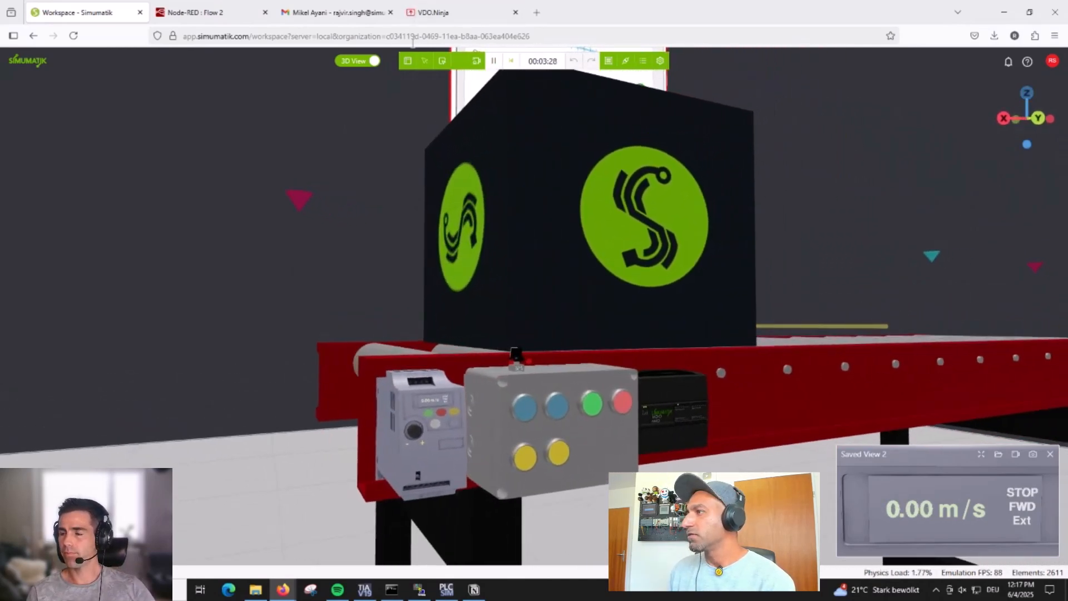
{"action": "left_click", "coordinate": [409, 62]}
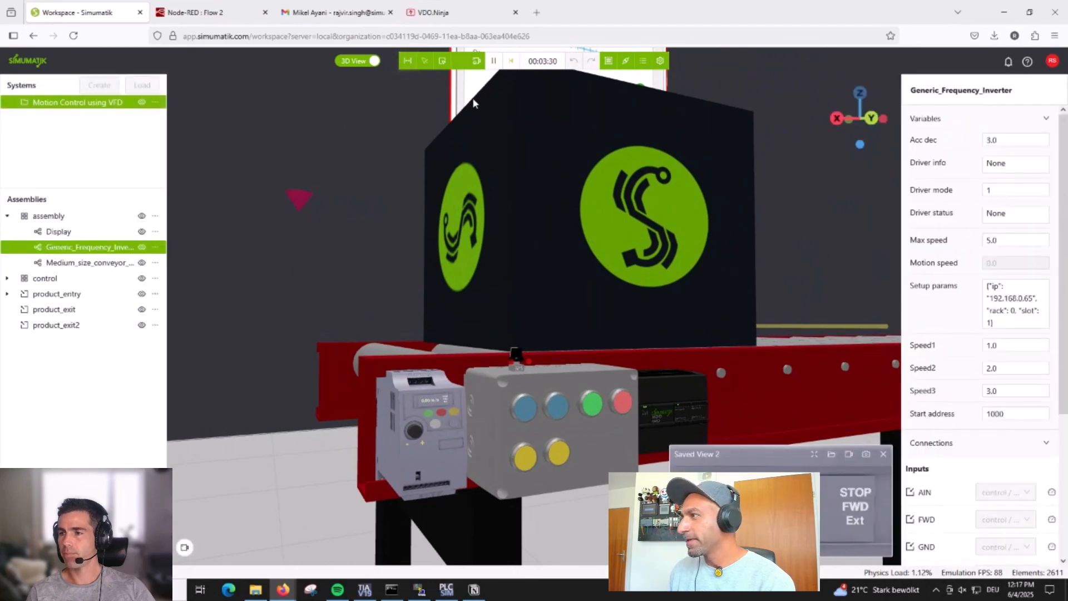
{"action": "left_click", "coordinate": [511, 70]}
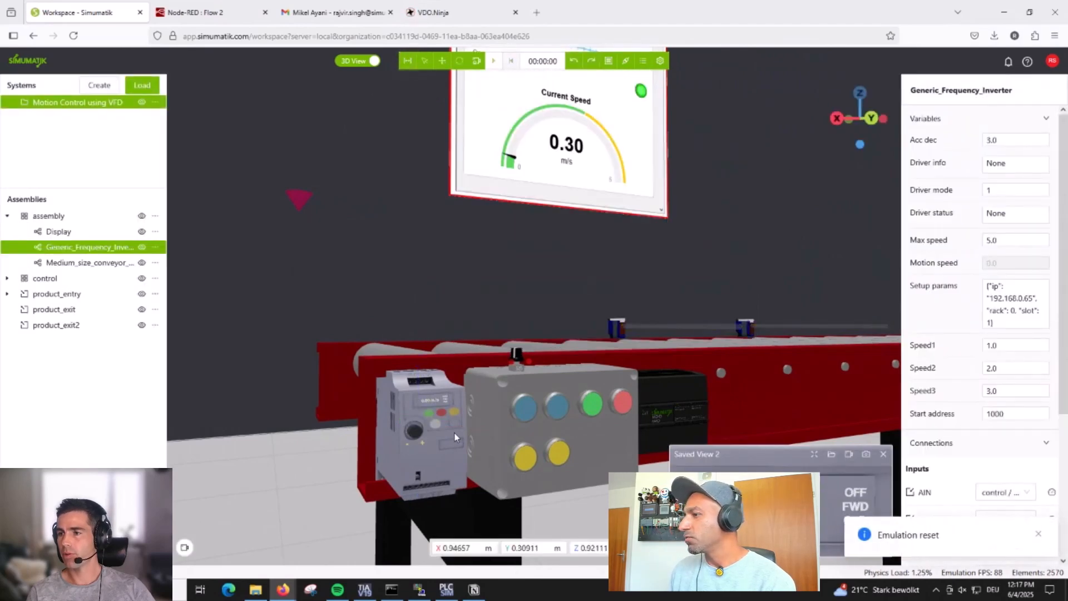
Set the inverter's driver mode to 2, and review its setup parameters
{"action": "double_click", "coordinate": [995, 191]}
{"action": "type", "text": "2"}
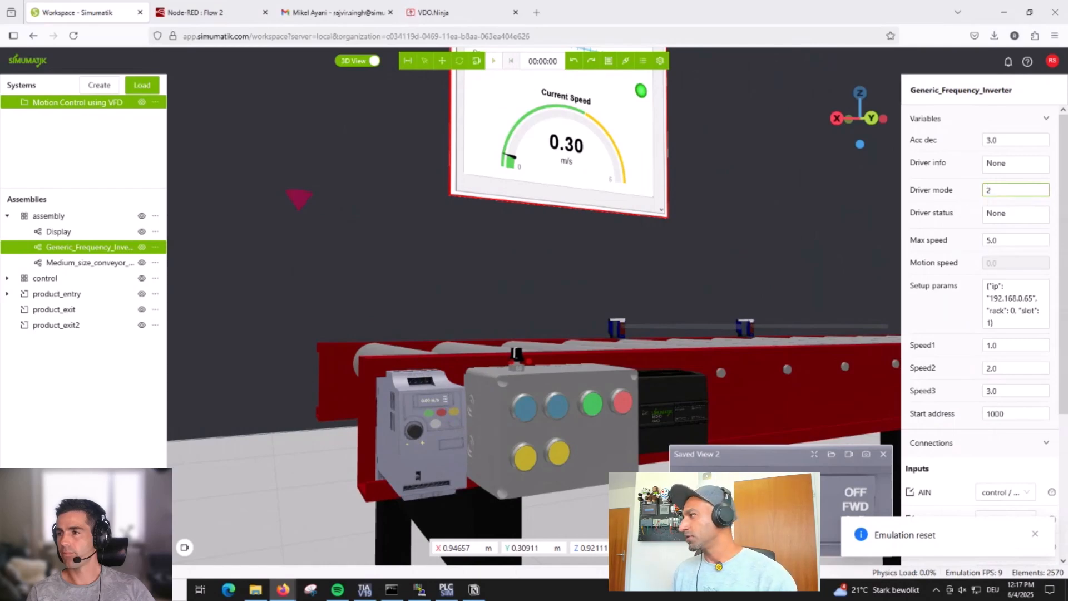
{"action": "scroll", "coordinate": [966, 228], "scroll_direction": "down", "scroll_amount": 2}
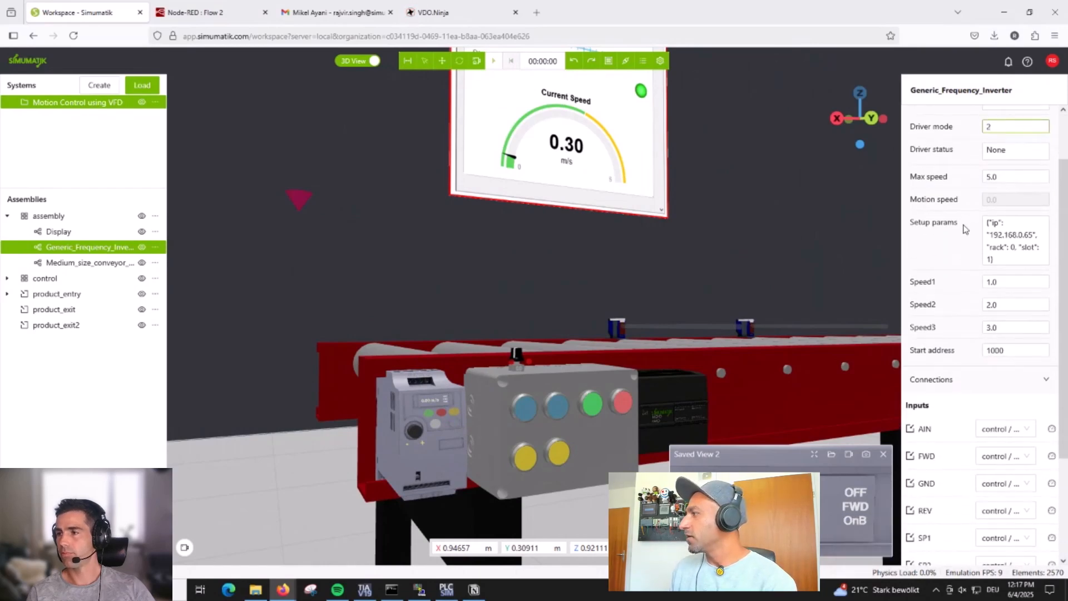
{"action": "left_click", "coordinate": [990, 223]}
{"action": "key", "text": "ctrl+a"}
{"action": "left_click", "coordinate": [1003, 260]}
{"action": "scroll", "coordinate": [1003, 260], "scroll_direction": "up", "scroll_amount": 2}
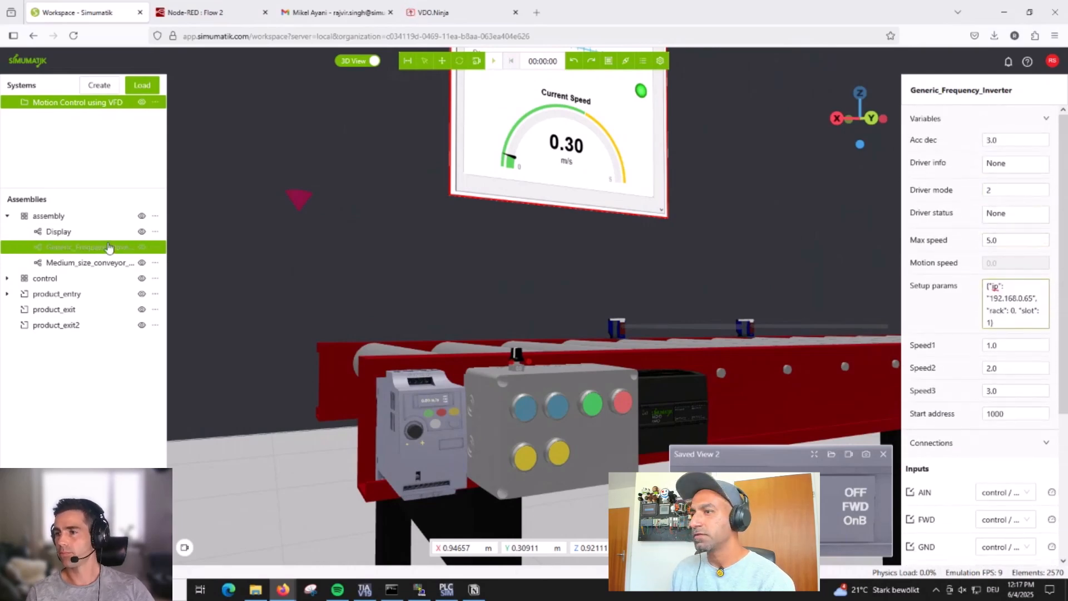
Open the Generic Frequency Inverter component and show its structure in the component editor
{"action": "left_click", "coordinate": [155, 247]}
{"action": "left_click", "coordinate": [118, 374]}
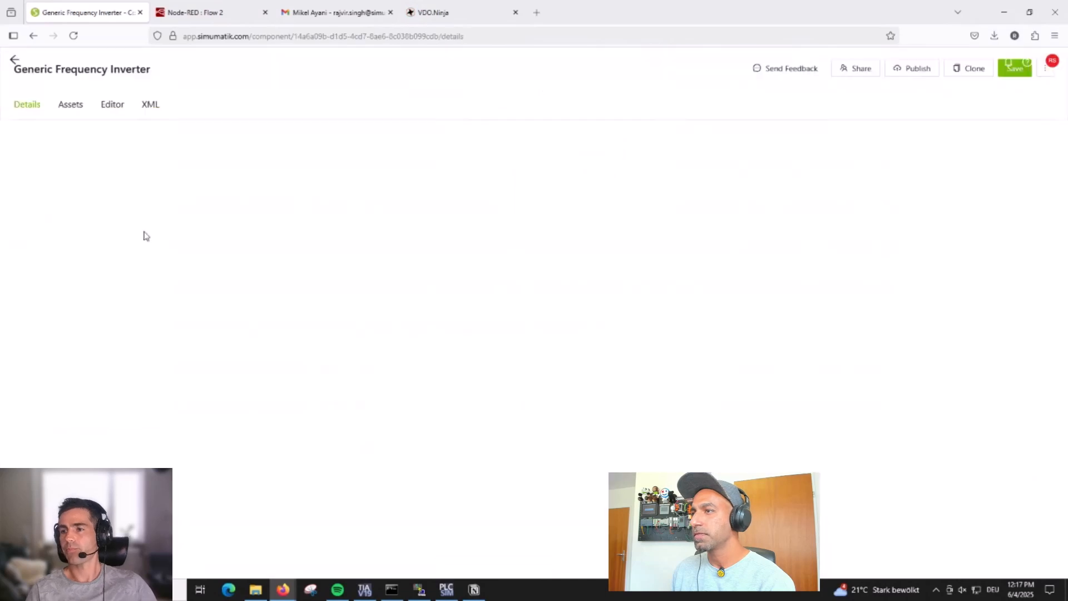
{"action": "left_click", "coordinate": [113, 132]}
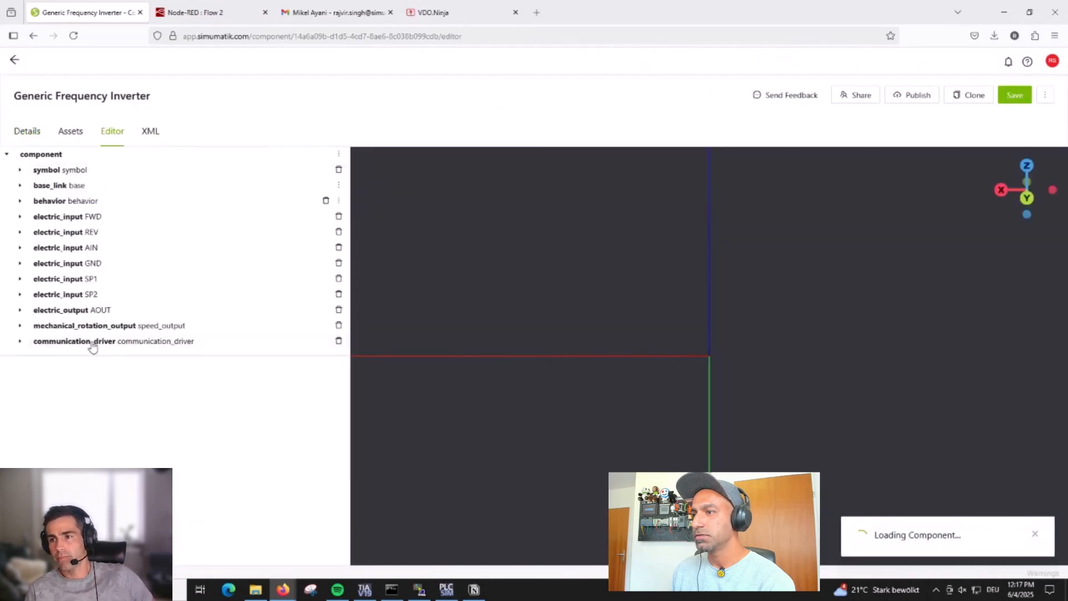
Expand the inverter's communication_driver element and show its type property
{"action": "left_click", "coordinate": [37, 345]}
{"action": "left_click", "coordinate": [21, 342]}
{"action": "left_click", "coordinate": [61, 269]}
{"action": "left_click", "coordinate": [55, 255]}
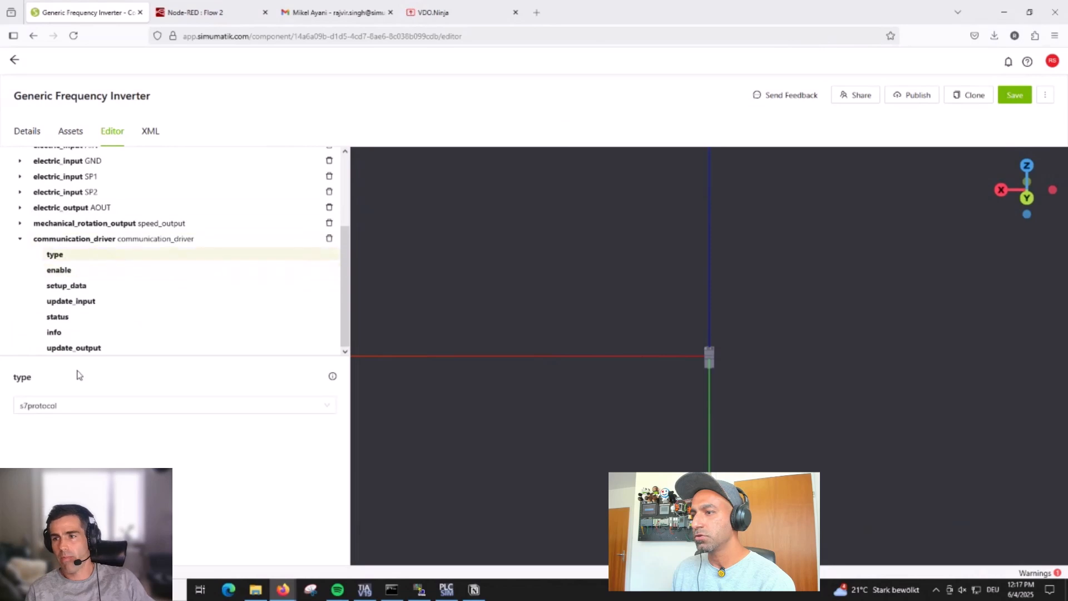
Examine the available protocol options for the communication driver's type, keeping s7protocol selected
{"action": "left_click", "coordinate": [51, 410]}
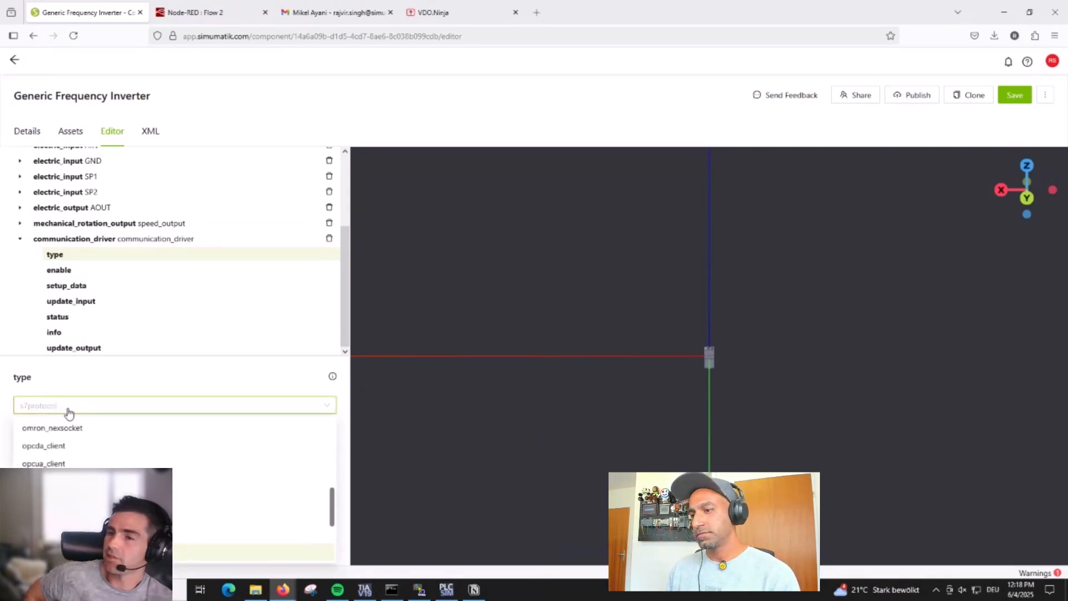
{"action": "left_click", "coordinate": [68, 412]}
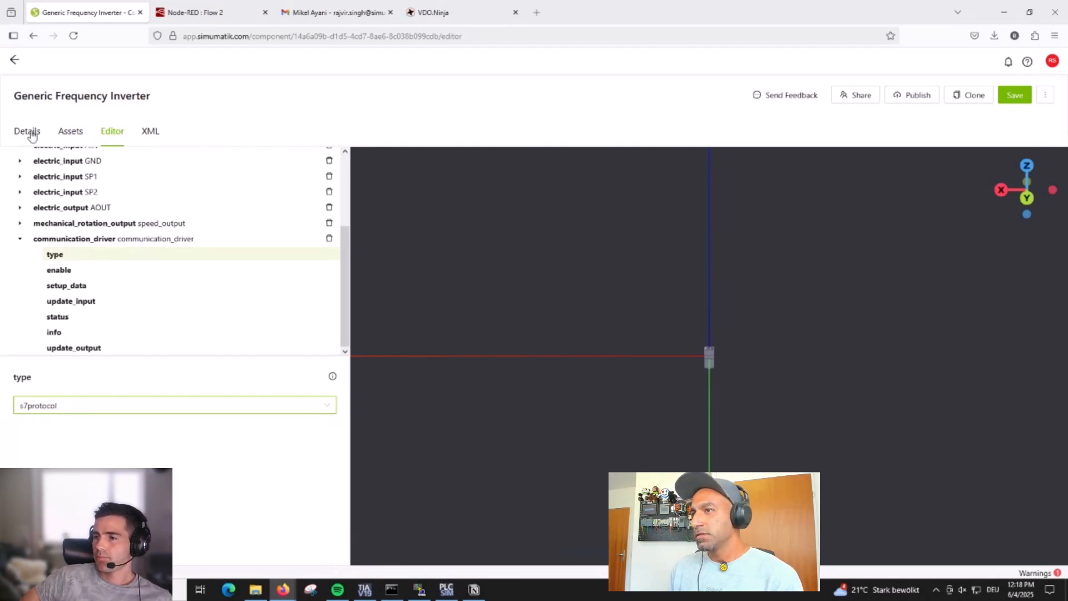
{"action": "left_click", "coordinate": [88, 413]}
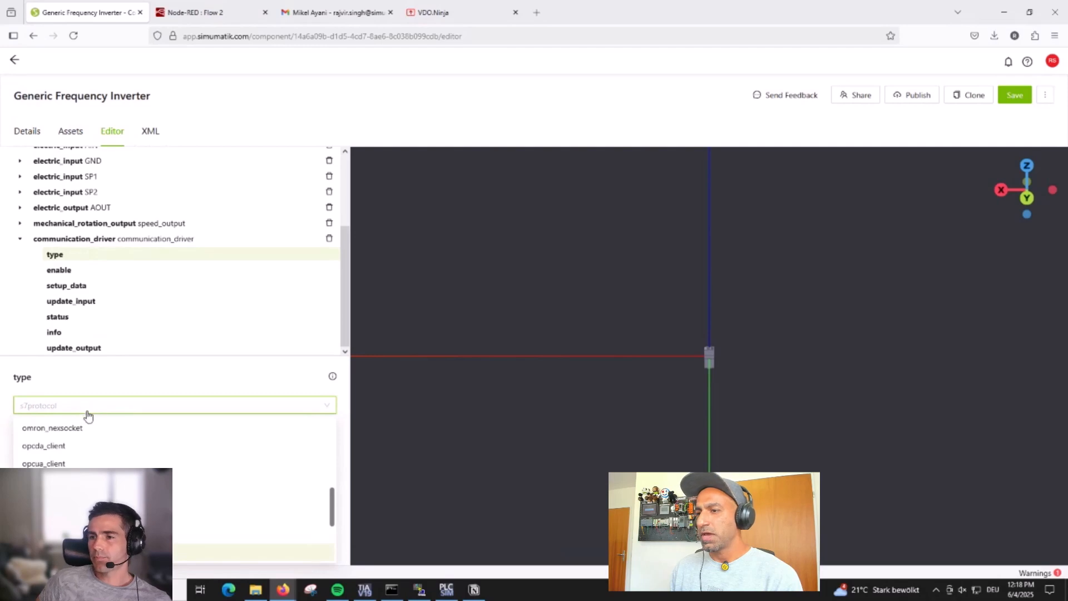
{"action": "scroll", "coordinate": [88, 479], "scroll_direction": "down", "scroll_amount": 3}
{"action": "scroll", "coordinate": [87, 479], "scroll_direction": "down", "scroll_amount": 1}
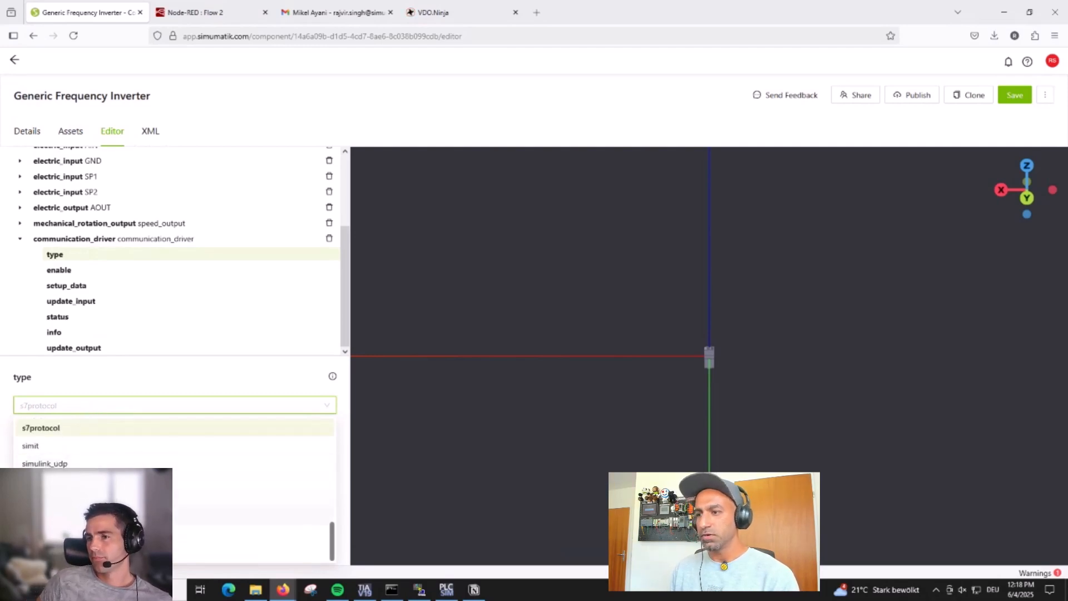
{"action": "scroll", "coordinate": [87, 478], "scroll_direction": "up", "scroll_amount": 7}
{"action": "left_click", "coordinate": [96, 377]}
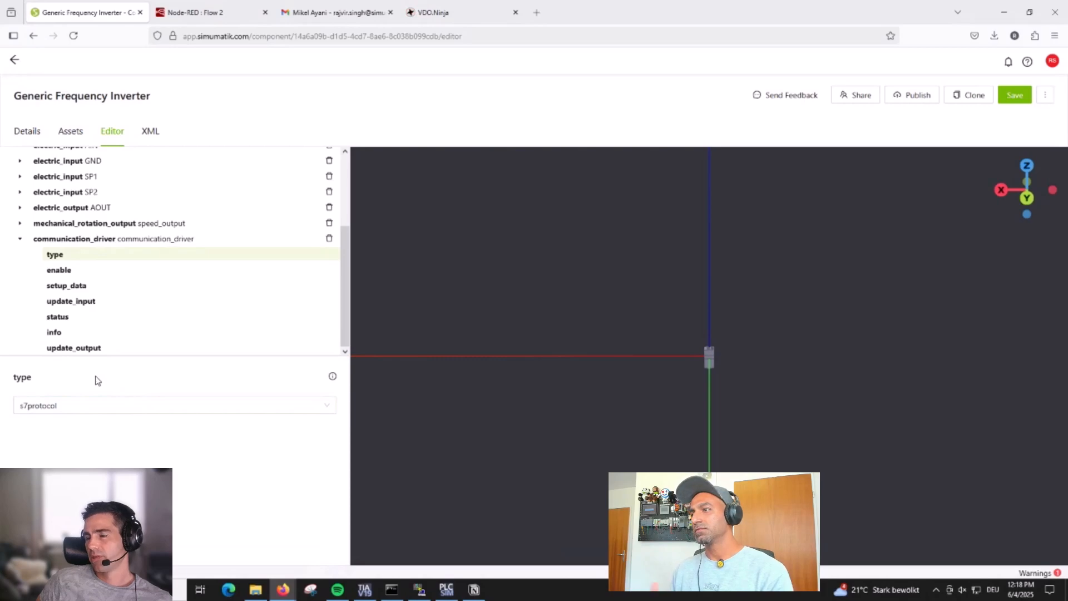
Show the Generic Frequency Inverter's component details, and return to the workspace
{"action": "left_click", "coordinate": [21, 134]}
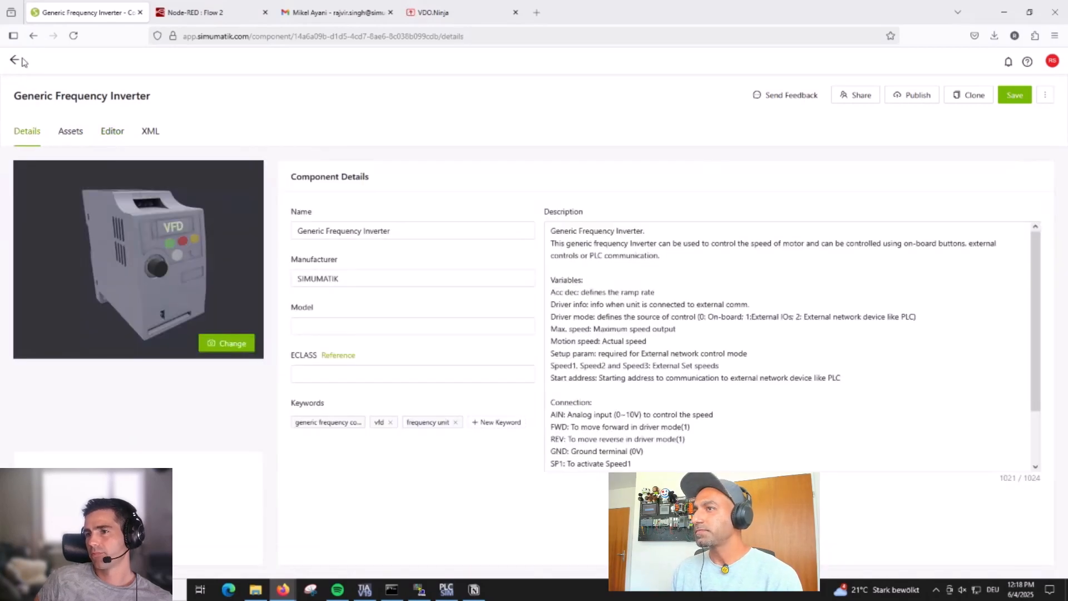
{"action": "left_click", "coordinate": [14, 63]}
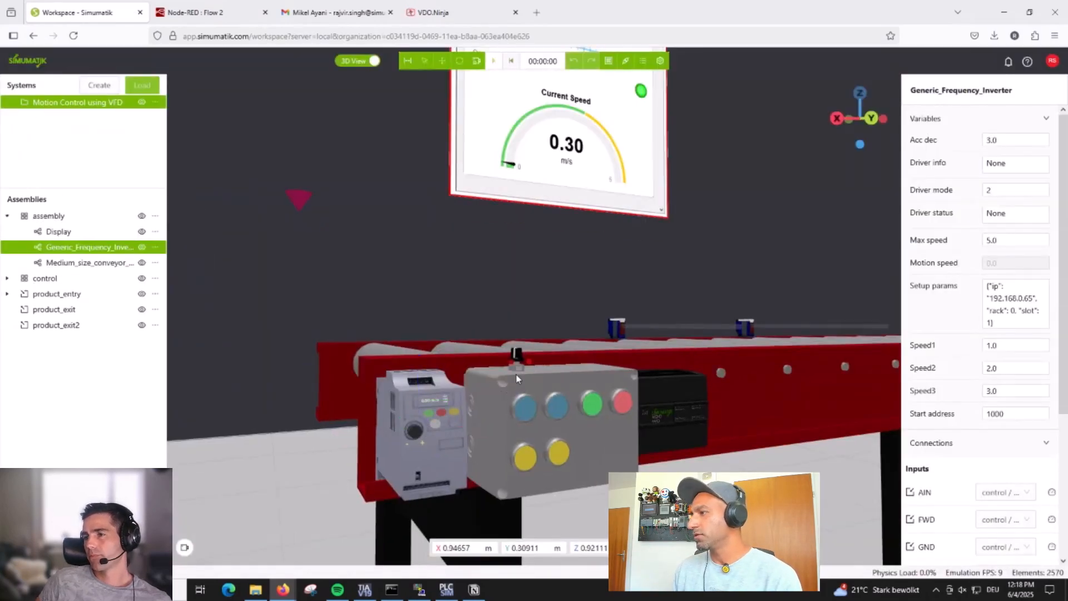
{"action": "right_click", "coordinate": [488, 383]}
{"action": "left_click", "coordinate": [439, 440]}
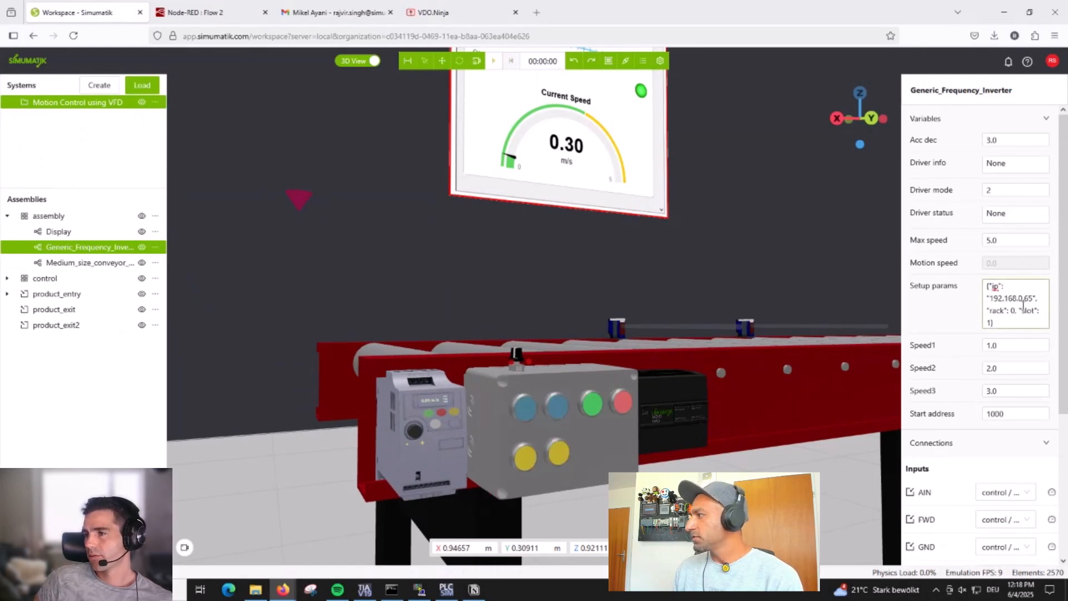
Compare the IP address, rack and slot in the inverter's setup parameters with the PLC entry in NetToPLCsim, and minimize that window
{"action": "left_click_drag", "start_coordinate": [1035, 299], "coordinate": [995, 299]}
{"action": "left_click", "coordinate": [1003, 309]}
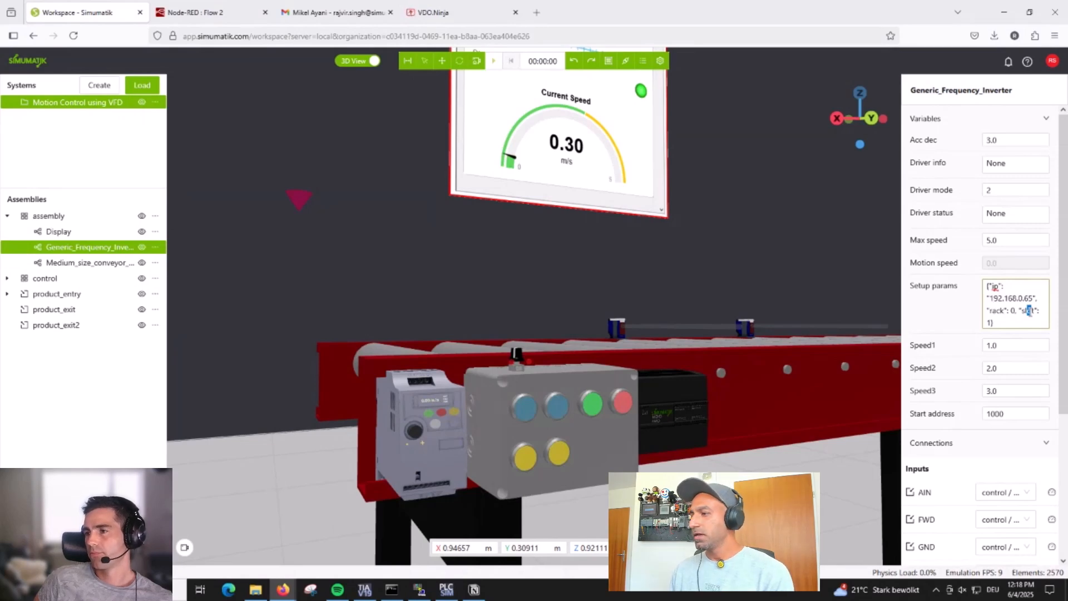
{"action": "left_click", "coordinate": [421, 591]}
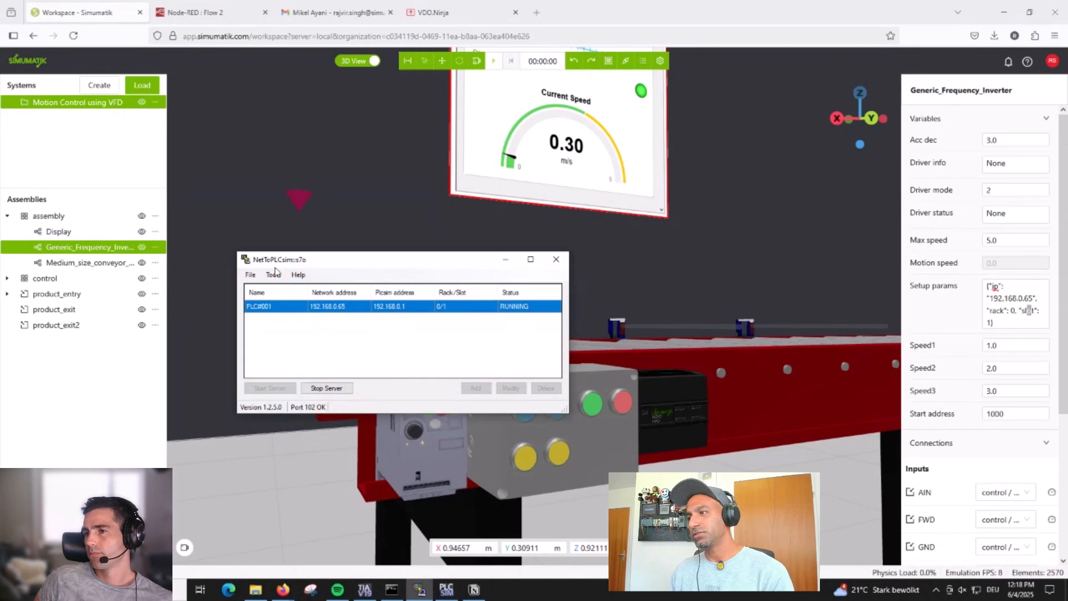
{"action": "left_click_drag", "start_coordinate": [326, 262], "coordinate": [273, 246]}
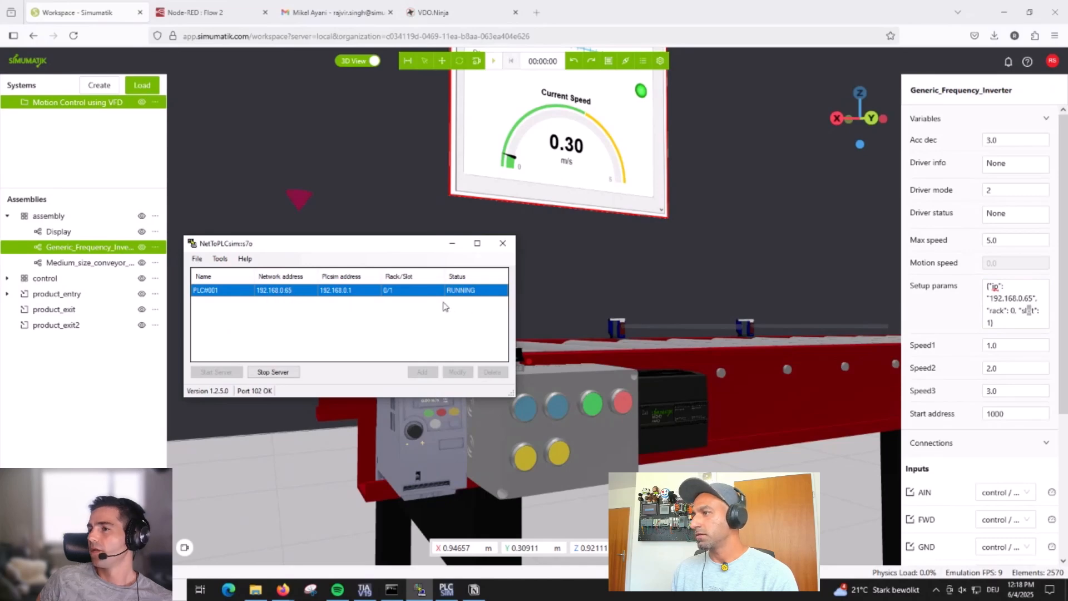
{"action": "left_click", "coordinate": [453, 245]}
{"action": "right_click", "coordinate": [673, 254]}
{"action": "left_click", "coordinate": [555, 278]}
{"action": "right_click", "coordinate": [553, 279]}
{"action": "left_click", "coordinate": [487, 260]}
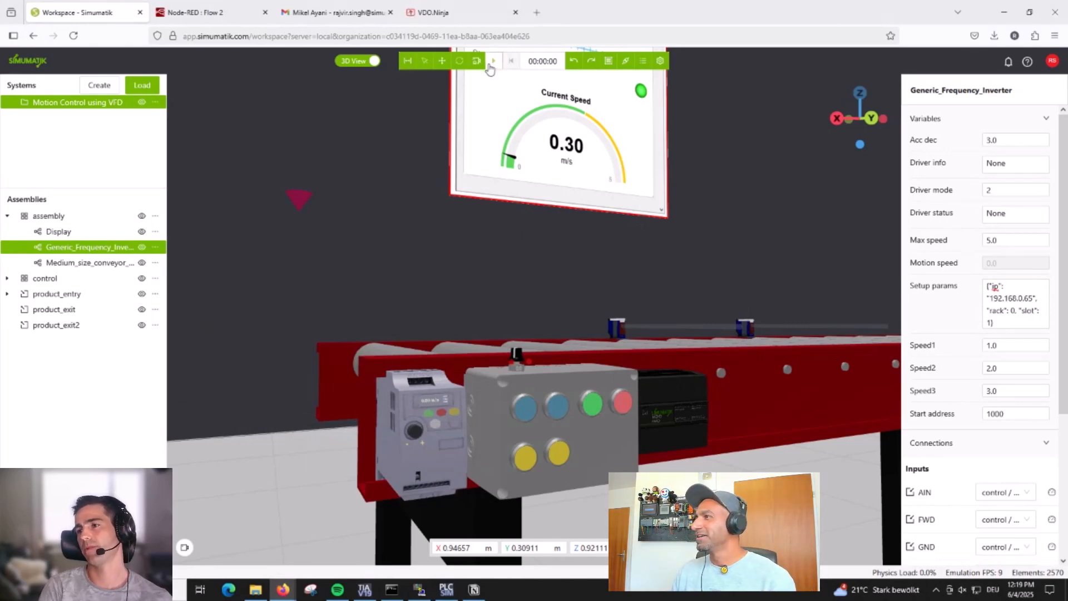
{"action": "left_click", "coordinate": [424, 66]}
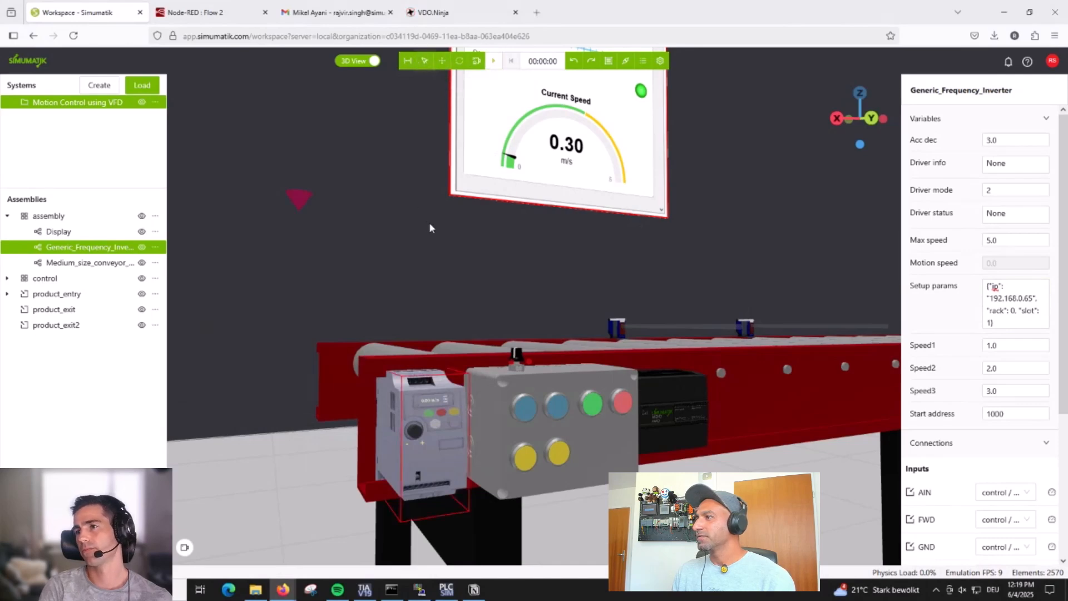
{"action": "left_click", "coordinate": [442, 61]}
{"action": "right_click", "coordinate": [514, 325]}
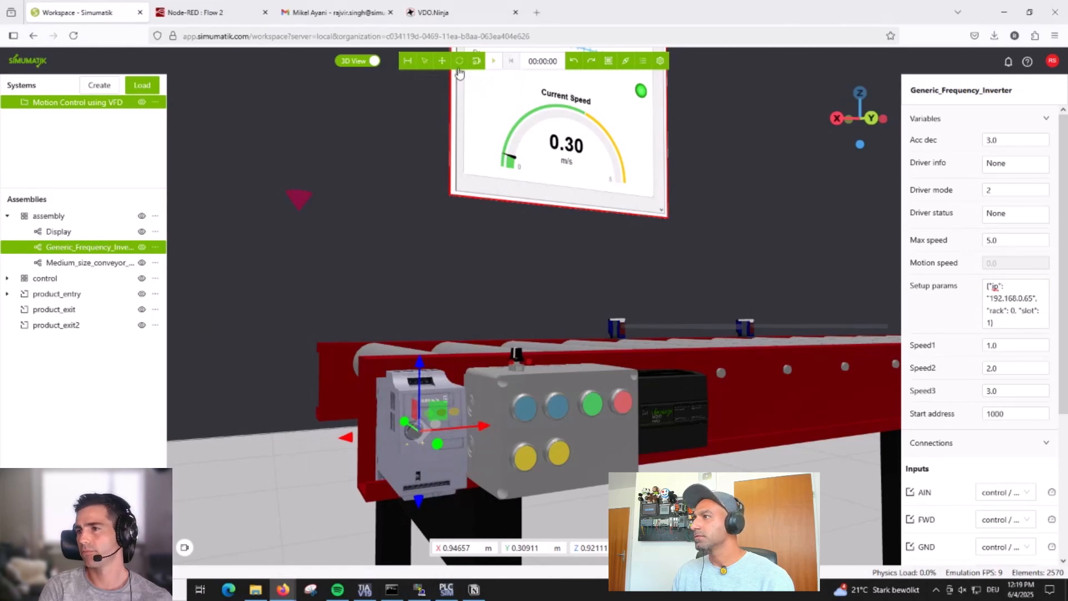
{"action": "left_click", "coordinate": [408, 63]}
{"action": "left_click", "coordinate": [407, 62]}
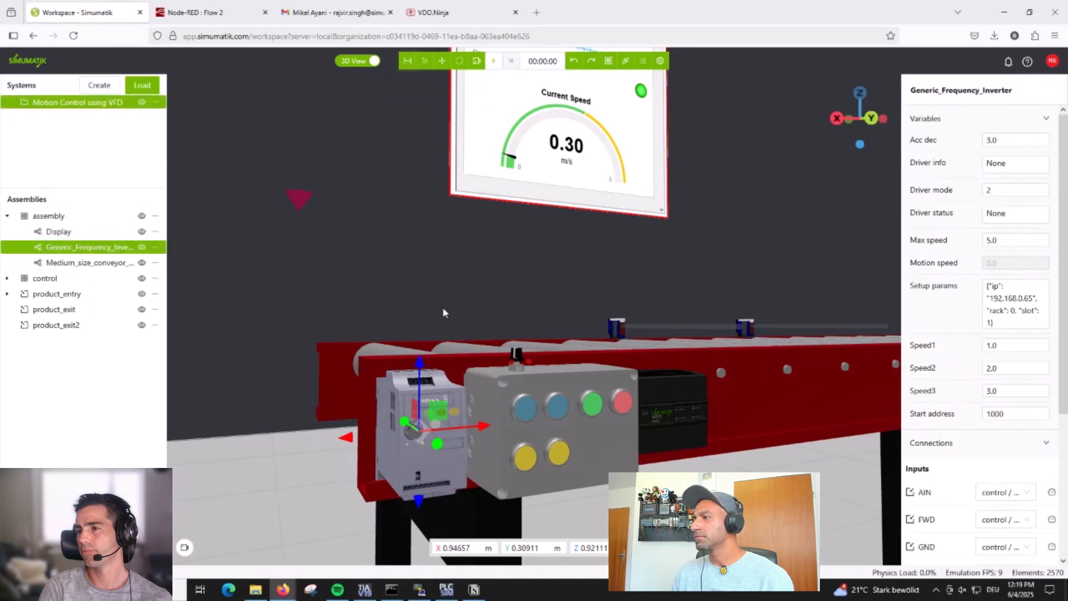
Reload the workspace and select the frequency inverter mounted beside the control box on the conveyor
{"action": "key", "text": "F5"}
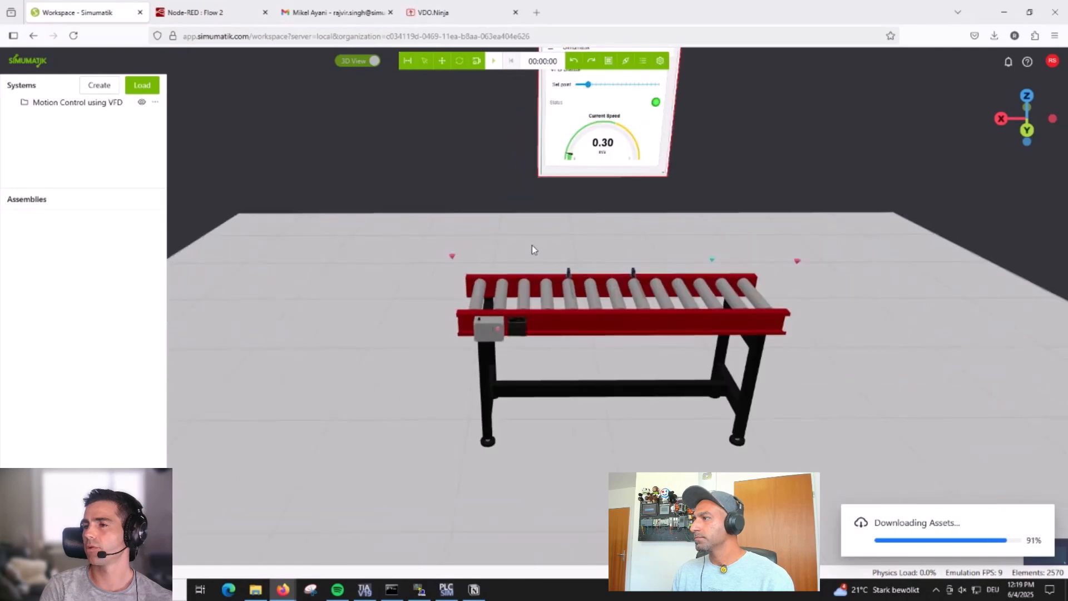
{"action": "right_click_drag", "start_coordinate": [470, 273], "coordinate": [429, 310]}
{"action": "left_click_drag", "start_coordinate": [428, 310], "coordinate": [434, 289]}
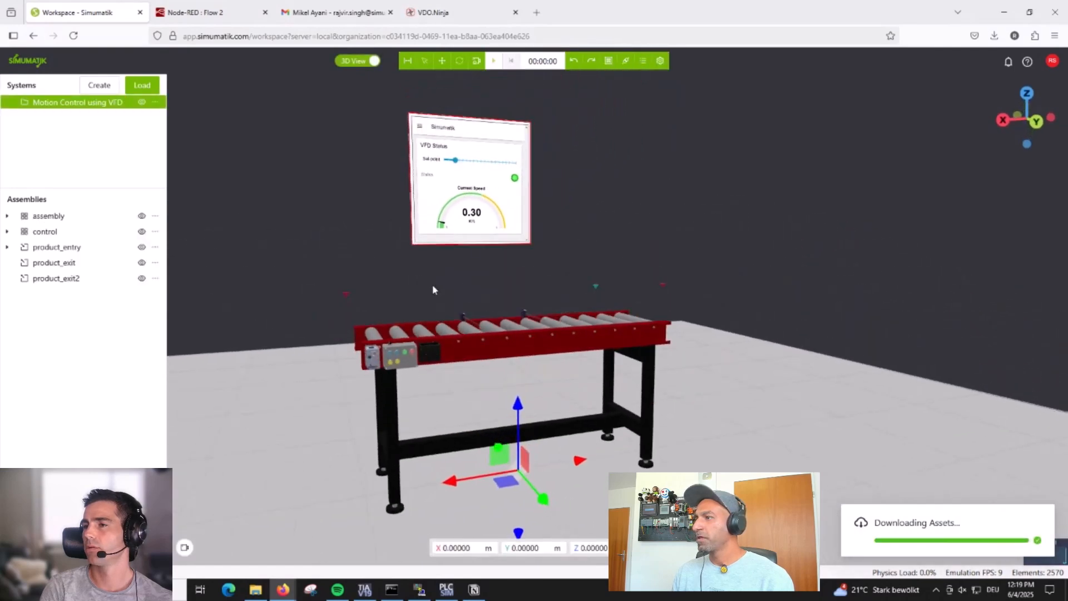
{"action": "scroll", "coordinate": [368, 362], "scroll_direction": "up", "scroll_amount": 6}
{"action": "scroll", "coordinate": [368, 364], "scroll_direction": "up", "scroll_amount": 2}
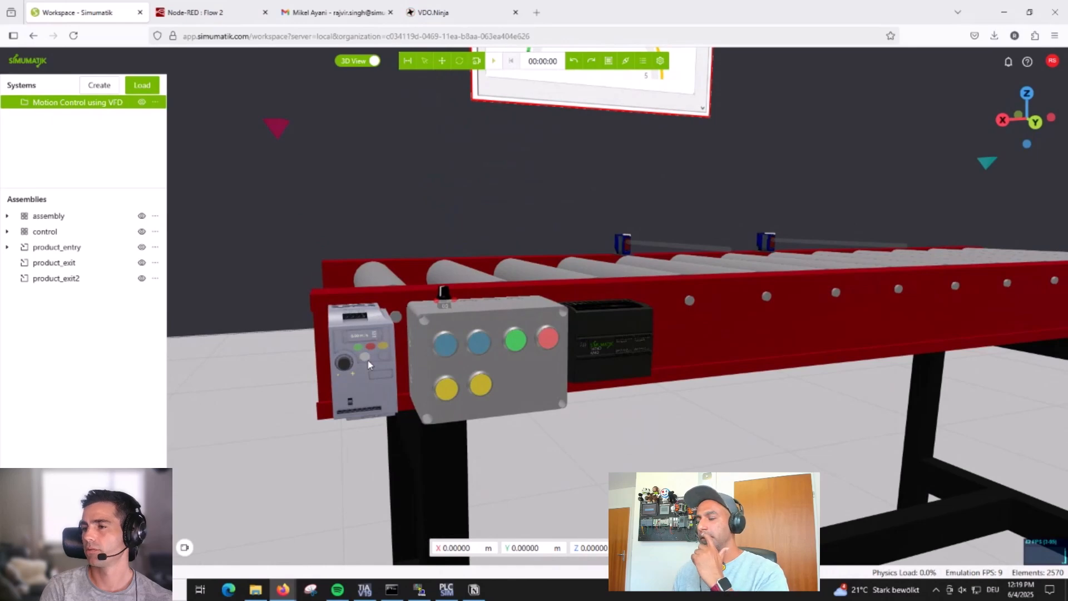
{"action": "scroll", "coordinate": [368, 362], "scroll_direction": "up", "scroll_amount": 3}
{"action": "left_click", "coordinate": [375, 325]}
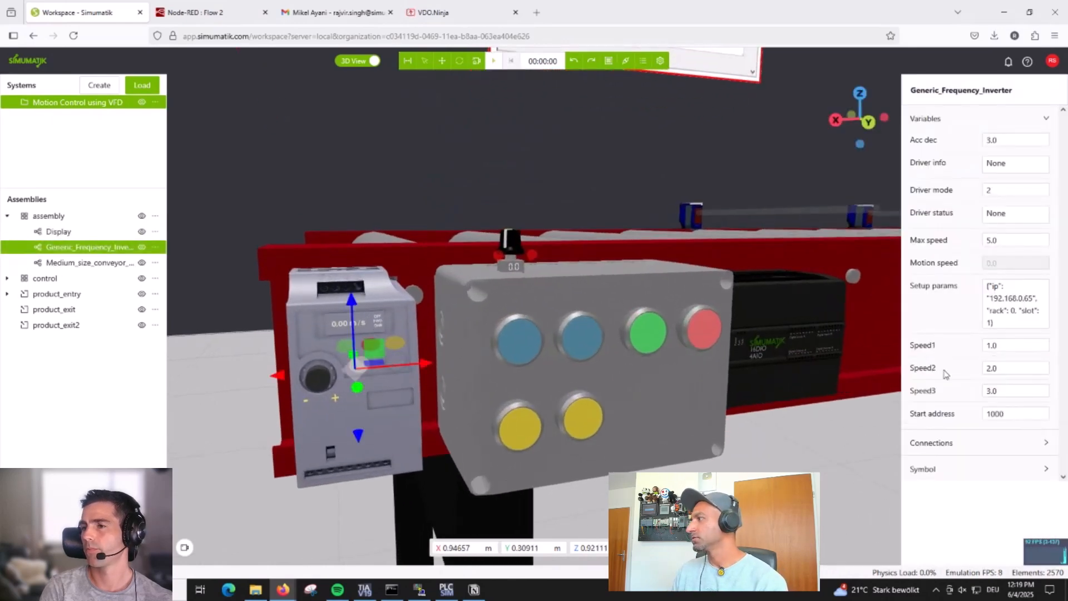
Review the inverter's start address and the IP address in its setup parameters
{"action": "left_click", "coordinate": [998, 413]}
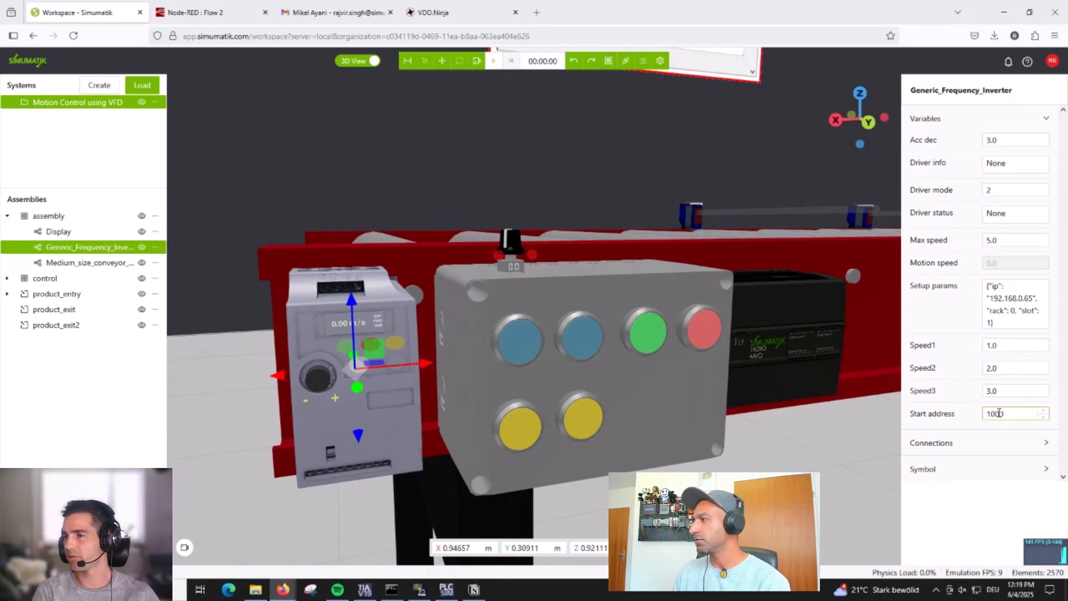
{"action": "left_click", "coordinate": [996, 305]}
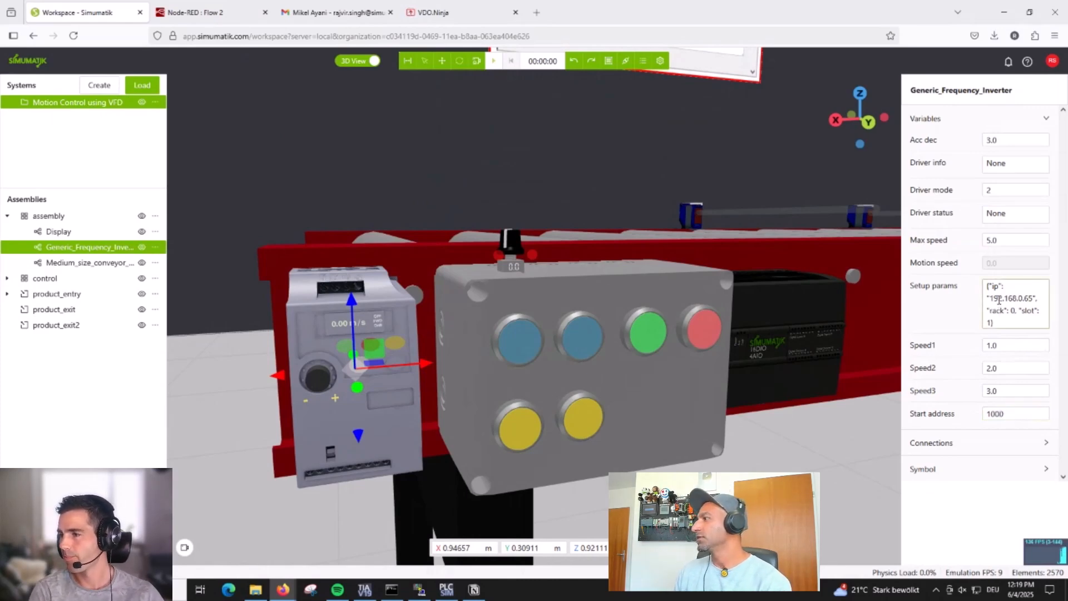
{"action": "left_click_drag", "start_coordinate": [989, 298], "coordinate": [1030, 299]}
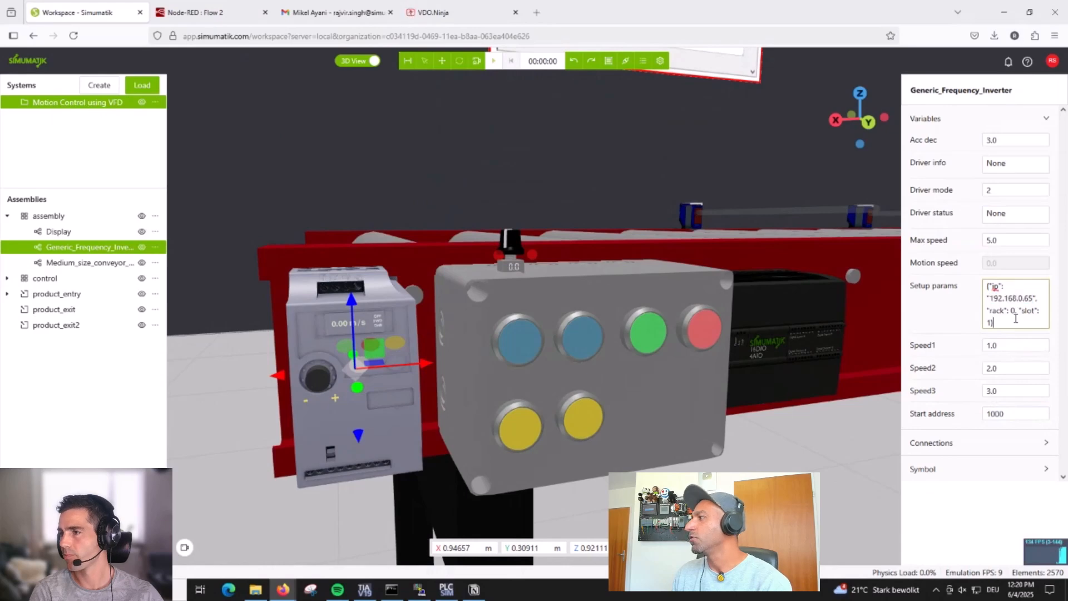
{"action": "left_click_drag", "start_coordinate": [1008, 413], "coordinate": [983, 417]}
{"action": "left_click", "coordinate": [984, 417]}
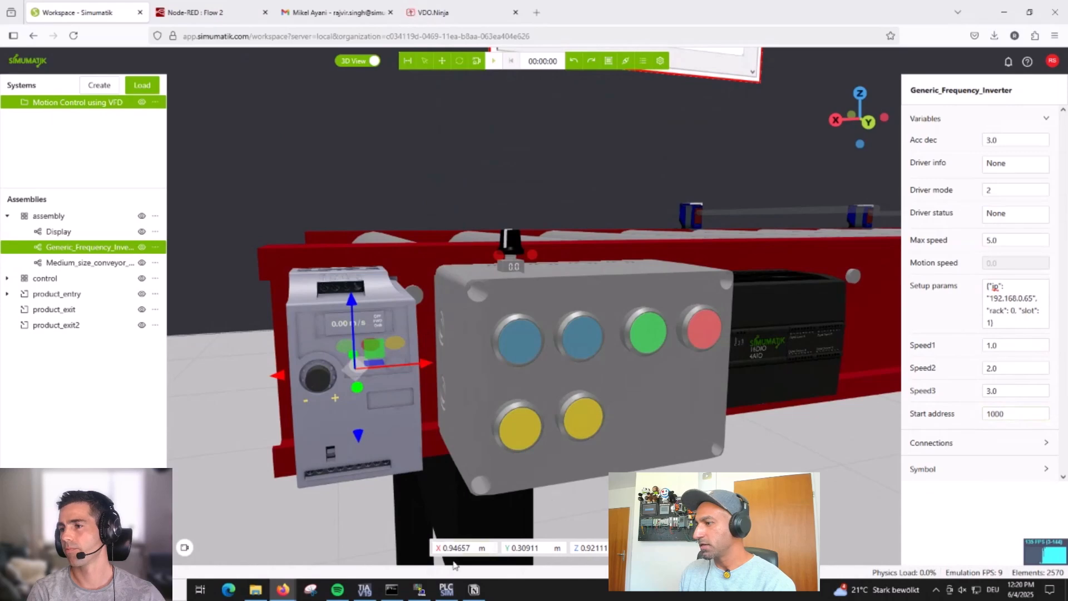
Switch to TIA Portal, show all PLC tags of PLC_1 and examine the status tags starting at input address 1000
{"action": "left_click", "coordinate": [365, 589]}
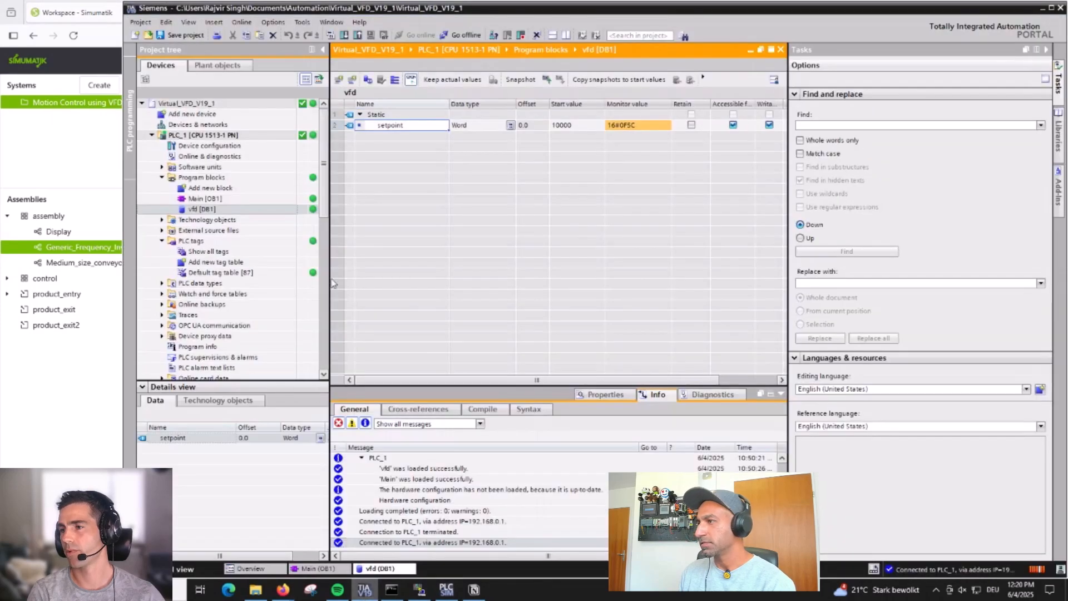
{"action": "left_click", "coordinate": [198, 253]}
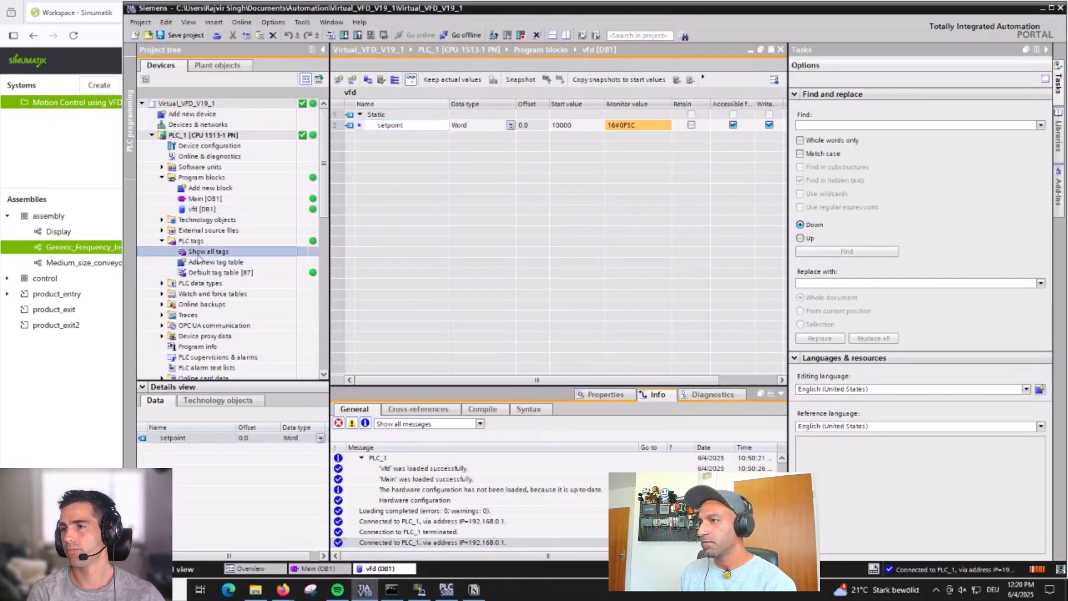
{"action": "double_click", "coordinate": [199, 252]}
{"action": "scroll", "coordinate": [423, 270], "scroll_direction": "down", "scroll_amount": 4}
{"action": "scroll", "coordinate": [409, 246], "scroll_direction": "up", "scroll_amount": 3}
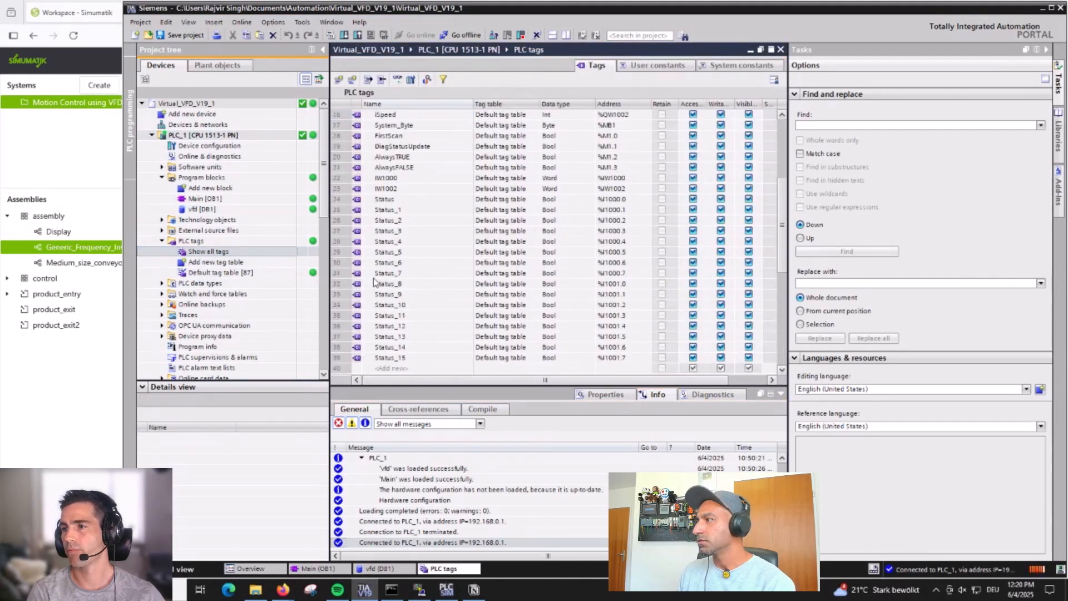
Review the IW1000 and IW1002 input tags and the xRun, xRev and iSpeed output tags against the frequency inverter's settings in Simumatik
{"action": "left_click", "coordinate": [336, 209]}
{"action": "left_click", "coordinate": [336, 221], "text": "shift"}
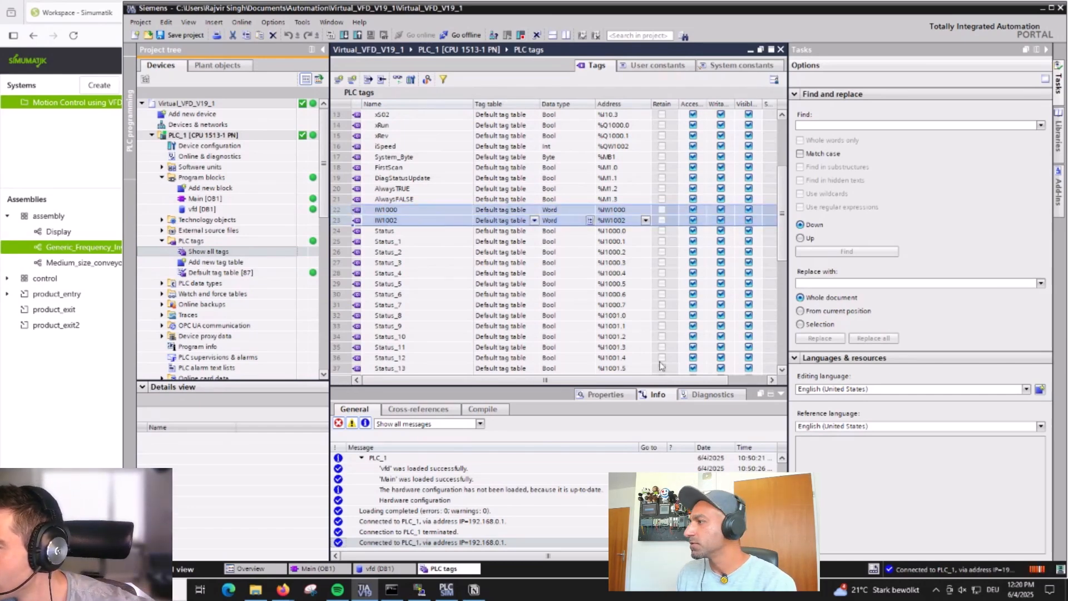
{"action": "scroll", "coordinate": [418, 239], "scroll_direction": "up", "scroll_amount": 3}
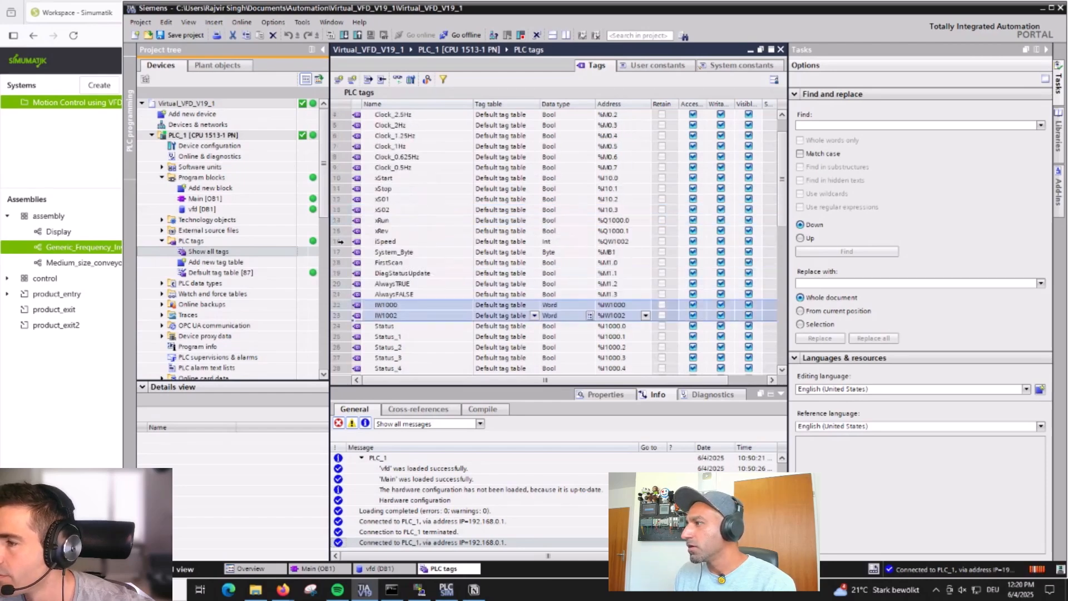
{"action": "left_click", "coordinate": [370, 243]}
{"action": "left_click_drag", "start_coordinate": [340, 219], "coordinate": [340, 241]}
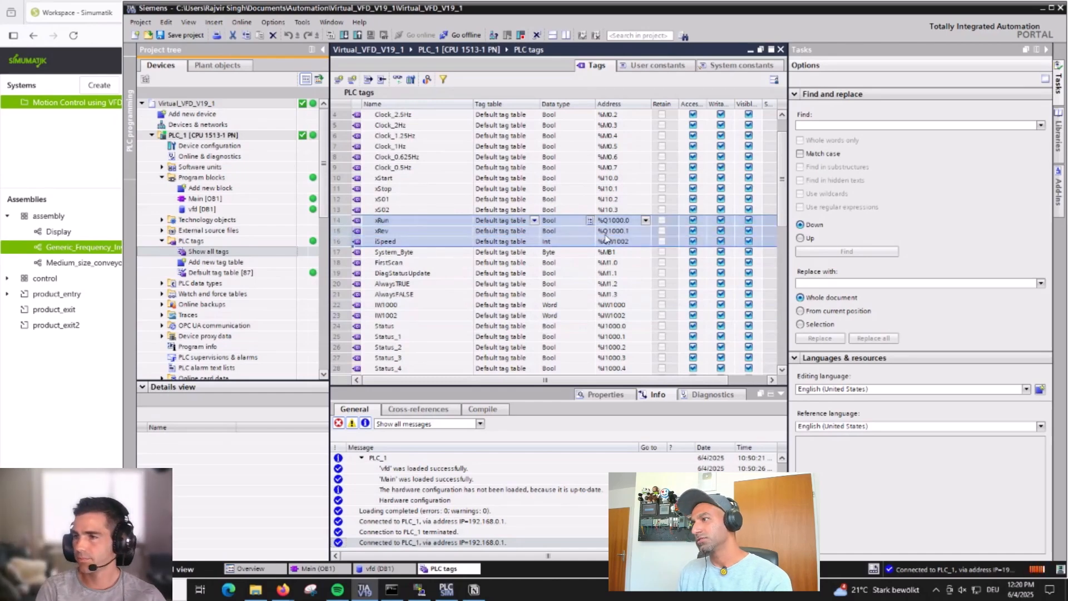
{"action": "left_click", "coordinate": [548, 244]}
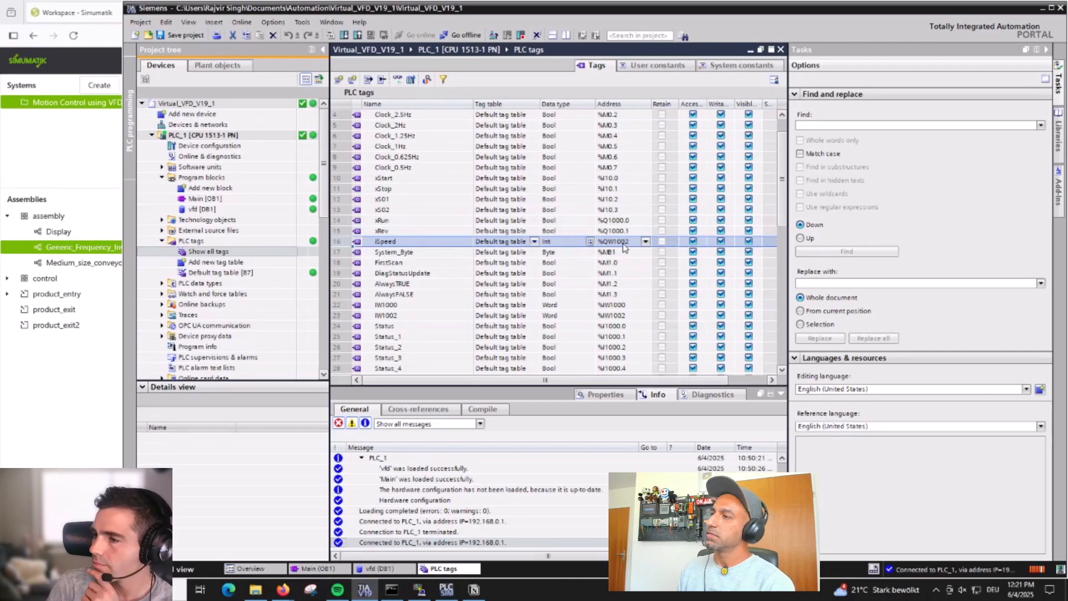
{"action": "left_click", "coordinate": [83, 383]}
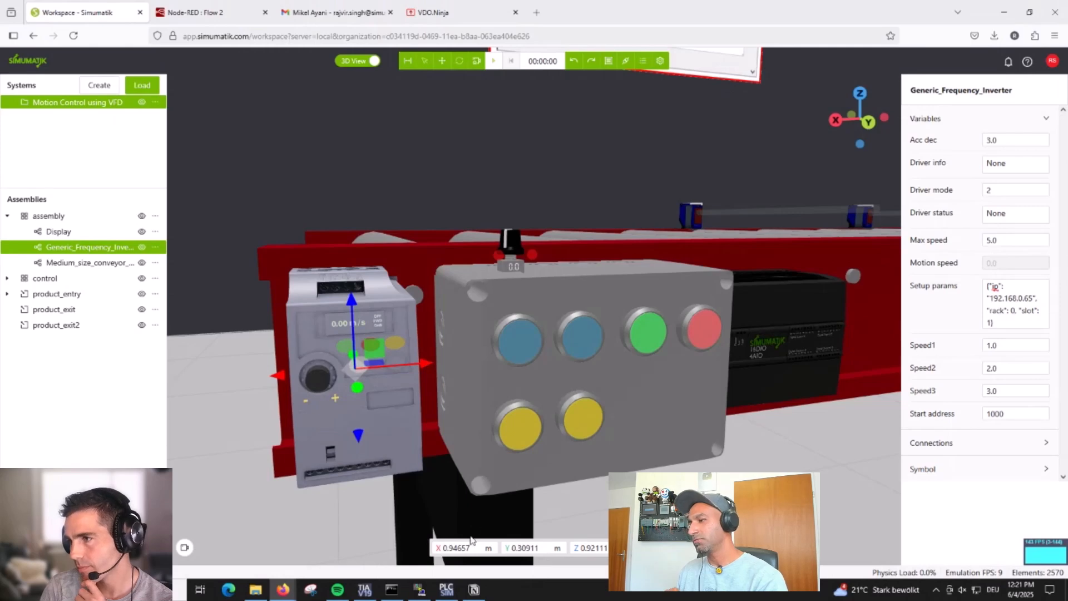
Switch back to TIA Portal, turn on monitoring for all PLC tags and narrow the Name column to expose the monitor values
{"action": "left_click", "coordinate": [364, 590]}
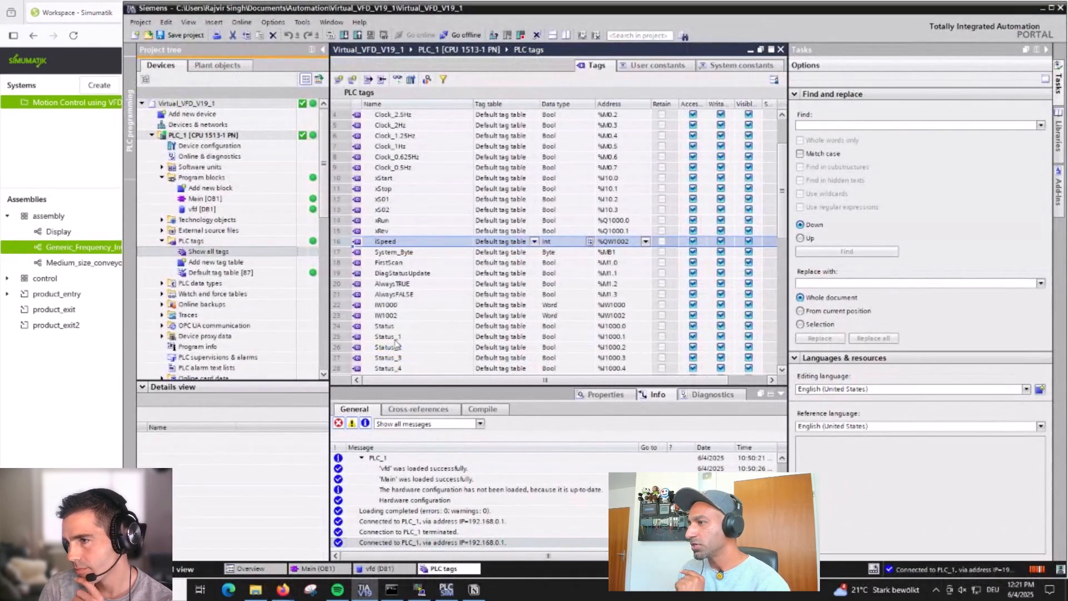
{"action": "scroll", "coordinate": [396, 343], "scroll_direction": "down", "scroll_amount": 2}
{"action": "left_click", "coordinate": [389, 254]}
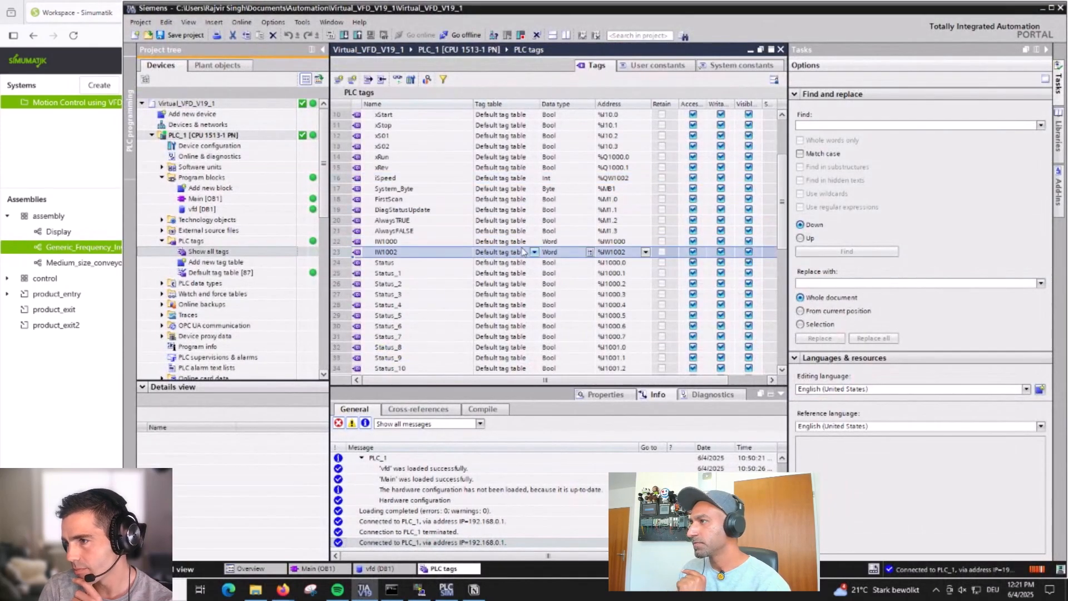
{"action": "left_click", "coordinate": [396, 80]}
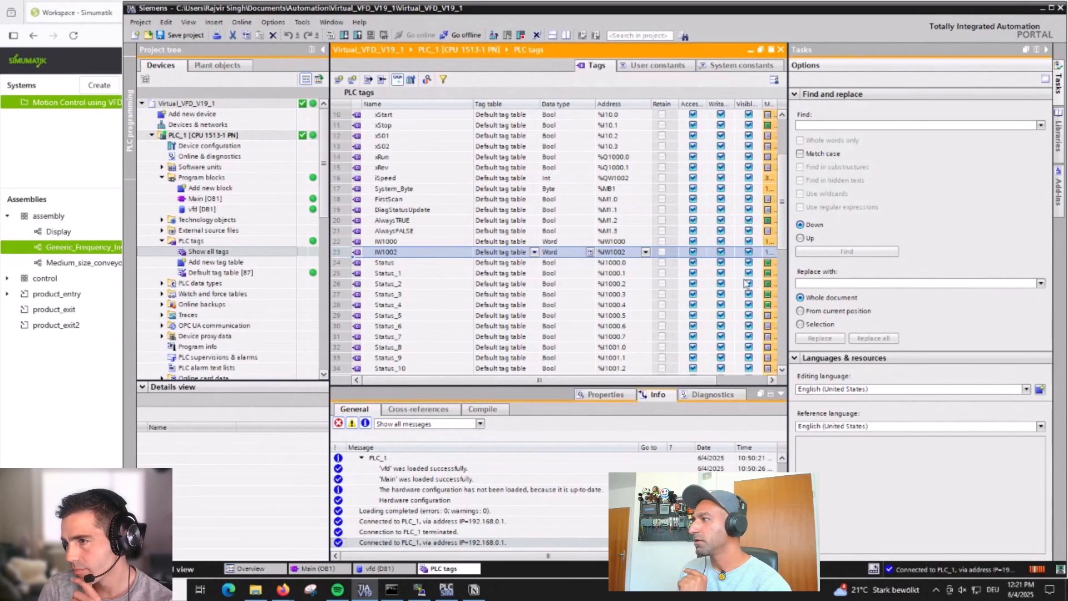
{"action": "left_click_drag", "start_coordinate": [474, 104], "coordinate": [421, 109]}
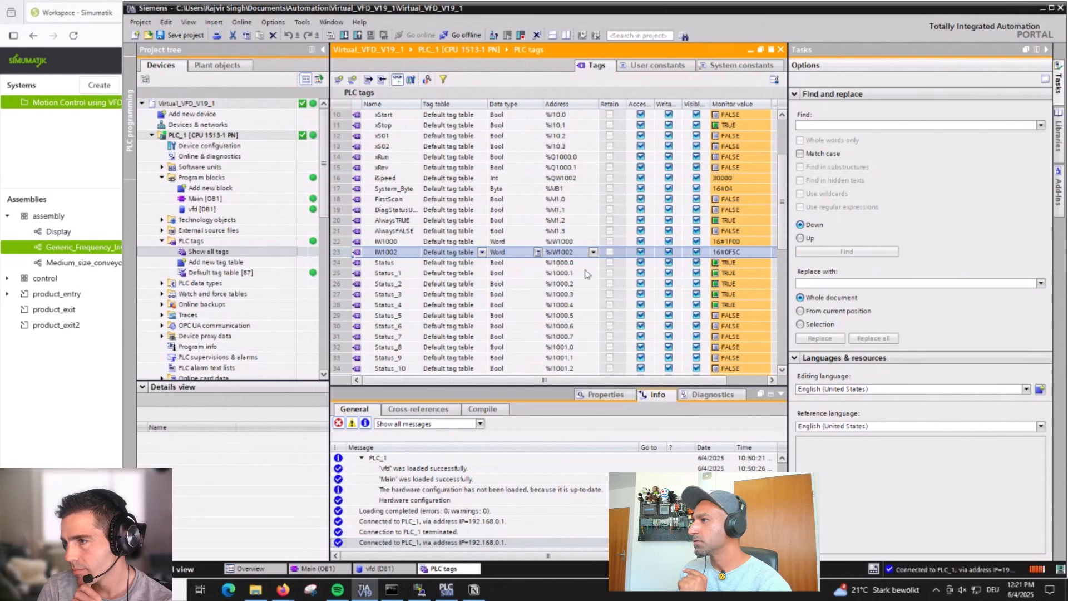
Widen the PLC tag table by shrinking the neighbouring Find and replace area, and bring the IW and Status tags back into view
{"action": "right_click", "coordinate": [734, 257]}
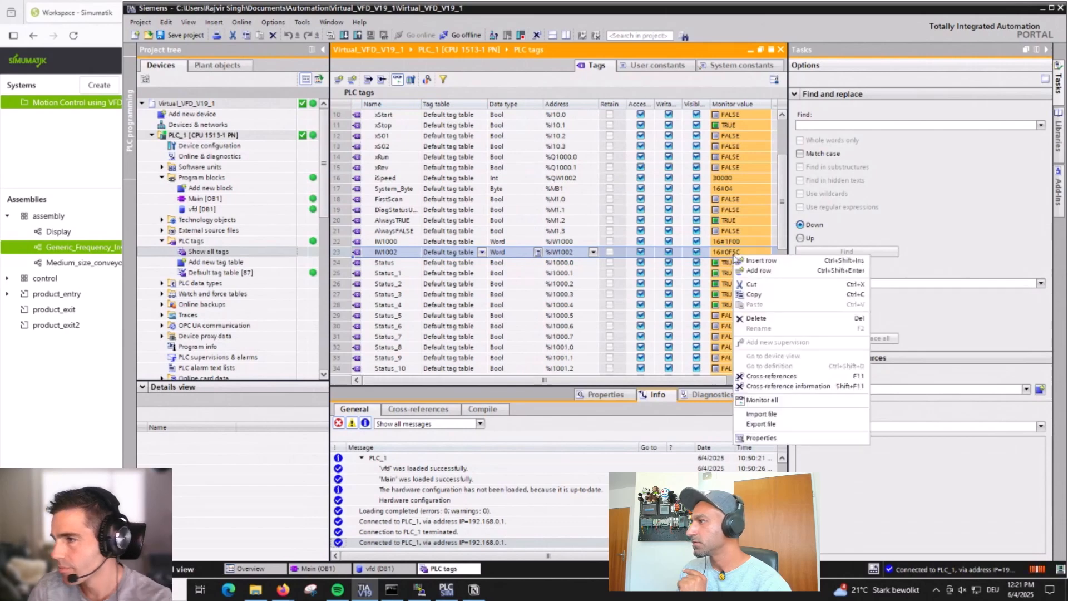
{"action": "left_click", "coordinate": [786, 250]}
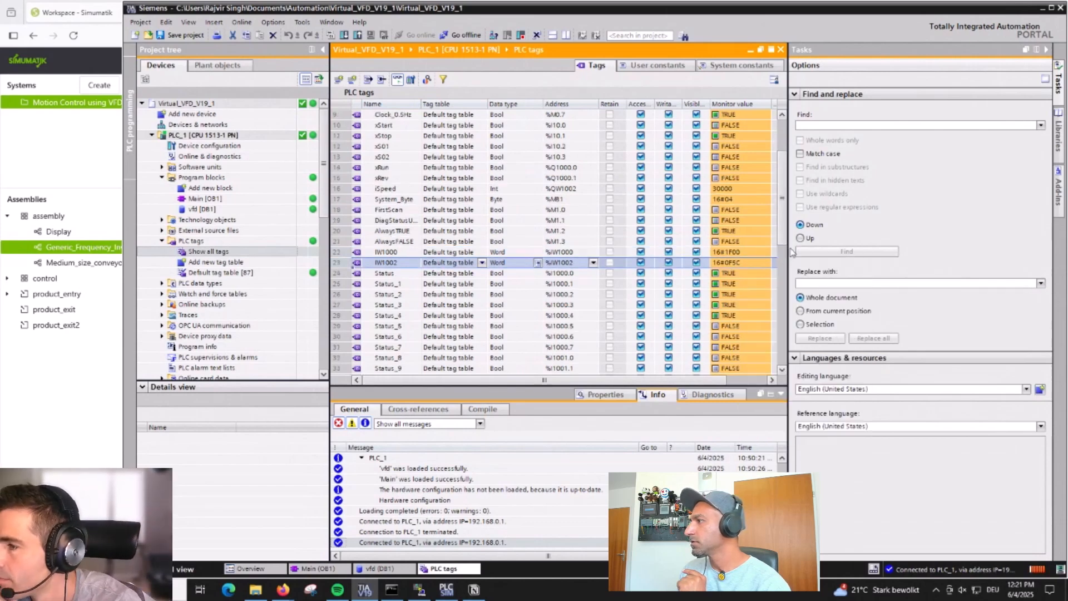
{"action": "left_click", "coordinate": [784, 250]}
{"action": "left_click_drag", "start_coordinate": [787, 248], "coordinate": [868, 248]}
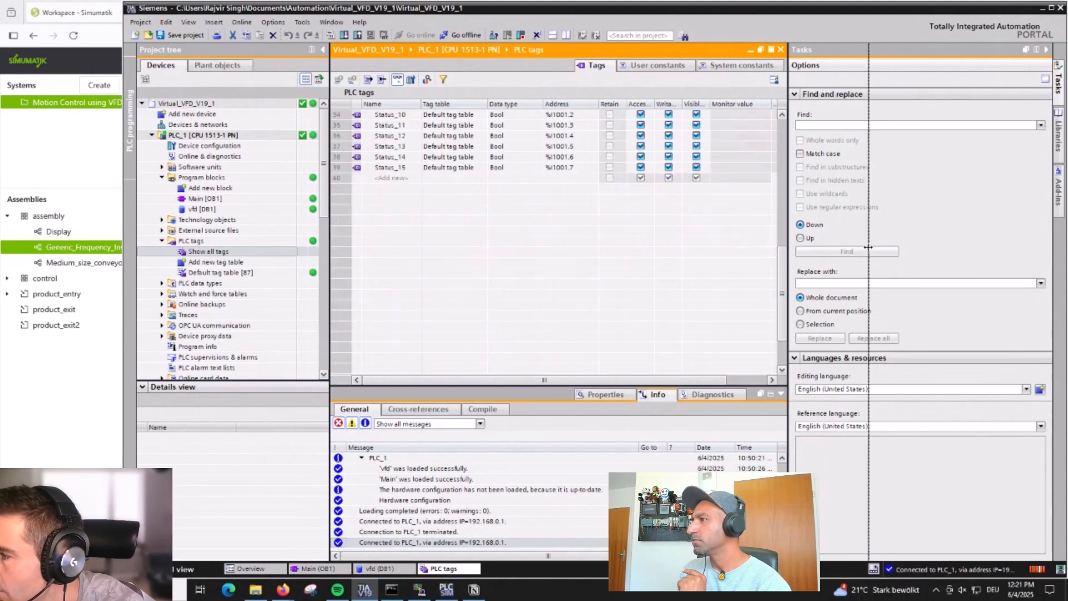
{"action": "scroll", "coordinate": [501, 289], "scroll_direction": "up", "scroll_amount": 4}
{"action": "scroll", "coordinate": [501, 288], "scroll_direction": "up", "scroll_amount": 7}
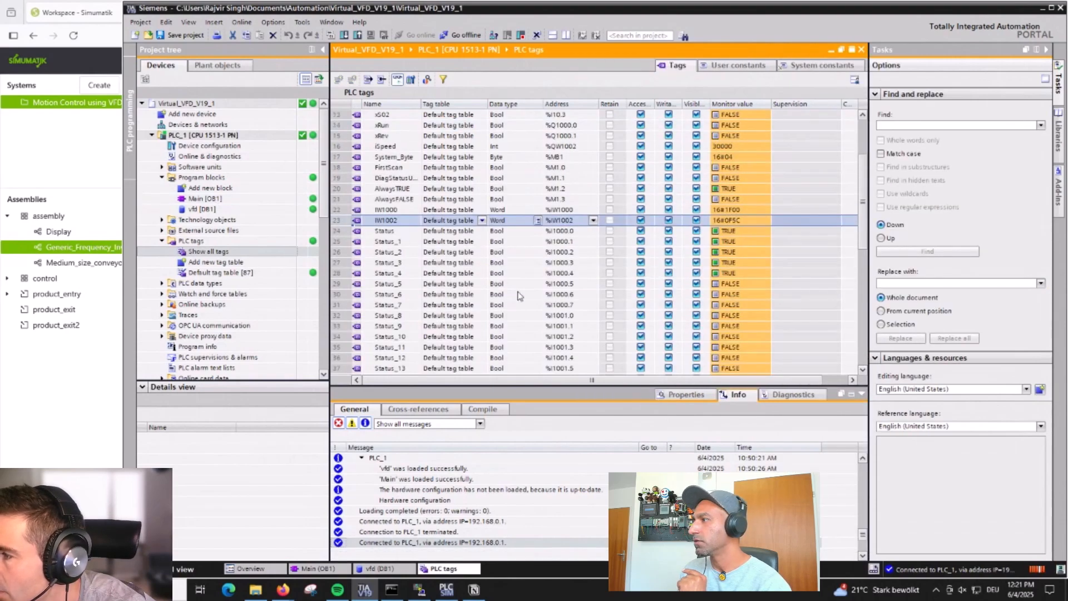
Fit the TIA Portal window into the right half of the desktop and collapse its project tree and Tasks area
{"action": "left_click_drag", "start_coordinate": [702, 8], "coordinate": [642, 25]}
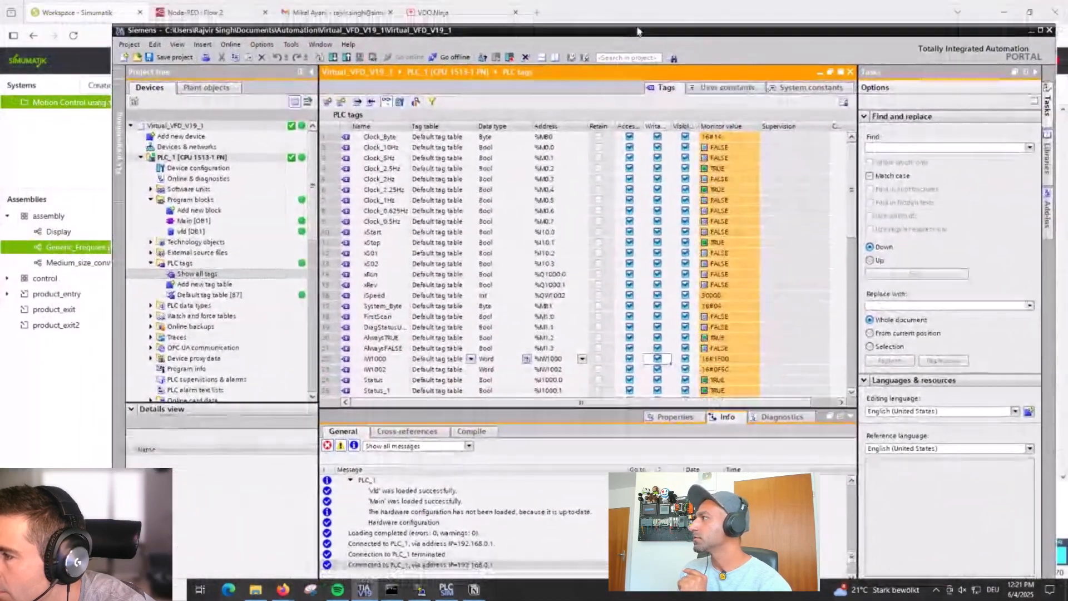
{"action": "left_click_drag", "start_coordinate": [118, 136], "coordinate": [509, 160]}
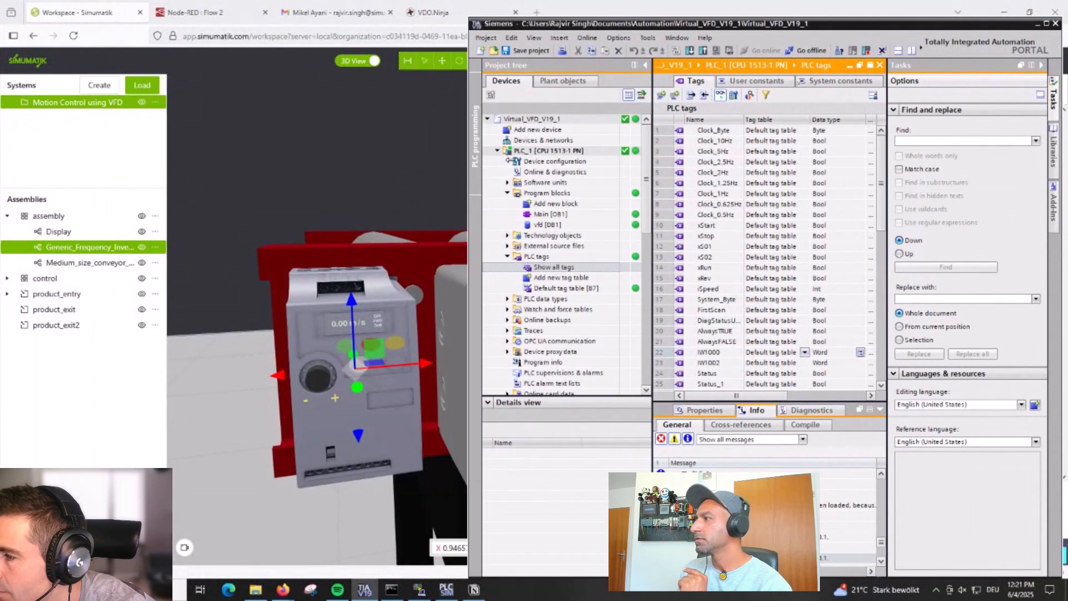
{"action": "left_click_drag", "start_coordinate": [605, 98], "coordinate": [639, 70]}
{"action": "left_click", "coordinate": [668, 66]}
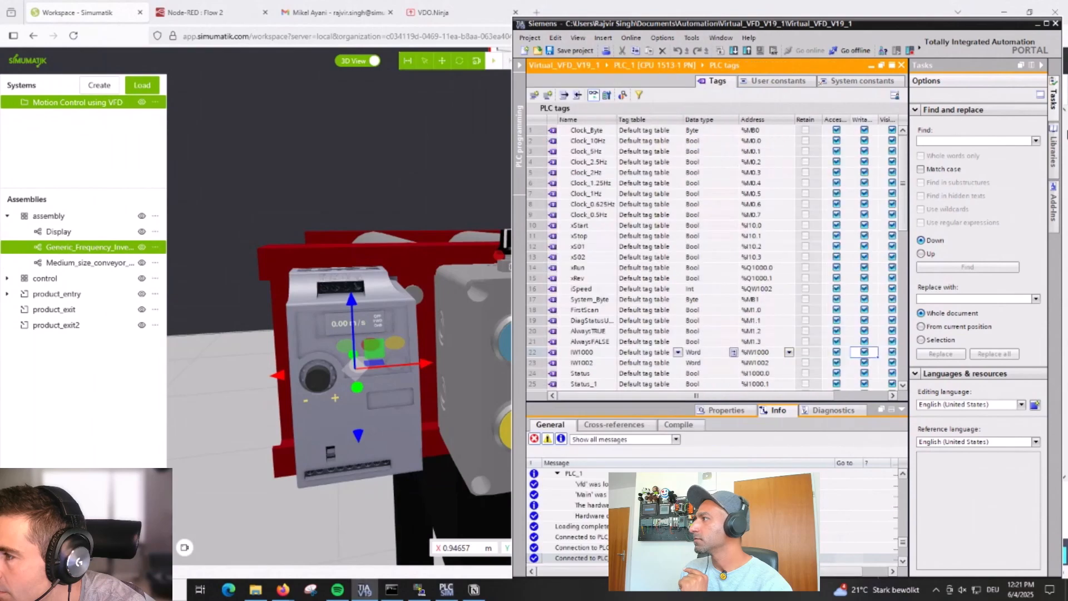
{"action": "left_click", "coordinate": [1047, 66]}
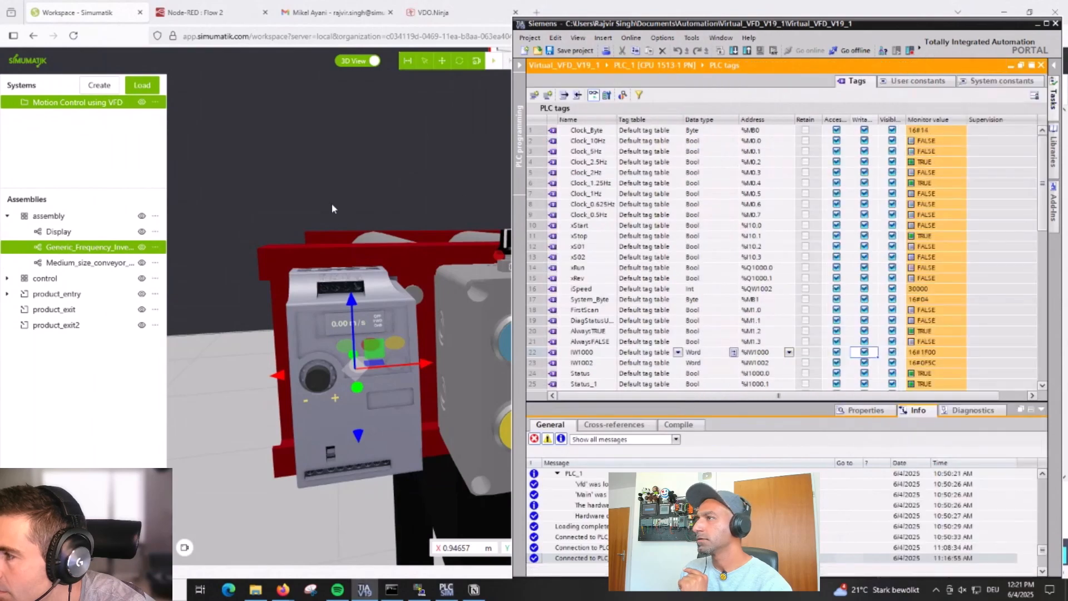
Switch to Simumatik, select the frequency inverter, start the emulation and run the conveyor with the whole model in view
{"action": "left_click", "coordinate": [331, 208]}
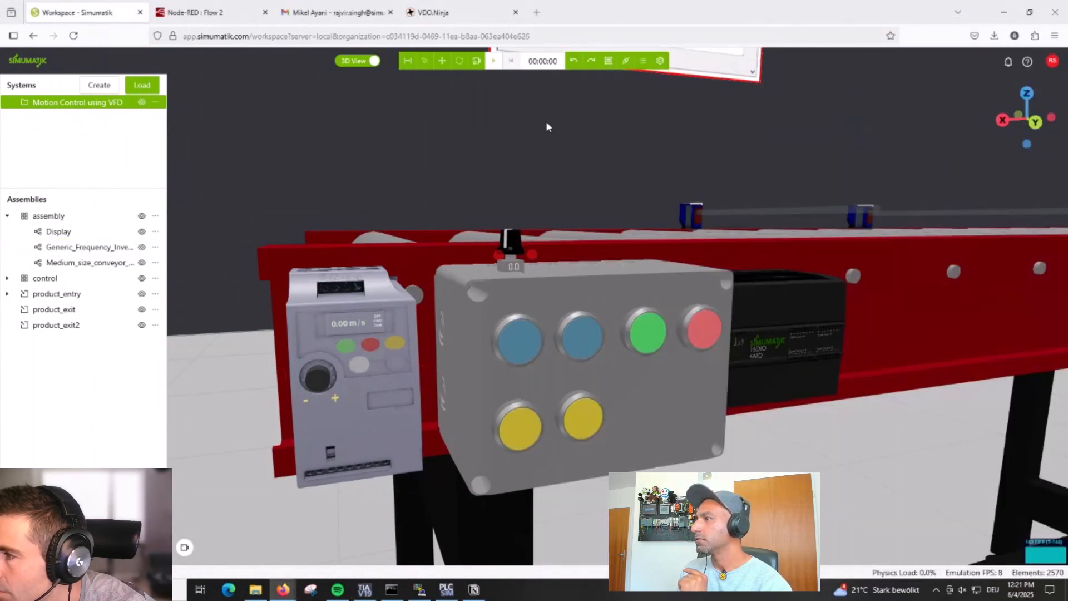
{"action": "left_click", "coordinate": [359, 332]}
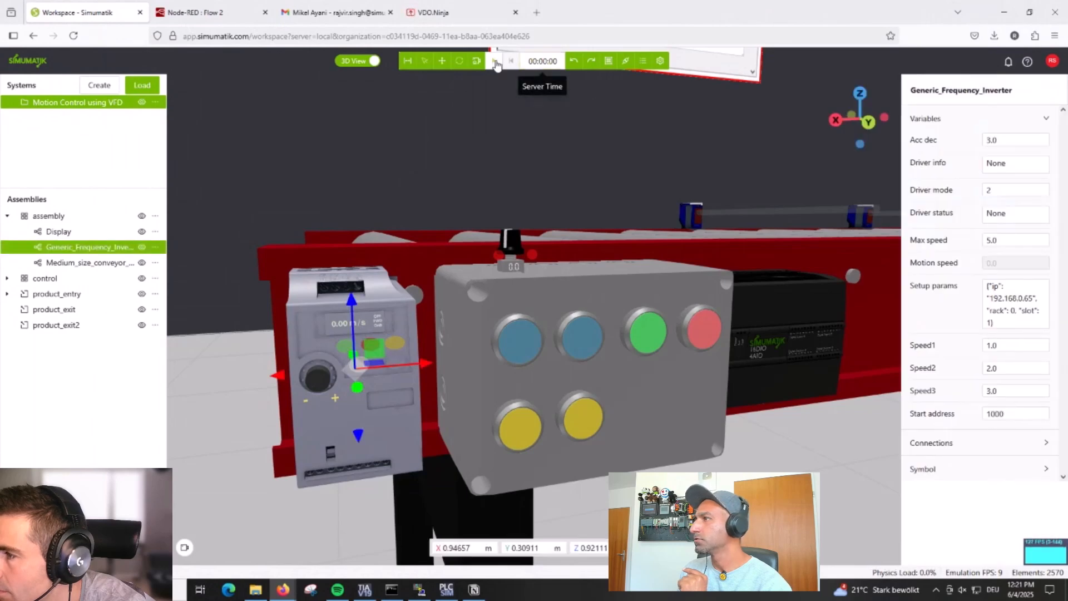
{"action": "left_click", "coordinate": [494, 61]}
{"action": "scroll", "coordinate": [536, 232], "scroll_direction": "down", "scroll_amount": 8}
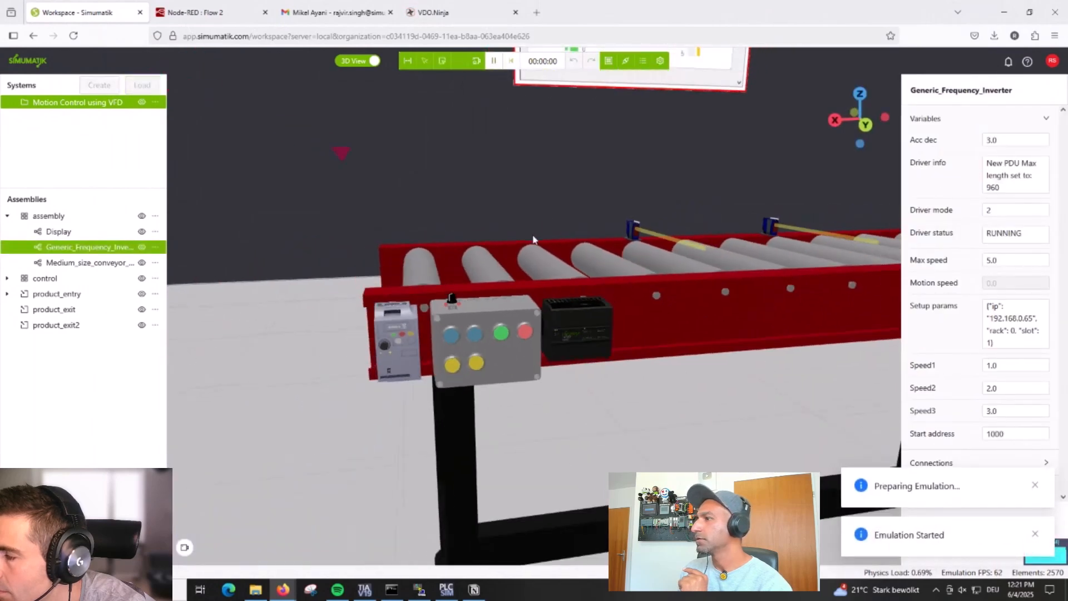
{"action": "scroll", "coordinate": [506, 288], "scroll_direction": "up", "scroll_amount": 5}
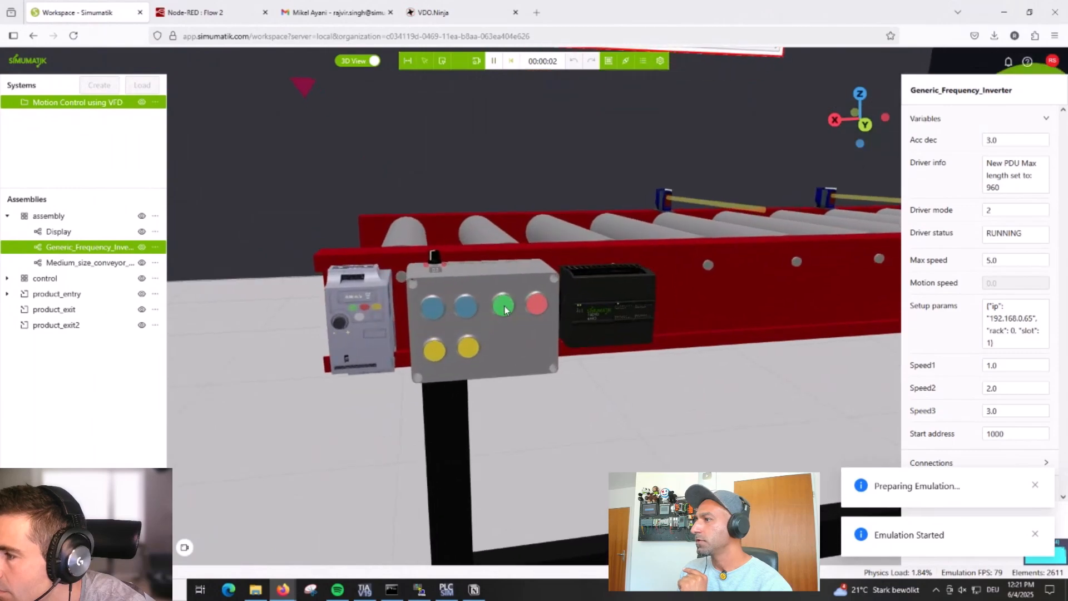
{"action": "scroll", "coordinate": [504, 310], "scroll_direction": "down", "scroll_amount": 5}
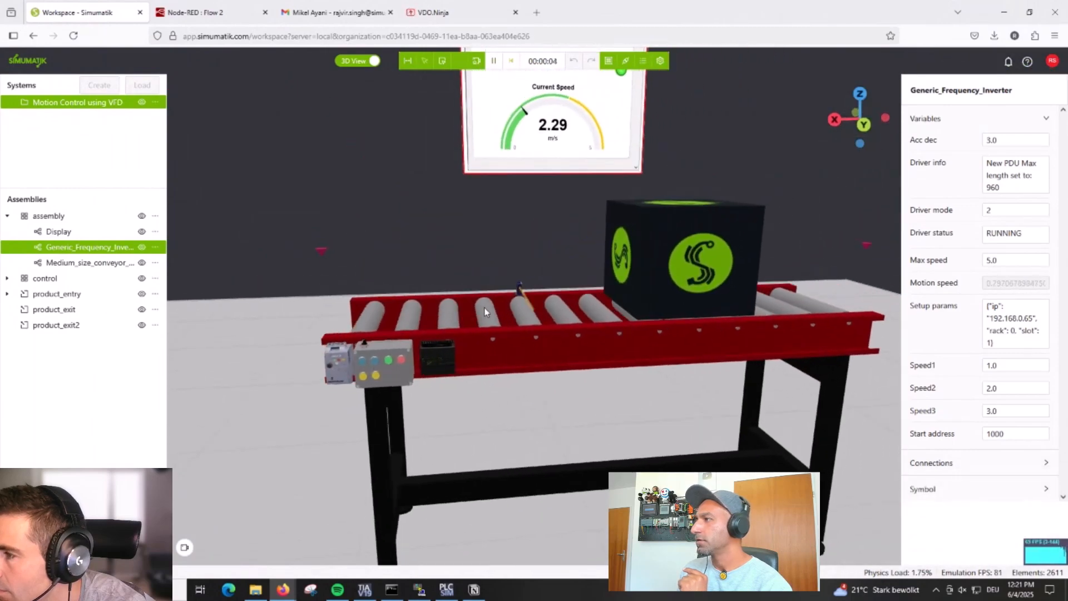
Place the Simumatik window beside the TIA Portal tag table and compare the iSpeed and IW1002 monitor values with the conveyor's speed
{"action": "left_click_drag", "start_coordinate": [791, 17], "coordinate": [235, 34]}
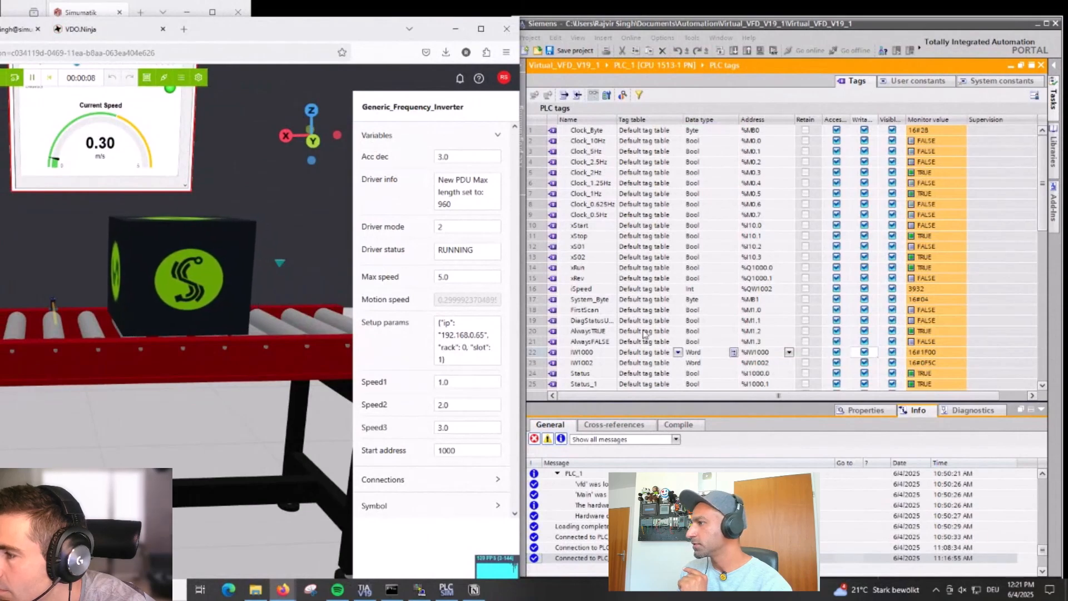
{"action": "left_click", "coordinate": [646, 332]}
{"action": "scroll", "coordinate": [604, 281], "scroll_direction": "down", "scroll_amount": 9}
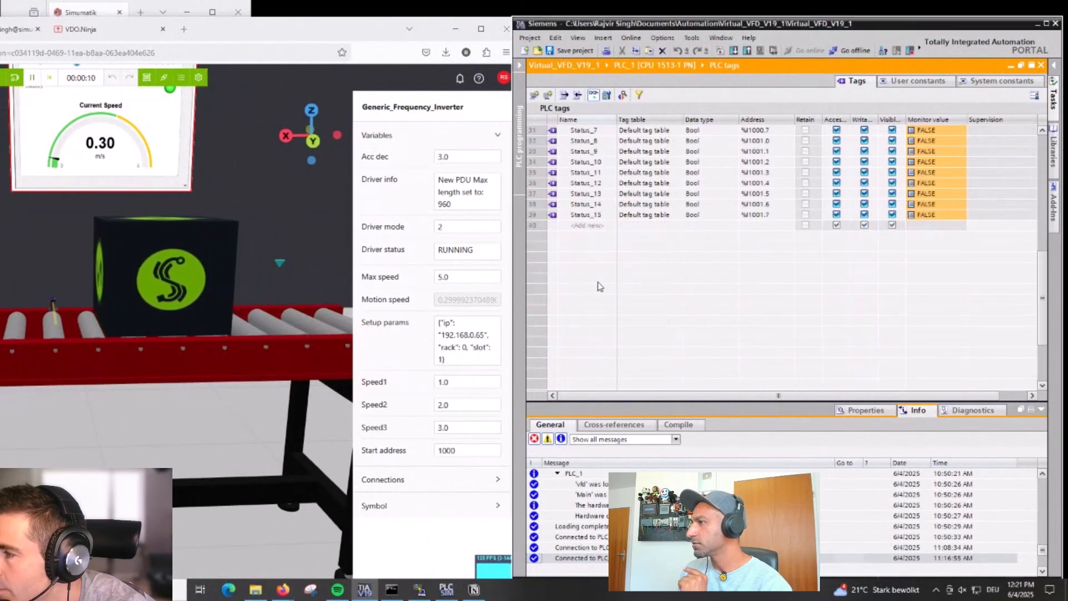
{"action": "scroll", "coordinate": [600, 286], "scroll_direction": "up", "scroll_amount": 9}
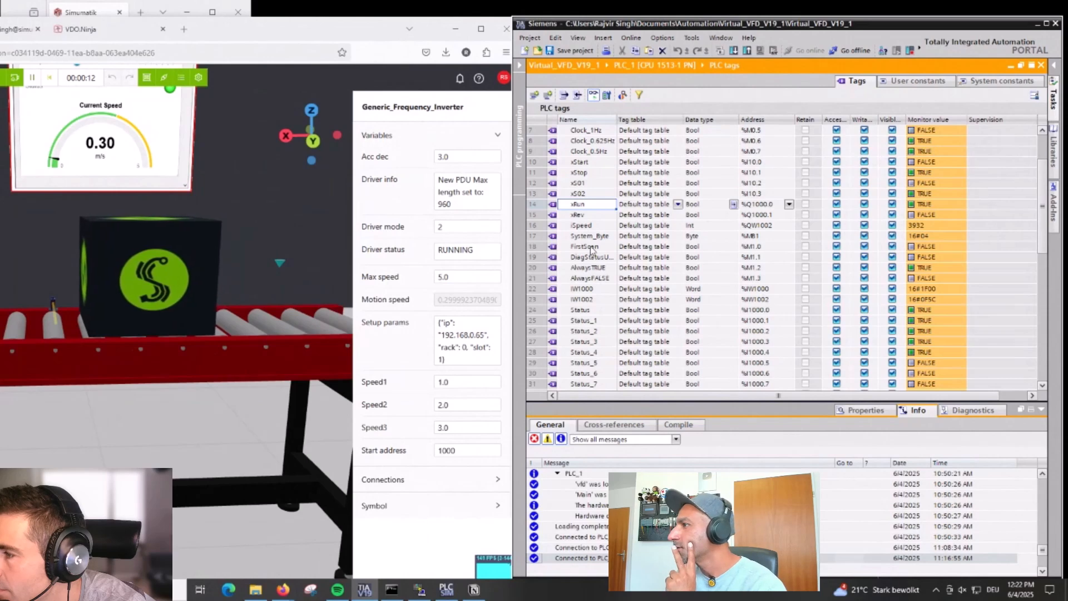
{"action": "scroll", "coordinate": [607, 259], "scroll_direction": "down", "scroll_amount": 3}
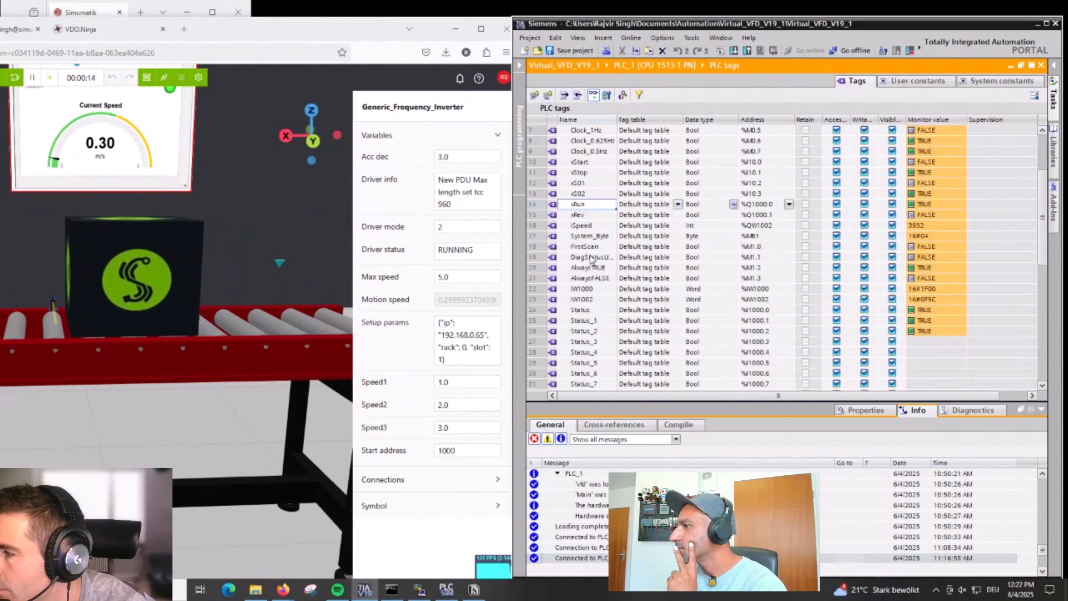
{"action": "left_click", "coordinate": [921, 194]}
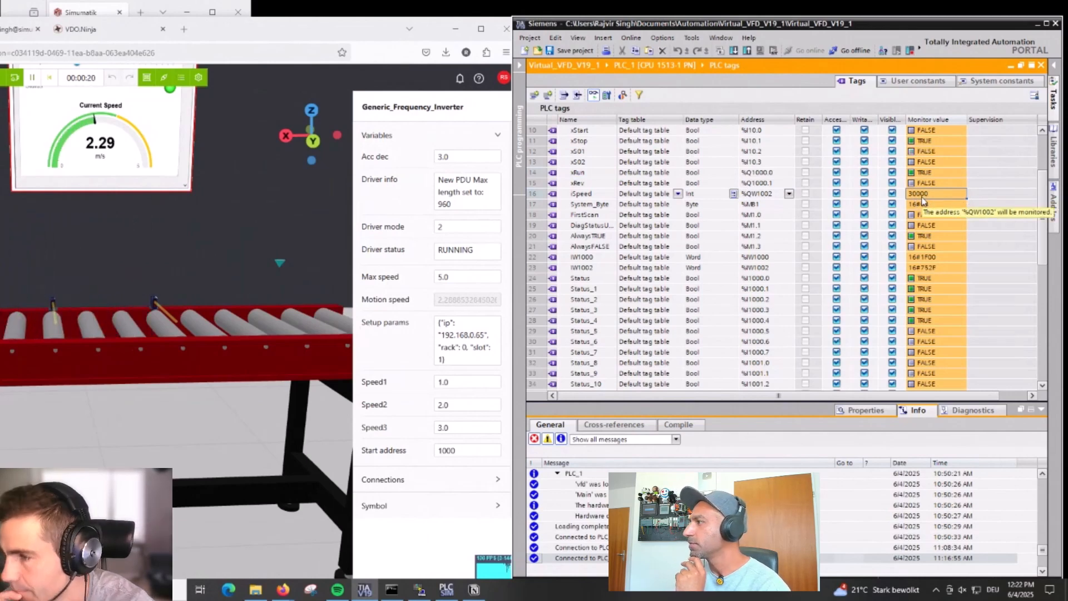
{"action": "left_click", "coordinate": [930, 270]}
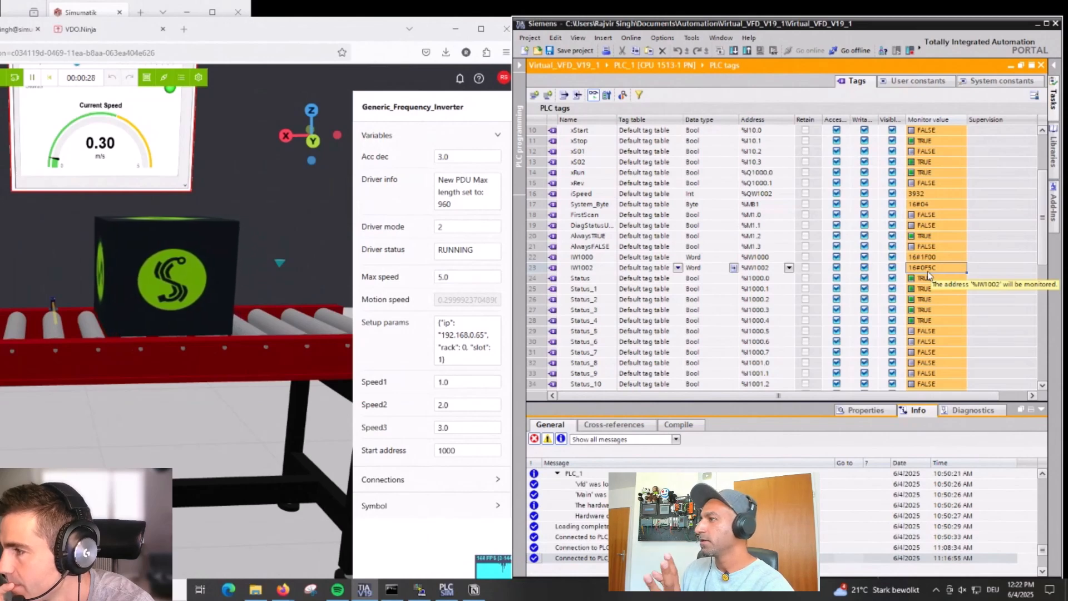
{"action": "left_click", "coordinate": [592, 269]}
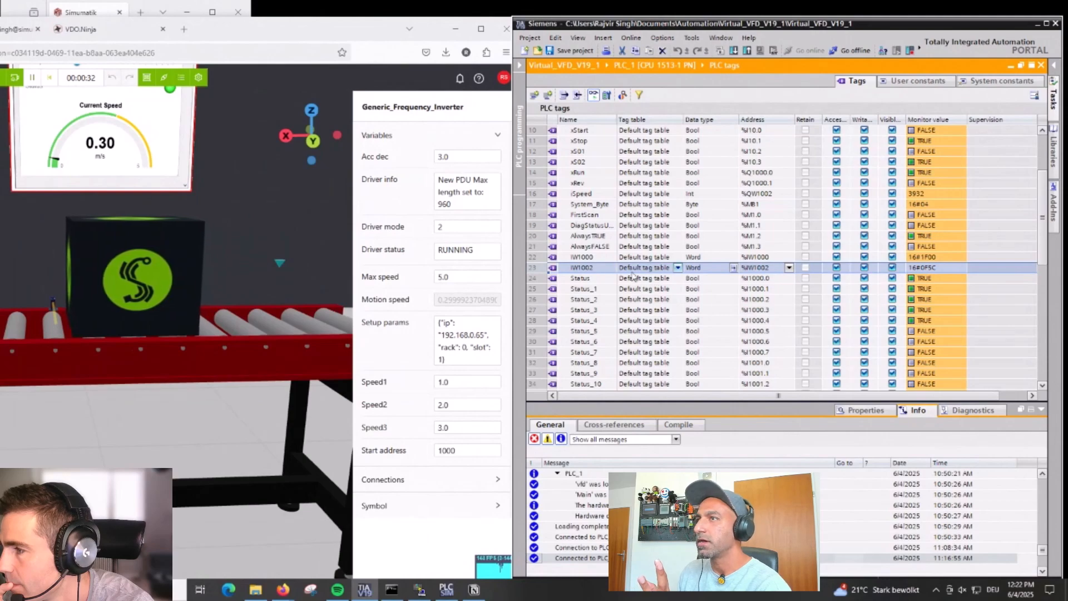
Switch to Node-RED and inspect the signal offsets in the Current Speed s7comm read node's connection, leaving the node unchanged
{"action": "left_click_drag", "start_coordinate": [371, 35], "coordinate": [625, 35]}
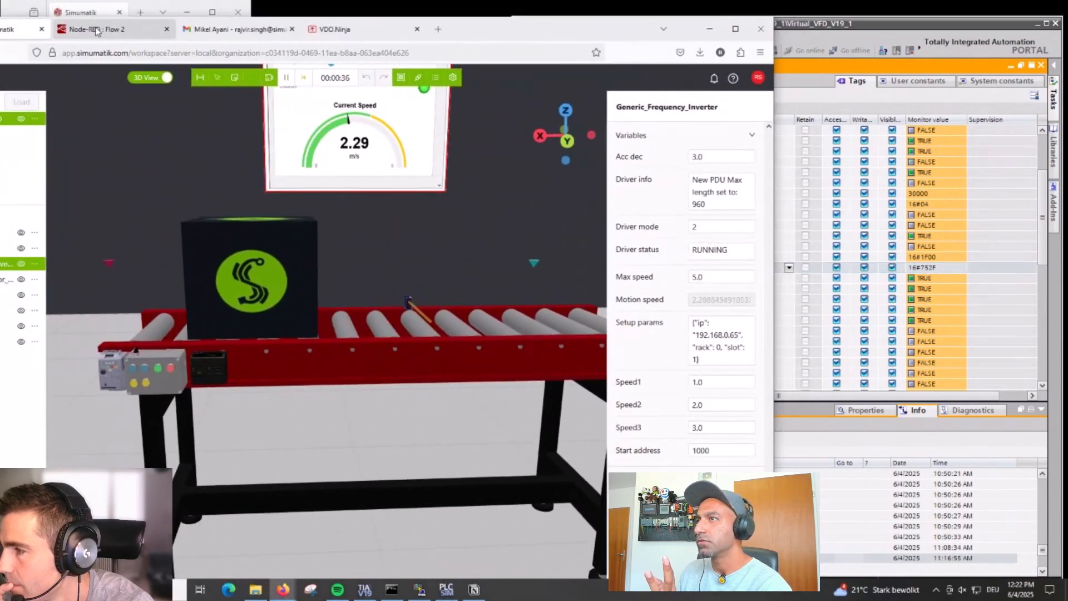
{"action": "left_click", "coordinate": [97, 31]}
{"action": "left_click_drag", "start_coordinate": [494, 37], "coordinate": [449, 35]}
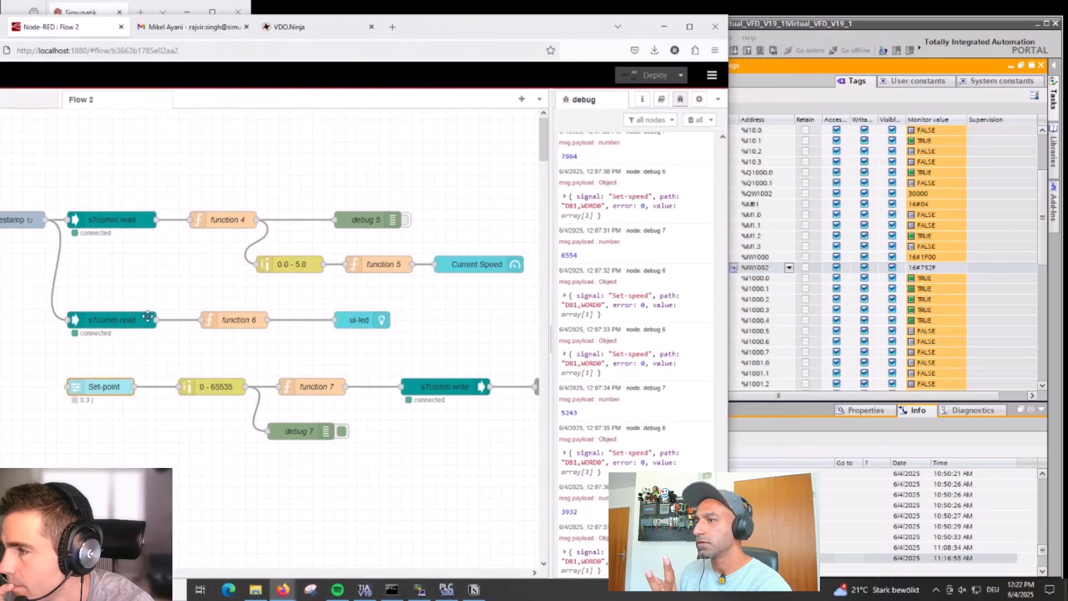
{"action": "double_click", "coordinate": [128, 218]}
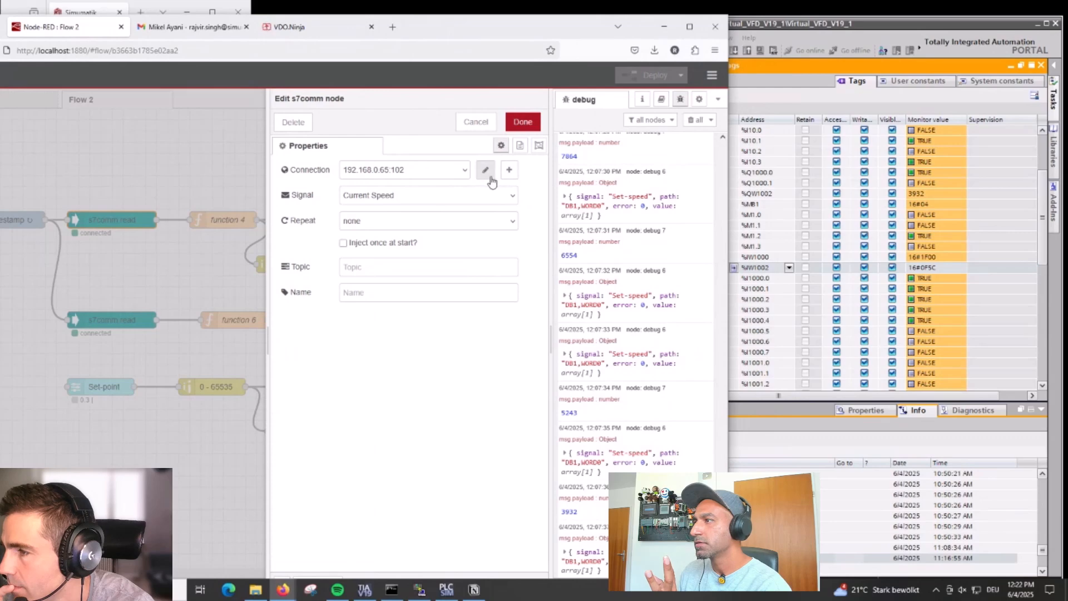
{"action": "left_click", "coordinate": [486, 170]}
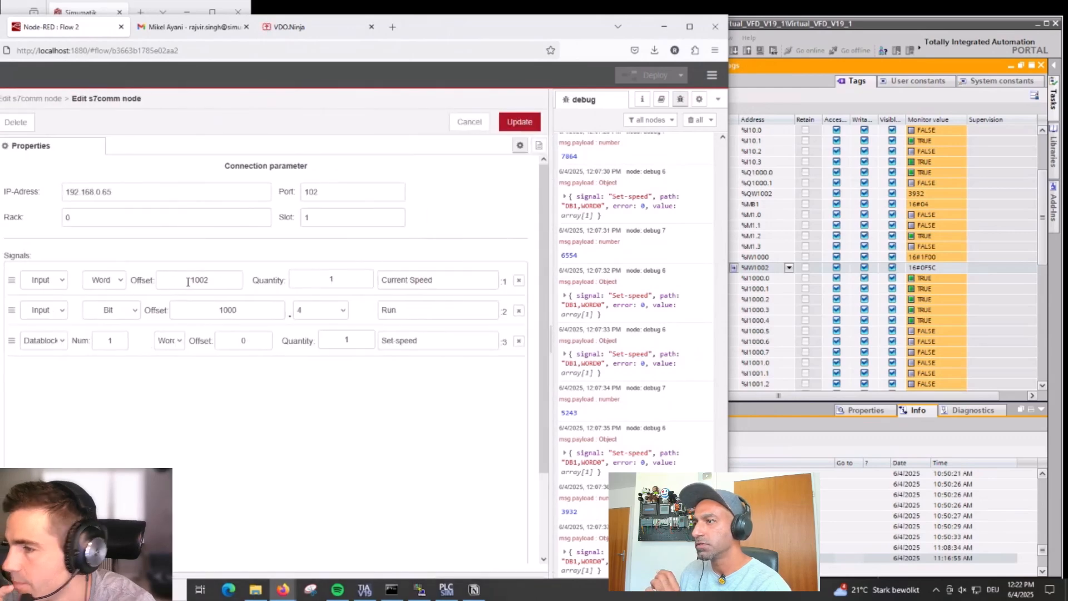
{"action": "left_click", "coordinate": [469, 122]}
{"action": "key", "text": "Escape"}
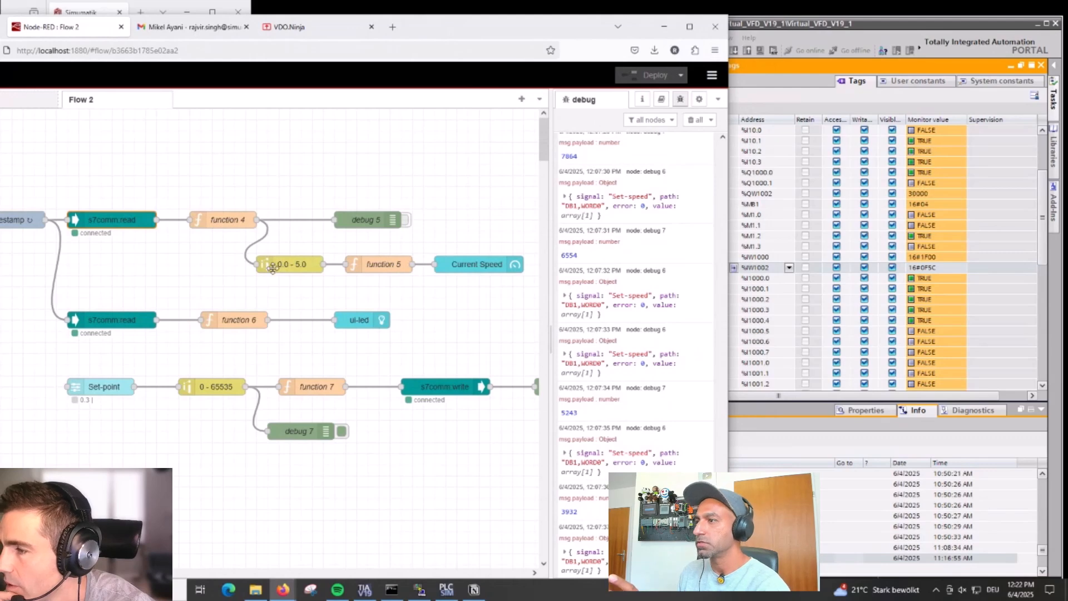
{"action": "left_click_drag", "start_coordinate": [392, 30], "coordinate": [458, 35]}
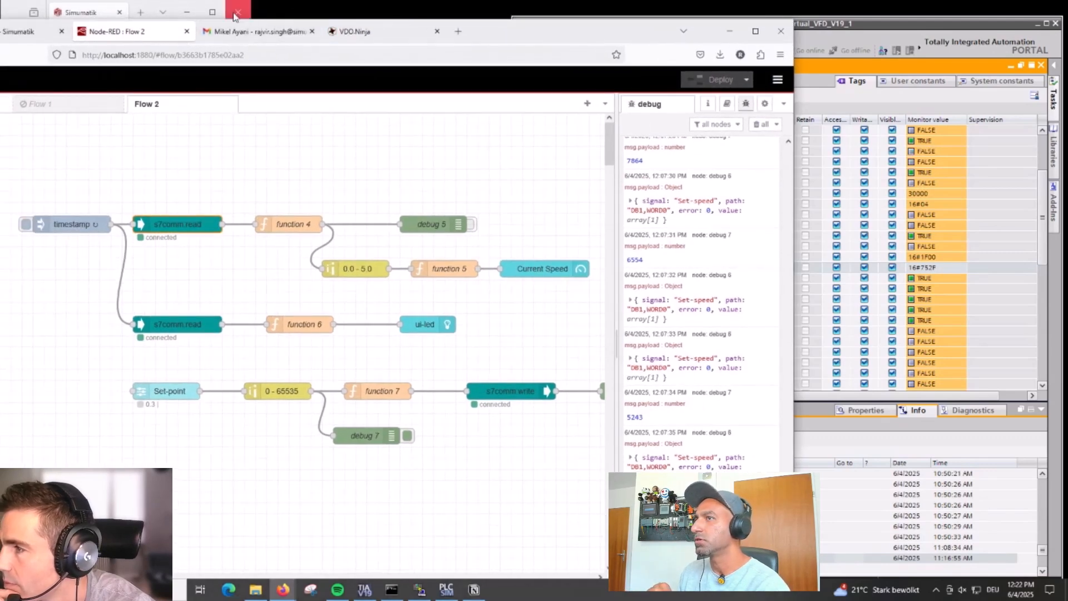
Switch to Simumatik and raise the VFD Status dashboard's Set-point slider to 0.8
{"action": "left_click", "coordinate": [25, 31]}
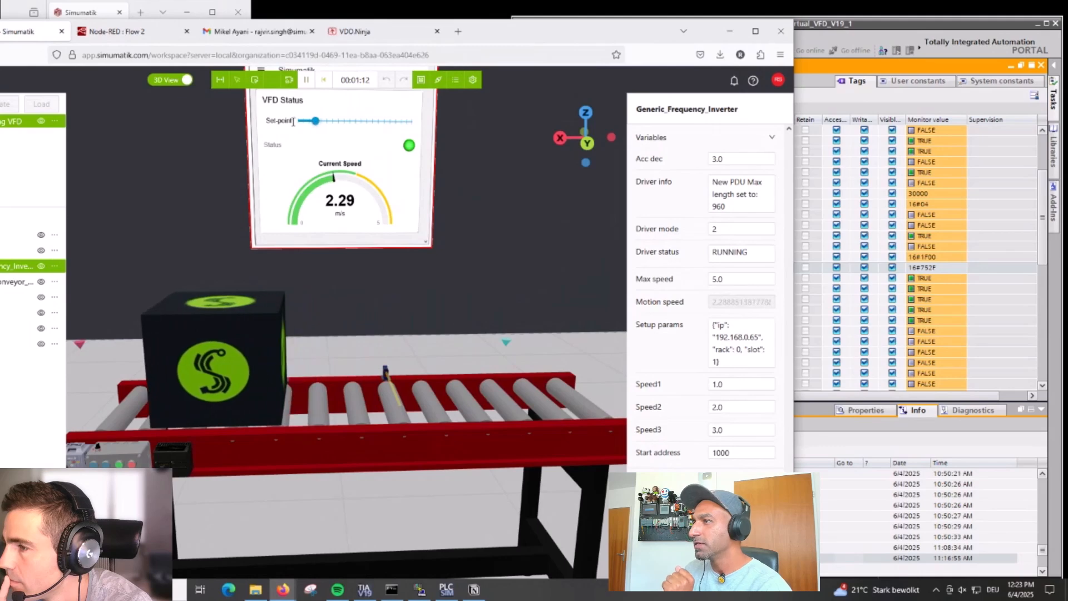
{"action": "left_click_drag", "start_coordinate": [318, 123], "coordinate": [345, 125]}
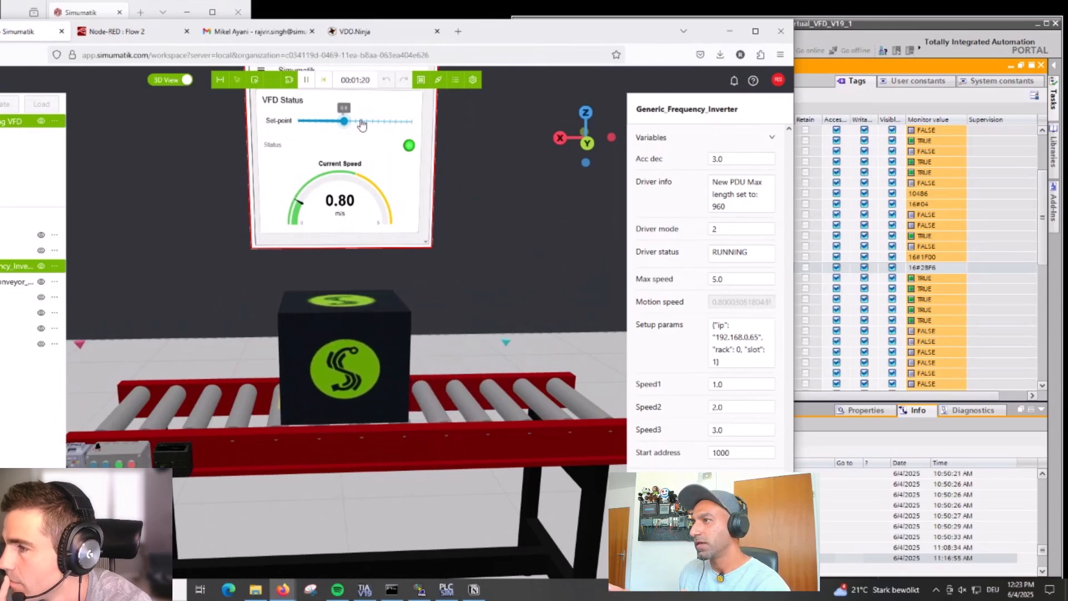
Switch to Node-RED and inspect the minimum, step and maximum range of the Set-point slider node
{"action": "left_click", "coordinate": [114, 31]}
{"action": "left_click", "coordinate": [162, 389]}
{"action": "double_click", "coordinate": [171, 393]}
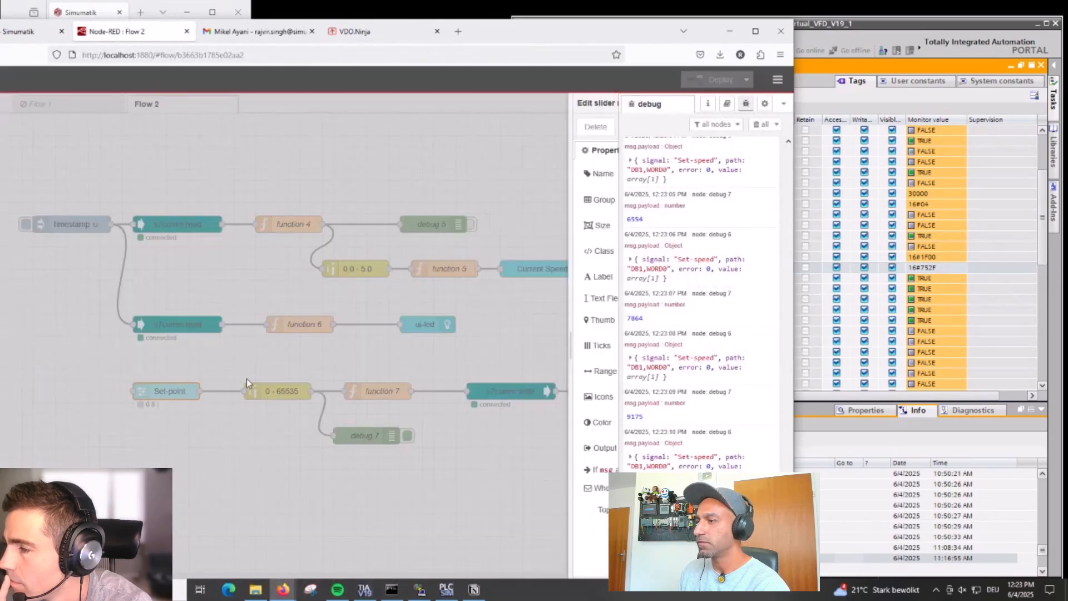
{"action": "left_click", "coordinate": [561, 371]}
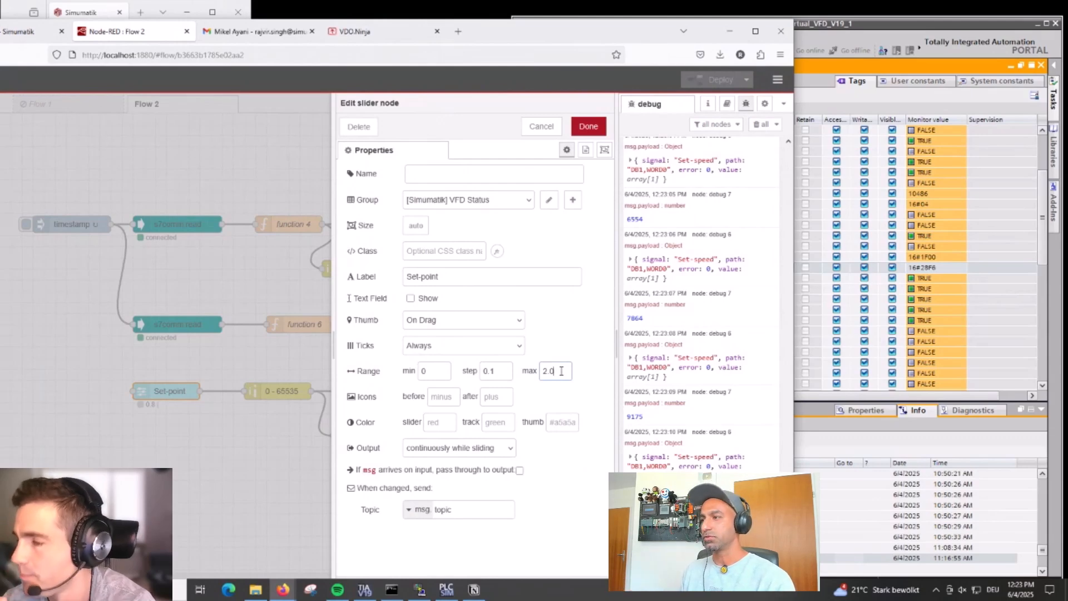
{"action": "left_click", "coordinate": [424, 374]}
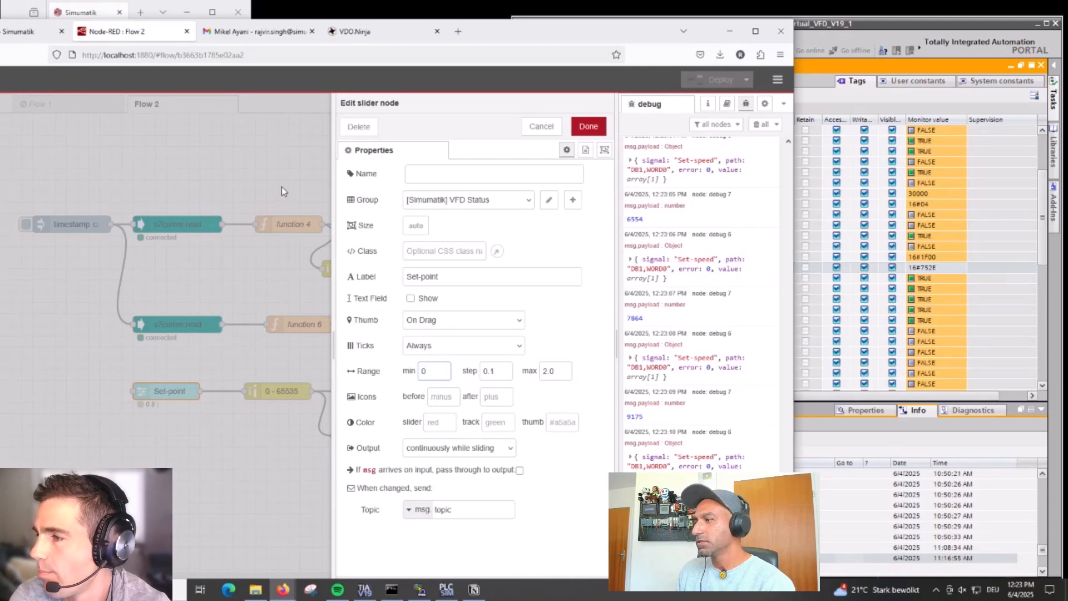
{"action": "key", "text": "ctrl+Return"}
Compare the Set-point slider's range with the input and target ranges of the connected 0 - 65535 node, leaving that range node unchanged
{"action": "left_click", "coordinate": [278, 394]}
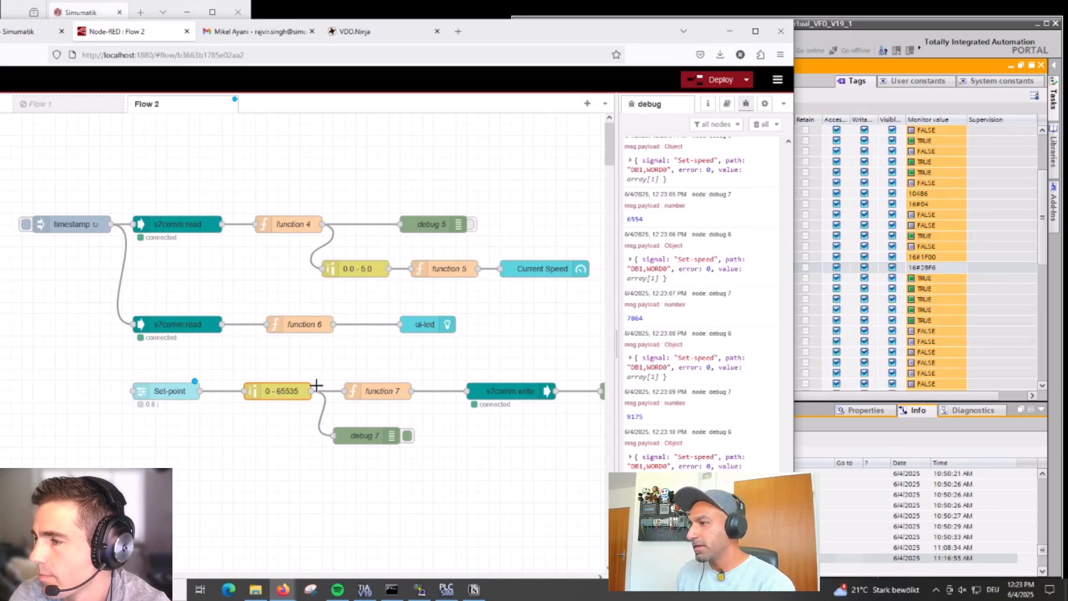
{"action": "double_click", "coordinate": [285, 393]}
{"action": "left_click", "coordinate": [243, 382]}
{"action": "double_click", "coordinate": [184, 389]}
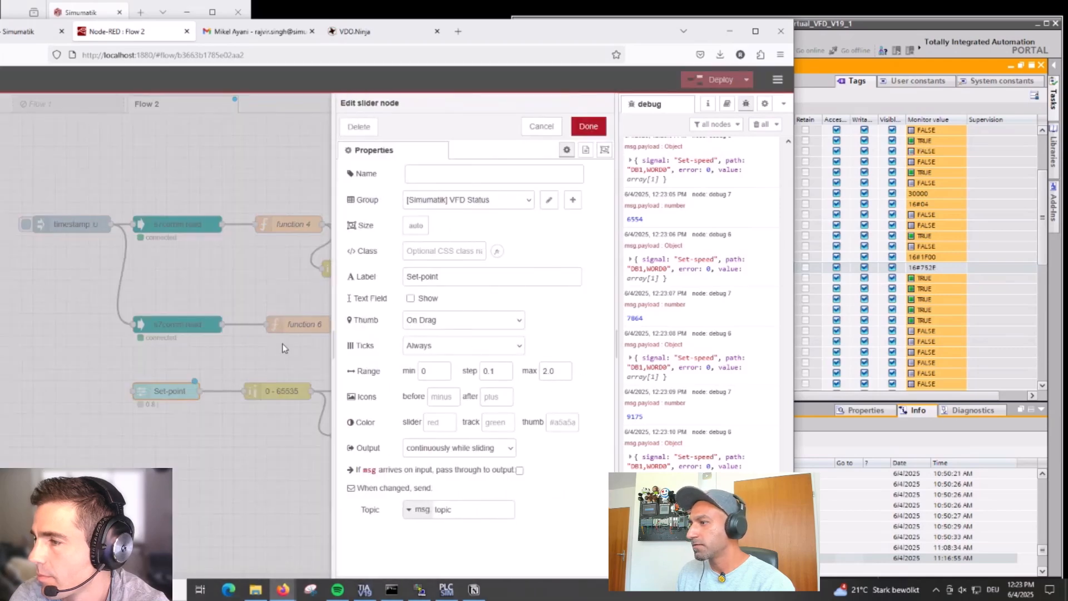
{"action": "left_click", "coordinate": [283, 348]}
{"action": "double_click", "coordinate": [189, 392]}
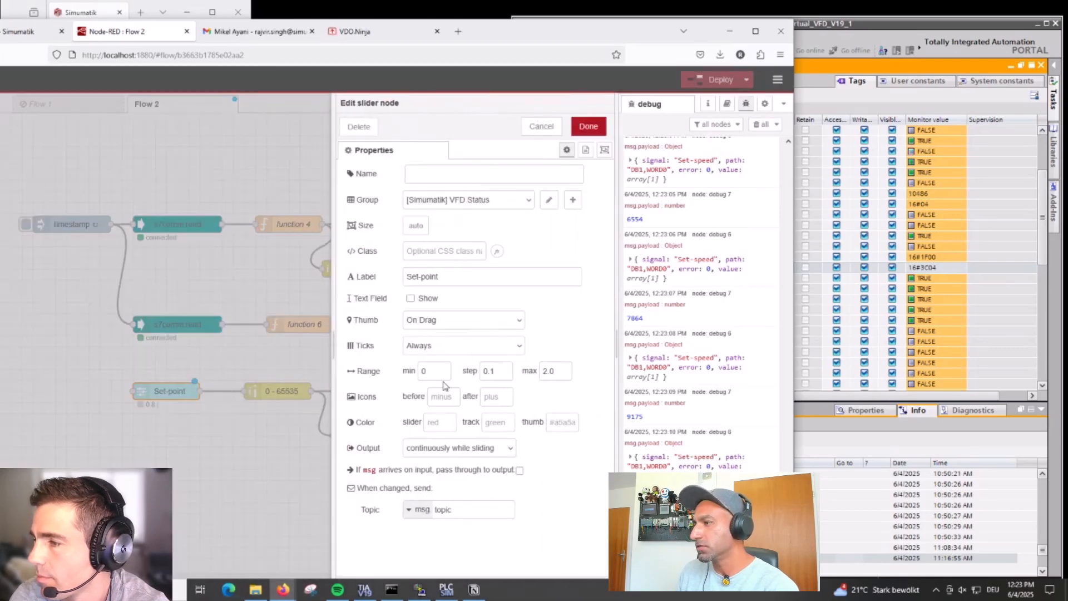
{"action": "left_click", "coordinate": [238, 363]}
{"action": "double_click", "coordinate": [278, 391]}
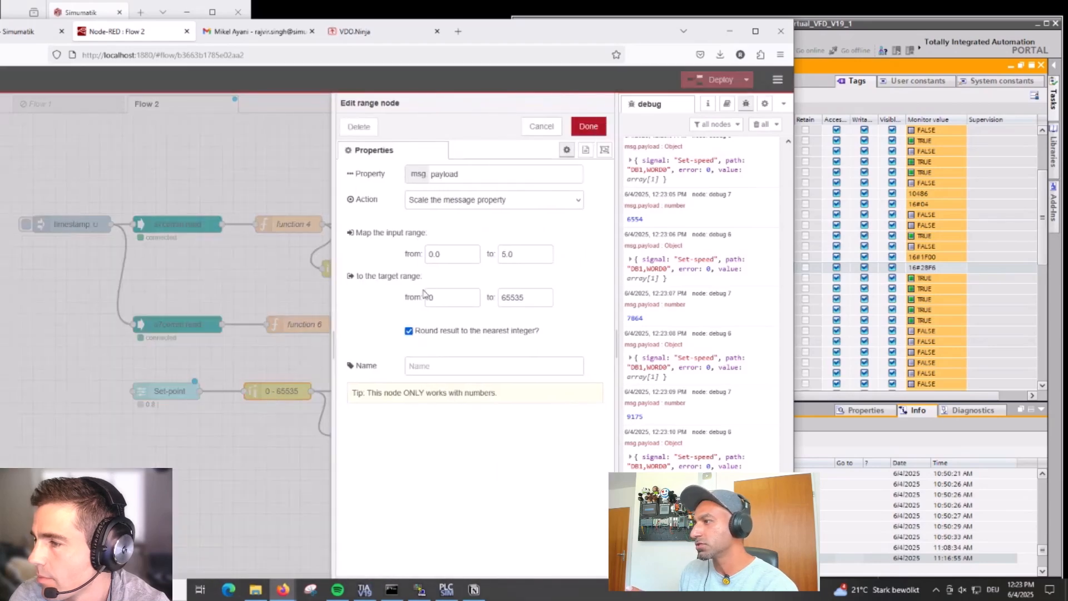
{"action": "left_click", "coordinate": [528, 251]}
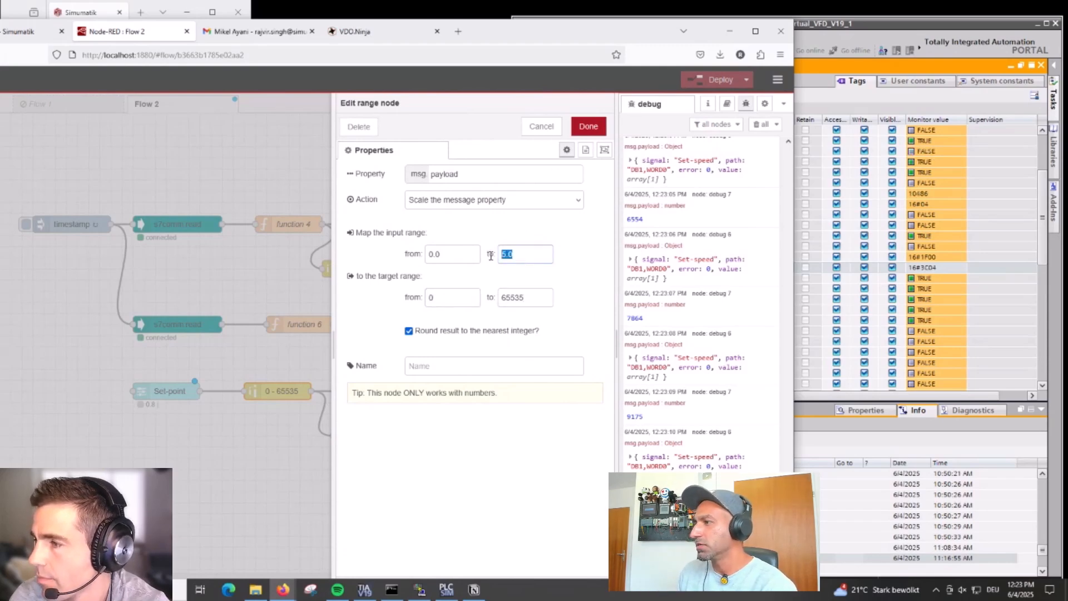
{"action": "left_click", "coordinate": [538, 128]}
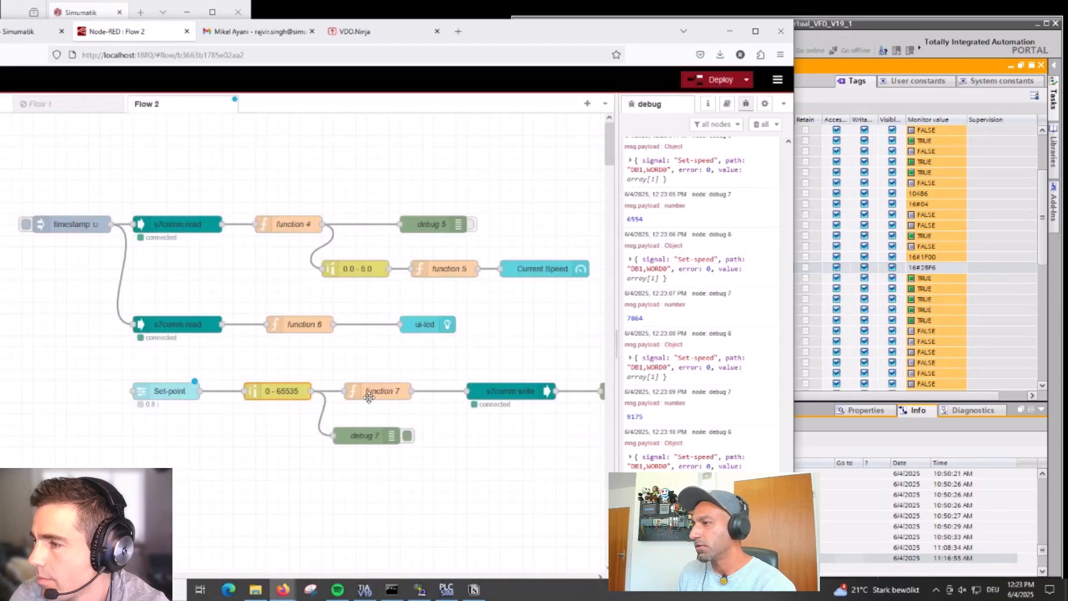
Inspect the message code of function 7 and the Set-speed signal definition in the s7comm write node's connection
{"action": "double_click", "coordinate": [368, 396]}
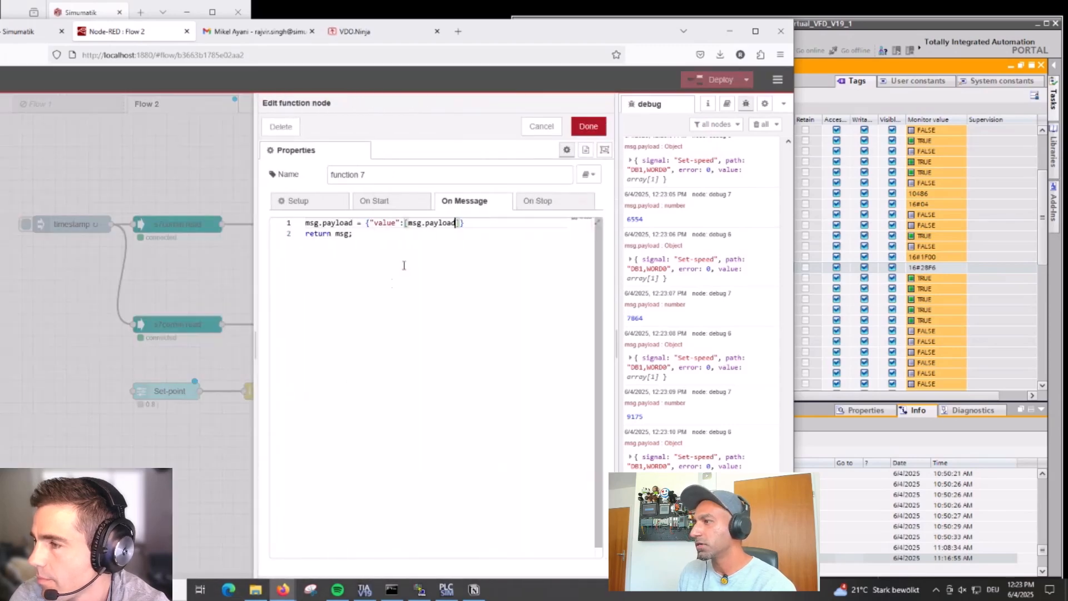
{"action": "left_click", "coordinate": [544, 128]}
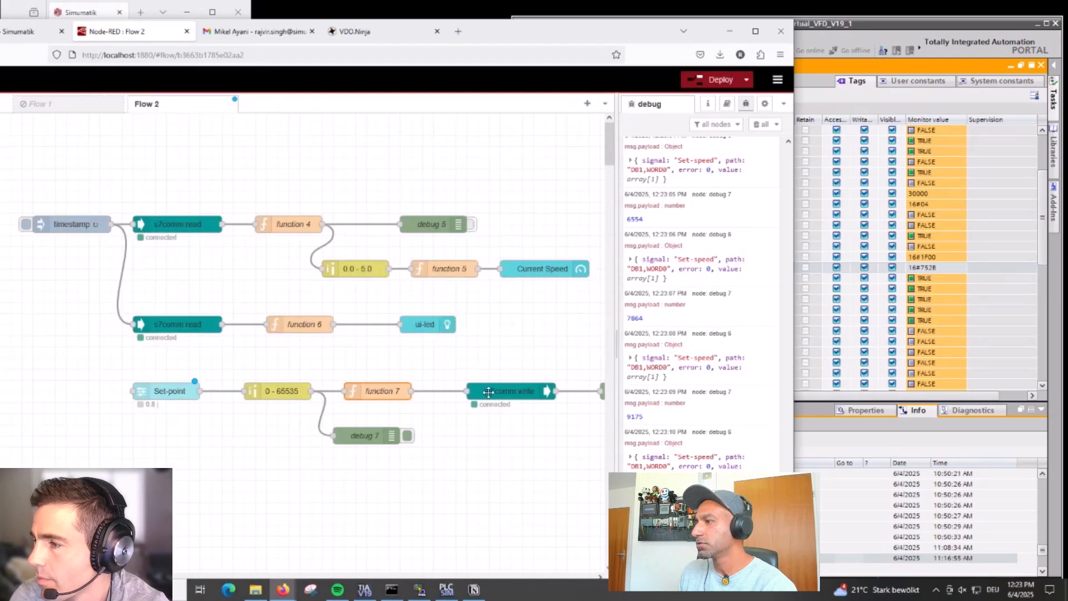
{"action": "double_click", "coordinate": [486, 395]}
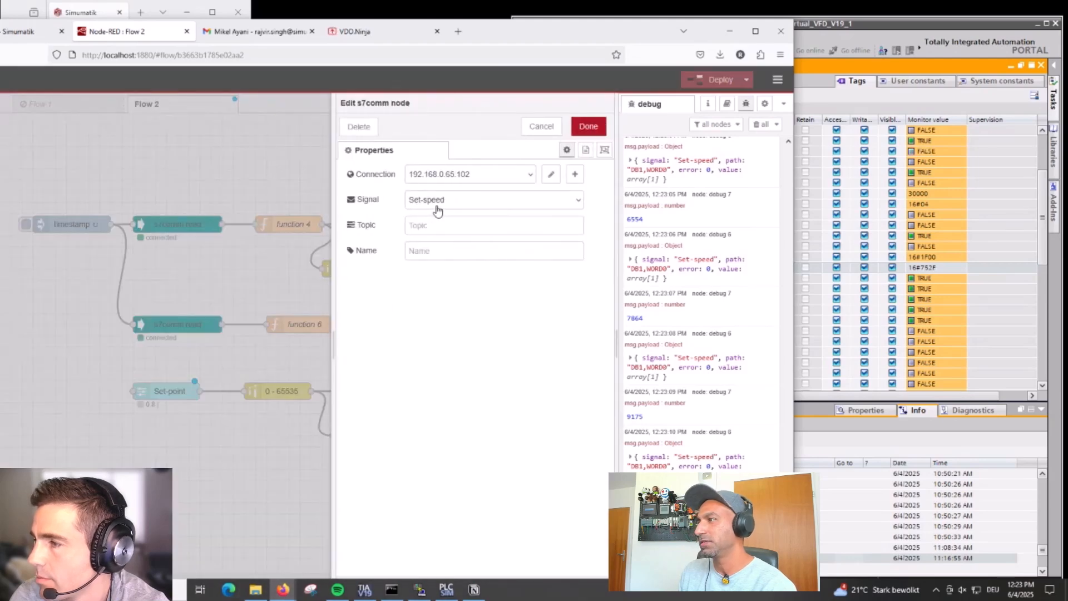
{"action": "left_click", "coordinate": [551, 177]}
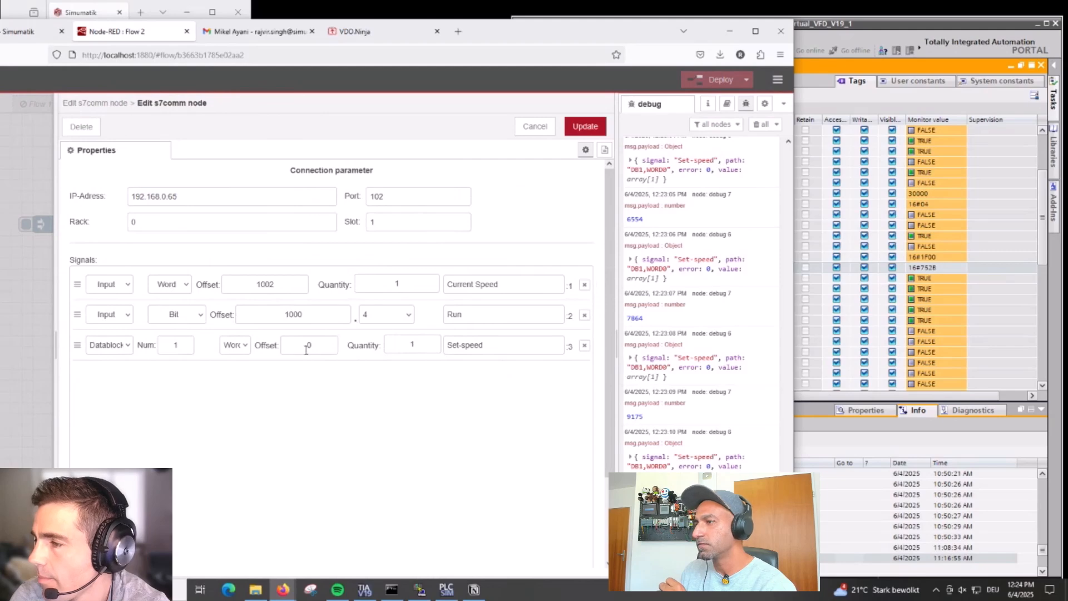
{"action": "left_click", "coordinate": [576, 127]}
Switch to TIA Portal, expand the project tree and open the vfd [DB1] data block
{"action": "left_click", "coordinate": [987, 236]}
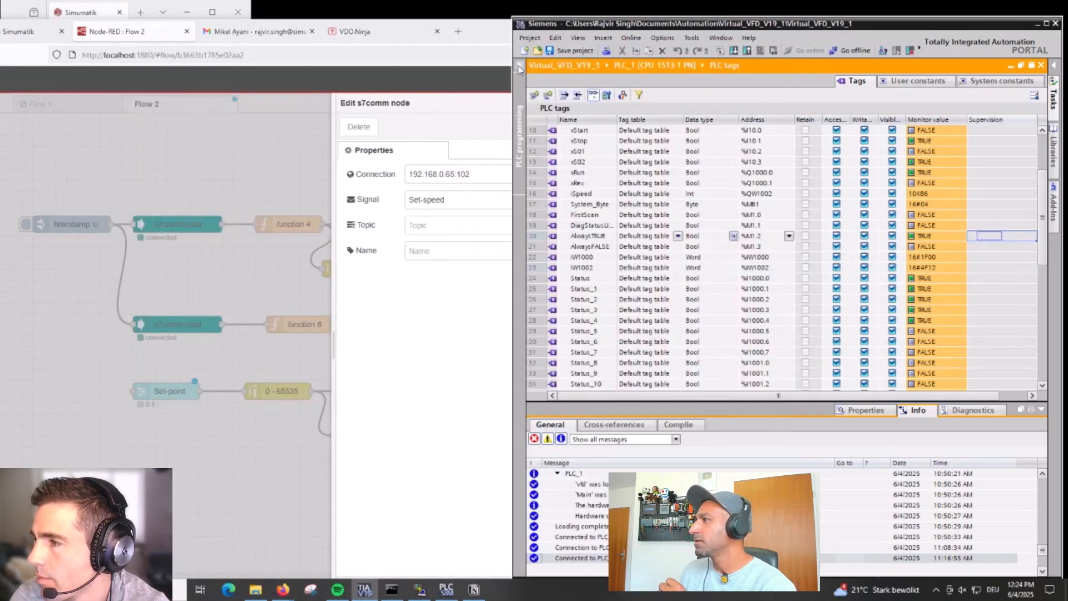
{"action": "left_click", "coordinate": [520, 66]}
{"action": "double_click", "coordinate": [591, 225]}
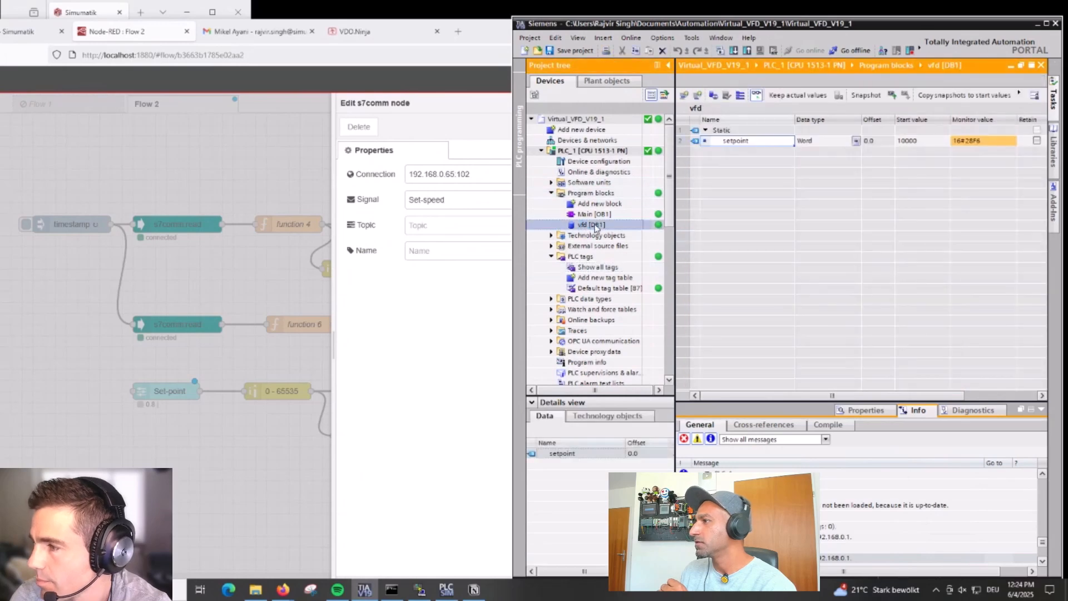
Compare the Set-speed signal's datablock number and offset in Node-RED with the setpoint word in TIA Portal's vfd block
{"action": "left_click", "coordinate": [492, 267]}
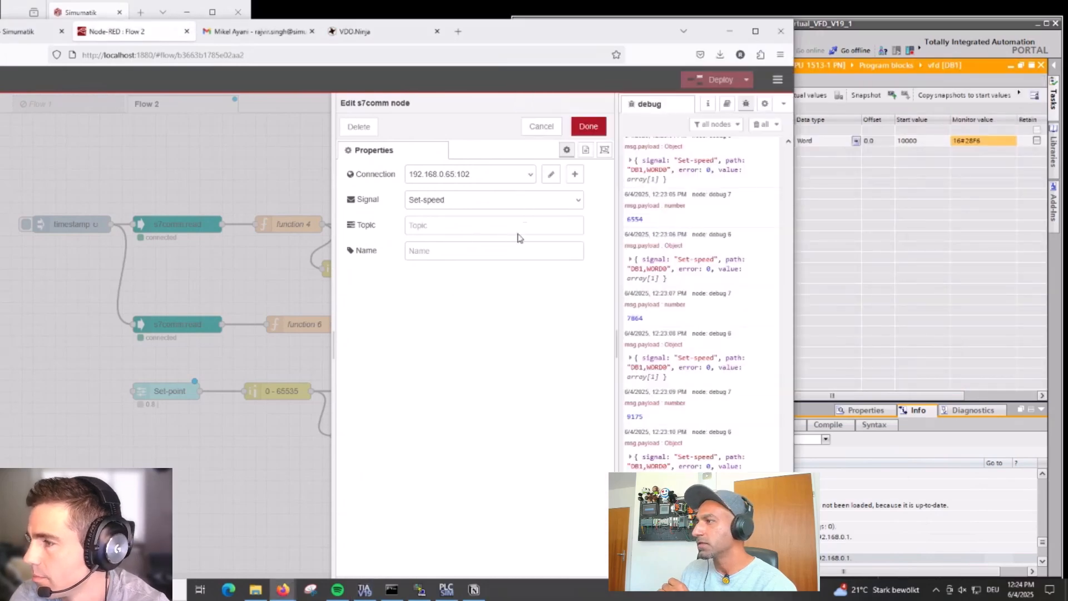
{"action": "left_click", "coordinate": [551, 175]}
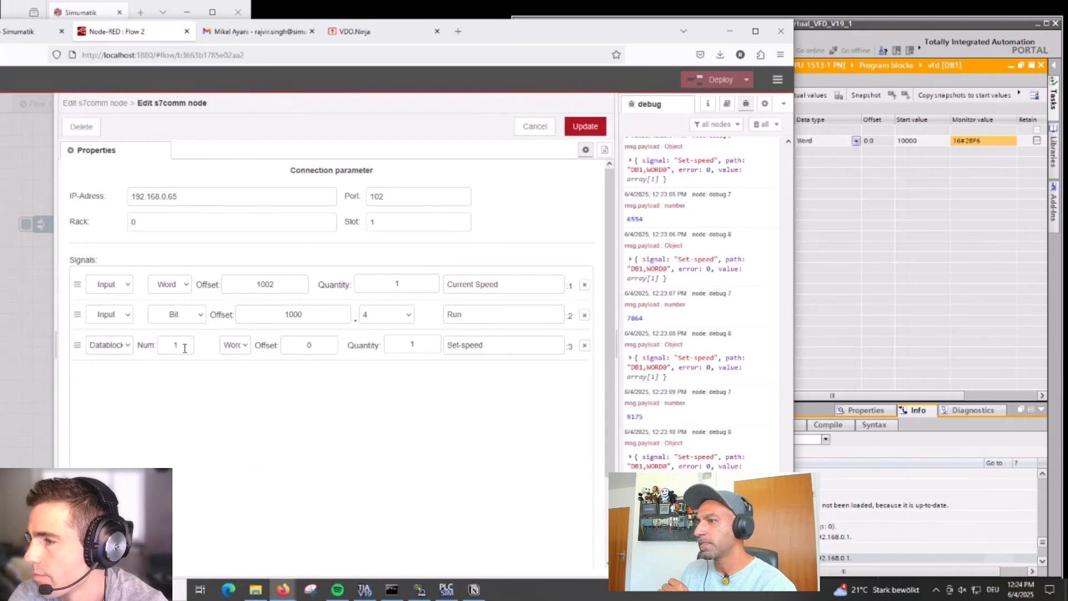
{"action": "left_click", "coordinate": [866, 146]}
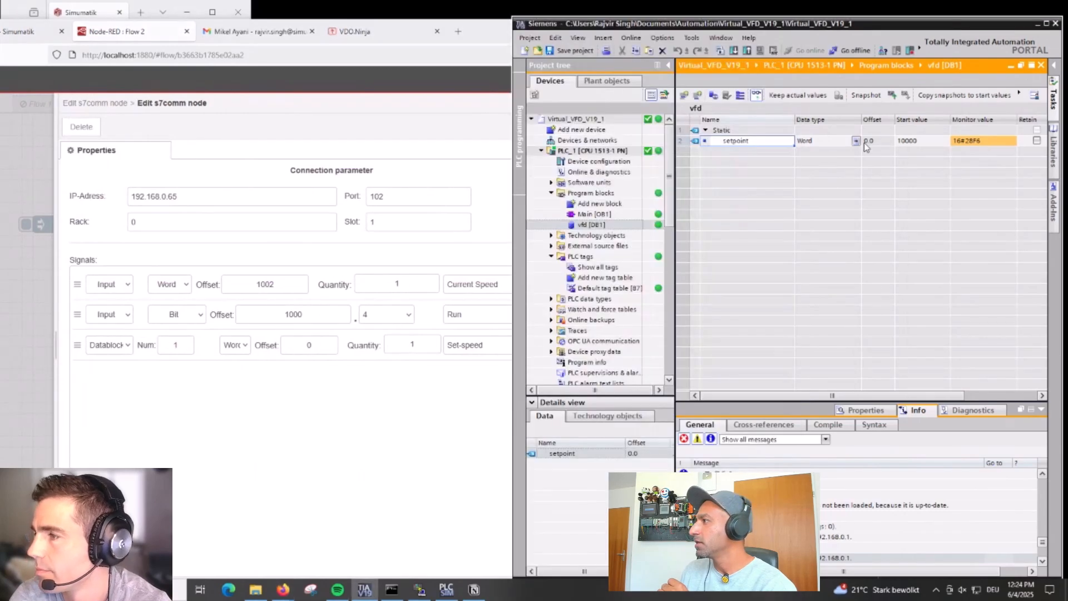
{"action": "left_click", "coordinate": [310, 346]}
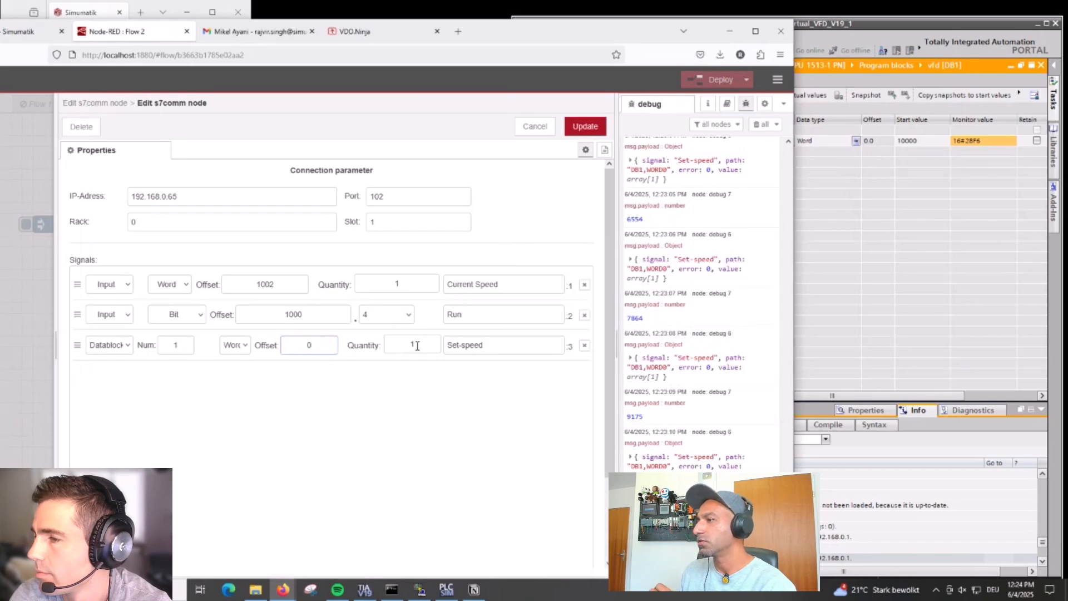
{"action": "left_click", "coordinate": [534, 126]}
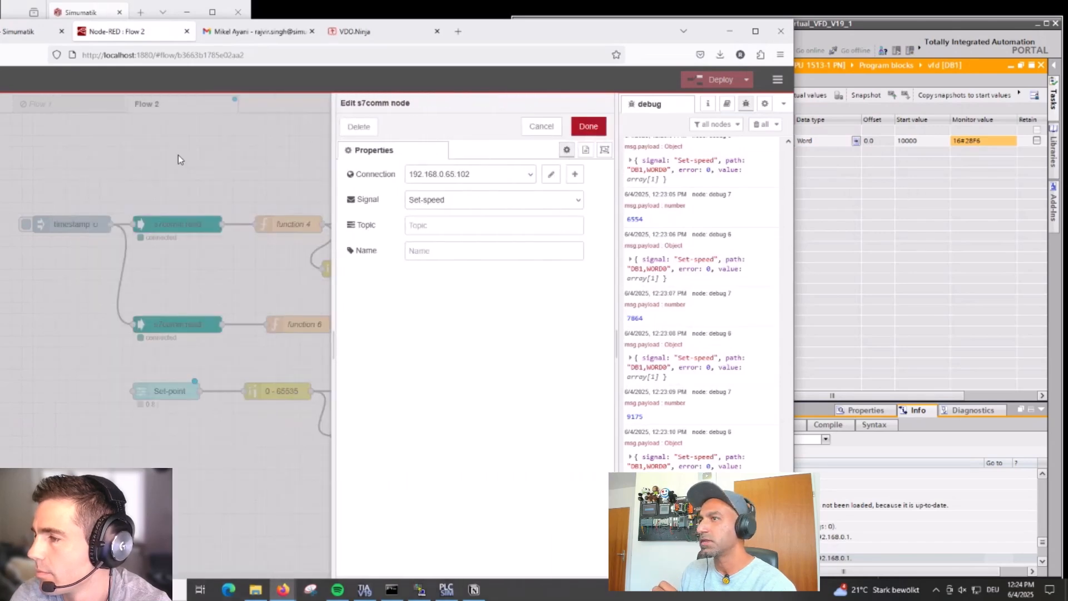
{"action": "left_click", "coordinate": [584, 127]}
Switch to Simumatik, lower the Set-point slider to 0.5 and check the setpoint monitor value in TIA Portal's vfd block
{"action": "left_click", "coordinate": [30, 35]}
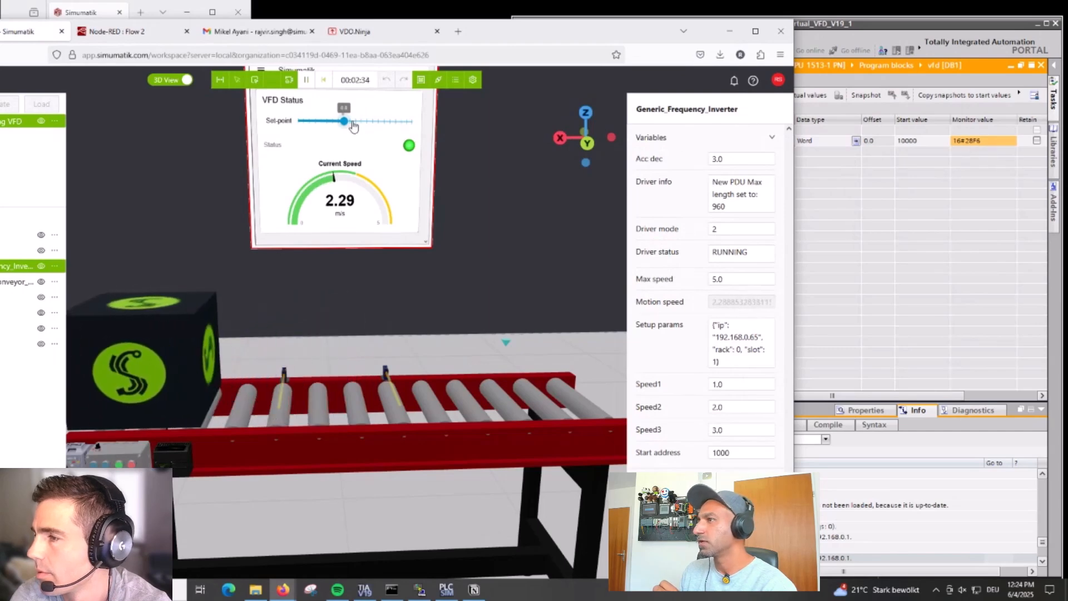
{"action": "left_click_drag", "start_coordinate": [344, 121], "coordinate": [334, 126]}
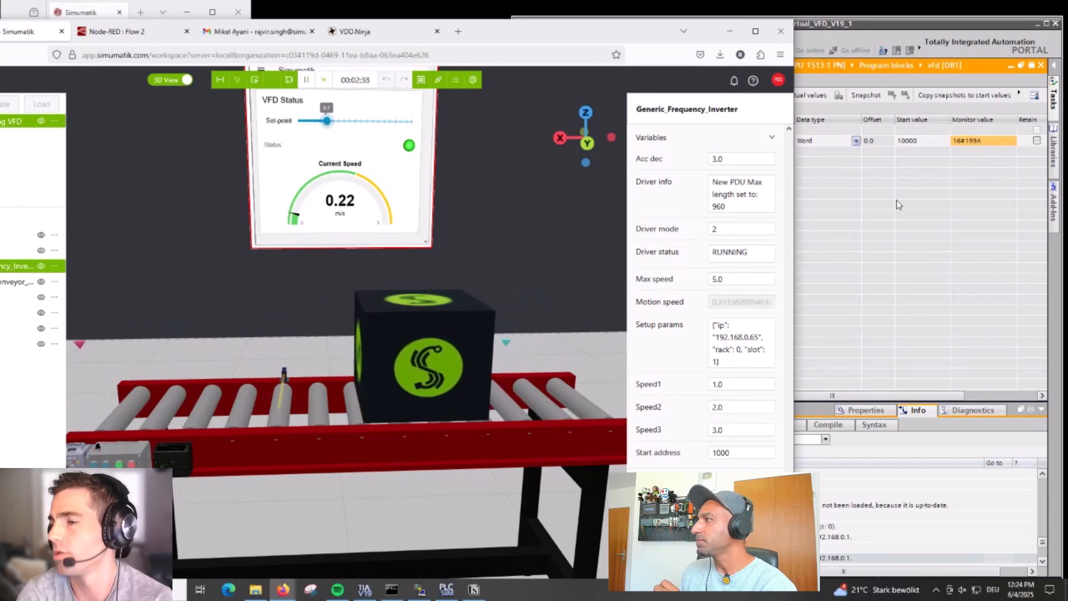
{"action": "left_click", "coordinate": [910, 212]}
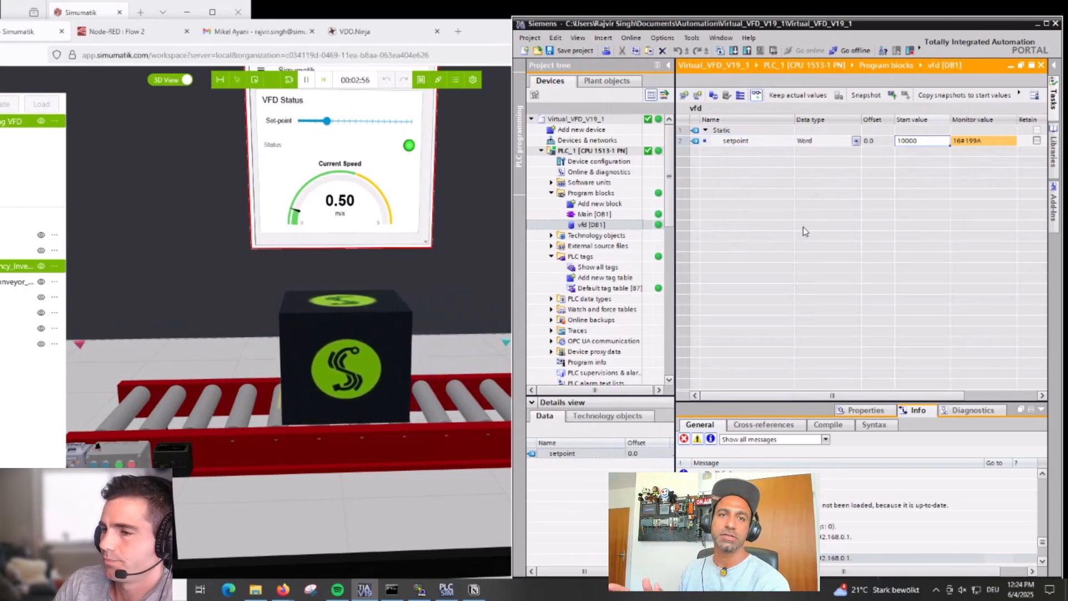
Open Main [OB1] and watch Network 3 move the vfd setpoint to iSpeed while the box passes the conveyor sensors in Simumatik
{"action": "double_click", "coordinate": [591, 215]}
{"action": "scroll", "coordinate": [840, 262], "scroll_direction": "down", "scroll_amount": 5}
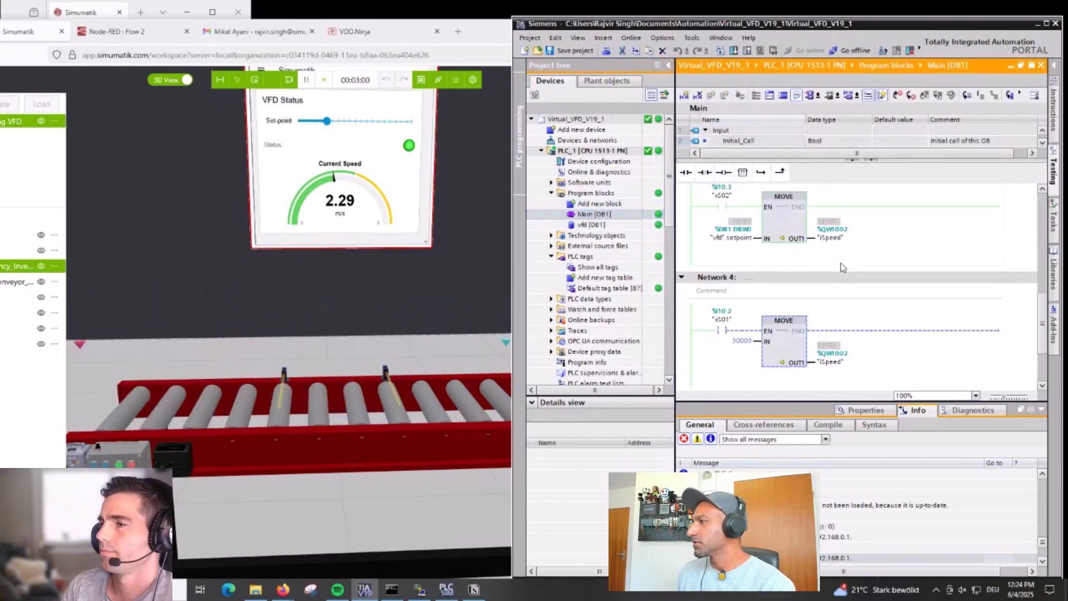
{"action": "scroll", "coordinate": [751, 262], "scroll_direction": "up", "scroll_amount": 2}
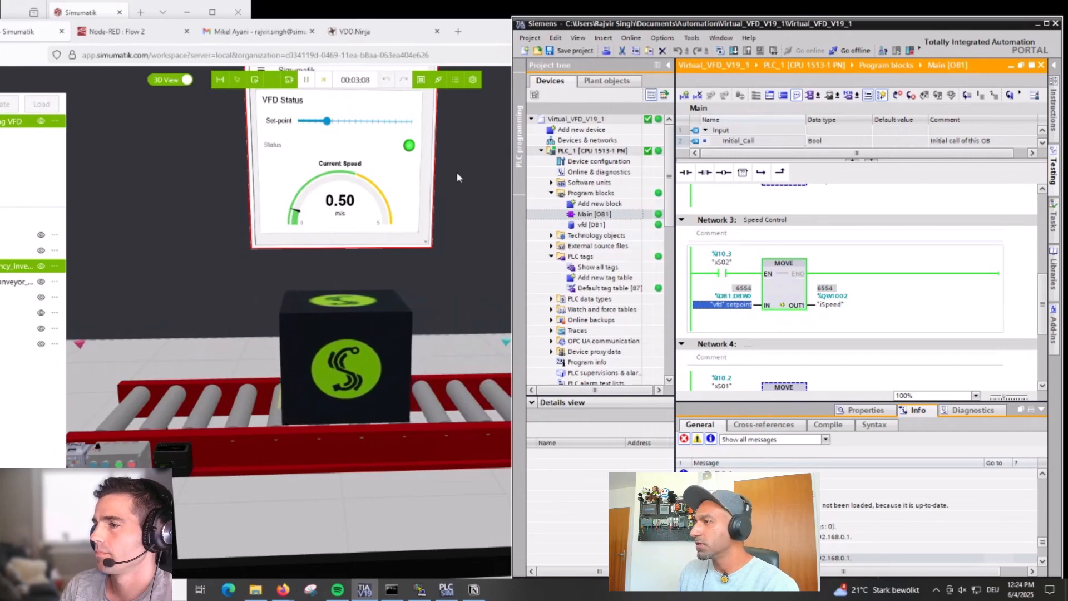
{"action": "left_click", "coordinate": [439, 301]}
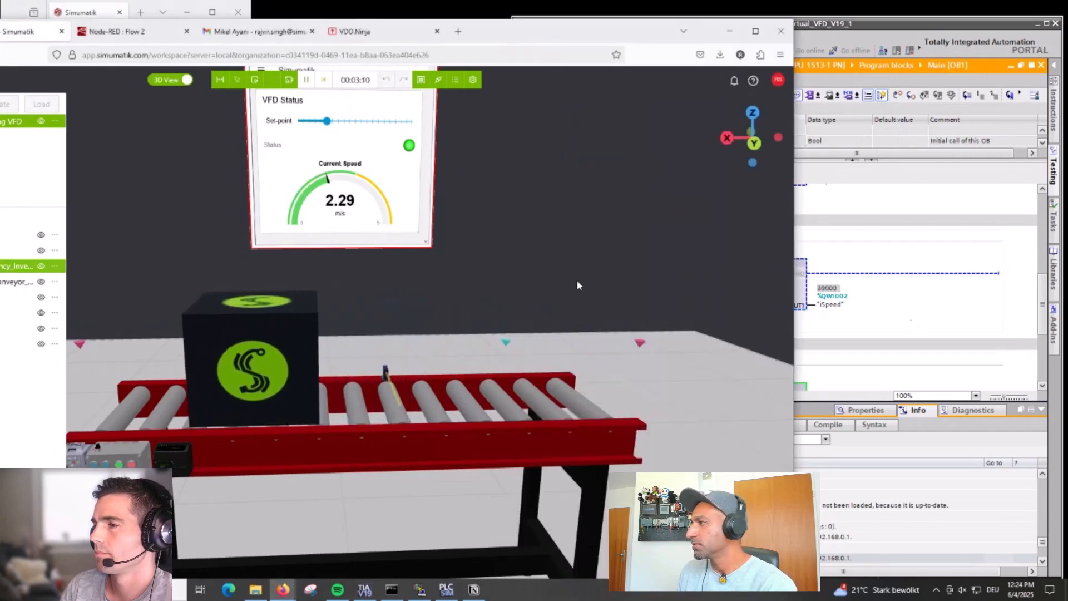
{"action": "left_click", "coordinate": [868, 300]}
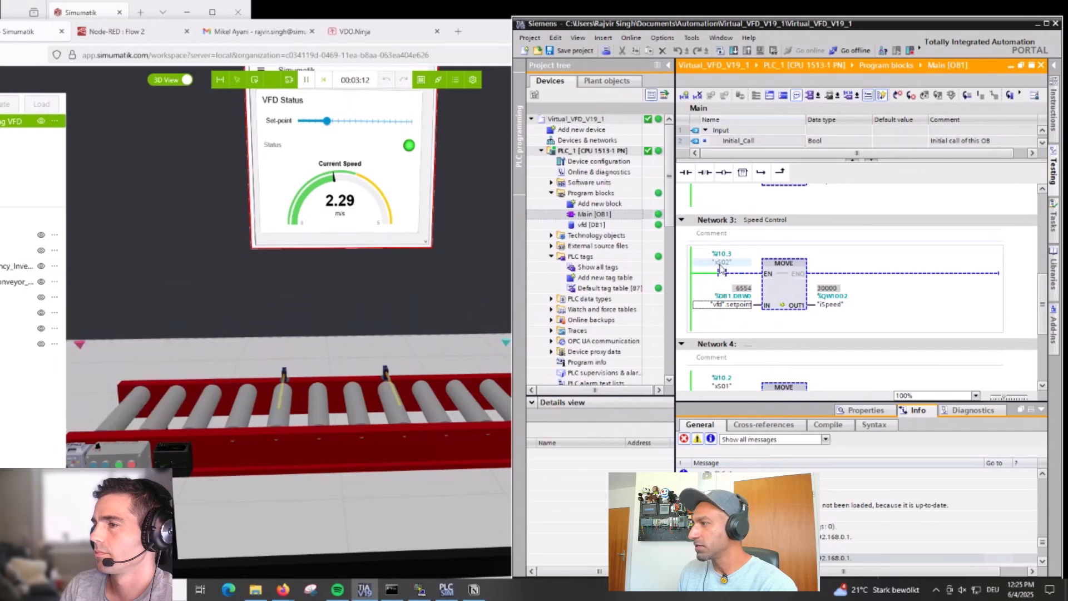
Switch to Simumatik and examine the digital input lights on the 16DIO 4AIO module beside the conveyor's push-button box
{"action": "left_click", "coordinate": [318, 296]}
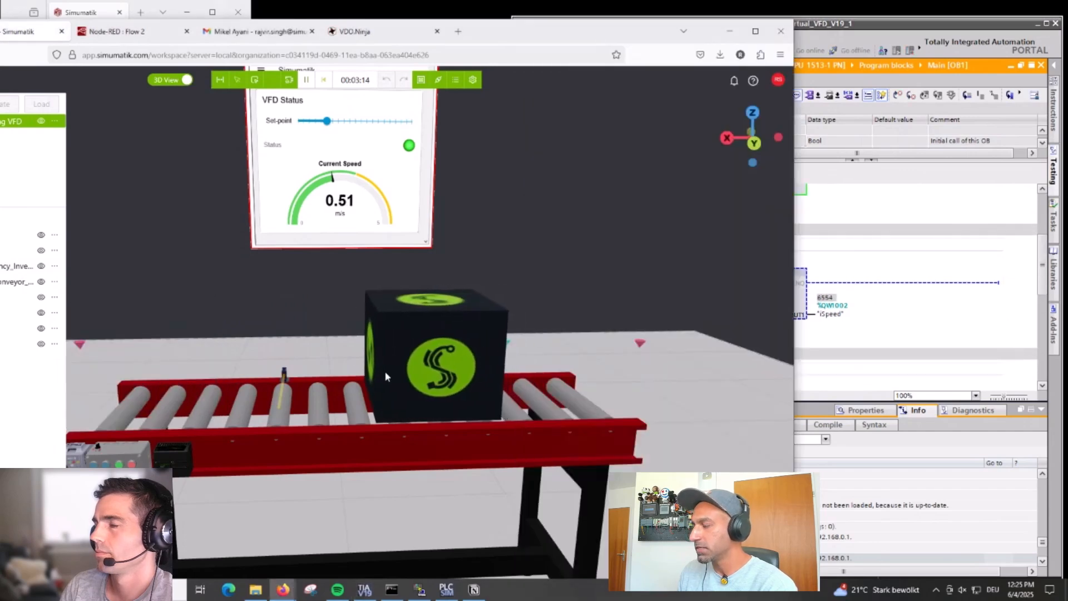
{"action": "scroll", "coordinate": [312, 355], "scroll_direction": "down", "scroll_amount": 1}
{"action": "right_click_drag", "start_coordinate": [204, 443], "coordinate": [296, 389]}
{"action": "scroll", "coordinate": [296, 388], "scroll_direction": "up", "scroll_amount": 8}
{"action": "scroll", "coordinate": [394, 387], "scroll_direction": "up", "scroll_amount": 2}
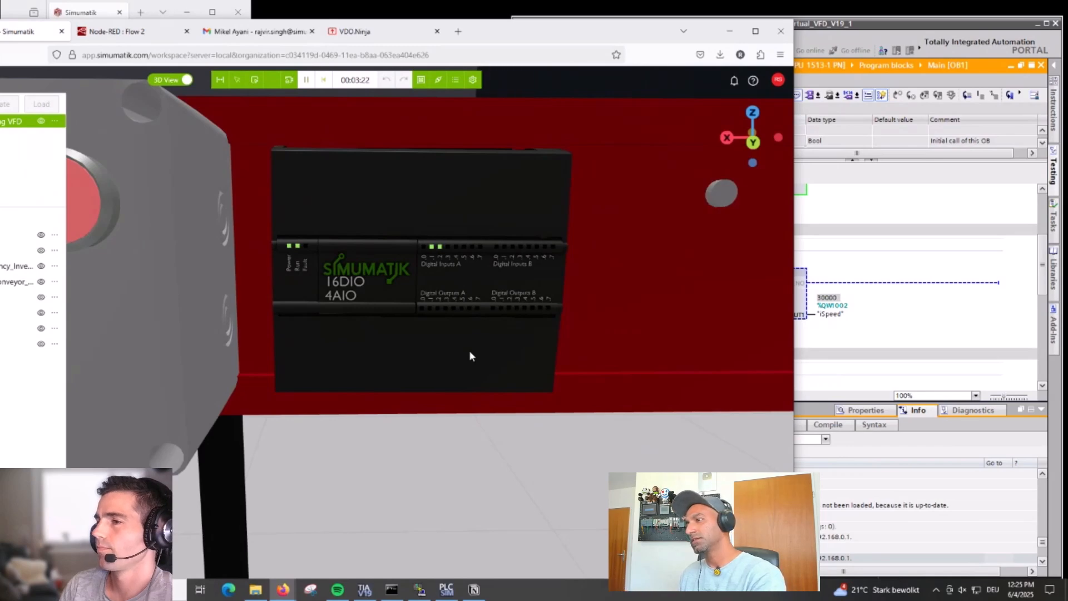
{"action": "scroll", "coordinate": [448, 341], "scroll_direction": "down", "scroll_amount": 5}
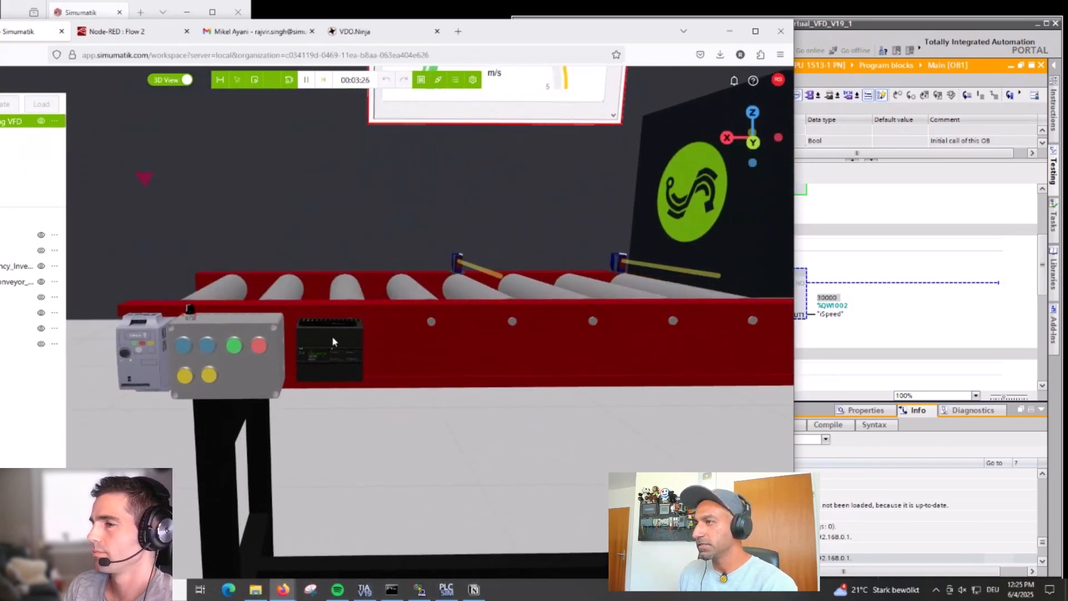
Maximise the Simumatik window with its Systems and Assemblies panels shown
{"action": "left_click", "coordinate": [221, 83]}
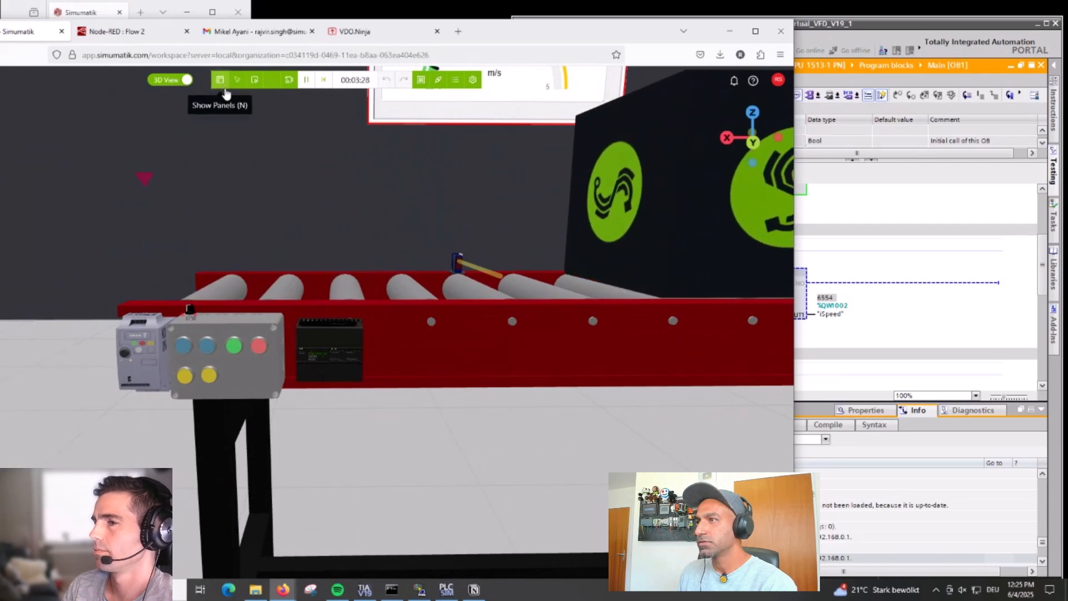
{"action": "left_click", "coordinate": [221, 82]}
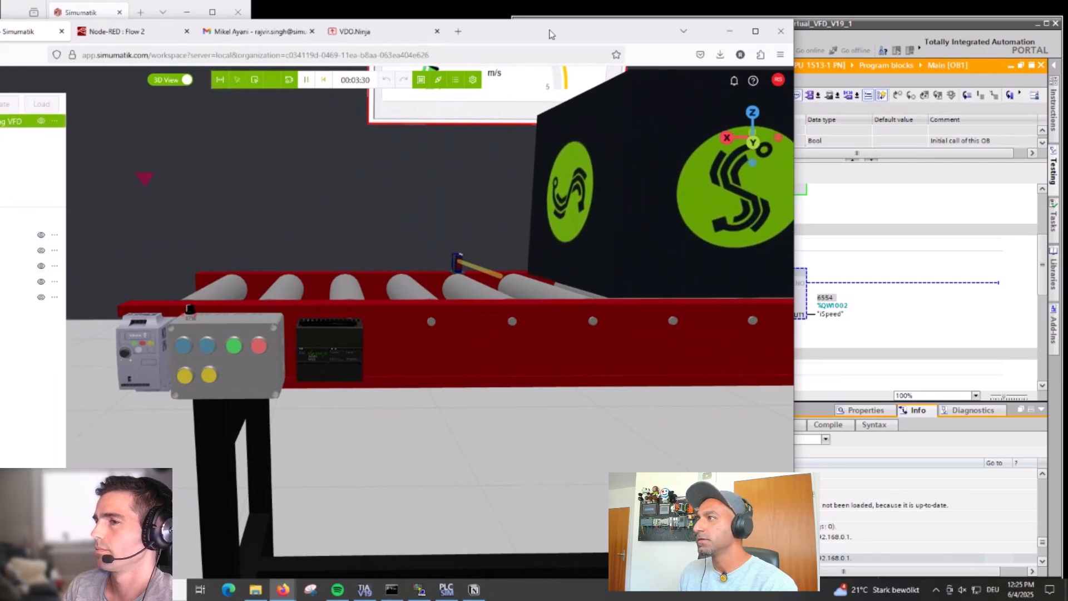
{"action": "double_click", "coordinate": [529, 36]}
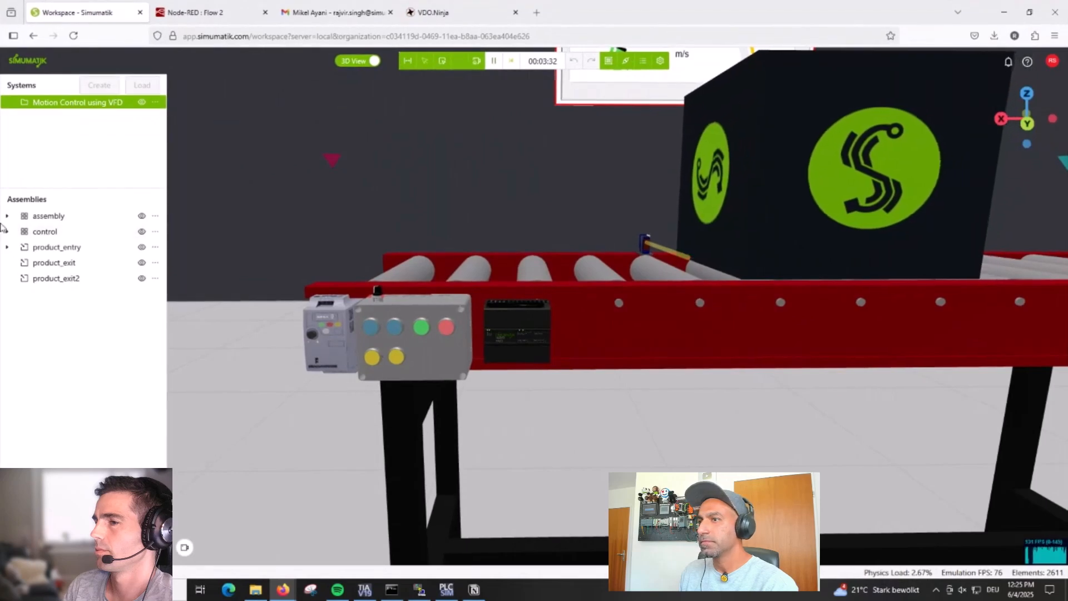
Expand the assembly and control assemblies and select the PLC_16DIO_4AIO component
{"action": "left_click", "coordinate": [7, 215]}
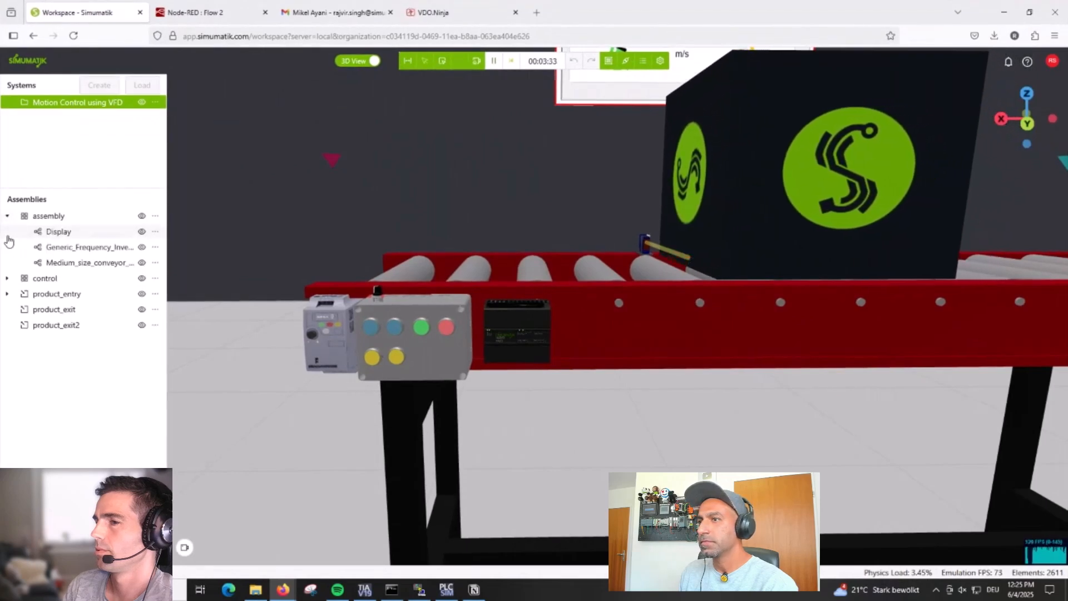
{"action": "left_click", "coordinate": [8, 279]}
{"action": "left_click", "coordinate": [72, 325]}
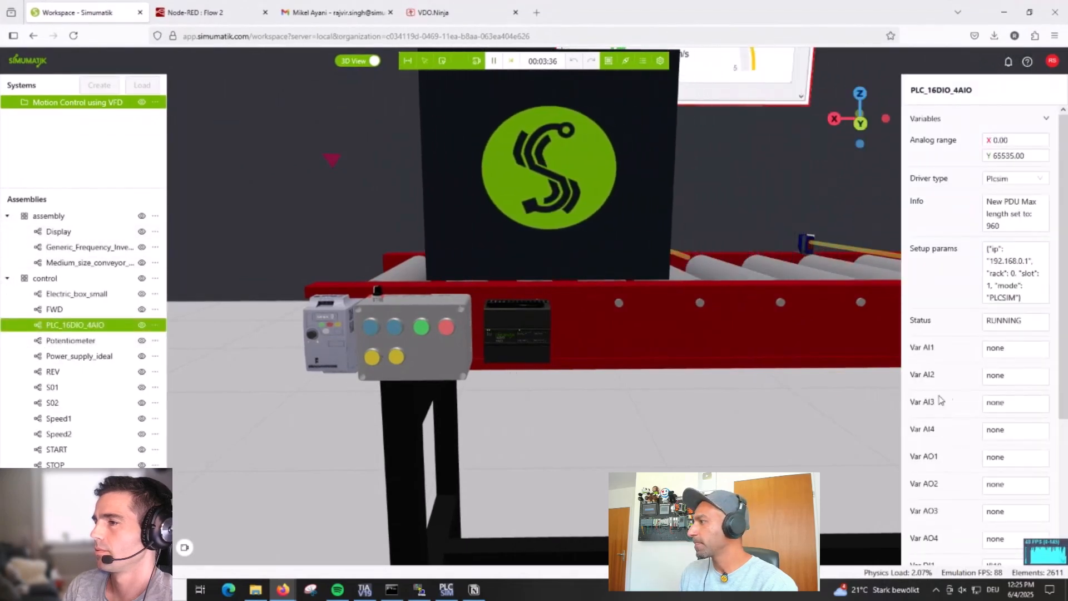
Examine the variable addresses and input connections of the PLC_16DIO_4AIO component
{"action": "scroll", "coordinate": [934, 399], "scroll_direction": "down", "scroll_amount": 3}
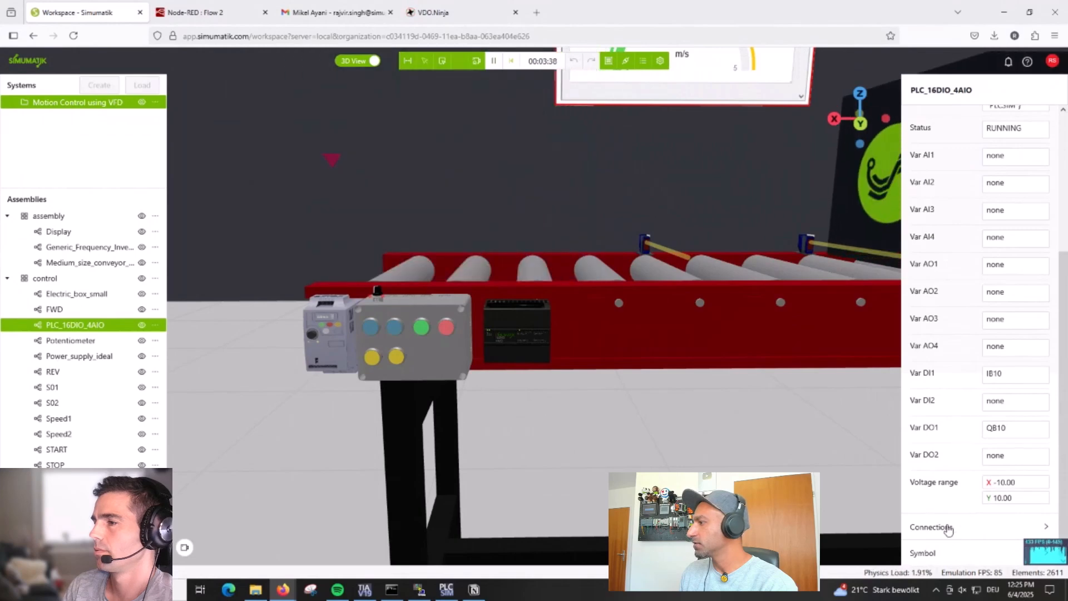
{"action": "scroll", "coordinate": [943, 390], "scroll_direction": "down", "scroll_amount": 3}
{"action": "left_click", "coordinate": [944, 353]}
{"action": "scroll", "coordinate": [944, 354], "scroll_direction": "down", "scroll_amount": 4}
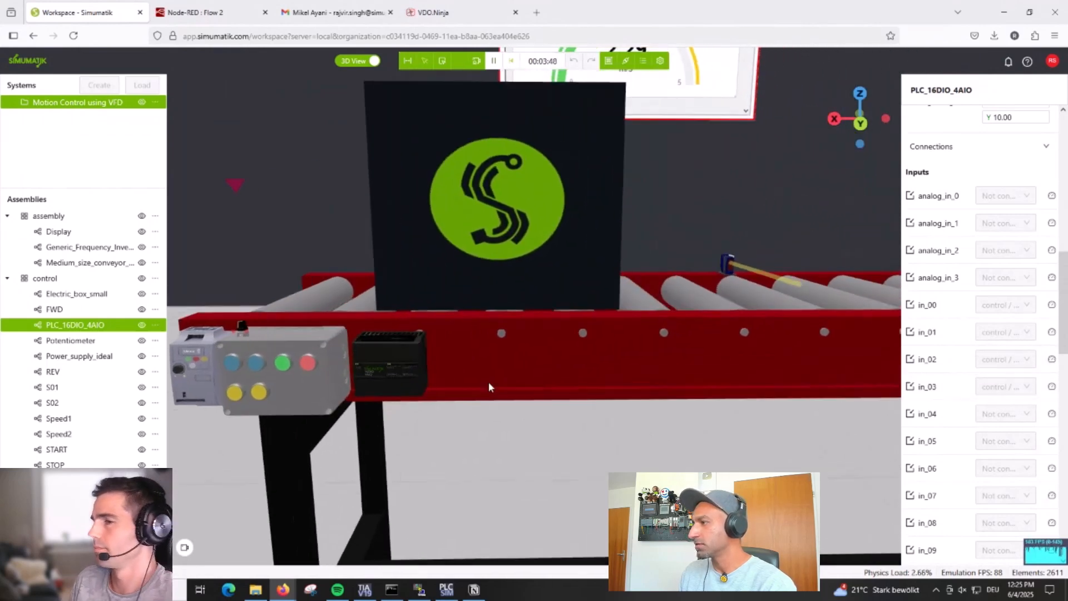
{"action": "scroll", "coordinate": [973, 306], "scroll_direction": "up", "scroll_amount": 10}
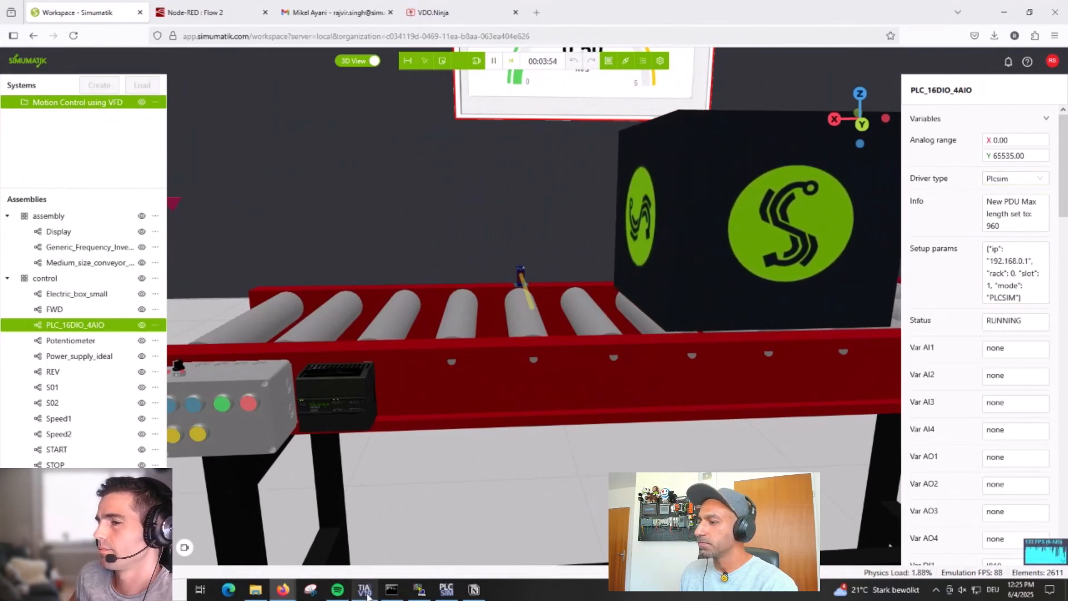
Switch to S7-PLCSIM, check the status of the PLC_1 instance and minimise its window again
{"action": "mouse_move", "coordinate": [367, 595]}
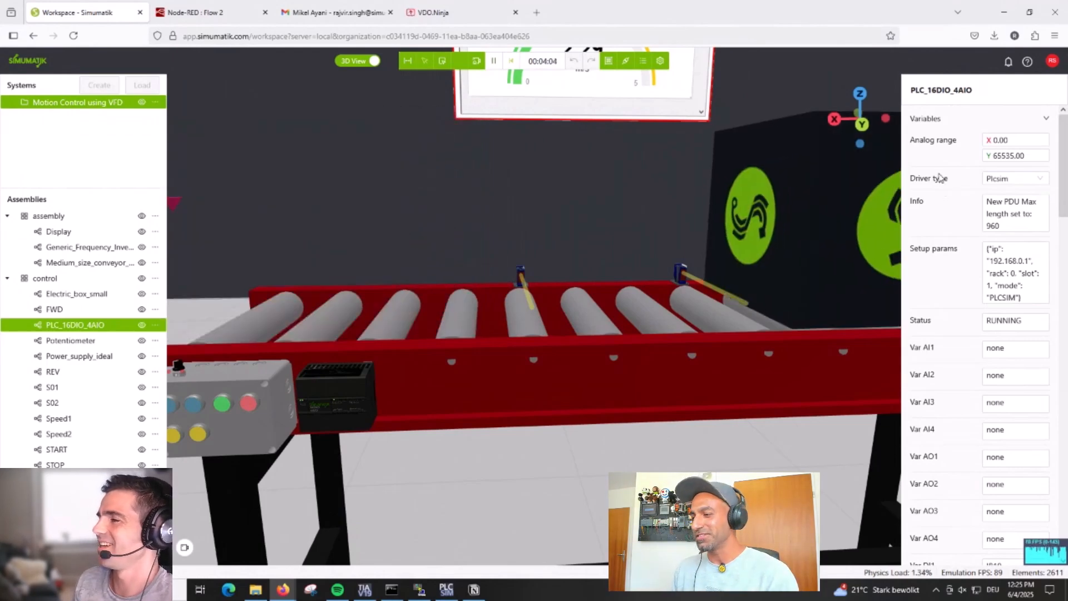
{"action": "left_click", "coordinate": [446, 590]}
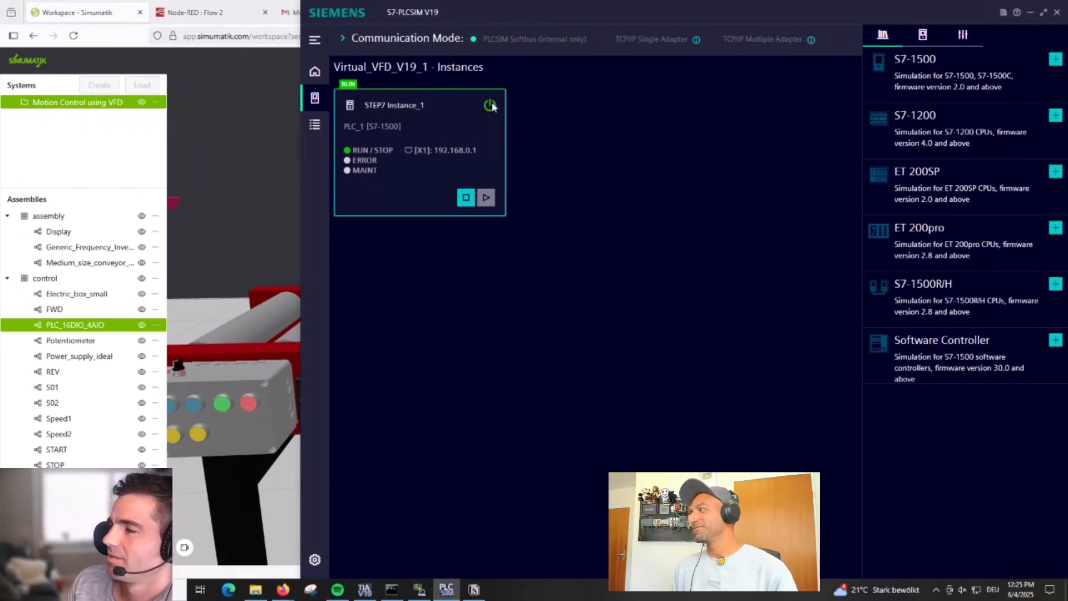
{"action": "left_click", "coordinate": [1031, 12]}
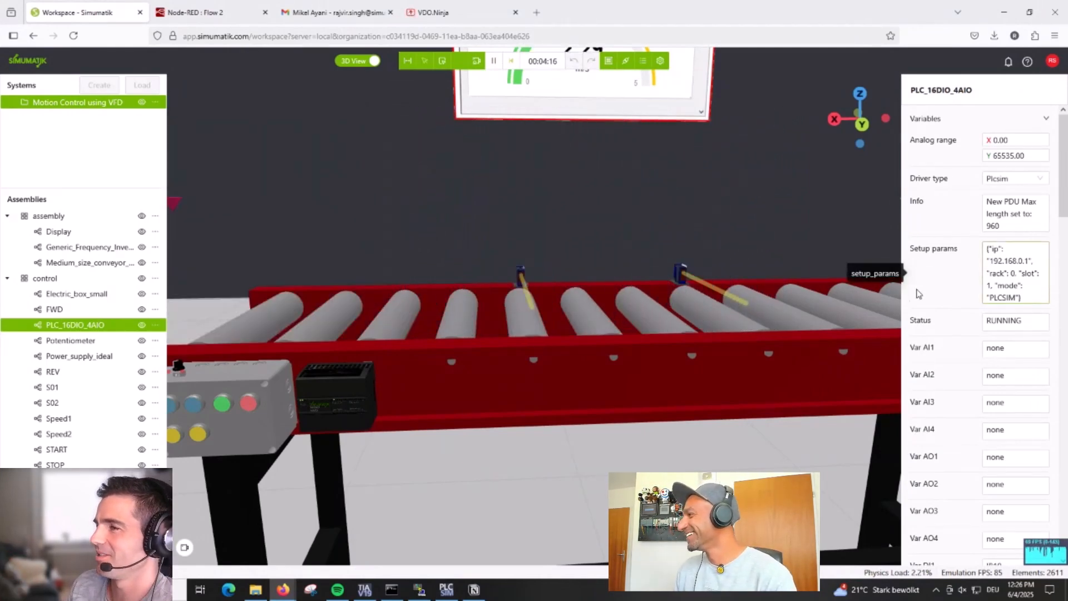
Inspect the Var DI1 address of PLC_16DIO_4AIO among its input and output variables
{"action": "scroll", "coordinate": [924, 278], "scroll_direction": "down", "scroll_amount": 5}
{"action": "scroll", "coordinate": [924, 305], "scroll_direction": "down", "scroll_amount": 1}
{"action": "left_click", "coordinate": [1019, 252]}
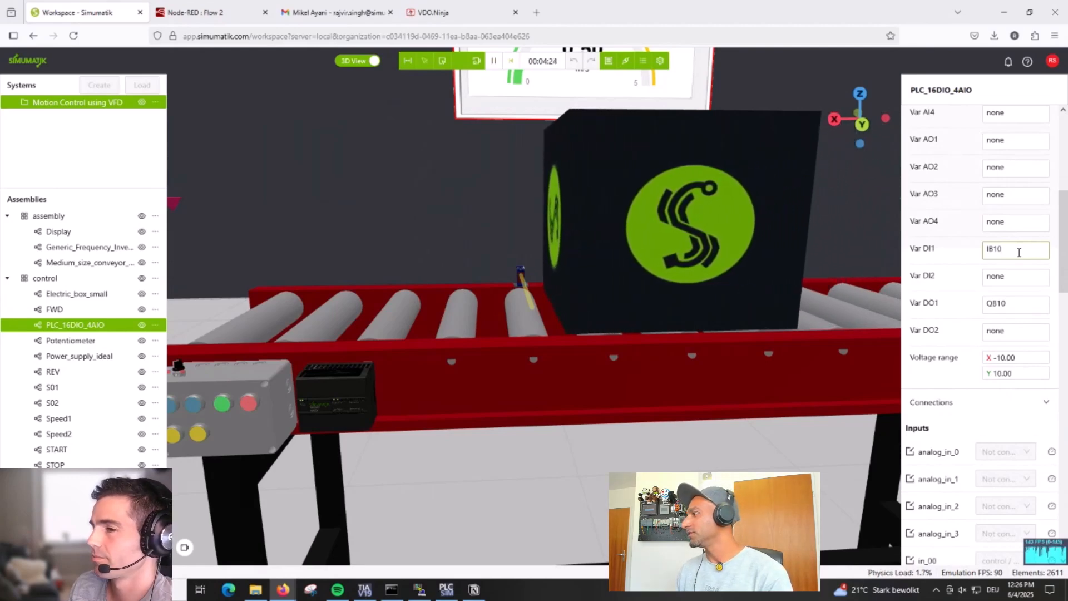
{"action": "double_click", "coordinate": [996, 249]}
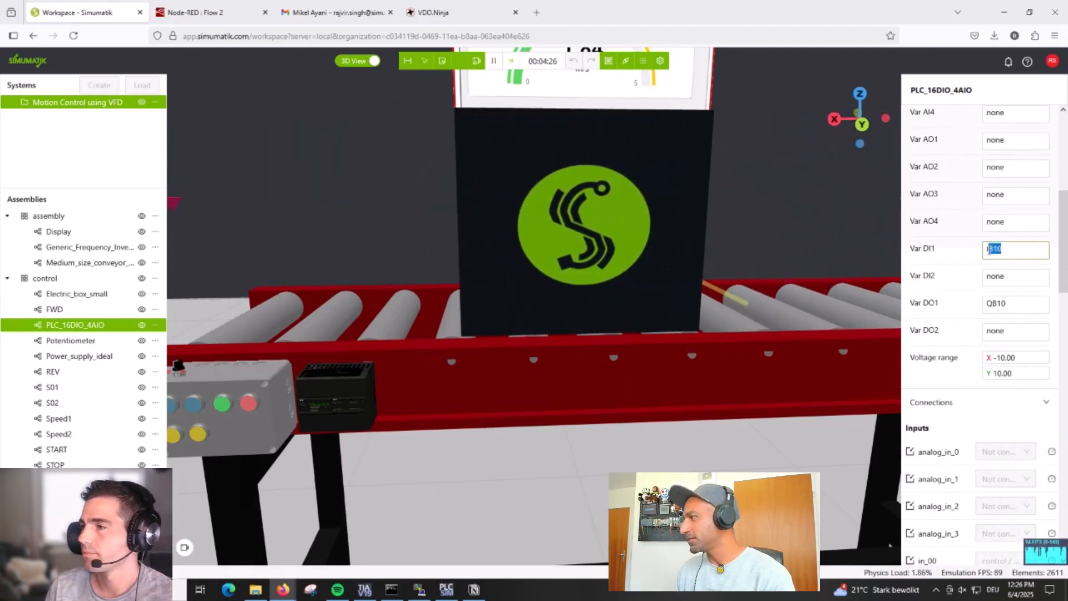
{"action": "left_click", "coordinate": [999, 249]}
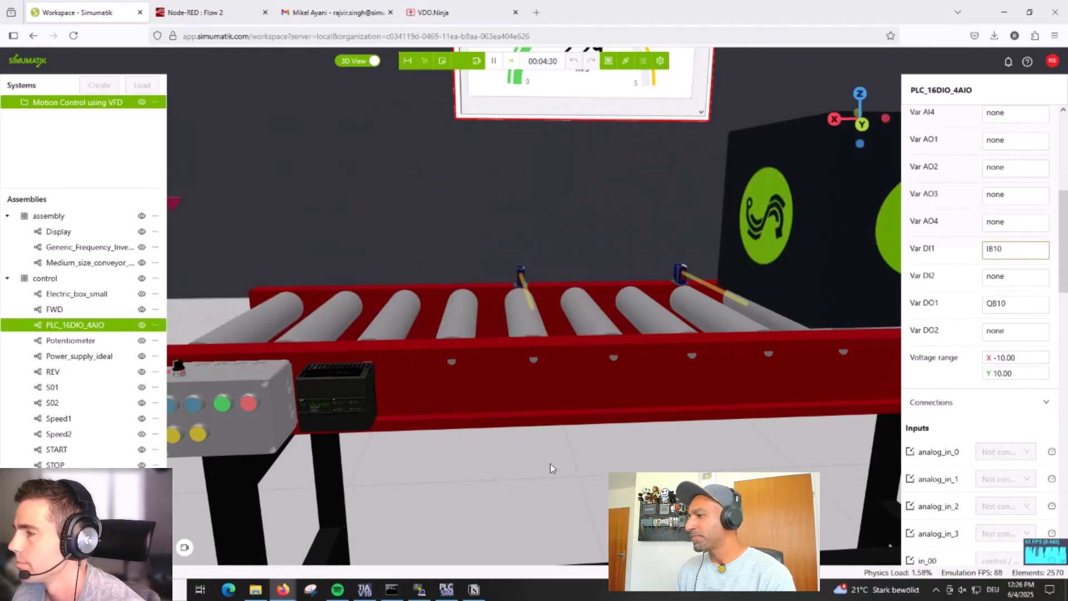
Switch to TIA Portal, show all PLC tags and check the addresses of the input and output tags
{"action": "left_click", "coordinate": [365, 590]}
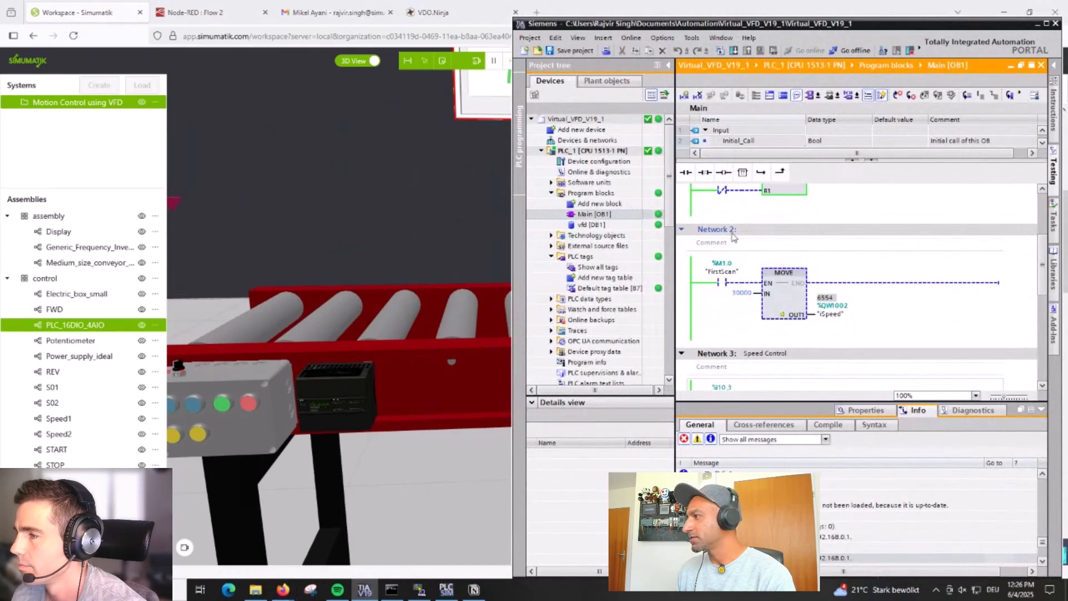
{"action": "double_click", "coordinate": [611, 269]}
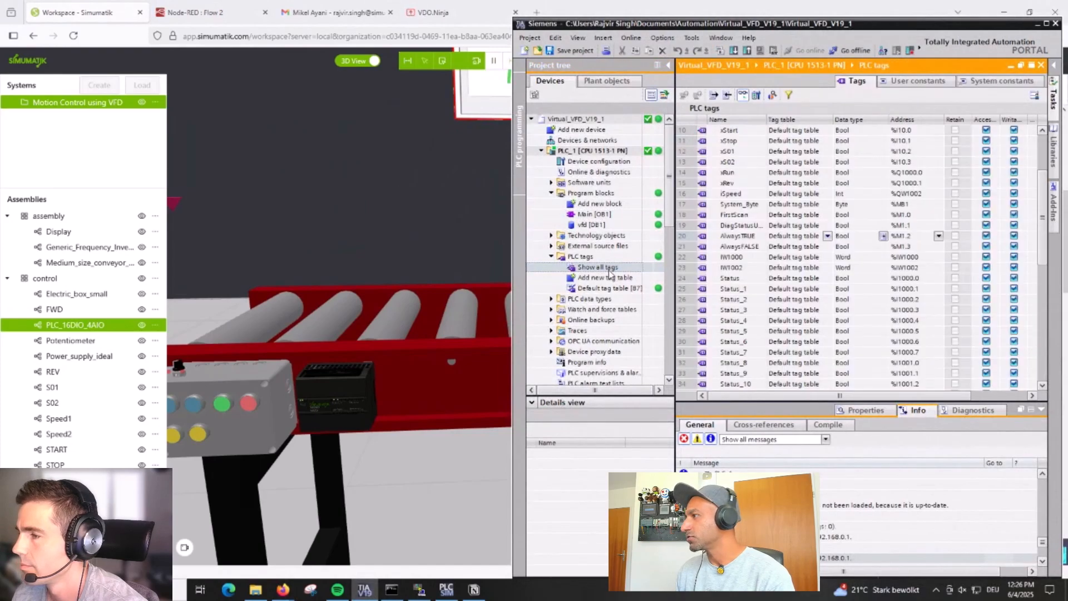
{"action": "scroll", "coordinate": [865, 198], "scroll_direction": "up", "scroll_amount": 3}
{"action": "scroll", "coordinate": [848, 248], "scroll_direction": "down", "scroll_amount": 6}
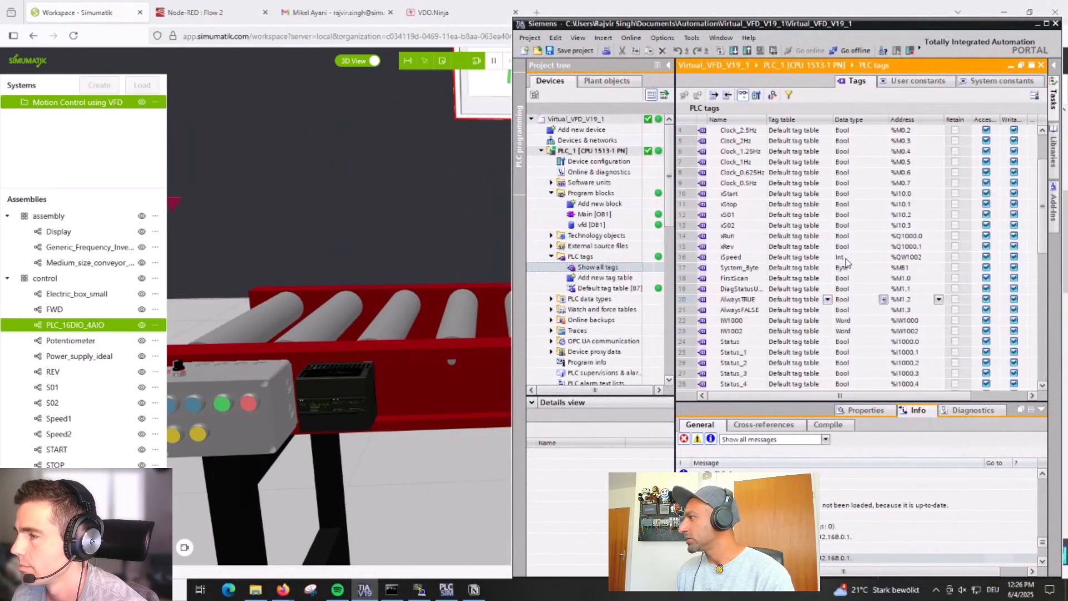
{"action": "scroll", "coordinate": [852, 278], "scroll_direction": "up", "scroll_amount": 6}
Open Main [OB1], check the xStart and xStop input addresses in the run network and minimise TIA Portal
{"action": "double_click", "coordinate": [594, 213]}
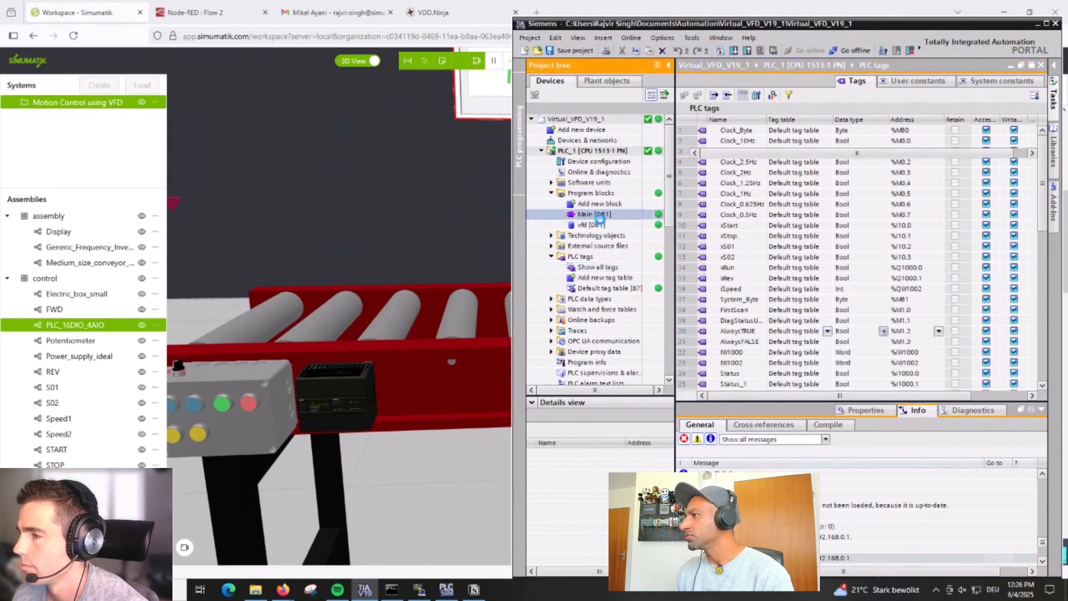
{"action": "scroll", "coordinate": [779, 267], "scroll_direction": "down", "scroll_amount": 2}
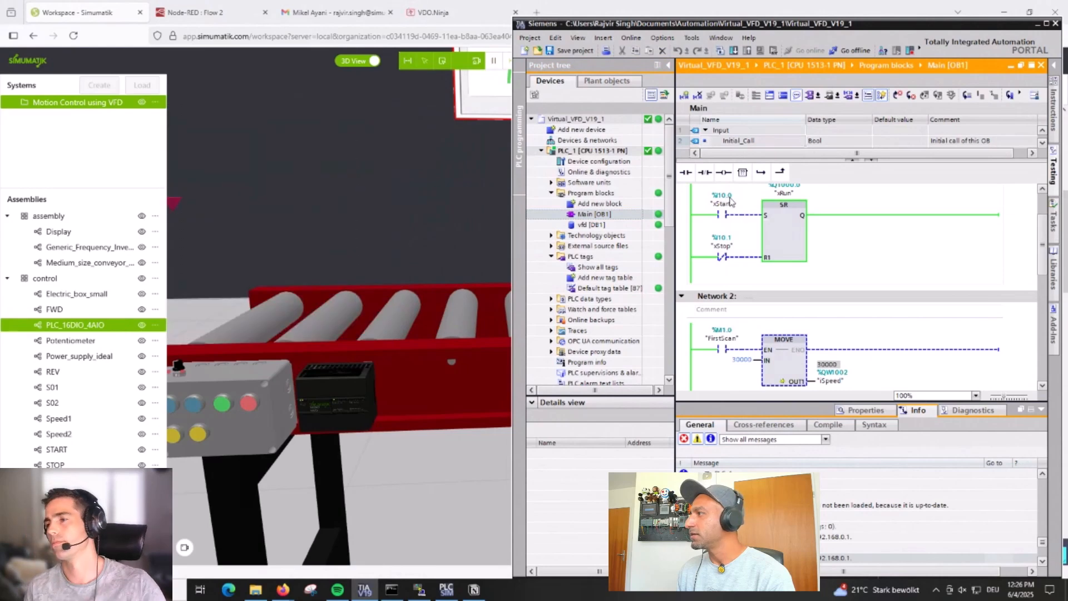
{"action": "left_click", "coordinate": [1038, 25]}
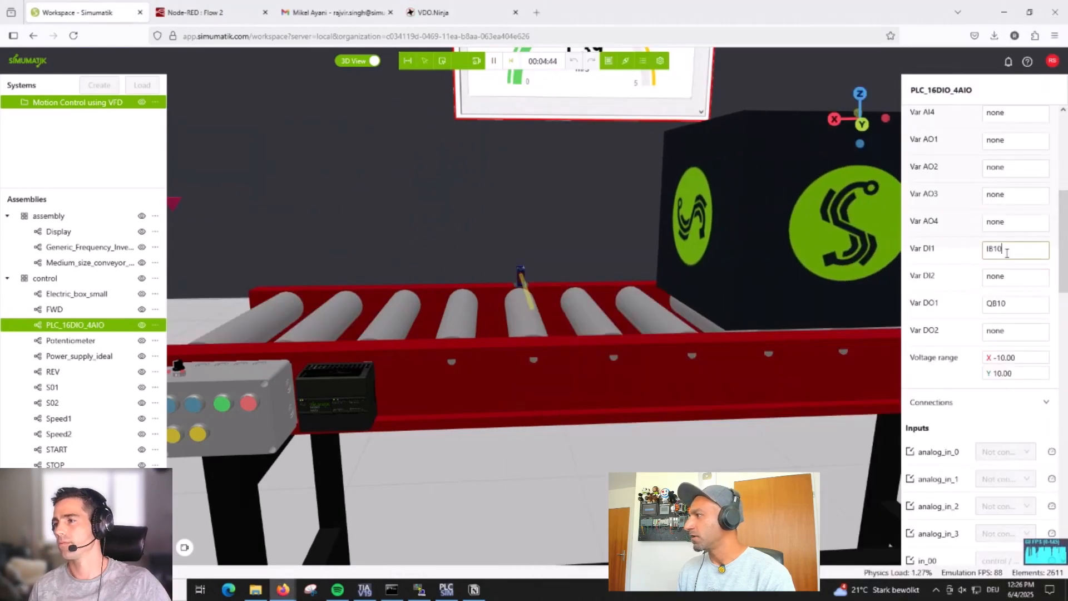
Inspect the Var DO1 address of PLC_16DIO_4AIO and look through its digital input connections
{"action": "left_click", "coordinate": [1009, 303]}
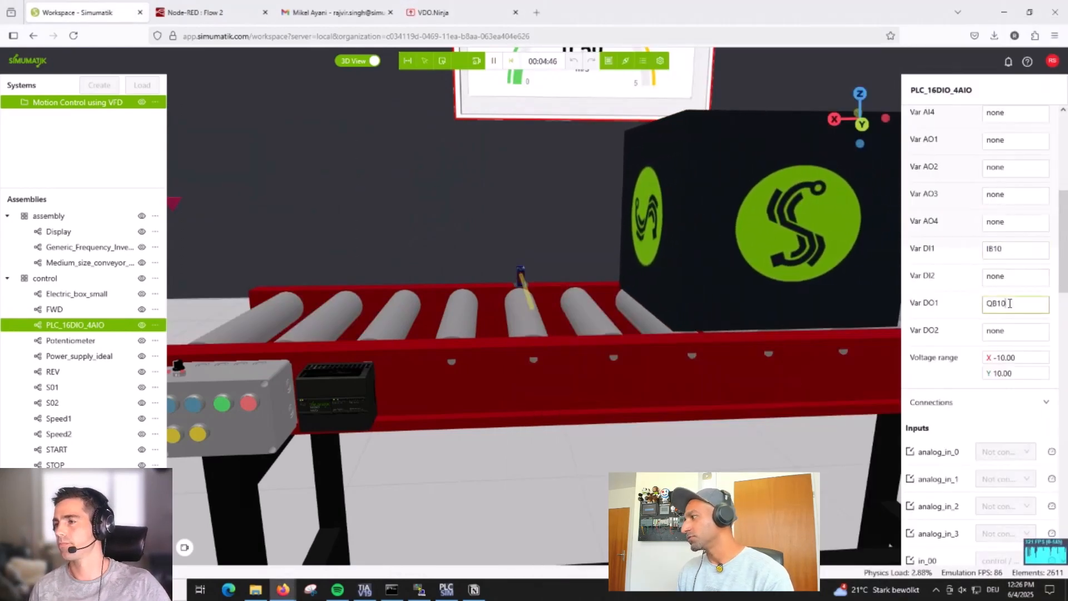
{"action": "scroll", "coordinate": [944, 368], "scroll_direction": "down", "scroll_amount": 10}
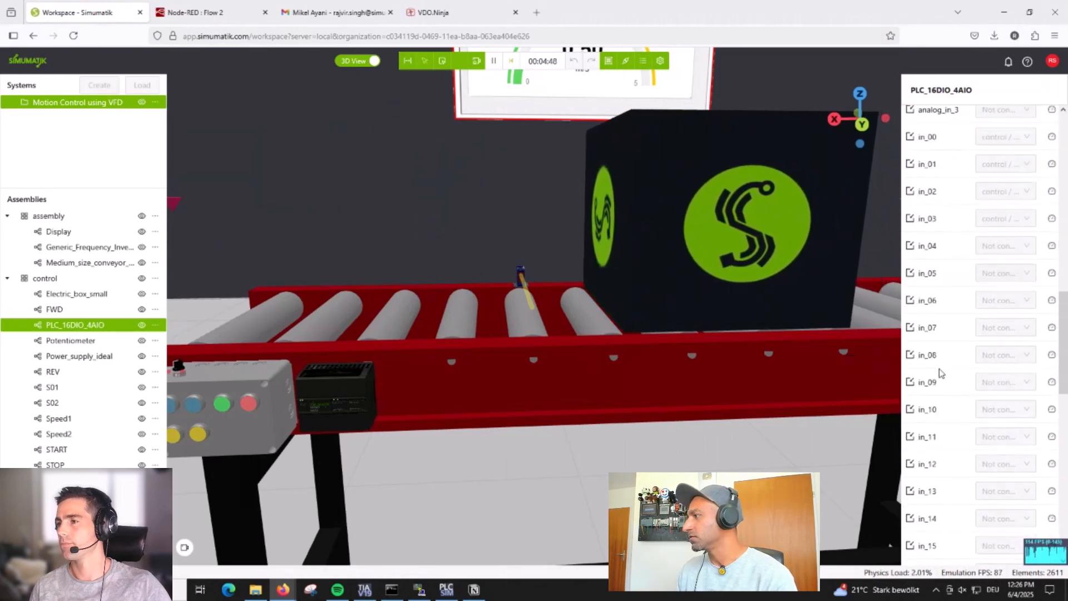
{"action": "scroll", "coordinate": [941, 371], "scroll_direction": "up", "scroll_amount": 2}
{"action": "scroll", "coordinate": [939, 374], "scroll_direction": "up", "scroll_amount": 3}
{"action": "scroll", "coordinate": [513, 306], "scroll_direction": "down", "scroll_amount": 8}
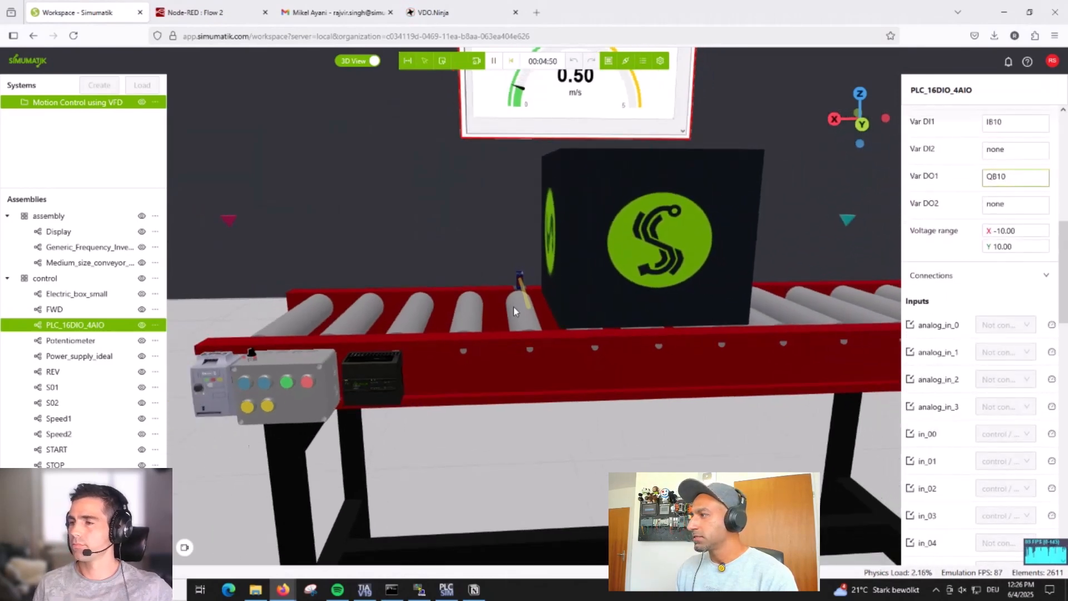
Frame the whole conveyor together with the VFD Status display in the 3D scene
{"action": "left_click_drag", "start_coordinate": [553, 336], "coordinate": [576, 339]}
{"action": "right_click_drag", "start_coordinate": [621, 272], "coordinate": [576, 336]}
{"action": "left_click_drag", "start_coordinate": [585, 338], "coordinate": [586, 331]}
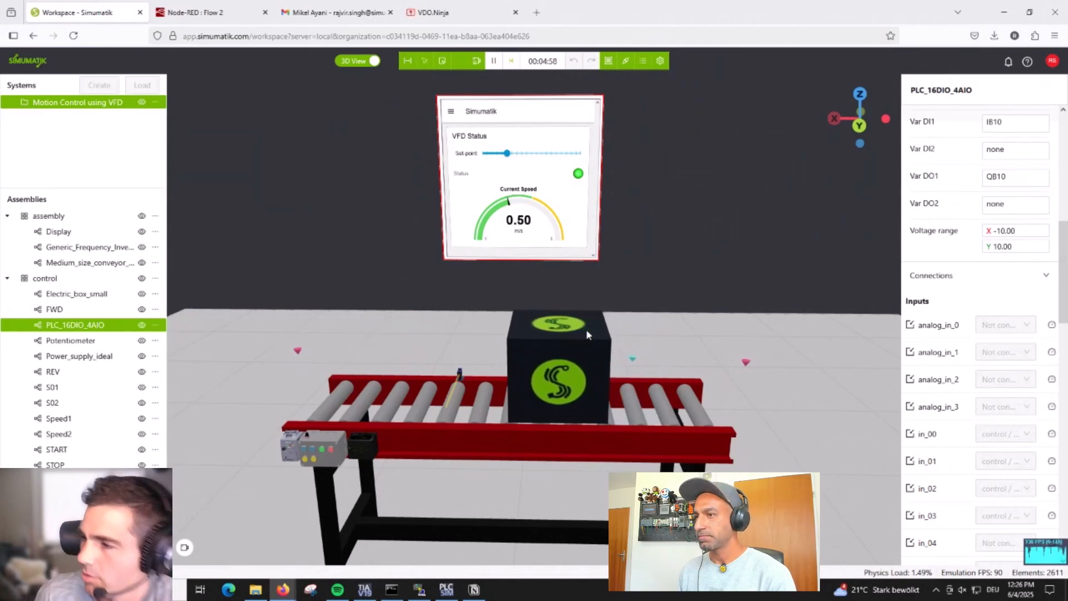
{"action": "left_click_drag", "start_coordinate": [591, 333], "coordinate": [639, 307]}
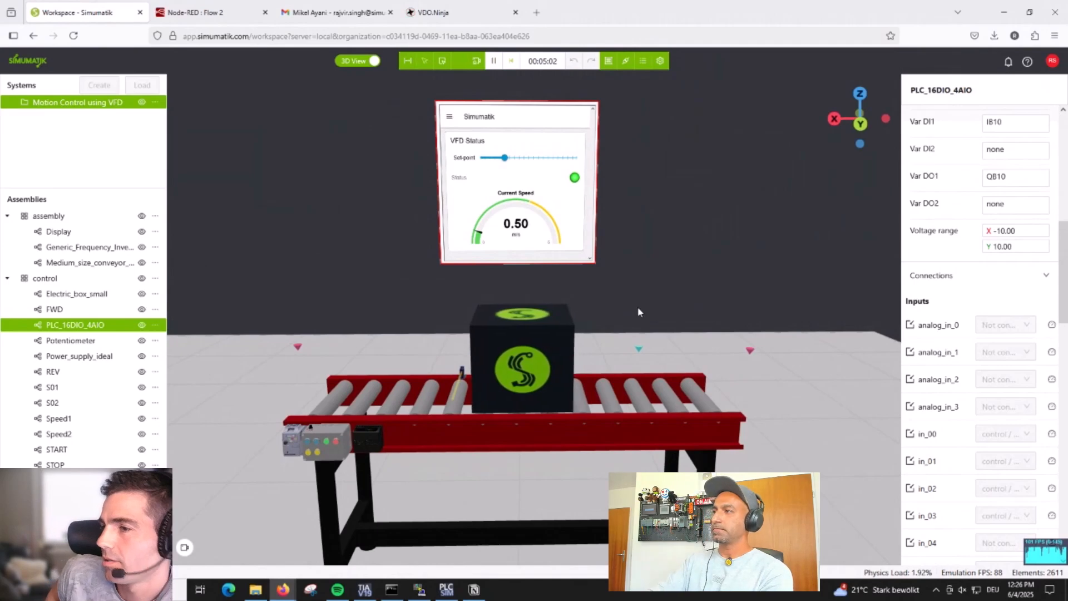
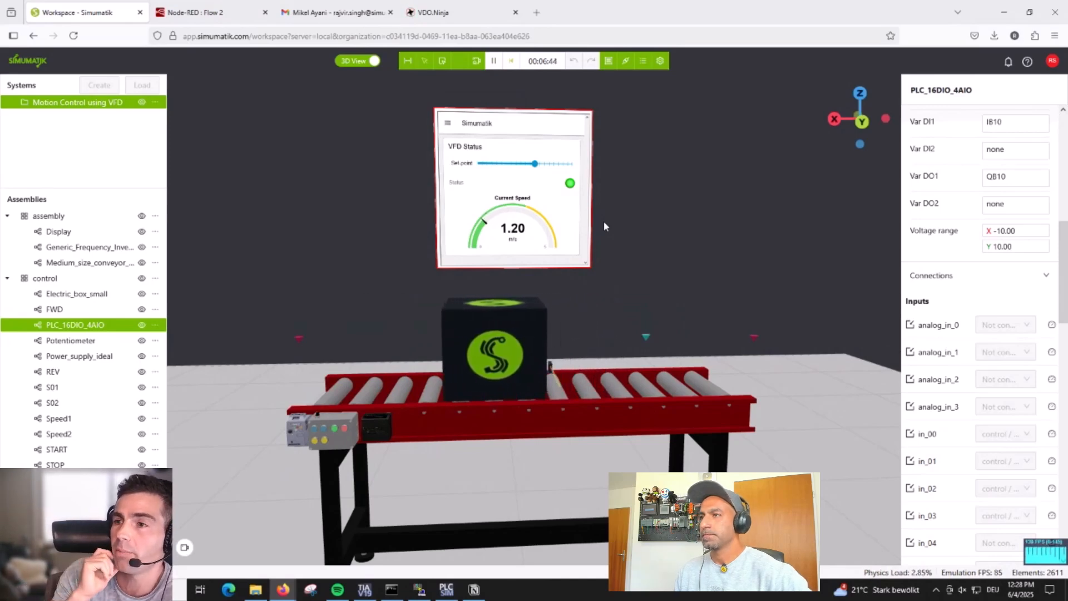
Exit the workspace to the start page and open the Release v1.13.0 news post
{"action": "left_click", "coordinate": [1052, 62]}
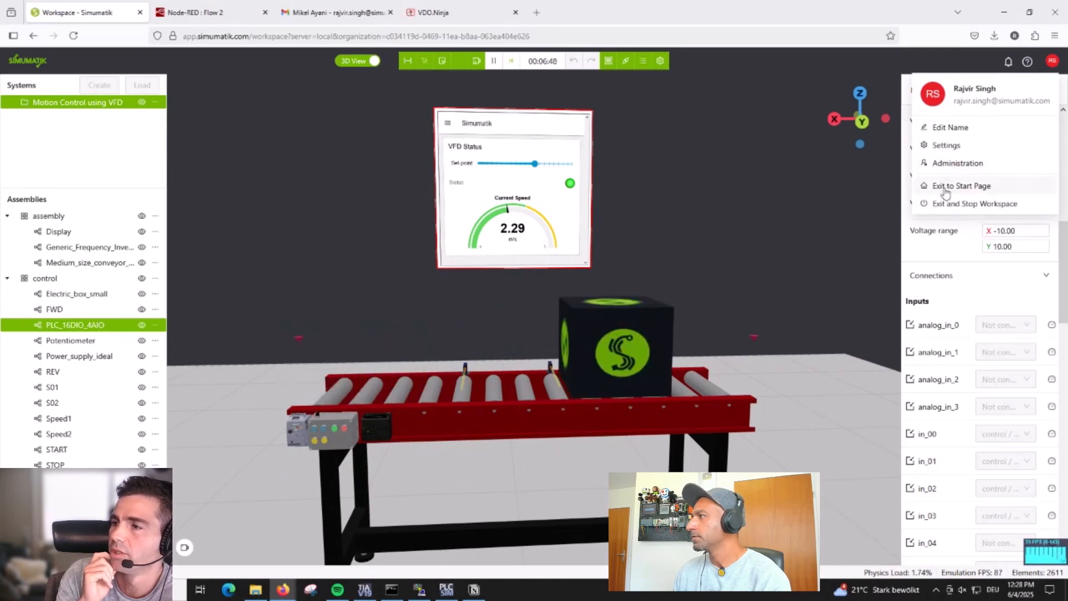
{"action": "left_click", "coordinate": [946, 187]}
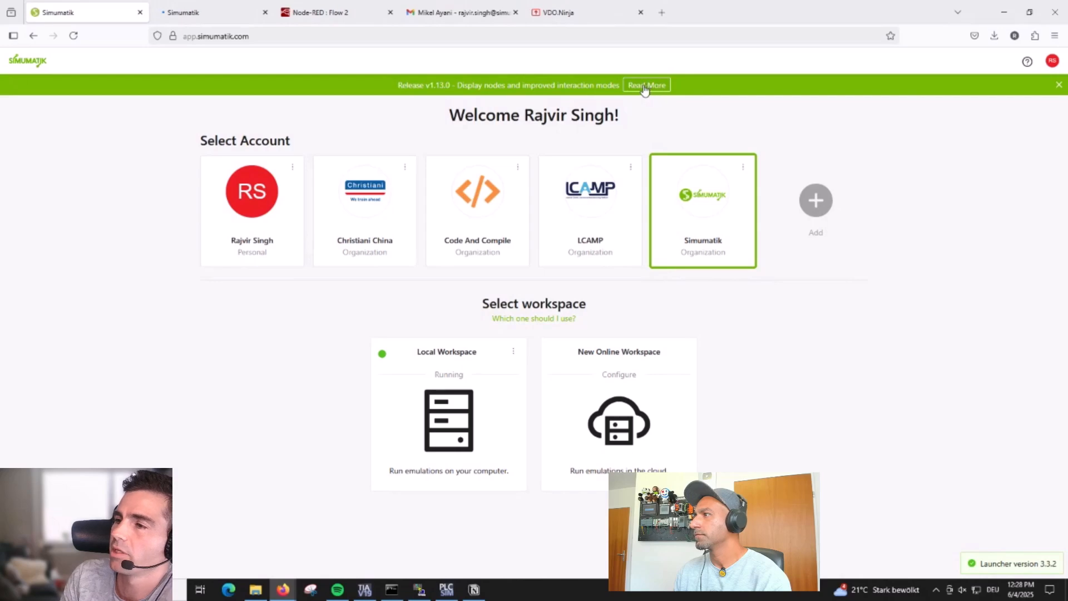
{"action": "left_click", "coordinate": [224, 15]}
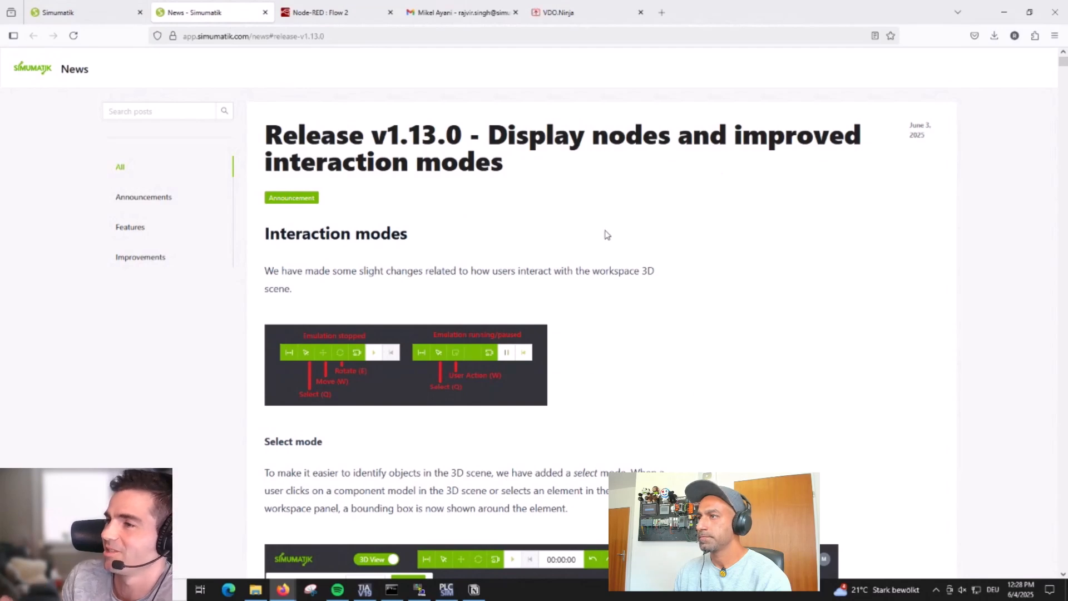
Read the Interaction modes and Select mode sections of the release notes, including the bounding box colour setting
{"action": "scroll", "coordinate": [606, 233], "scroll_direction": "down", "scroll_amount": 1}
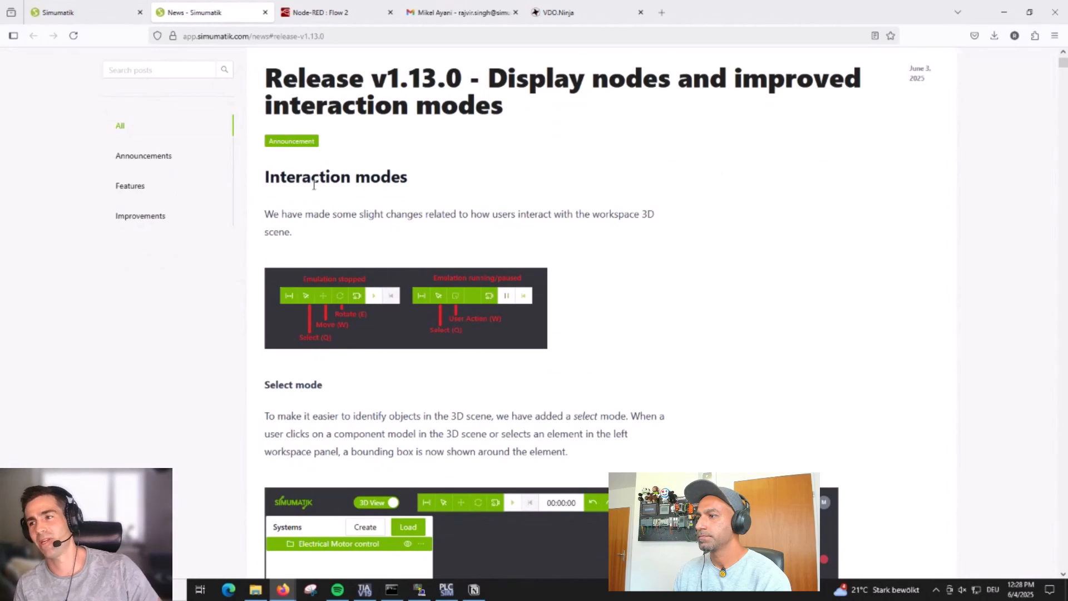
{"action": "scroll", "coordinate": [382, 196], "scroll_direction": "down", "scroll_amount": 1}
{"action": "scroll", "coordinate": [381, 197], "scroll_direction": "up", "scroll_amount": 1}
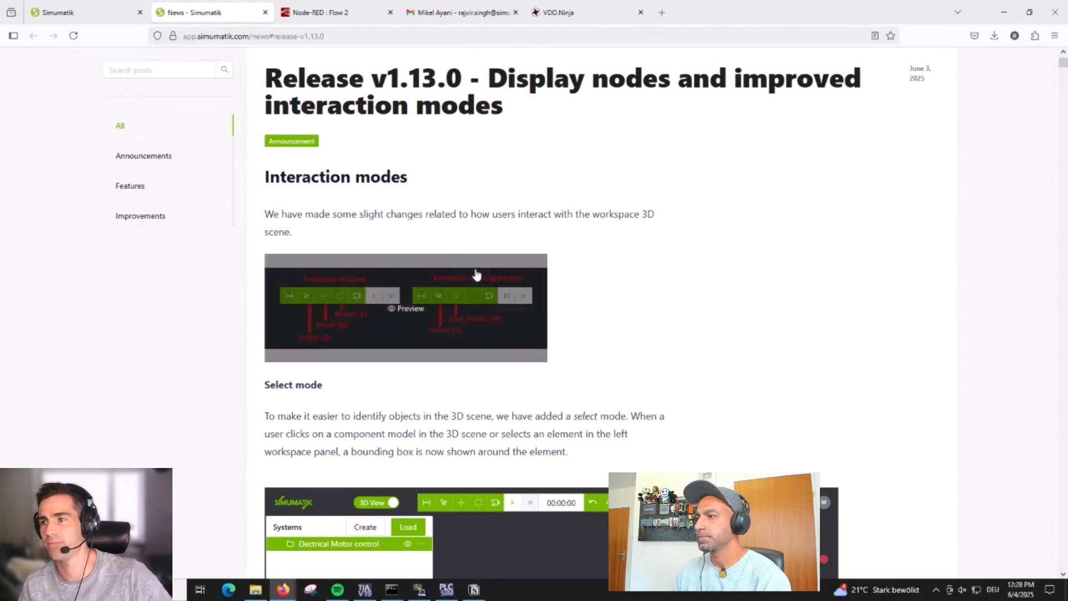
{"action": "scroll", "coordinate": [479, 277], "scroll_direction": "down", "scroll_amount": 6}
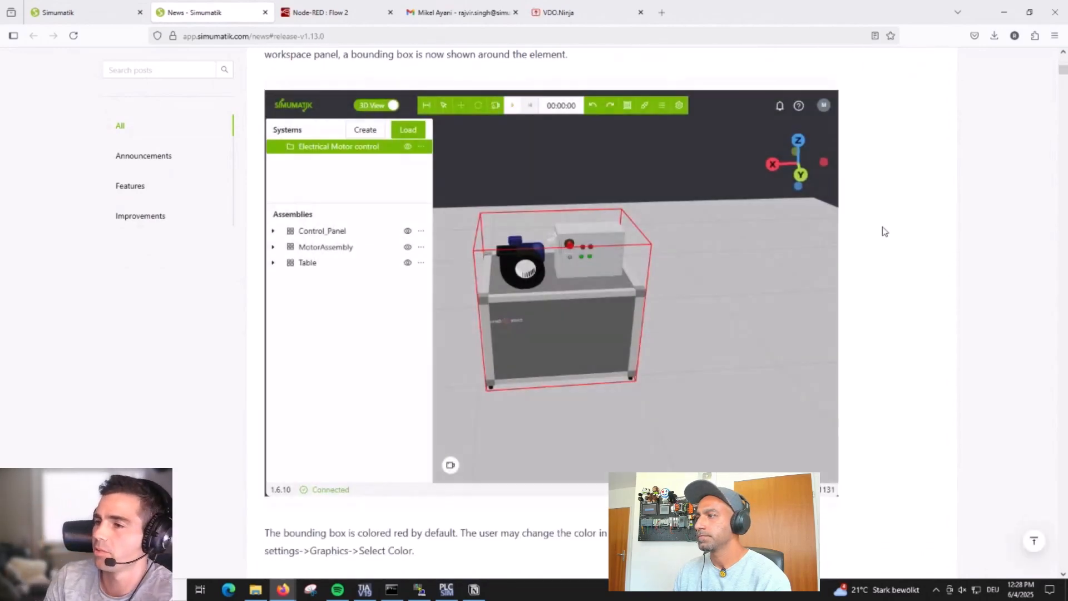
{"action": "scroll", "coordinate": [885, 228], "scroll_direction": "up", "scroll_amount": 1}
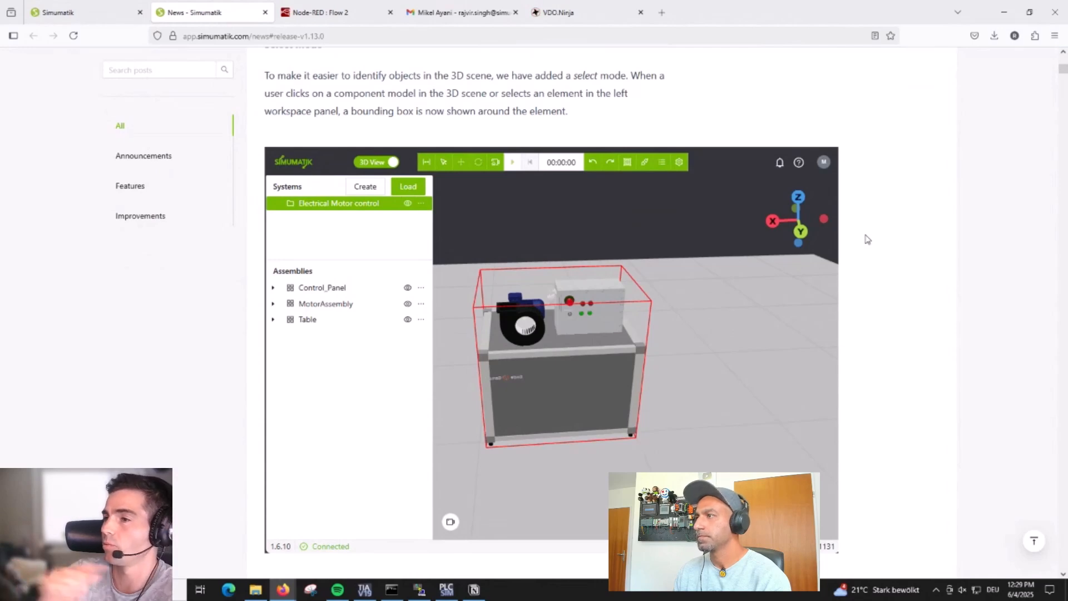
{"action": "scroll", "coordinate": [868, 239], "scroll_direction": "down", "scroll_amount": 6}
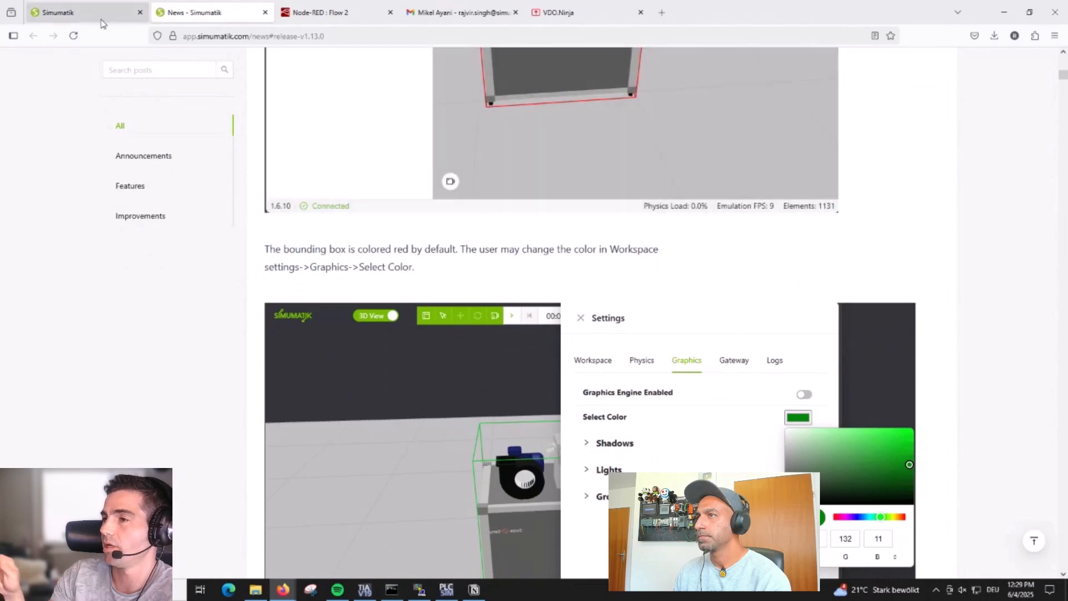
Return to the start page, reopen the running Local Workspace and select the medium-size conveyor in the 3D scene
{"action": "left_click", "coordinate": [61, 12]}
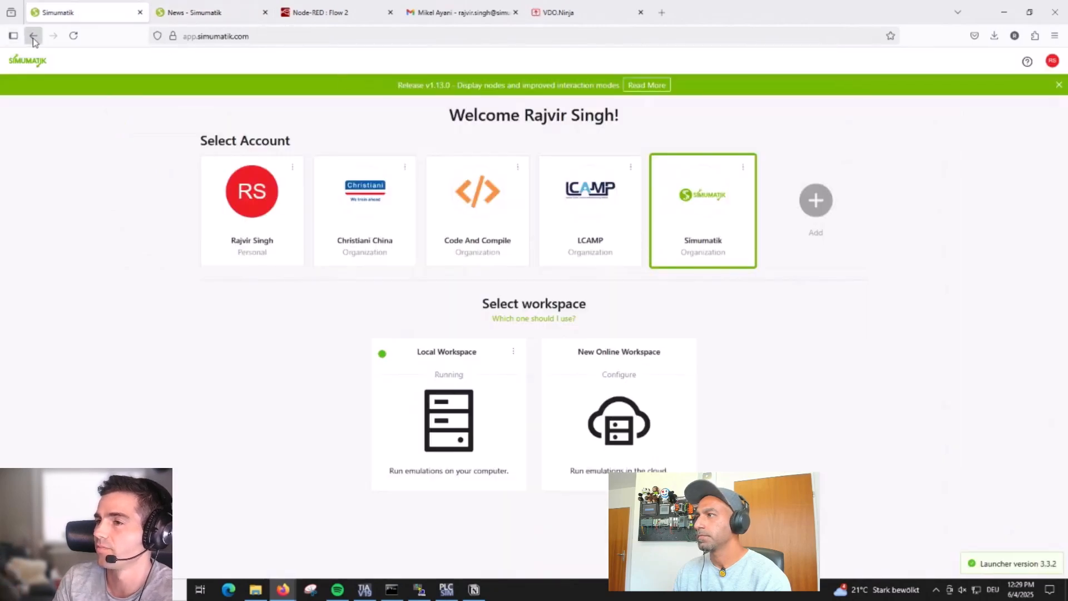
{"action": "left_click", "coordinate": [414, 424]}
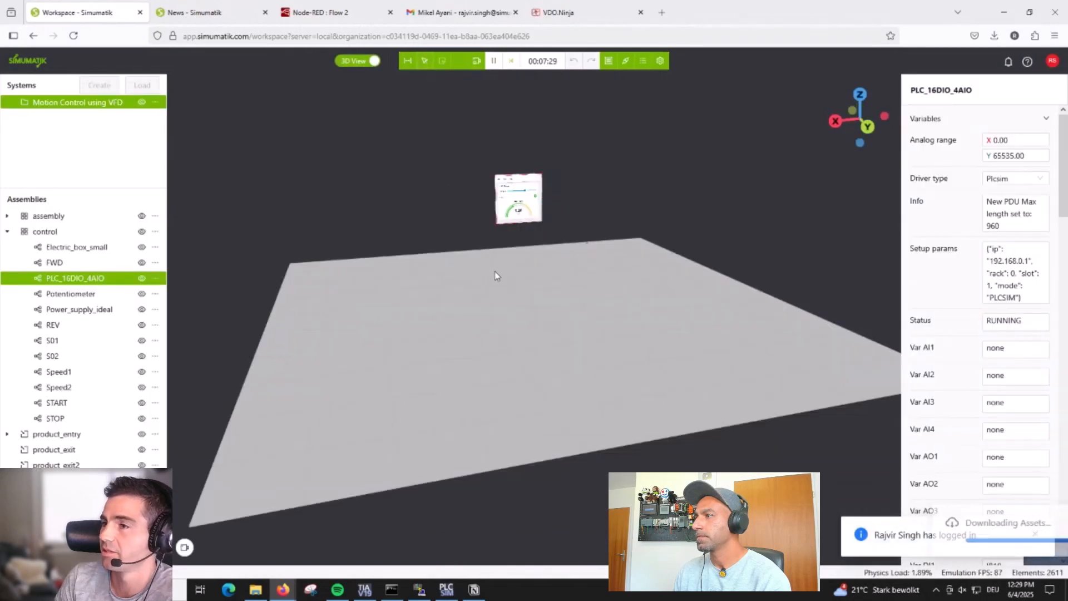
{"action": "scroll", "coordinate": [499, 263], "scroll_direction": "up", "scroll_amount": 5}
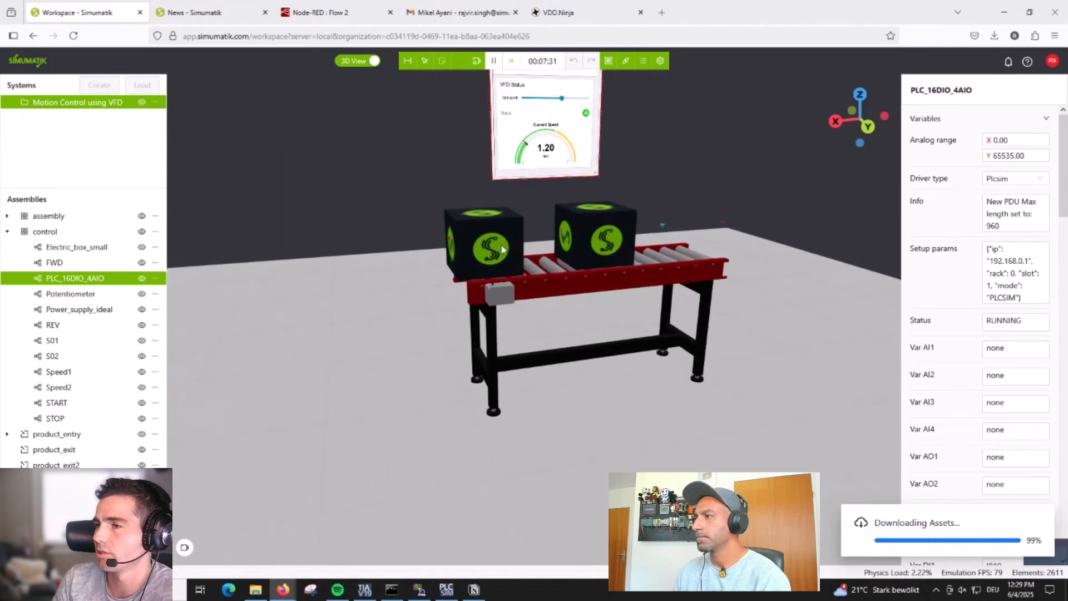
{"action": "left_click", "coordinate": [529, 292]}
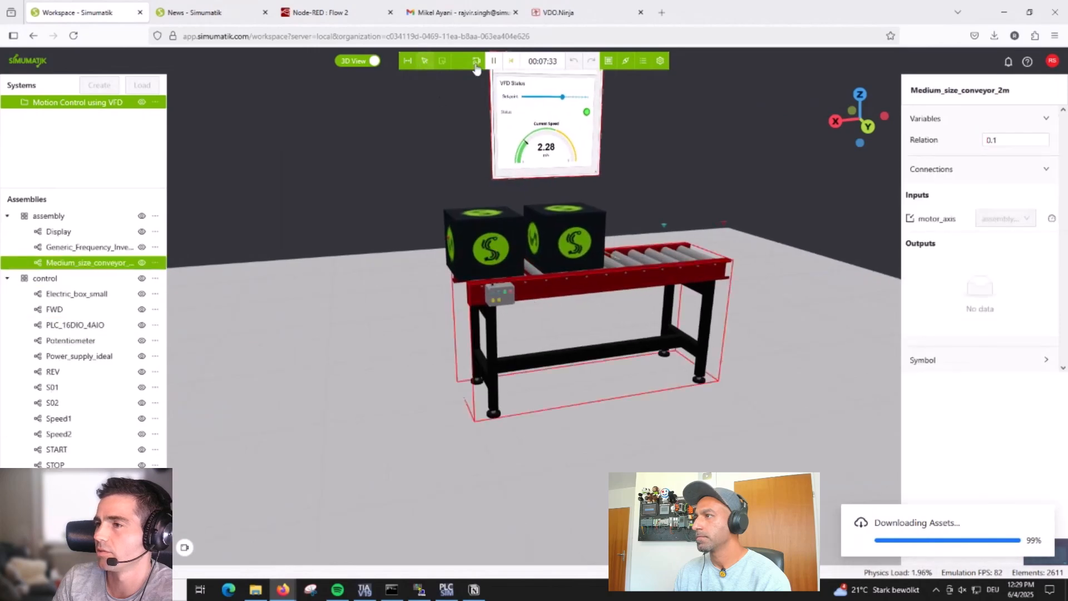
Reset the emulation and start it again
{"action": "left_click", "coordinate": [507, 66]}
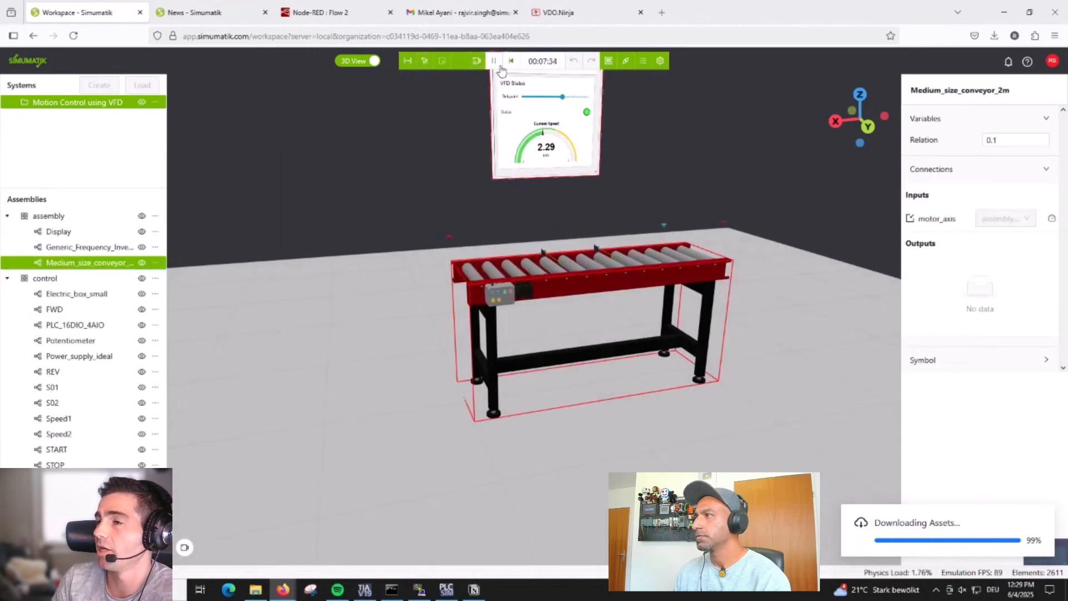
{"action": "left_click", "coordinate": [494, 61]}
{"action": "scroll", "coordinate": [446, 187], "scroll_direction": "up", "scroll_amount": 3}
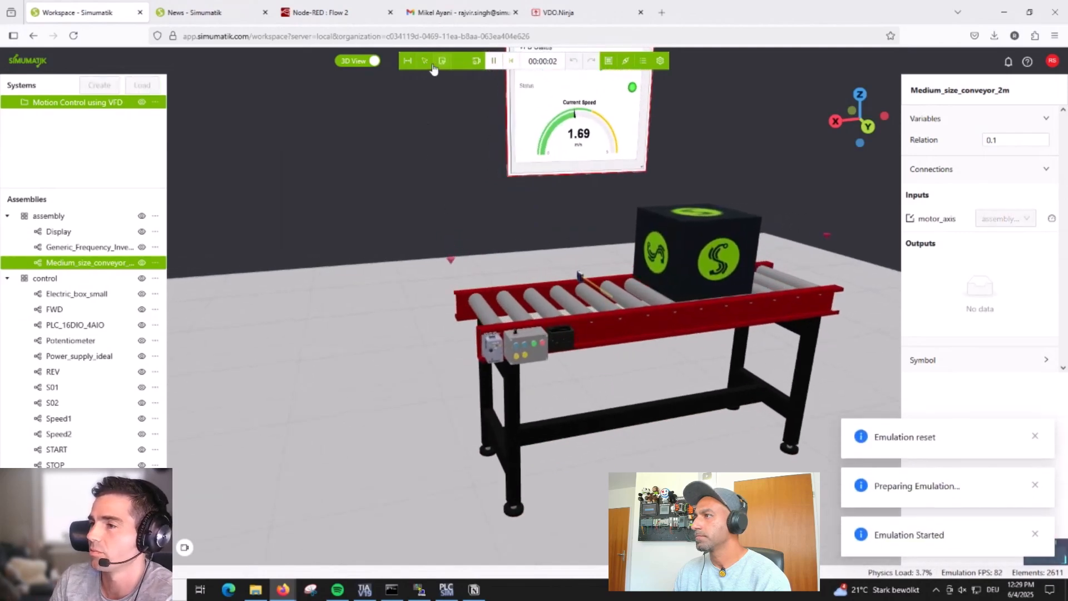
Select the small electric box on the conveyor frame and bring its push-buttons into close view
{"action": "left_click", "coordinate": [617, 340]}
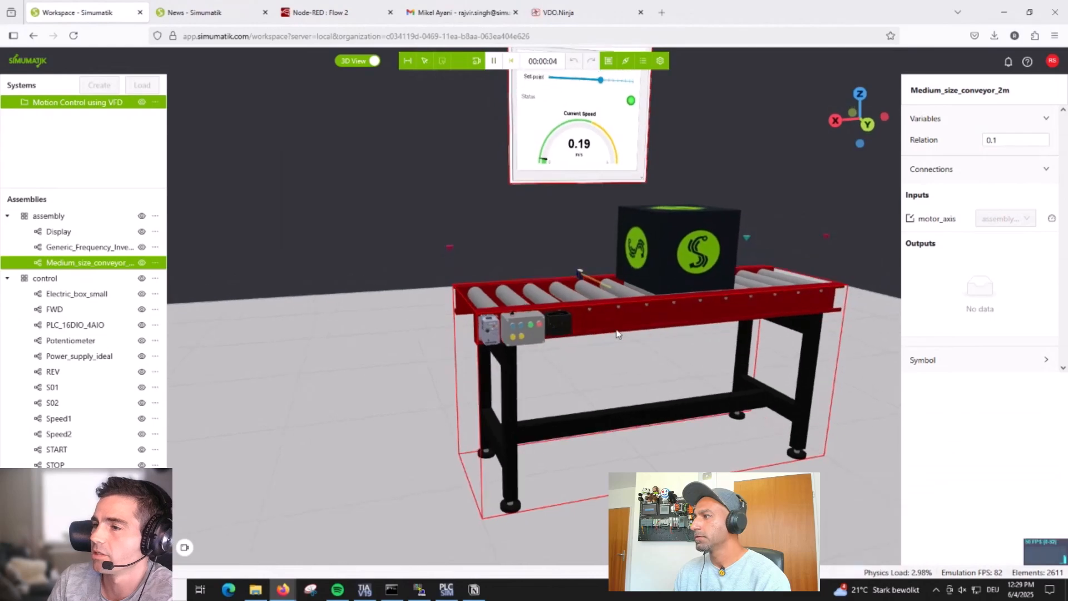
{"action": "left_click_drag", "start_coordinate": [532, 311], "coordinate": [476, 327]}
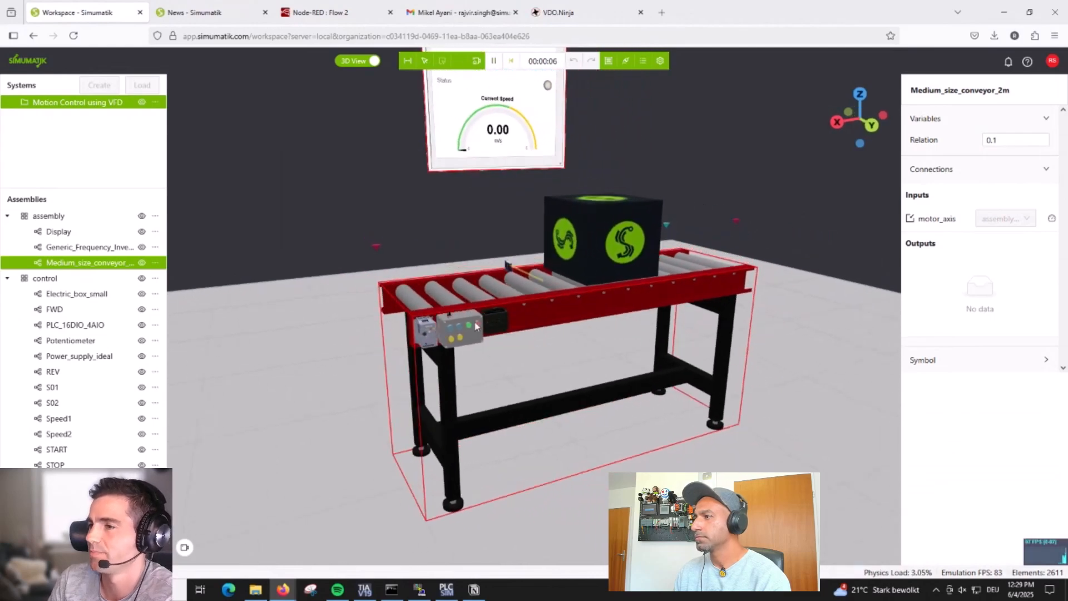
{"action": "scroll", "coordinate": [478, 327], "scroll_direction": "up", "scroll_amount": 4}
{"action": "left_click", "coordinate": [485, 326]}
{"action": "scroll", "coordinate": [436, 325], "scroll_direction": "up", "scroll_amount": 3}
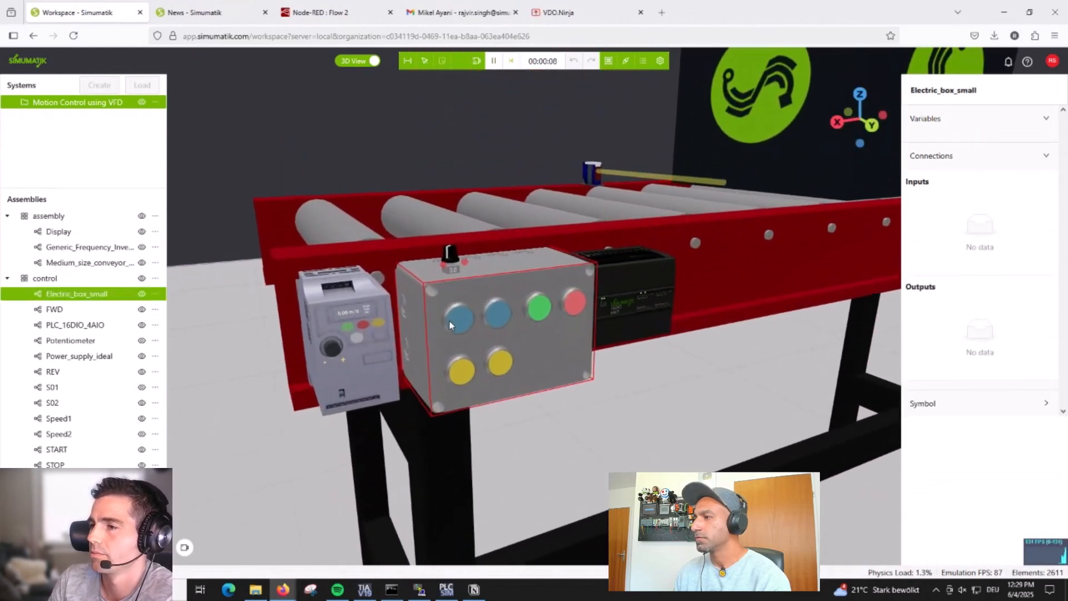
Try the blue, green and red push-buttons on the electric box one after another, ending with the red STOP button selected
{"action": "left_click", "coordinate": [459, 319]}
{"action": "left_click", "coordinate": [498, 317]}
{"action": "left_click", "coordinate": [544, 311]}
{"action": "left_click", "coordinate": [576, 312]}
{"action": "left_click", "coordinate": [570, 354]}
{"action": "left_click", "coordinate": [575, 306]}
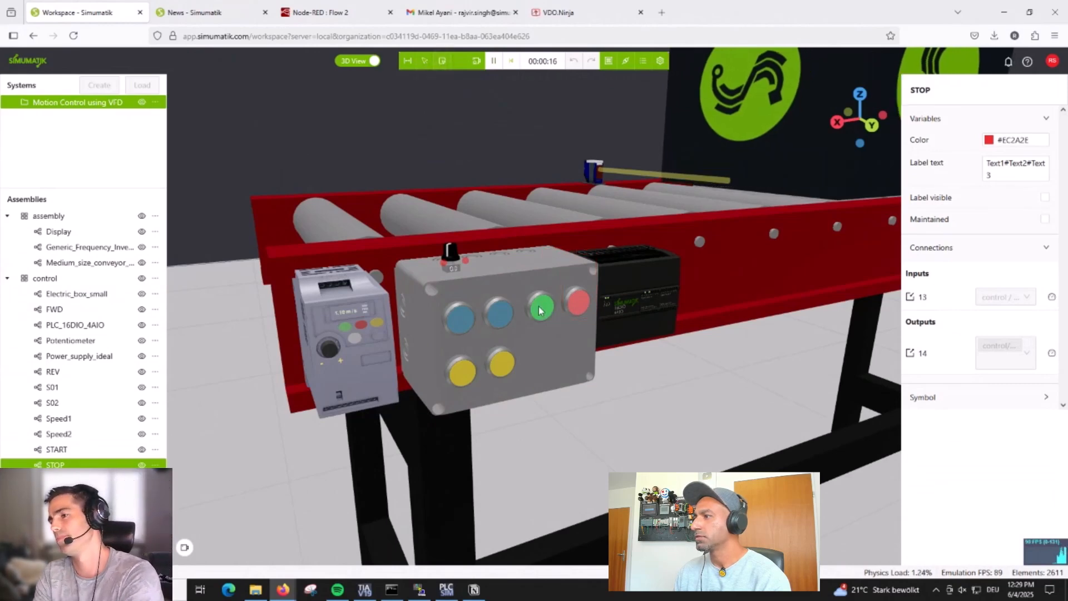
Select the moving product box and frame the conveyor together with the VFD Status display
{"action": "scroll", "coordinate": [539, 311], "scroll_direction": "down", "scroll_amount": 5}
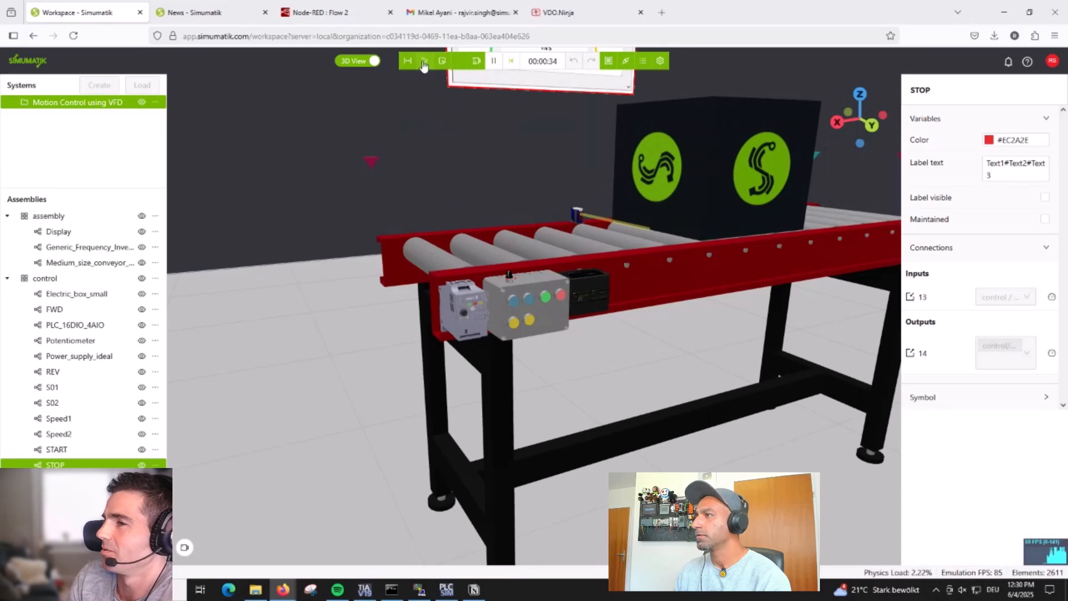
{"action": "left_click", "coordinate": [682, 177]}
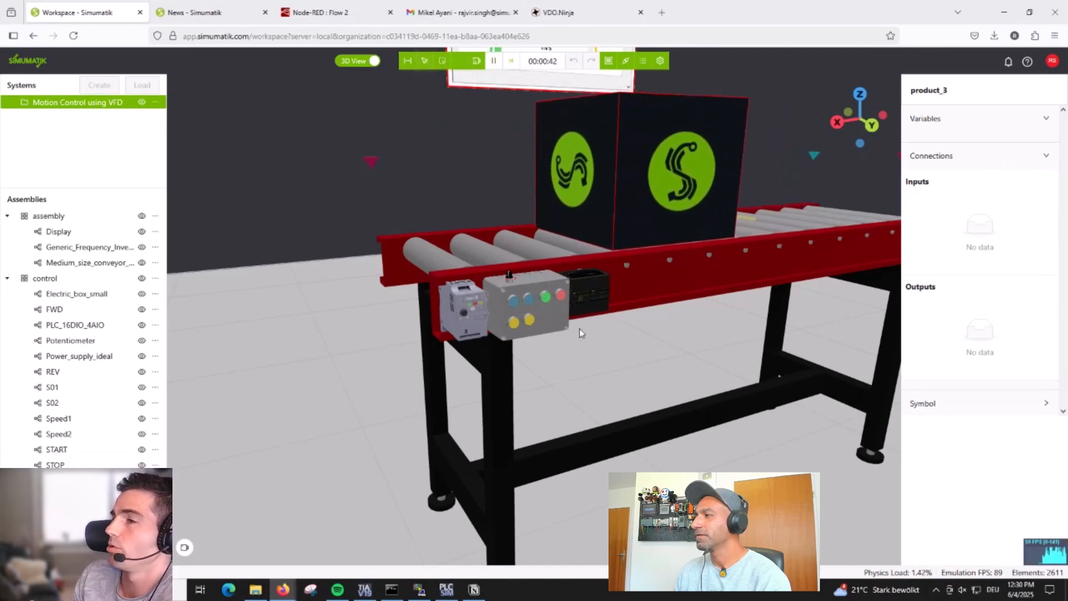
{"action": "scroll", "coordinate": [579, 326], "scroll_direction": "down", "scroll_amount": 3}
{"action": "right_click_drag", "start_coordinate": [607, 376], "coordinate": [543, 416]}
{"action": "scroll", "coordinate": [465, 398], "scroll_direction": "up", "scroll_amount": 2}
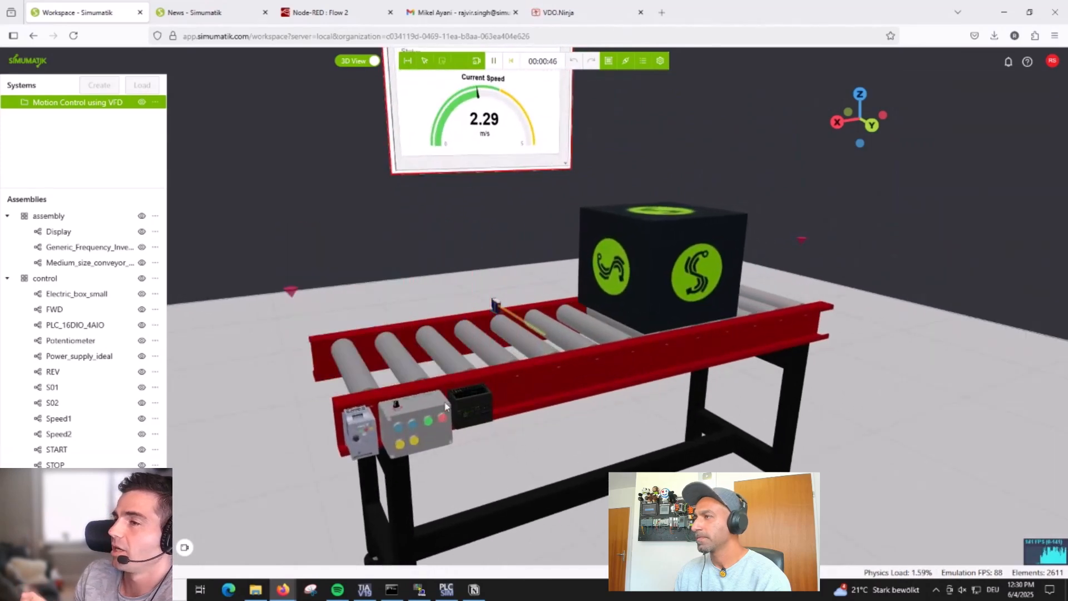
{"action": "left_click_drag", "start_coordinate": [389, 203], "coordinate": [385, 193]}
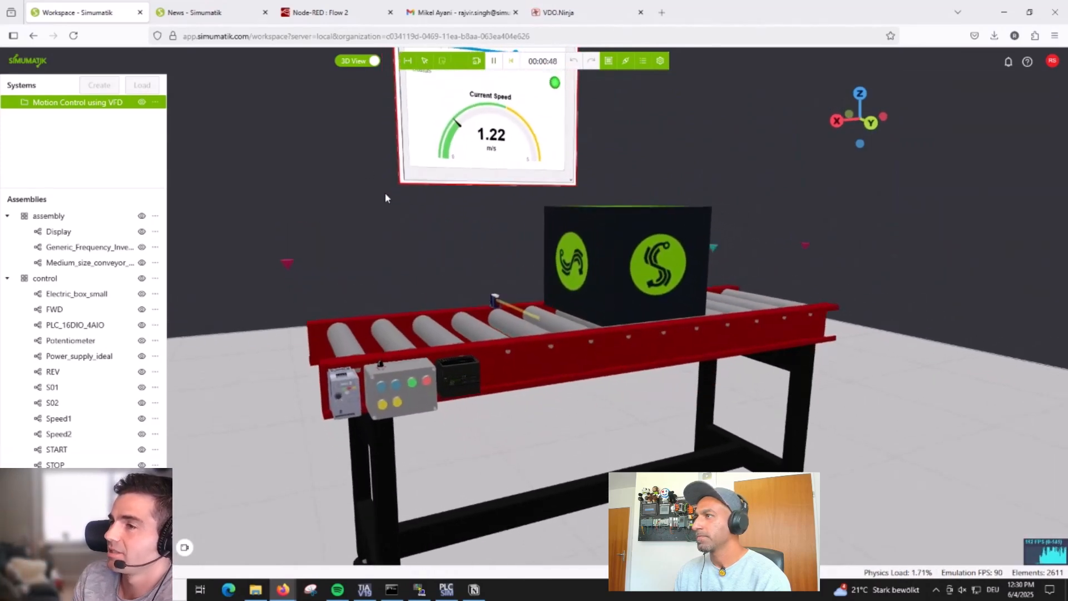
Reset the emulation and select the medium-size conveyor in the 3D scene
{"action": "left_click", "coordinate": [510, 62]}
{"action": "left_click", "coordinate": [507, 361]}
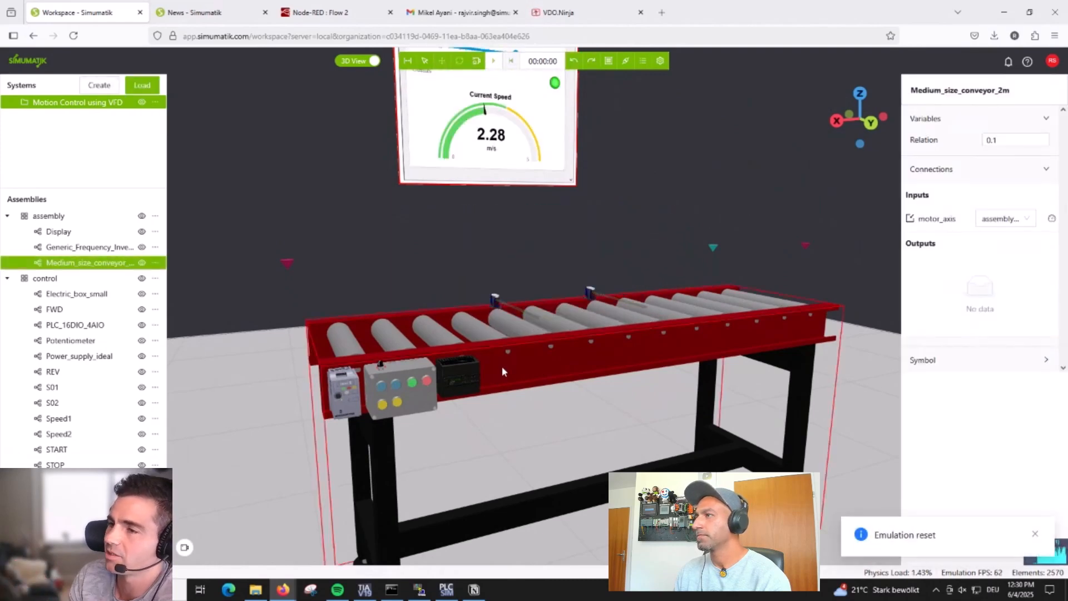
{"action": "left_click_drag", "start_coordinate": [501, 366], "coordinate": [491, 364]}
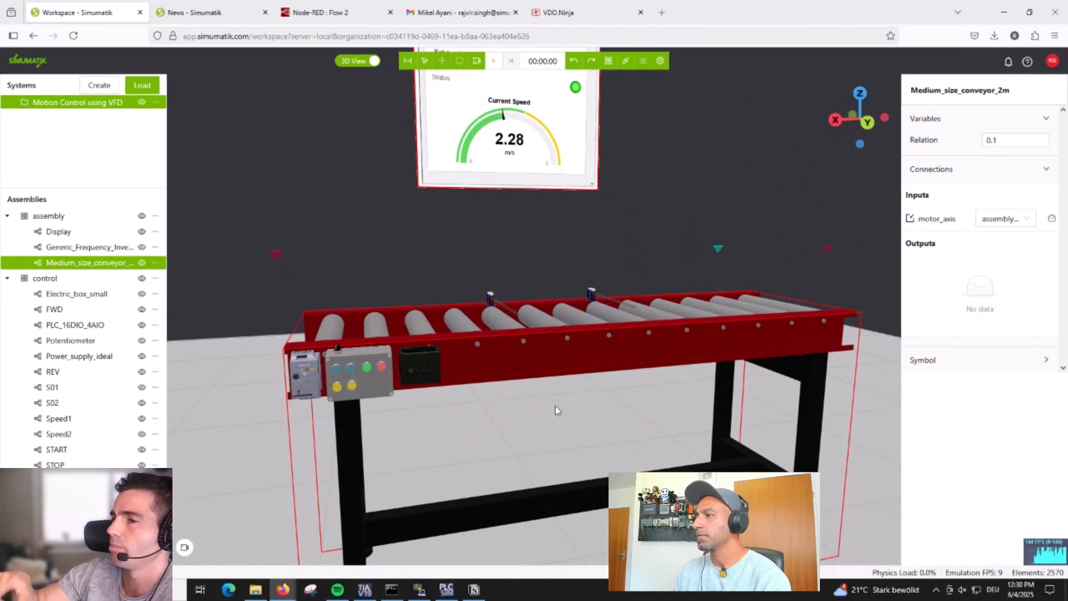
Select the two conveyor sensors, the PLC and the electric box one after another in the 3D scene
{"action": "left_click", "coordinate": [491, 292]}
{"action": "left_click", "coordinate": [587, 292]}
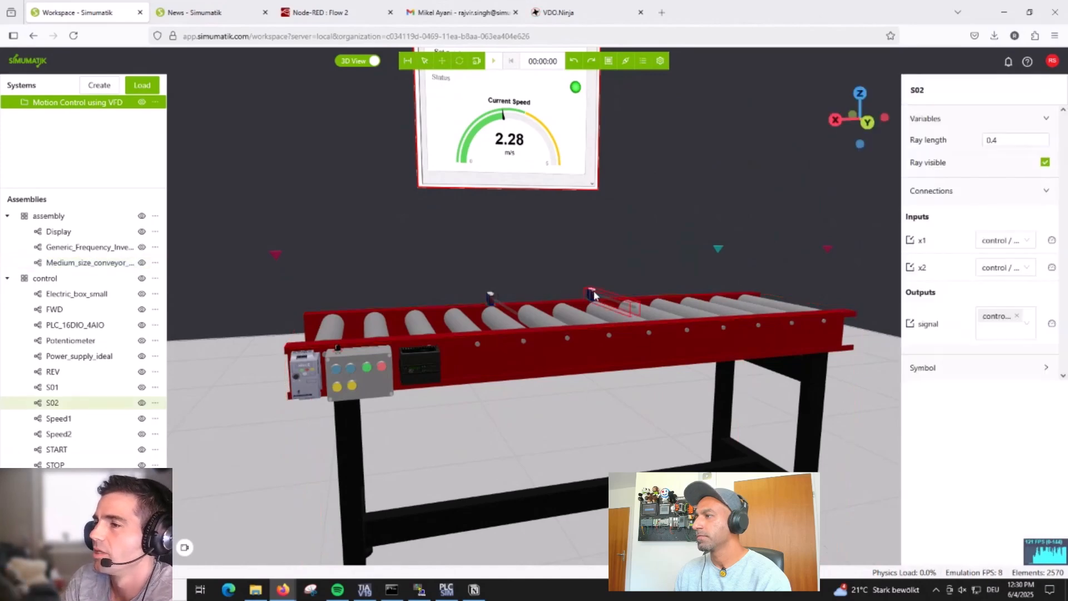
{"action": "left_click", "coordinate": [490, 303]}
{"action": "left_click_drag", "start_coordinate": [333, 342], "coordinate": [460, 332]}
{"action": "left_click", "coordinate": [425, 378]}
{"action": "left_click", "coordinate": [506, 371]}
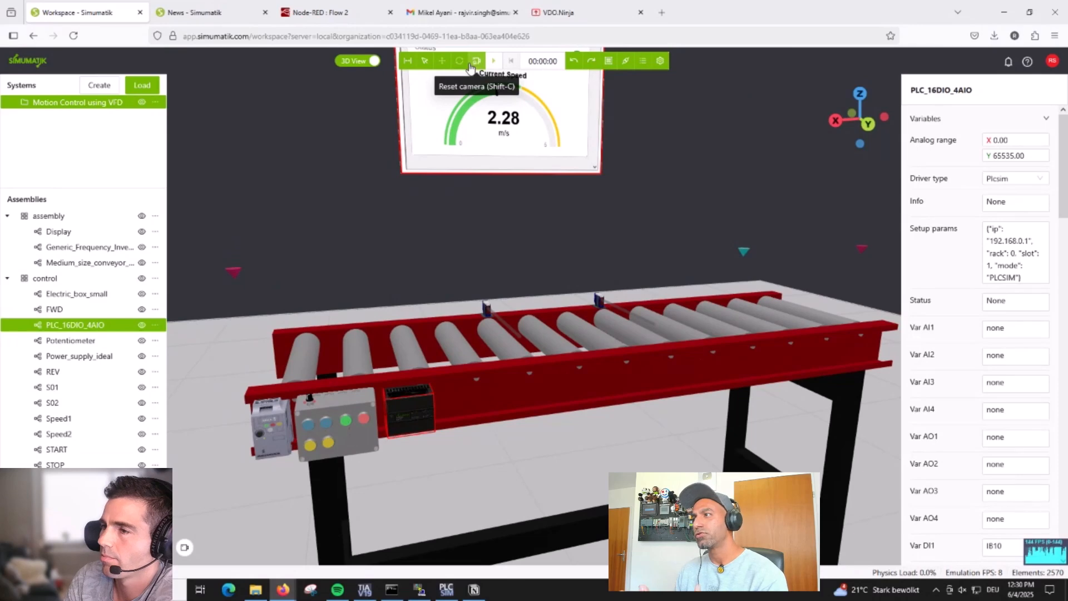
{"action": "left_click", "coordinate": [337, 415]}
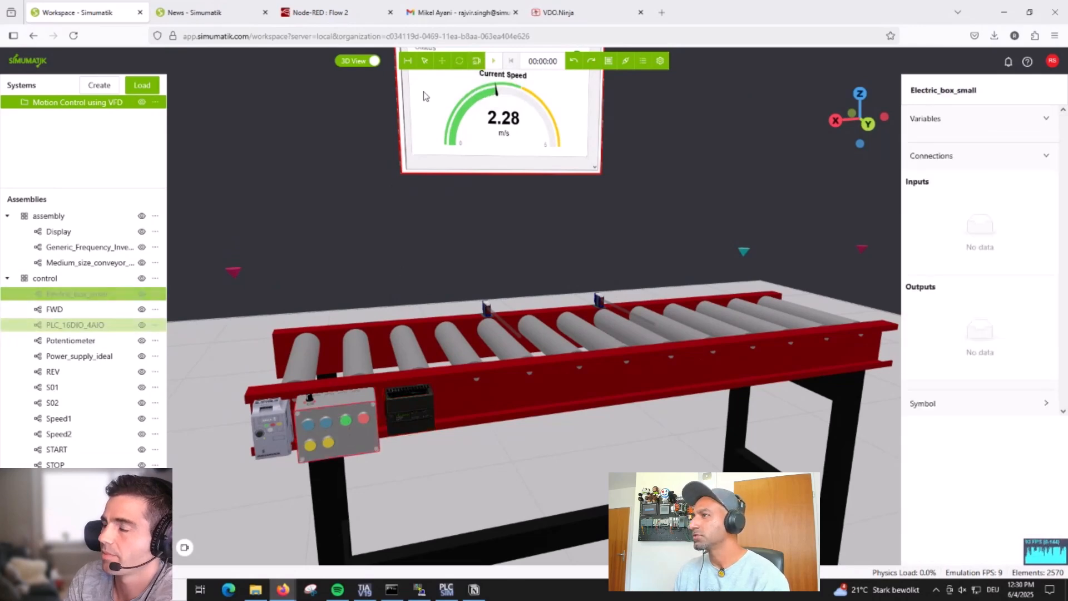
Start the emulation and frame the conveyor with the full VFD Status display
{"action": "left_click", "coordinate": [494, 61]}
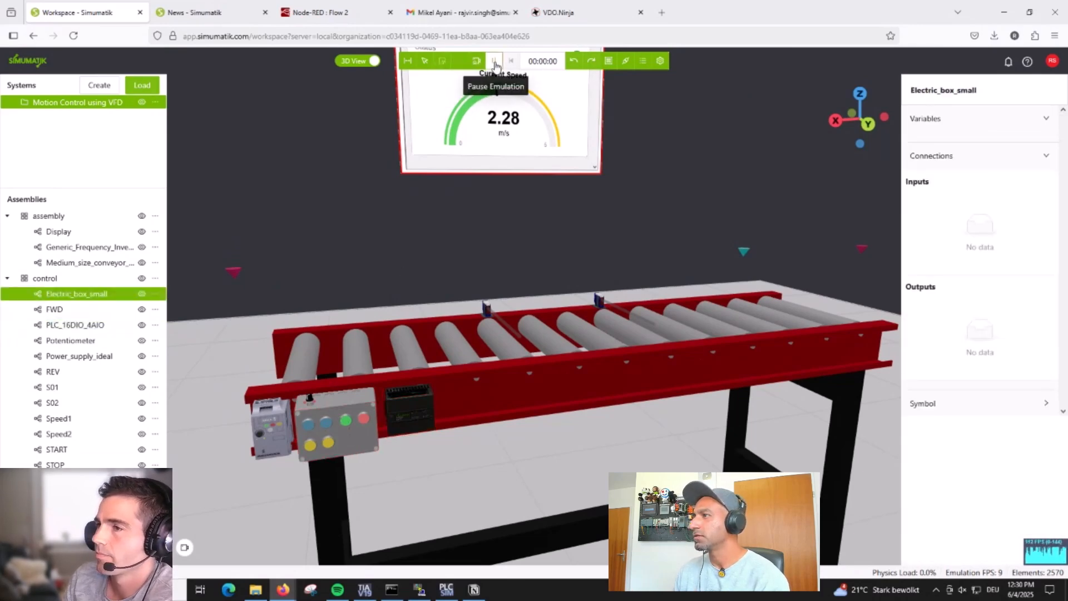
{"action": "scroll", "coordinate": [486, 195], "scroll_direction": "down", "scroll_amount": 2}
{"action": "right_click_drag", "start_coordinate": [485, 195], "coordinate": [492, 294]}
{"action": "left_click_drag", "start_coordinate": [533, 103], "coordinate": [487, 110]}
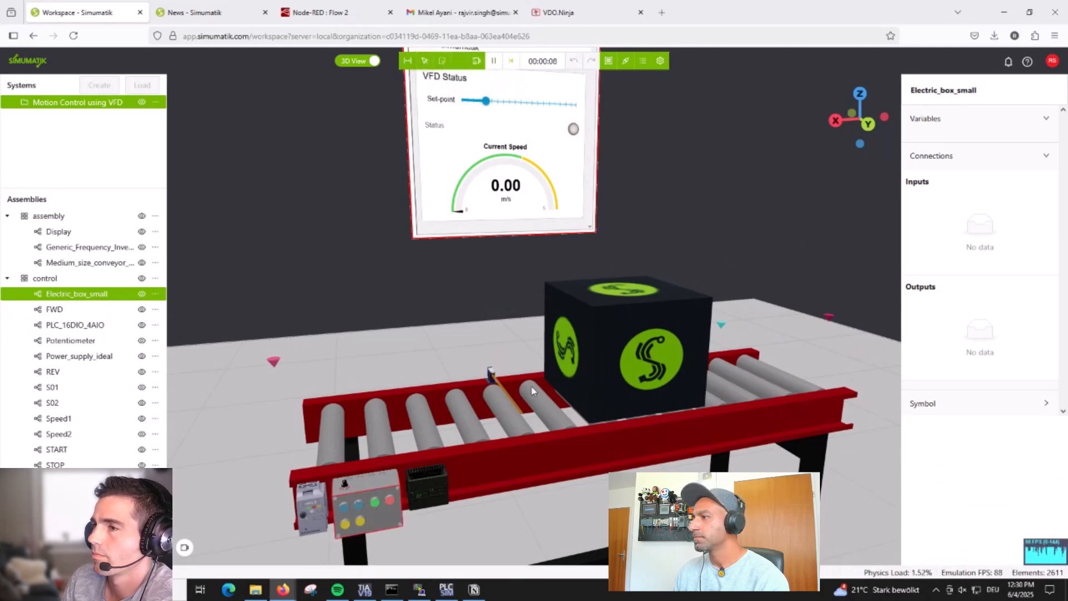
Raise the speed set-point slightly on the VFD Status display and start the conveyor with the green push-button
{"action": "right_click", "coordinate": [507, 385]}
{"action": "left_click", "coordinate": [523, 349]}
{"action": "right_click", "coordinate": [465, 333]}
{"action": "left_click", "coordinate": [481, 109]}
{"action": "left_click_drag", "start_coordinate": [485, 101], "coordinate": [492, 101]}
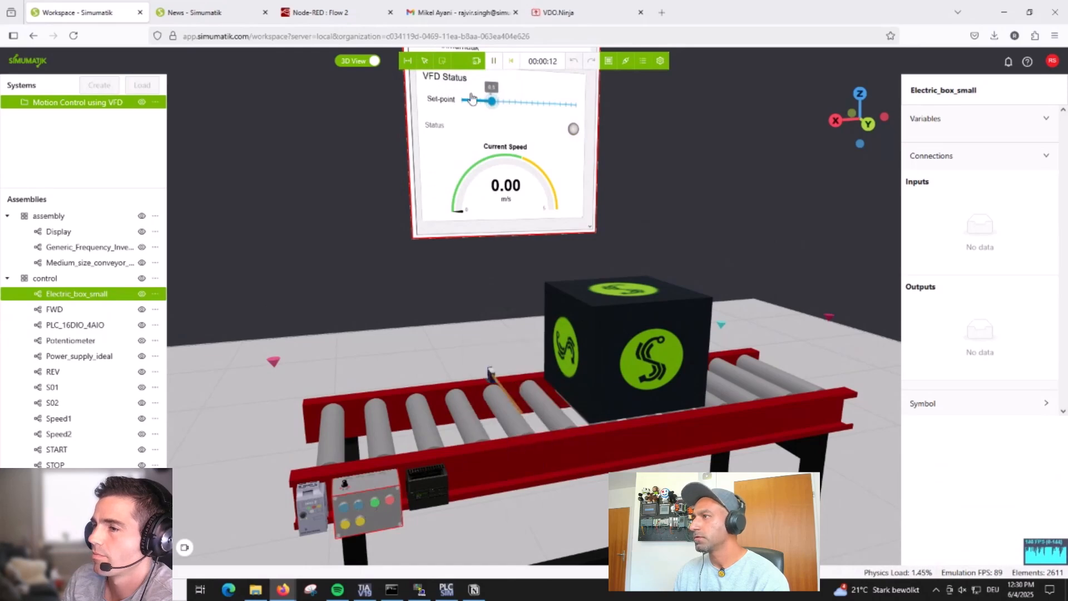
{"action": "left_click", "coordinate": [376, 505]}
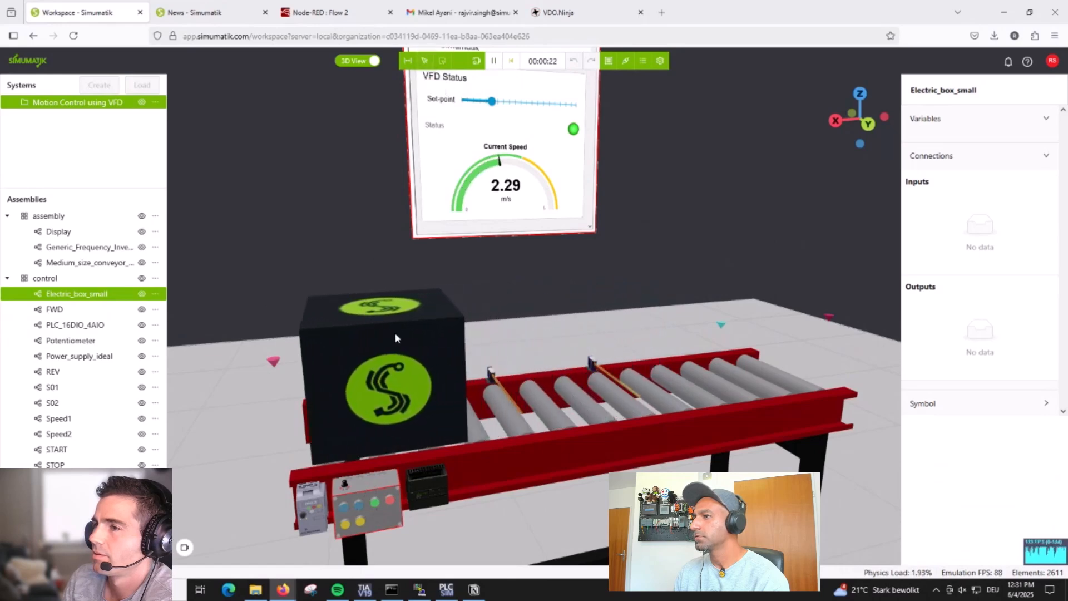
Reset the running emulation and start it once more
{"action": "right_click", "coordinate": [528, 300]}
{"action": "left_click", "coordinate": [644, 305]}
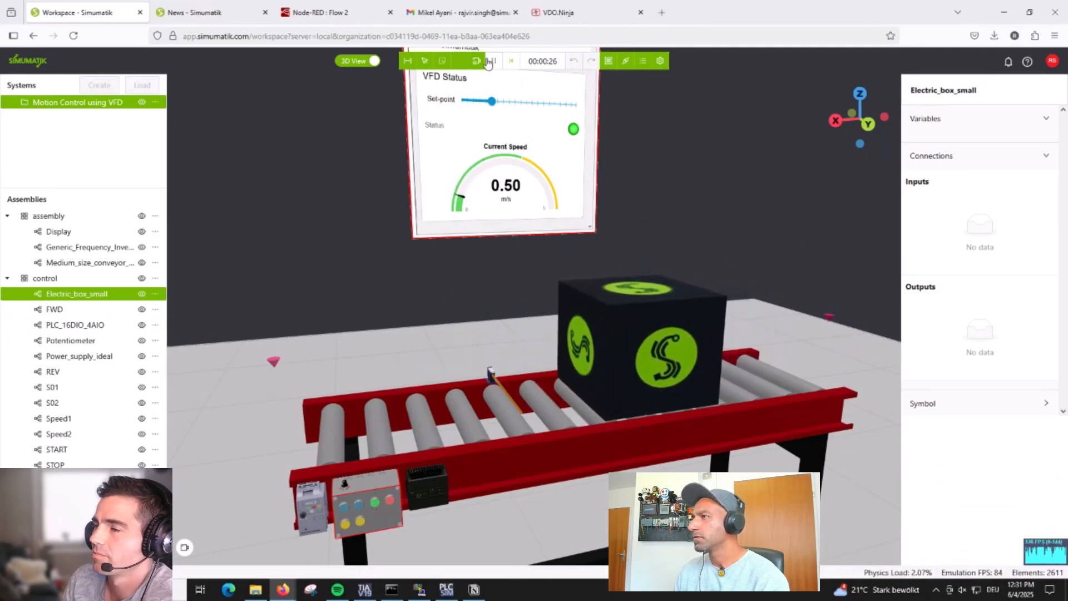
{"action": "left_click", "coordinate": [511, 61]}
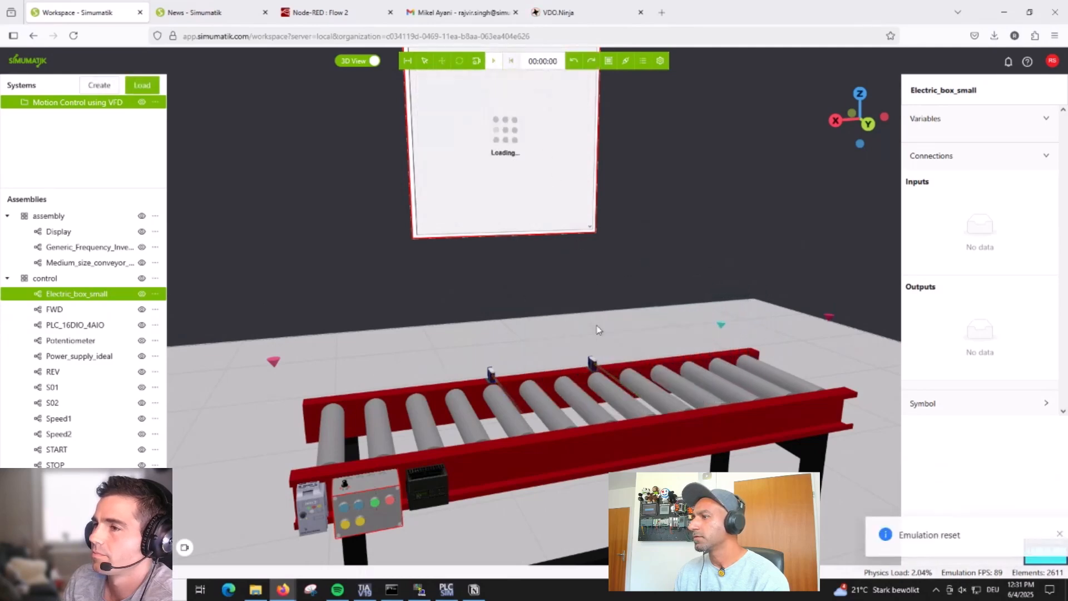
{"action": "left_click", "coordinate": [493, 61]}
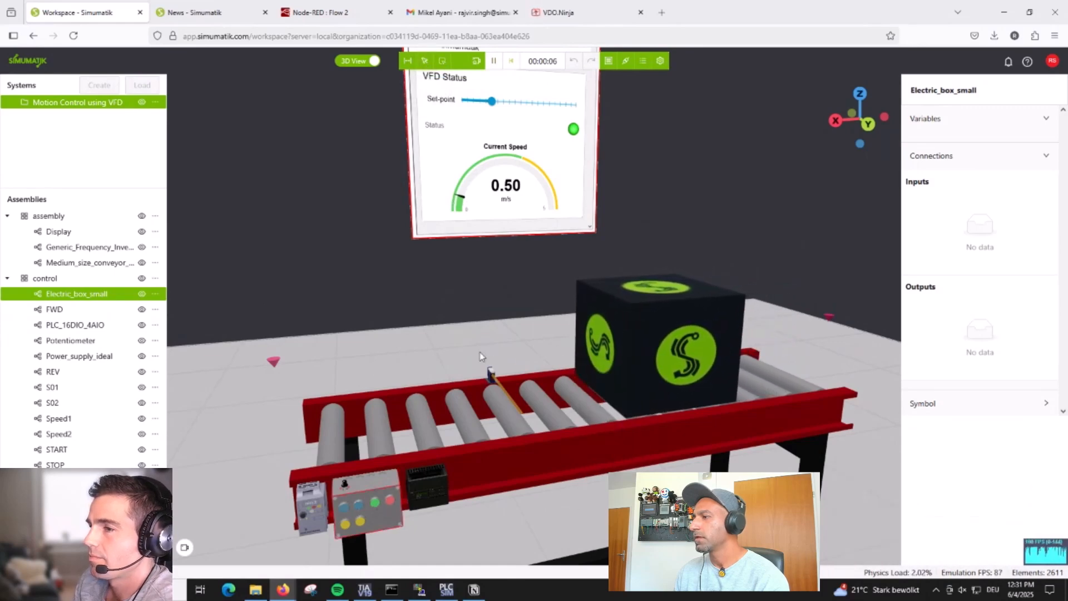
{"action": "right_click", "coordinate": [409, 291]}
{"action": "left_click", "coordinate": [422, 284]}
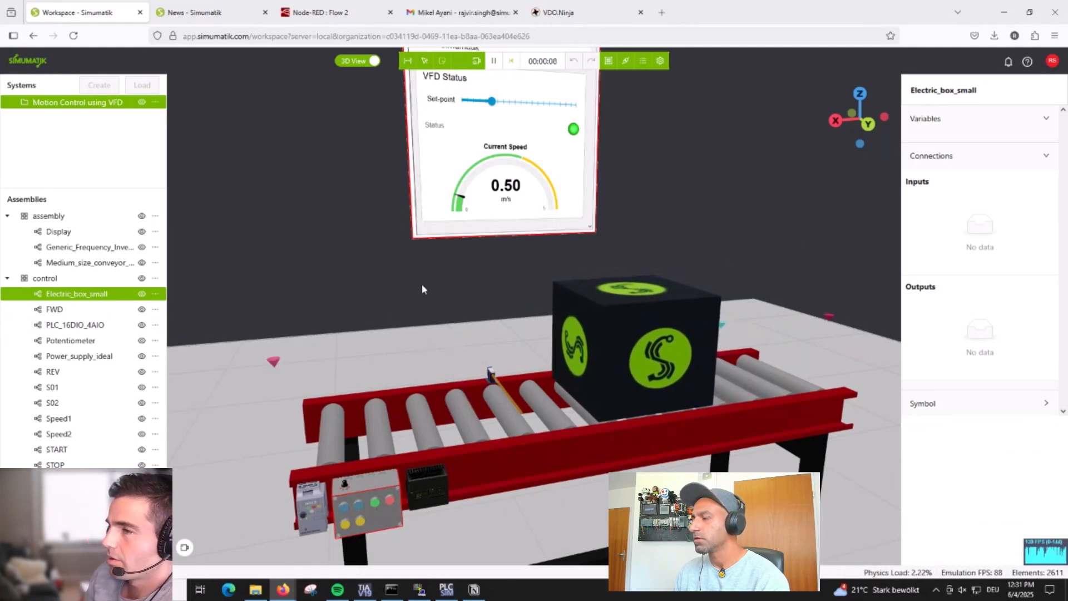
{"action": "right_click", "coordinate": [629, 191]}
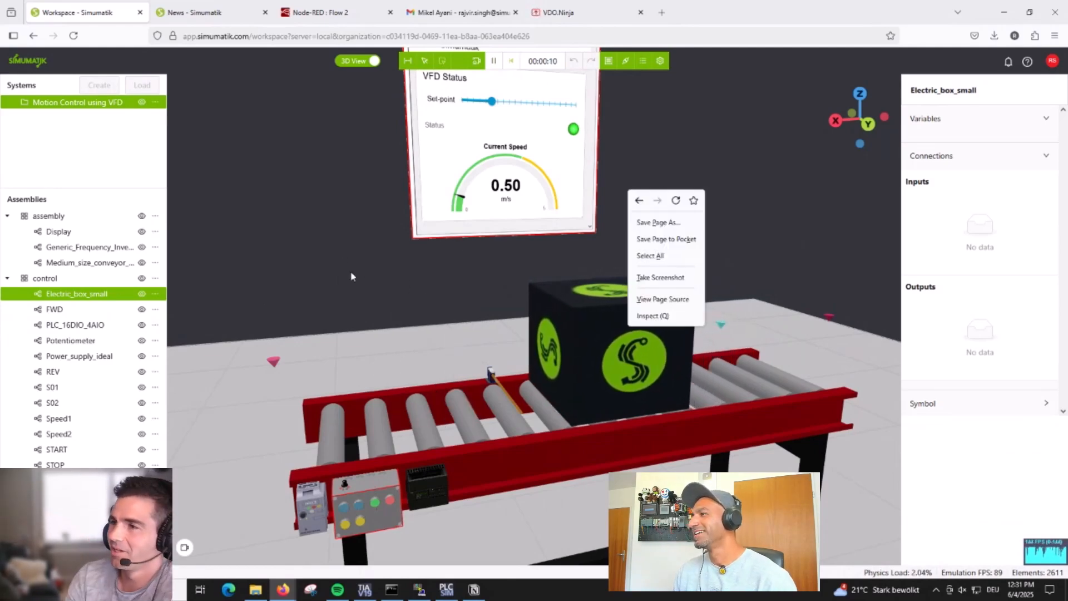
{"action": "left_click", "coordinate": [388, 301]}
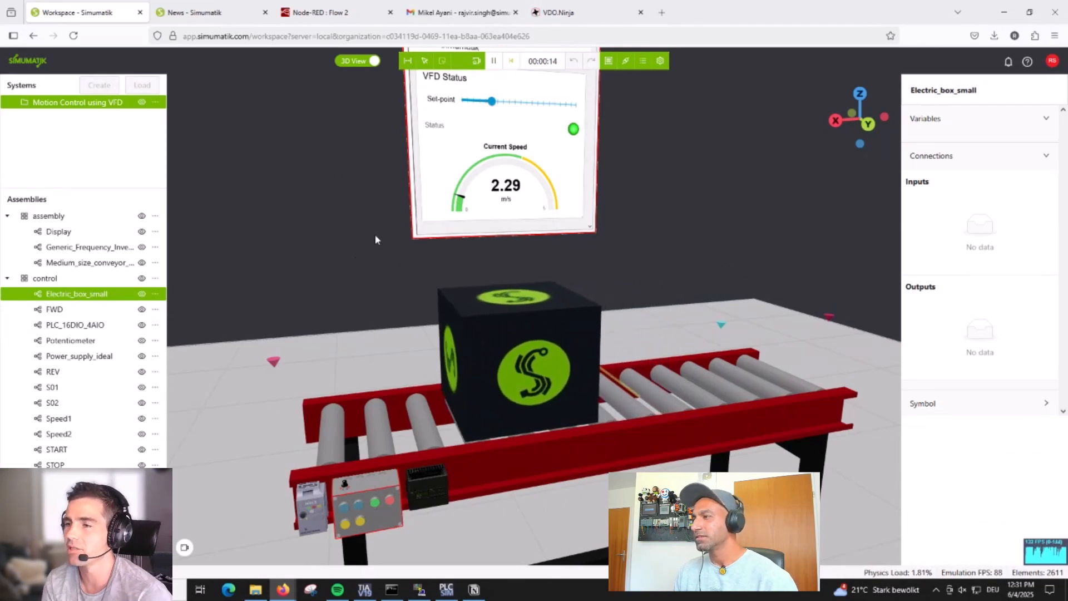
{"action": "right_click", "coordinate": [363, 252]}
Reload the workspace page and bring the conveyor and VFD Status display into close view
{"action": "left_click", "coordinate": [74, 35]}
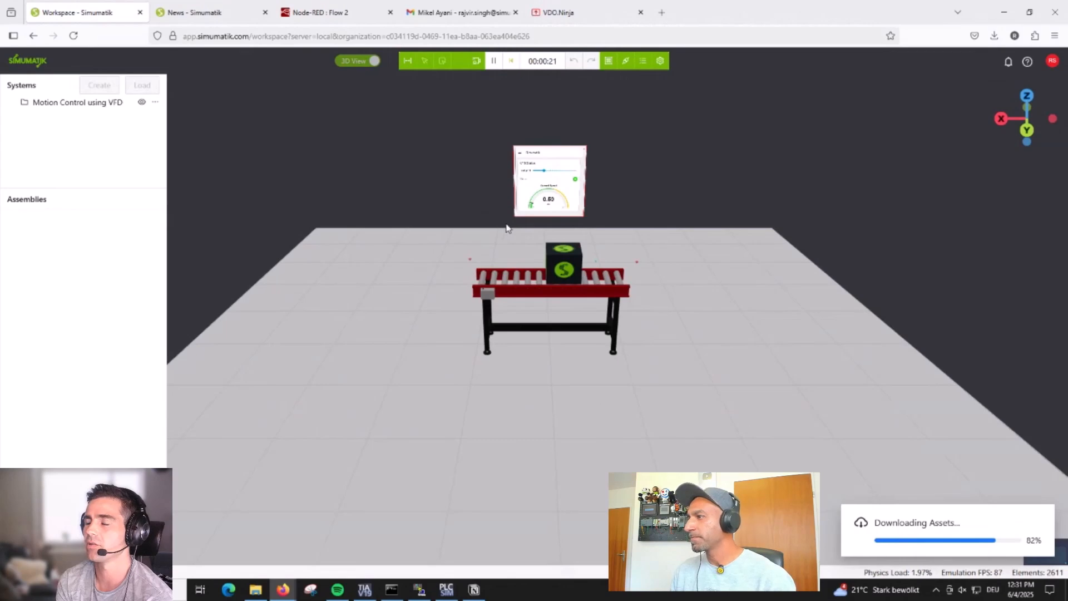
{"action": "scroll", "coordinate": [503, 227], "scroll_direction": "up", "scroll_amount": 5}
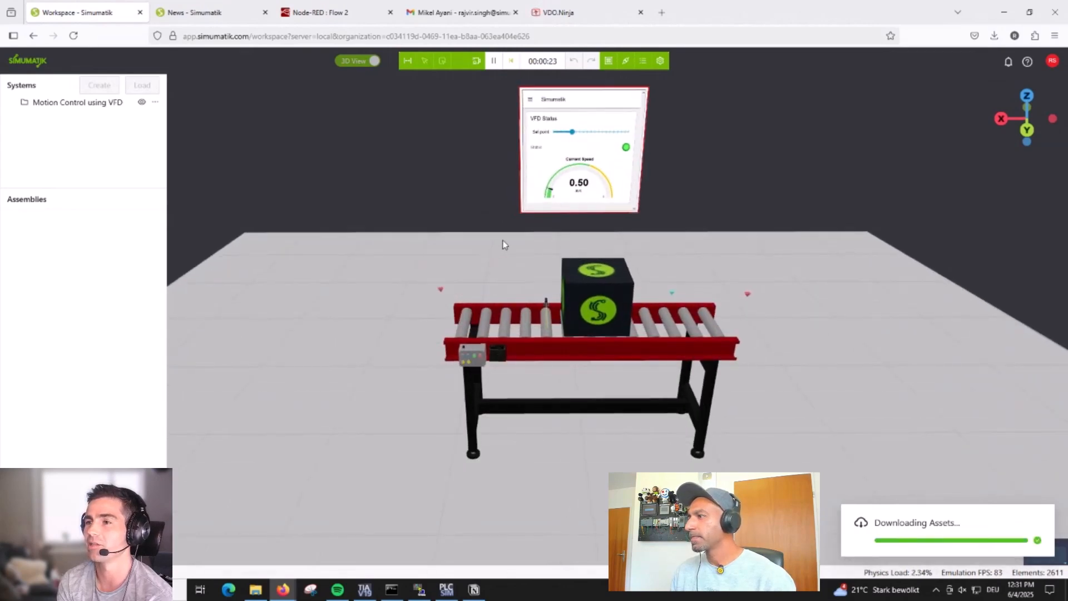
{"action": "left_click_drag", "start_coordinate": [504, 245], "coordinate": [533, 227]}
{"action": "scroll", "coordinate": [506, 295], "scroll_direction": "up", "scroll_amount": 5}
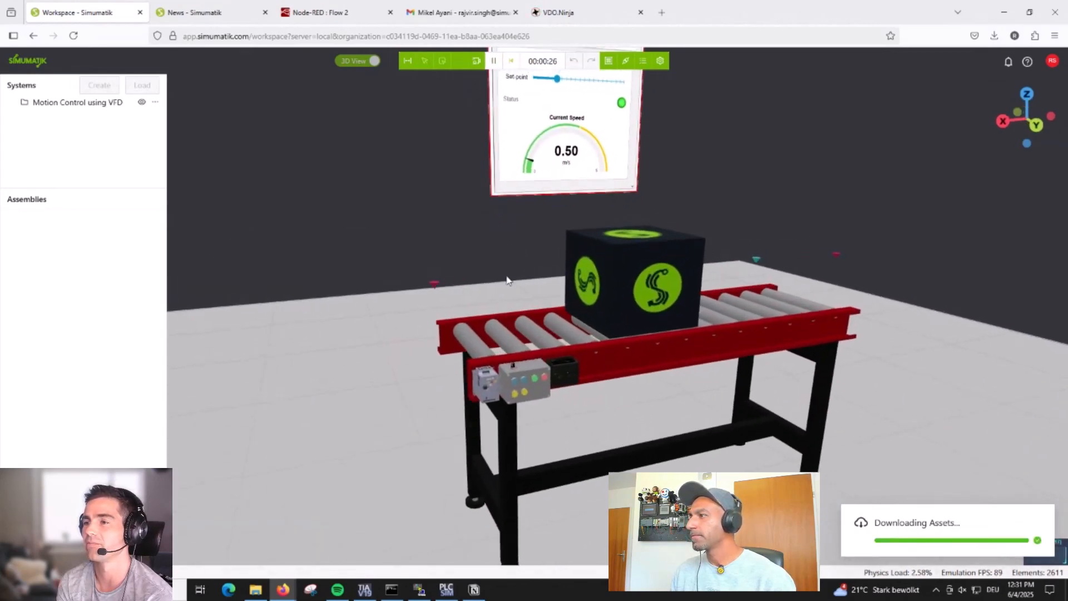
Reset the emulation and view the VFD Status display from the front
{"action": "left_click", "coordinate": [511, 61]}
{"action": "left_click_drag", "start_coordinate": [623, 259], "coordinate": [594, 258]}
{"action": "right_click_drag", "start_coordinate": [594, 259], "coordinate": [530, 344]}
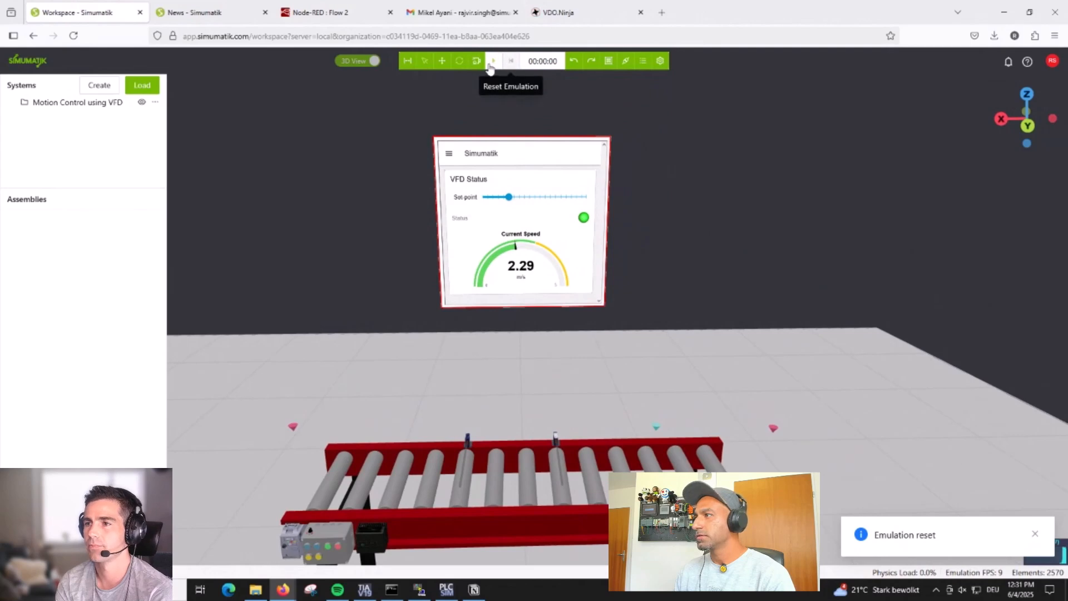
Select the Display component in the assembly group of the Motion Control using VFD system and open its component page
{"action": "left_click", "coordinate": [78, 103]}
{"action": "left_click", "coordinate": [7, 216]}
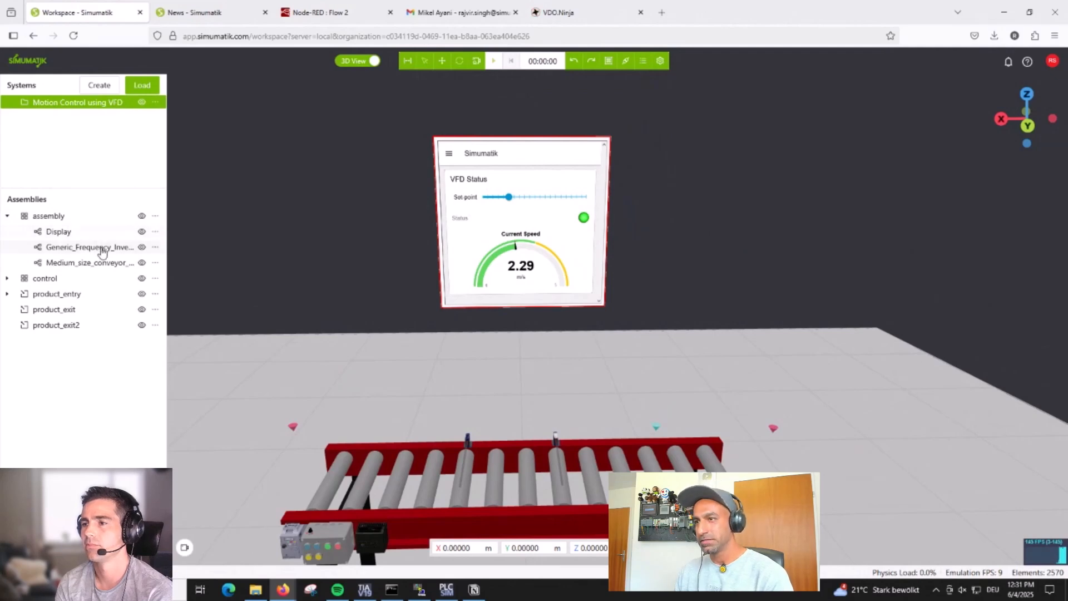
{"action": "left_click", "coordinate": [62, 232]}
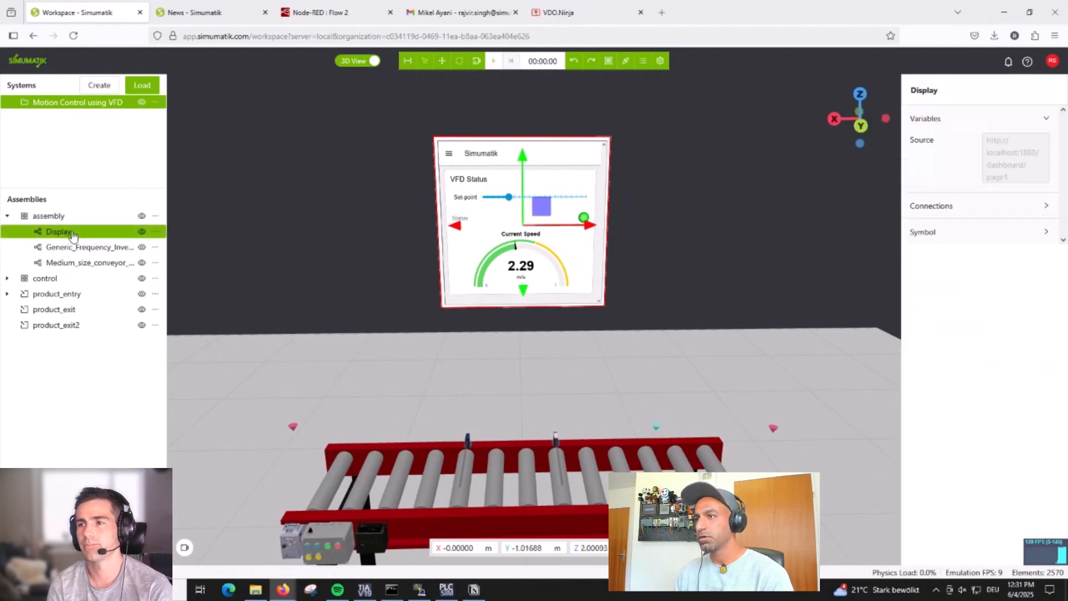
{"action": "left_click", "coordinate": [155, 232]}
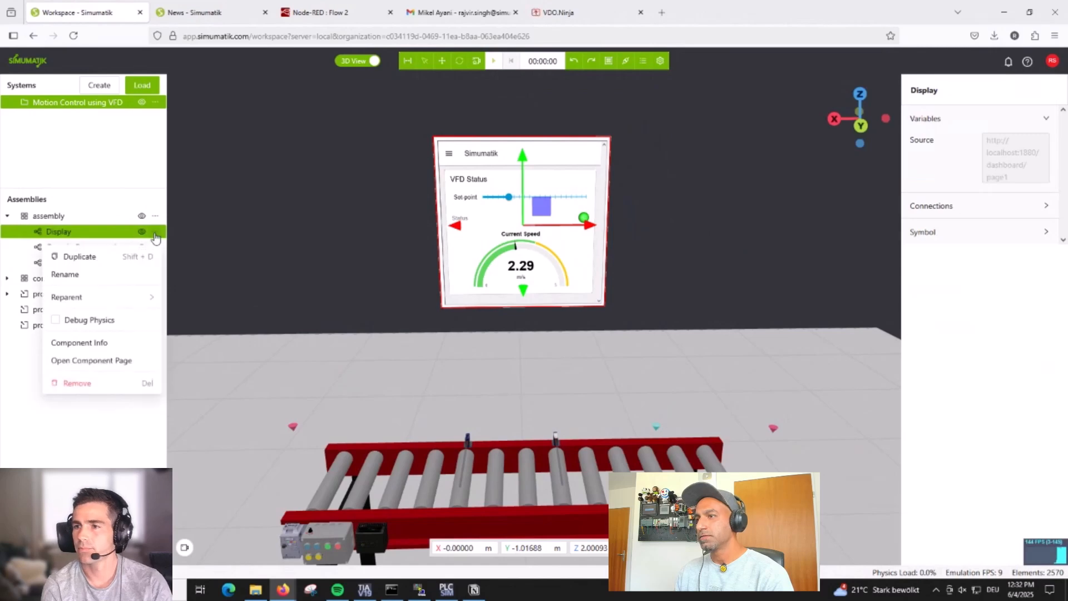
{"action": "left_click", "coordinate": [95, 360]}
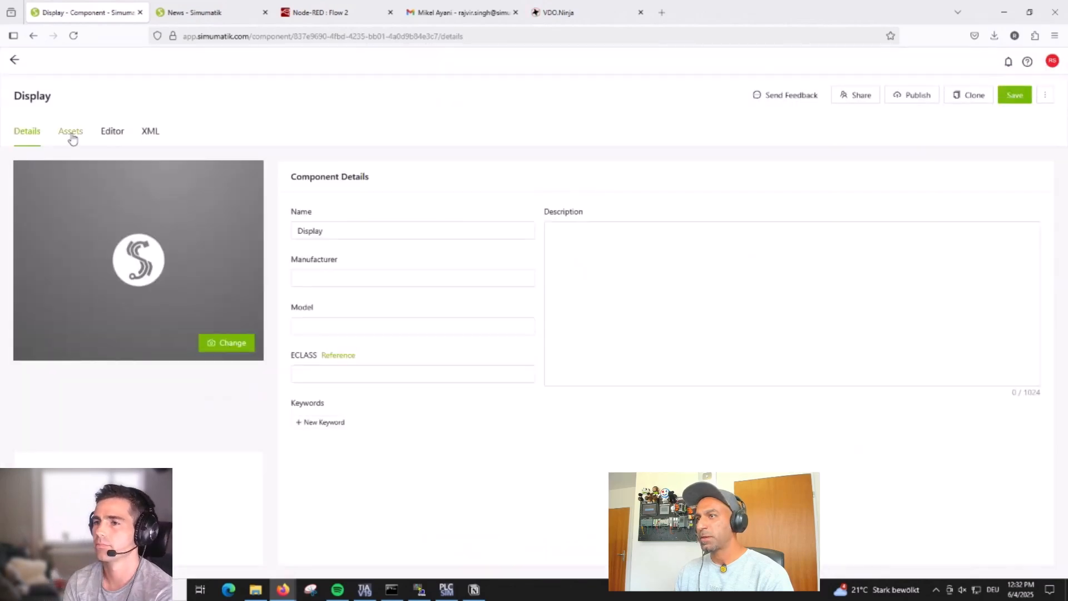
Open the Display component's Editor, expand base_link and list the element types that can be added to it
{"action": "left_click", "coordinate": [72, 138]}
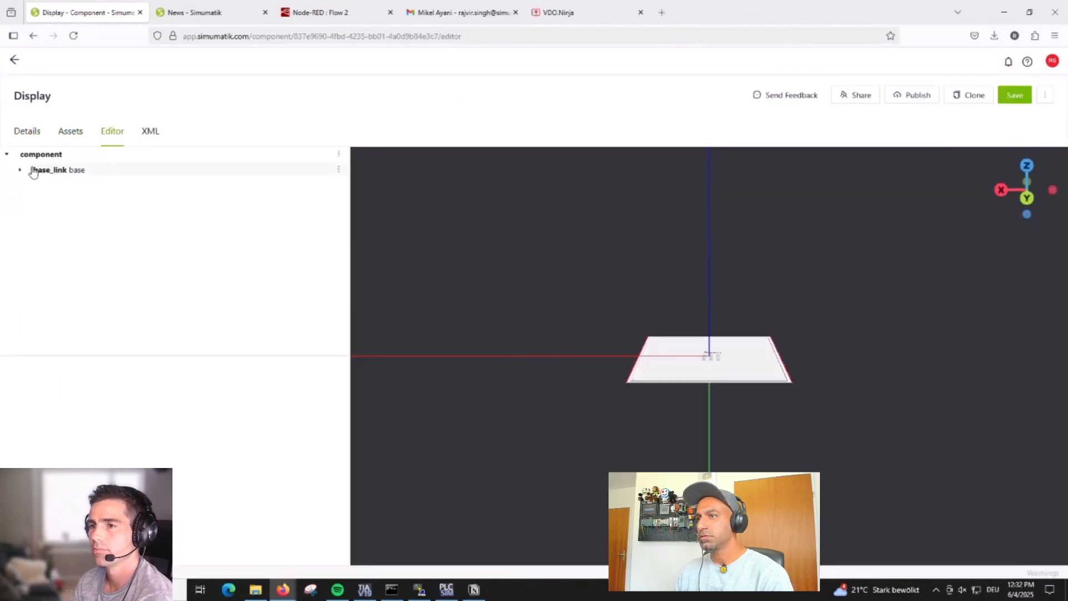
{"action": "left_click", "coordinate": [20, 170]}
{"action": "left_click", "coordinate": [338, 169]}
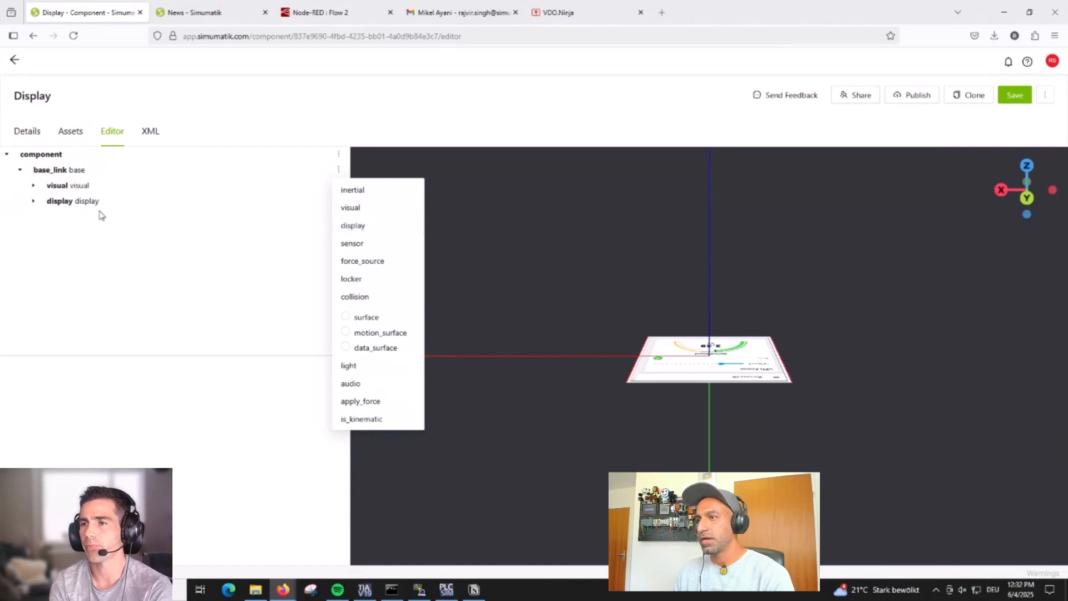
Expand the display element under base_link and look through its origin, size and source properties
{"action": "left_click", "coordinate": [33, 201]}
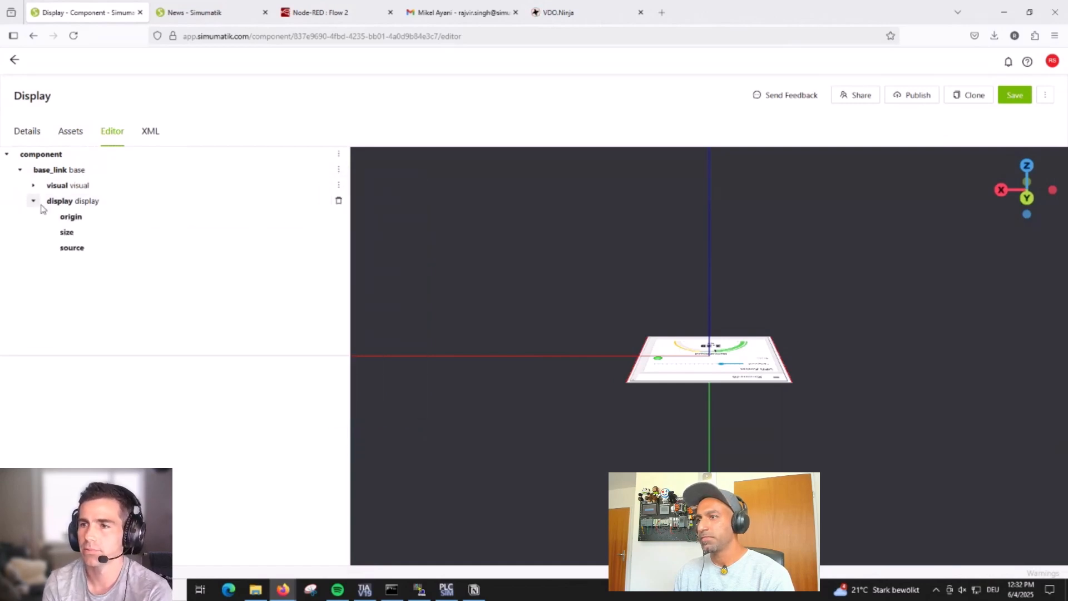
{"action": "left_click", "coordinate": [77, 218]}
{"action": "left_click", "coordinate": [79, 234]}
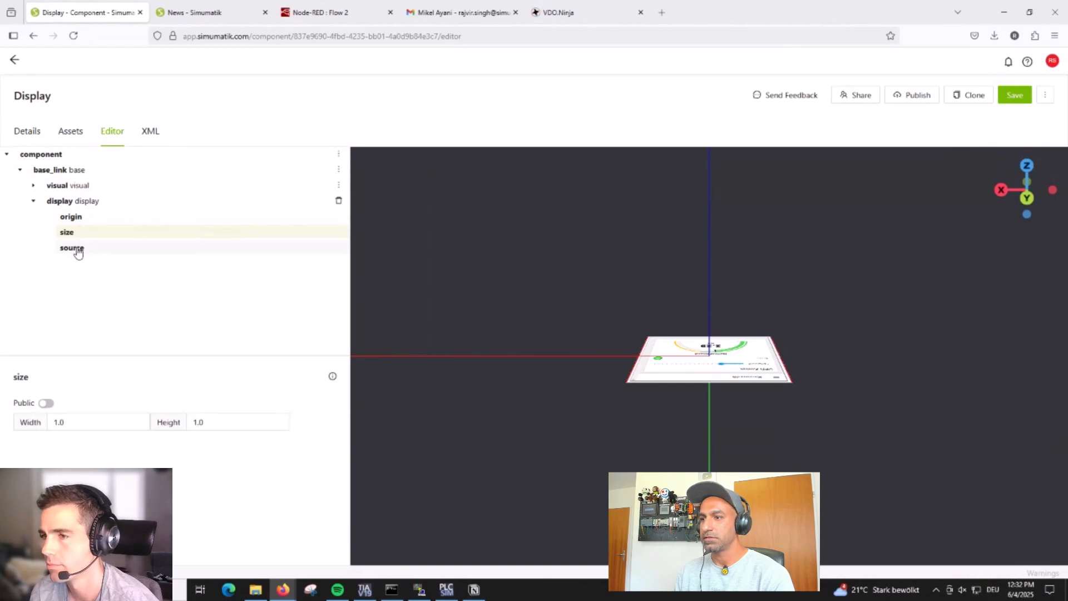
{"action": "left_click", "coordinate": [78, 251]}
{"action": "left_click", "coordinate": [78, 216]}
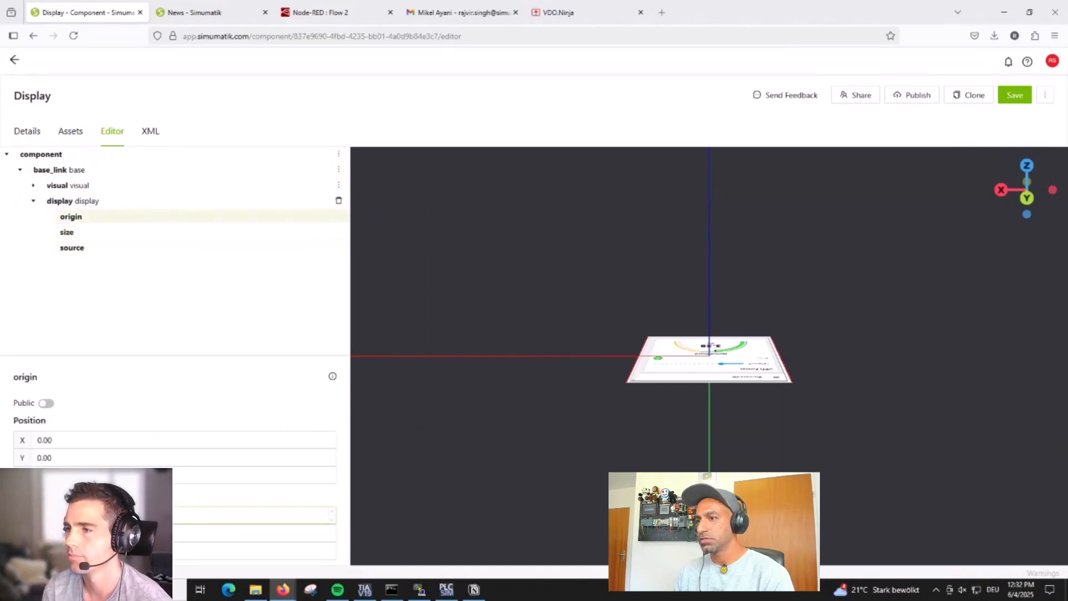
{"action": "left_click_drag", "start_coordinate": [644, 396], "coordinate": [669, 408]}
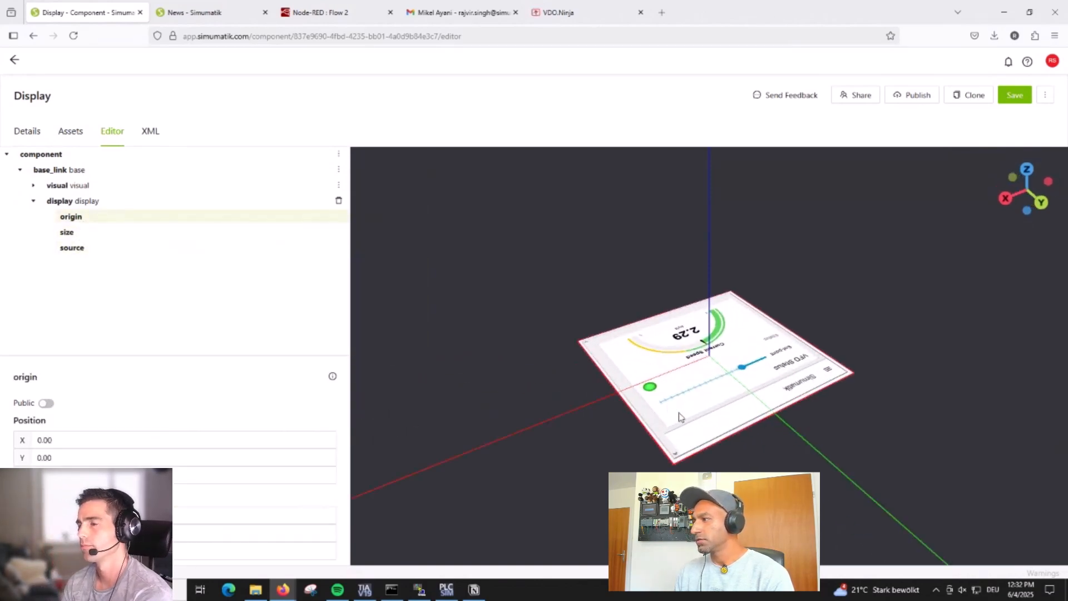
Set the display element's width and height to 2
{"action": "left_click", "coordinate": [68, 234]}
{"action": "left_click", "coordinate": [76, 421]}
{"action": "type", "text": "2"}
{"action": "key", "text": "Tab"}
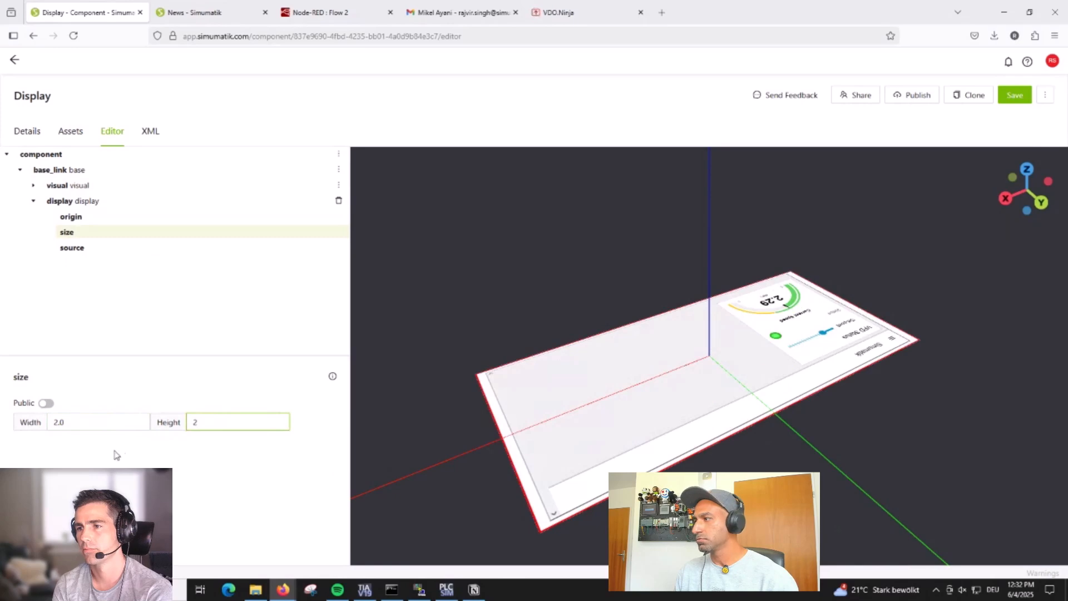
{"action": "type", "text": "2"}
Set the display element's width and height back to 1
{"action": "left_click", "coordinate": [94, 422]}
{"action": "type", "text": "1"}
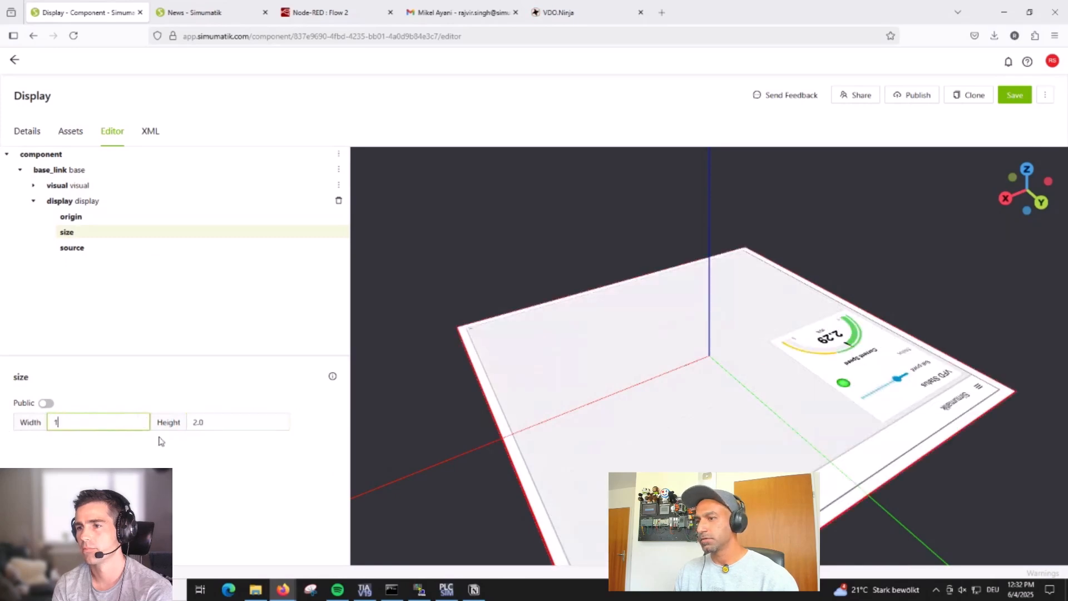
{"action": "key", "text": "Tab"}
{"action": "type", "text": "1"}
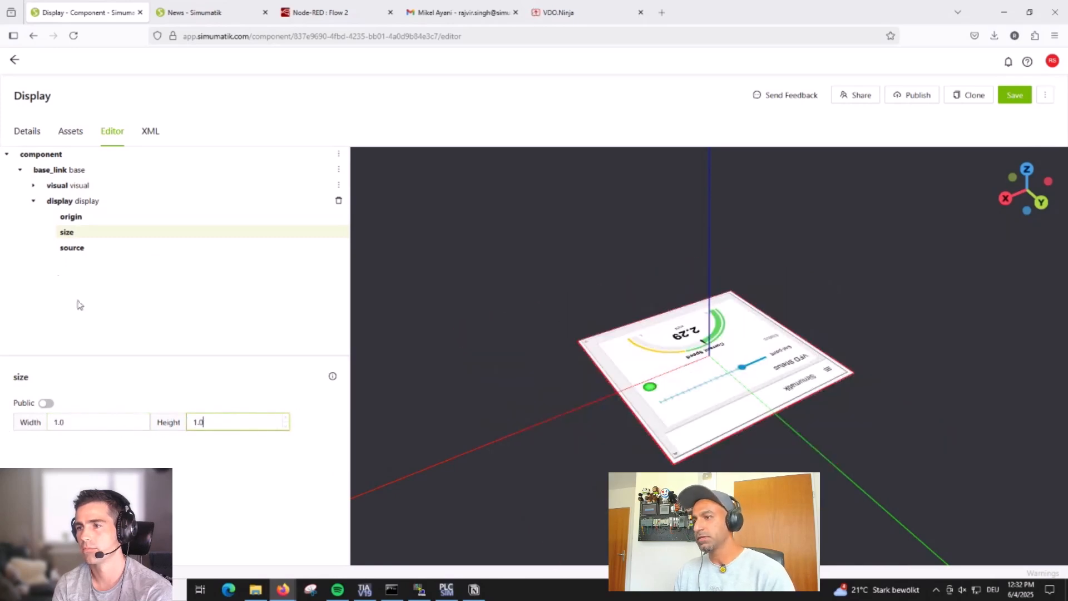
Show the display element's source address and bring up the matching Node-RED dashboard window, widened for comparison
{"action": "left_click", "coordinate": [67, 255]}
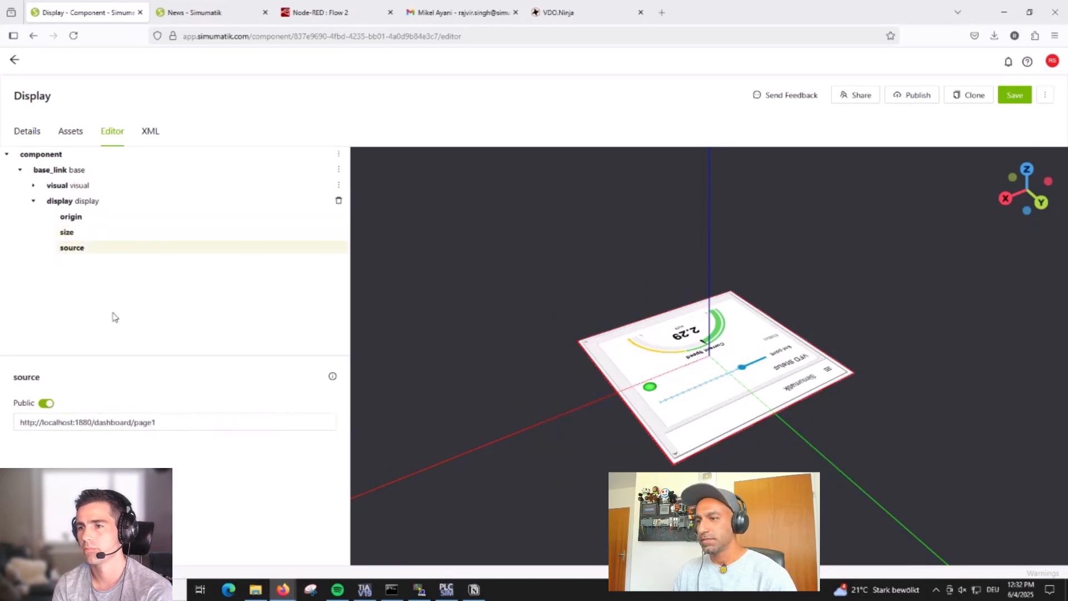
{"action": "left_click_drag", "start_coordinate": [158, 423], "coordinate": [1, 428]}
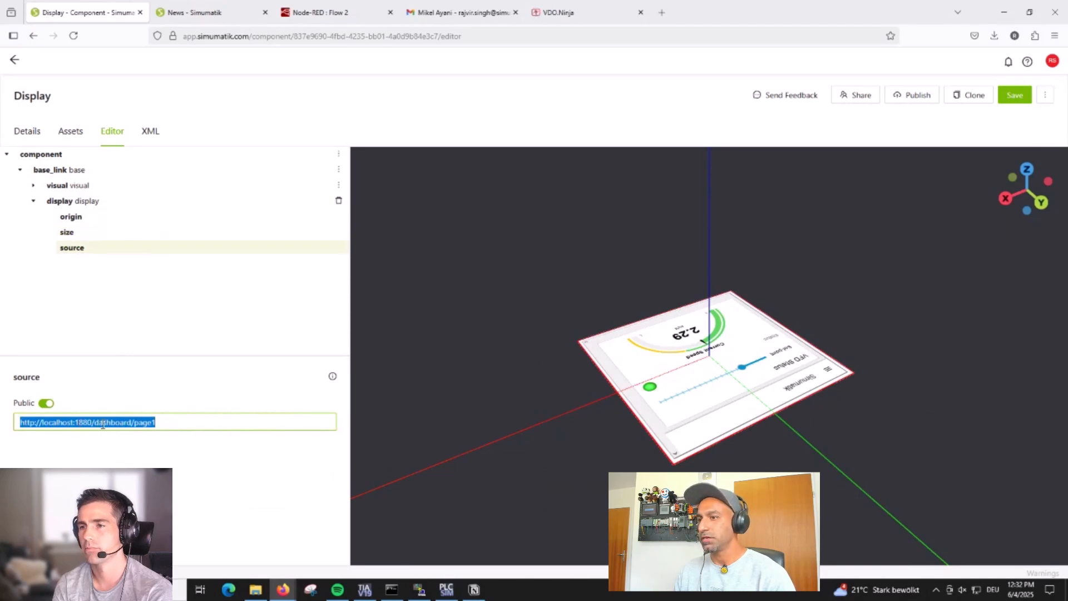
{"action": "mouse_move", "coordinate": [282, 589]}
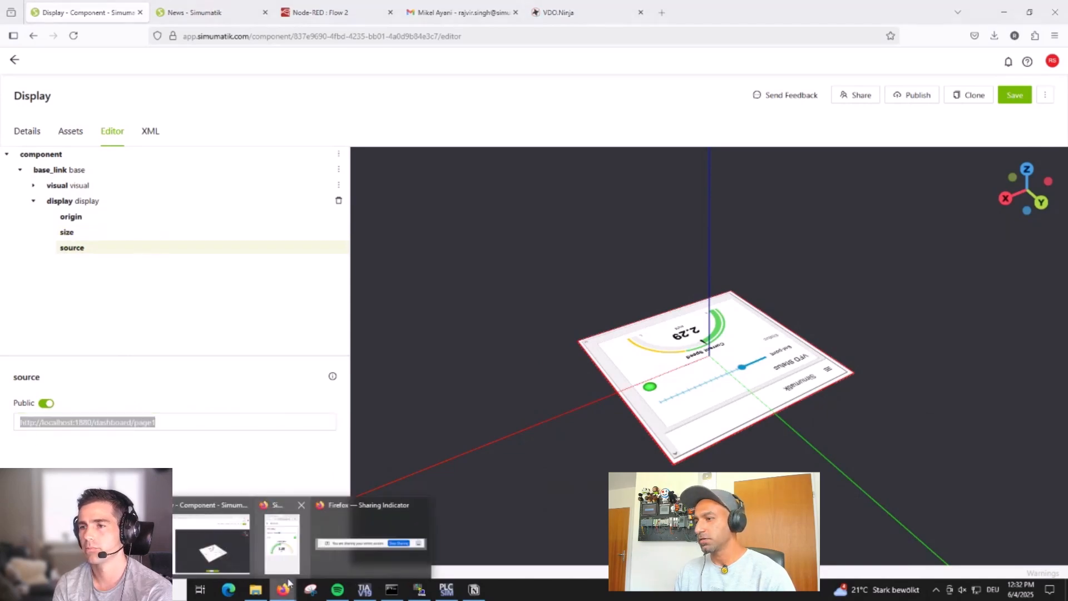
{"action": "left_click", "coordinate": [283, 560]}
{"action": "left_click_drag", "start_coordinate": [251, 222], "coordinate": [548, 223]}
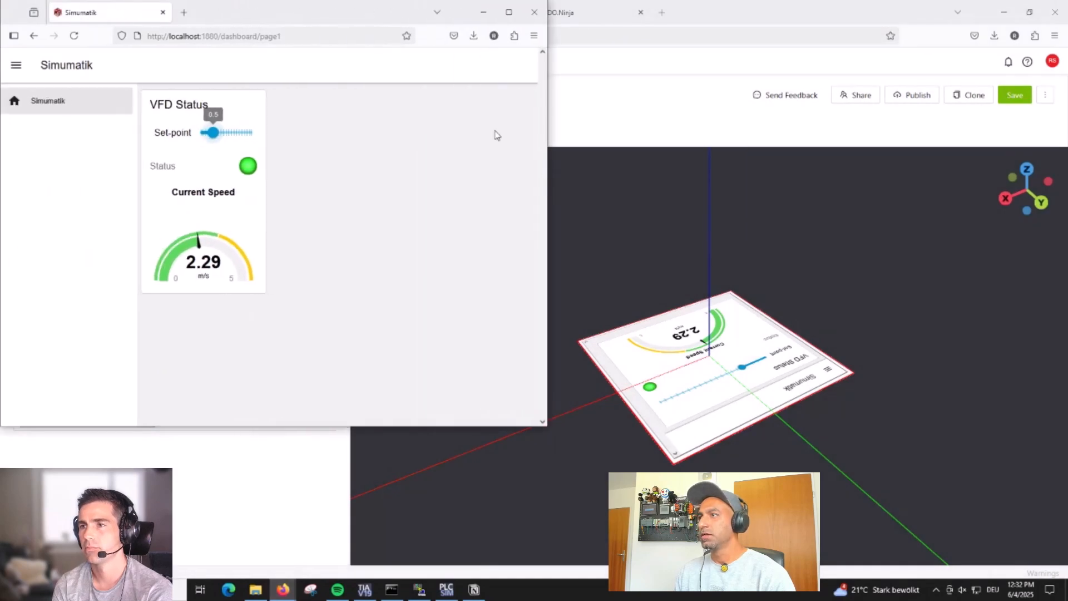
Copy the dashboard page's address, select the display's source value in the Display component and view the display from the front
{"action": "left_click", "coordinate": [341, 37]}
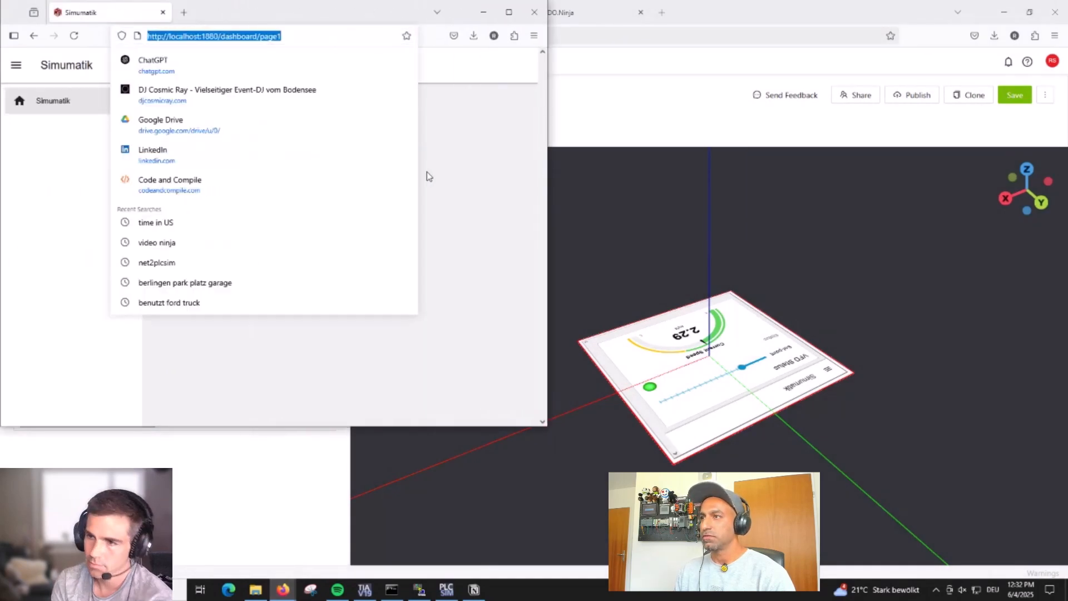
{"action": "left_click", "coordinate": [119, 127]}
{"action": "left_click", "coordinate": [214, 36]}
{"action": "right_click", "coordinate": [215, 36]}
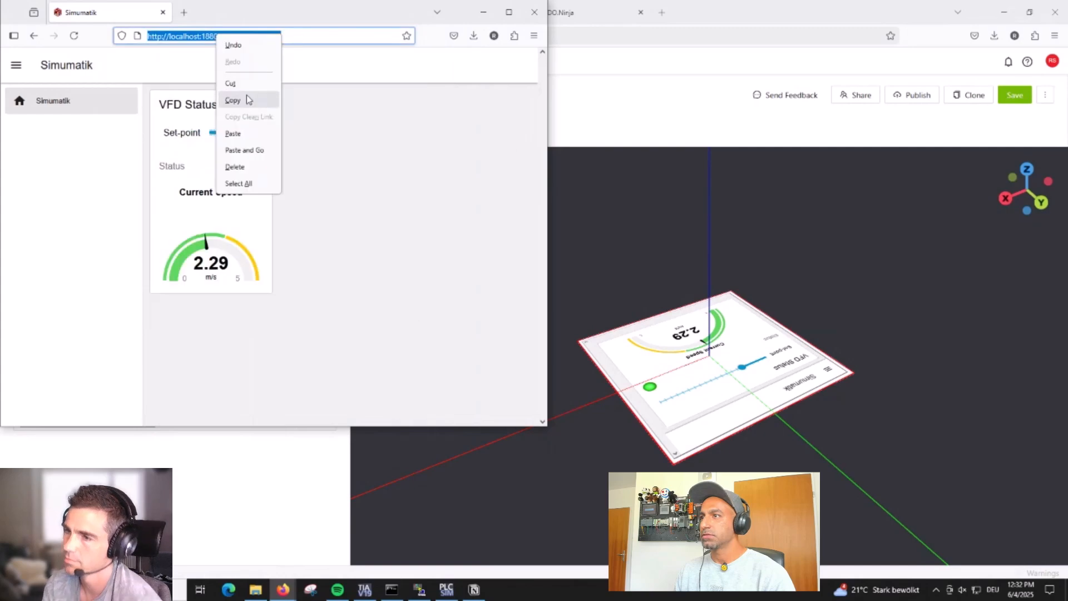
{"action": "left_click", "coordinate": [246, 95]}
{"action": "left_click", "coordinate": [479, 12]}
{"action": "left_click_drag", "start_coordinate": [161, 422], "coordinate": [1, 439]}
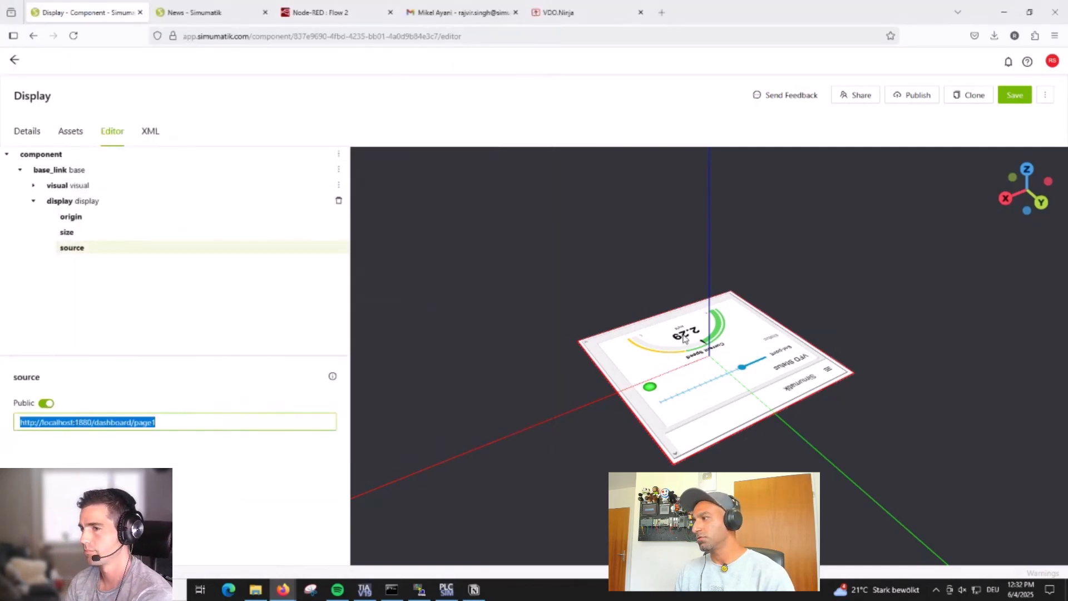
{"action": "left_click_drag", "start_coordinate": [590, 440], "coordinate": [666, 434]}
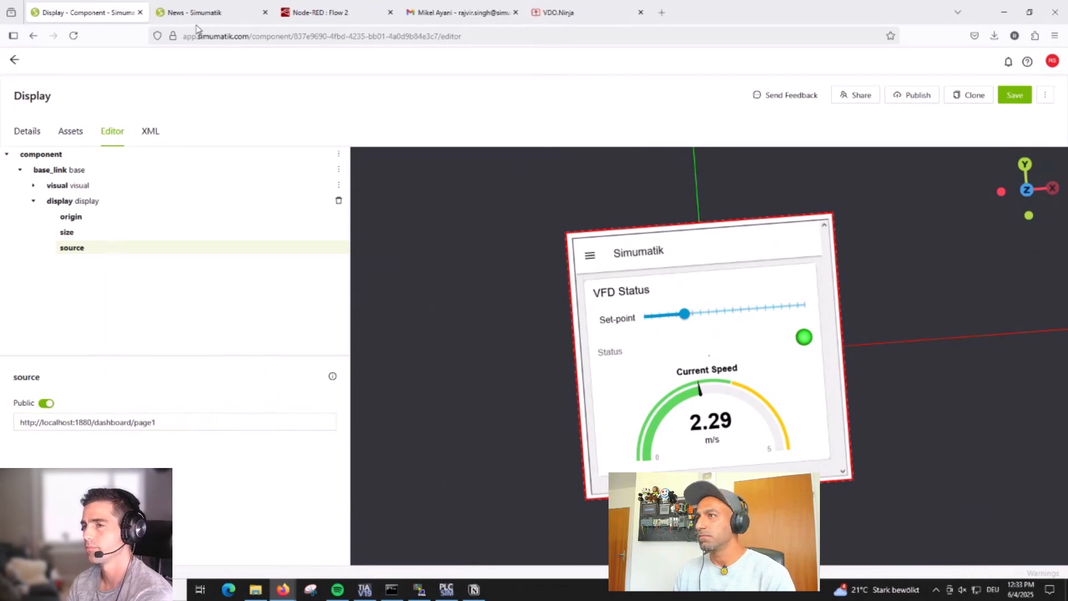
Find the release v1.13.0 note on which sites a display element may show, highlight the allowed addresses and return to the Display component
{"action": "key", "text": "ctrl+Tab"}
{"action": "scroll", "coordinate": [413, 329], "scroll_direction": "down", "scroll_amount": 10}
{"action": "scroll", "coordinate": [412, 331], "scroll_direction": "down", "scroll_amount": 15}
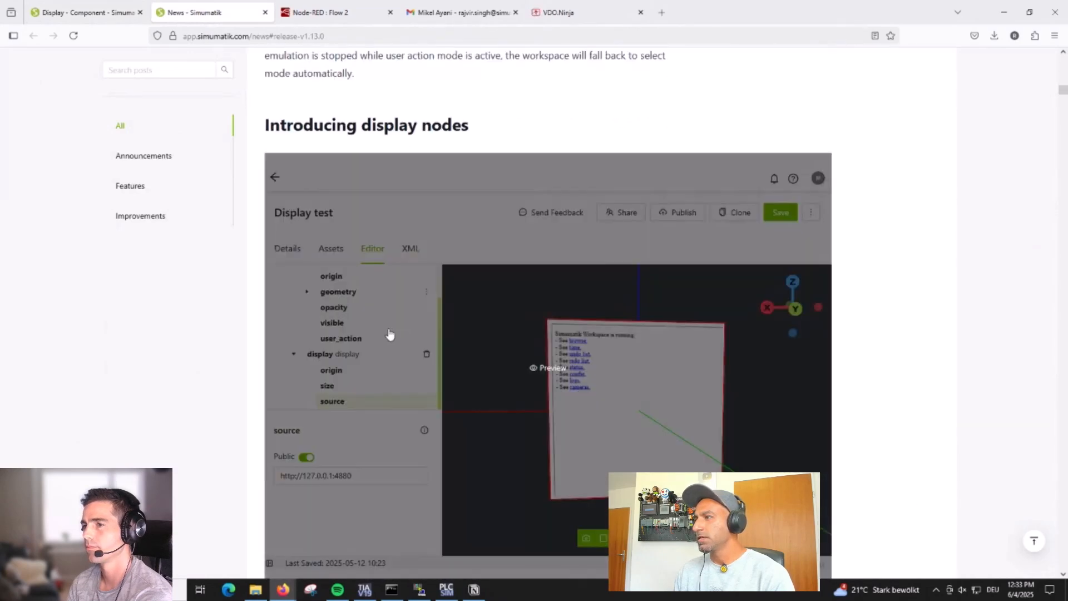
{"action": "scroll", "coordinate": [388, 334], "scroll_direction": "down", "scroll_amount": 4}
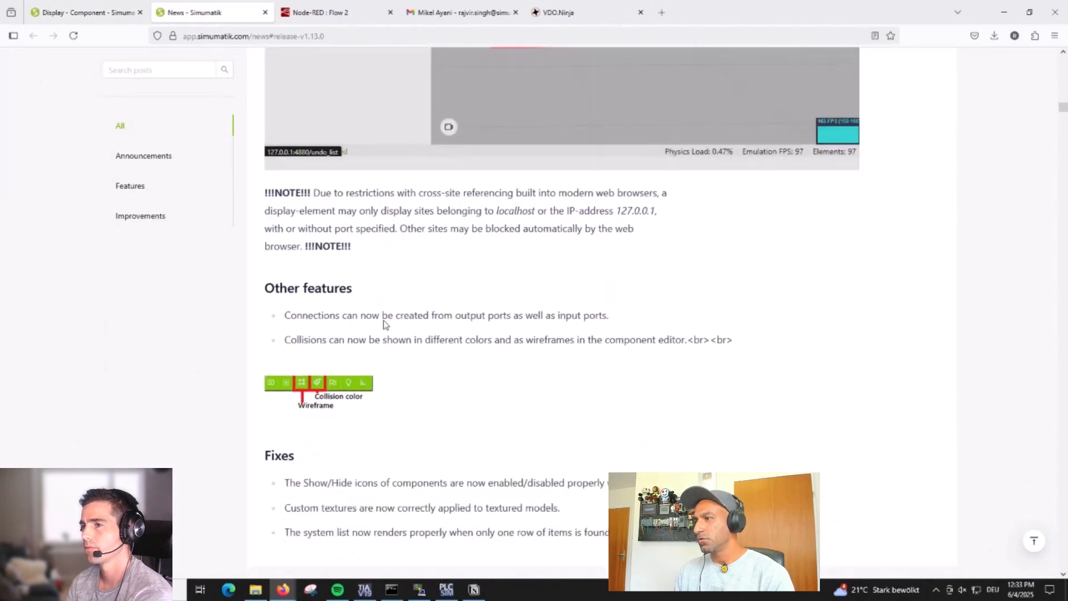
{"action": "double_click", "coordinate": [505, 205]}
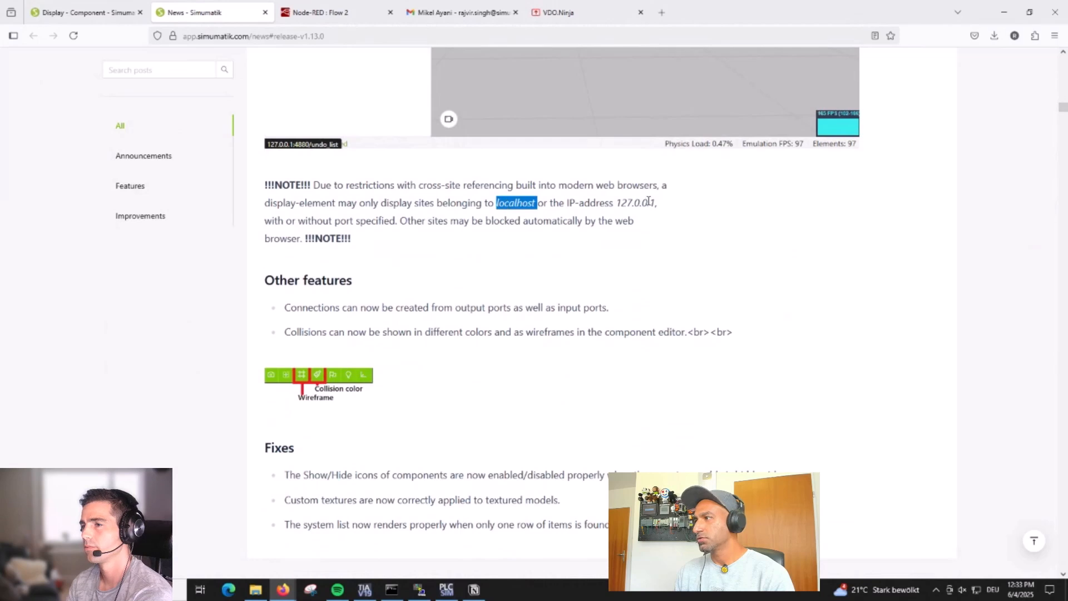
{"action": "left_click_drag", "start_coordinate": [660, 206], "coordinate": [507, 204]}
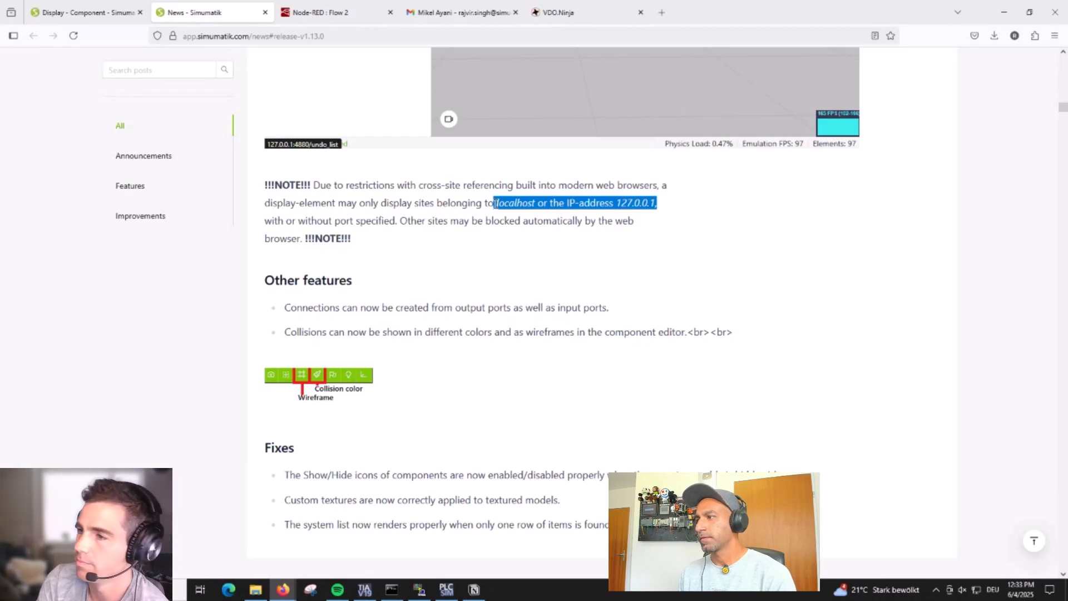
{"action": "left_click", "coordinate": [86, 14]}
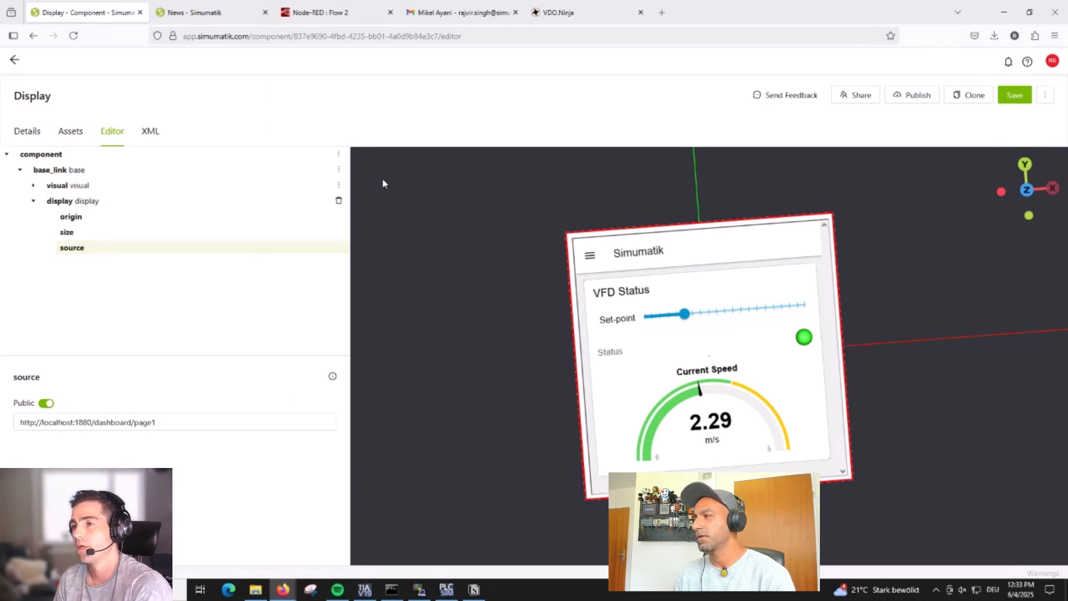
{"action": "left_click_drag", "start_coordinate": [498, 300], "coordinate": [495, 324]}
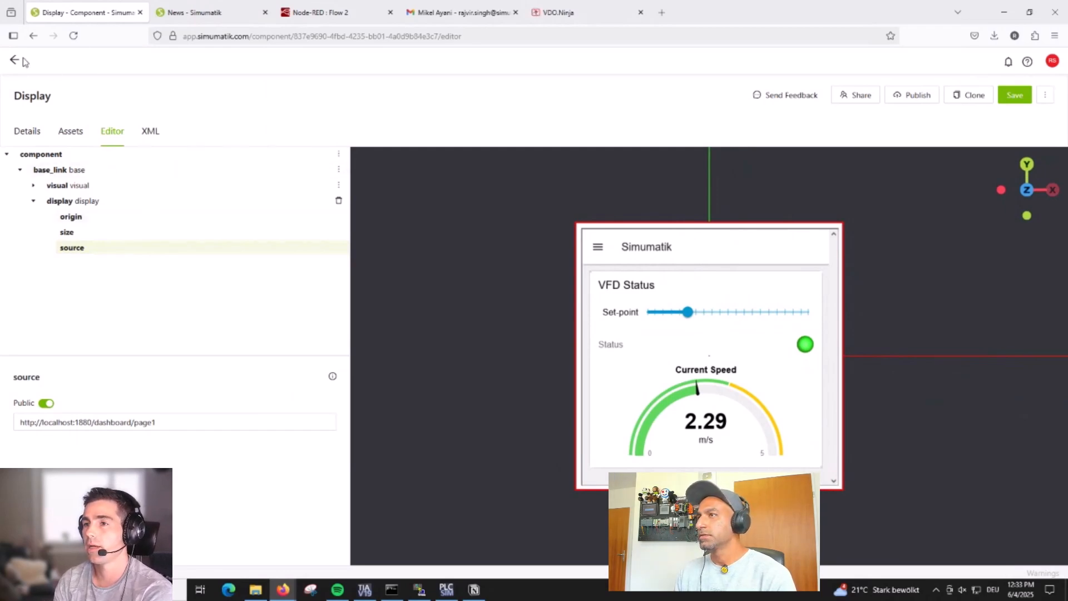
Read the Other features section of the v1.13.0 release notes about collision colors and wireframes
{"action": "left_click", "coordinate": [196, 17]}
{"action": "left_click", "coordinate": [379, 274]}
{"action": "scroll", "coordinate": [374, 261], "scroll_direction": "down", "scroll_amount": 2}
{"action": "mouse_move", "coordinate": [319, 268]}
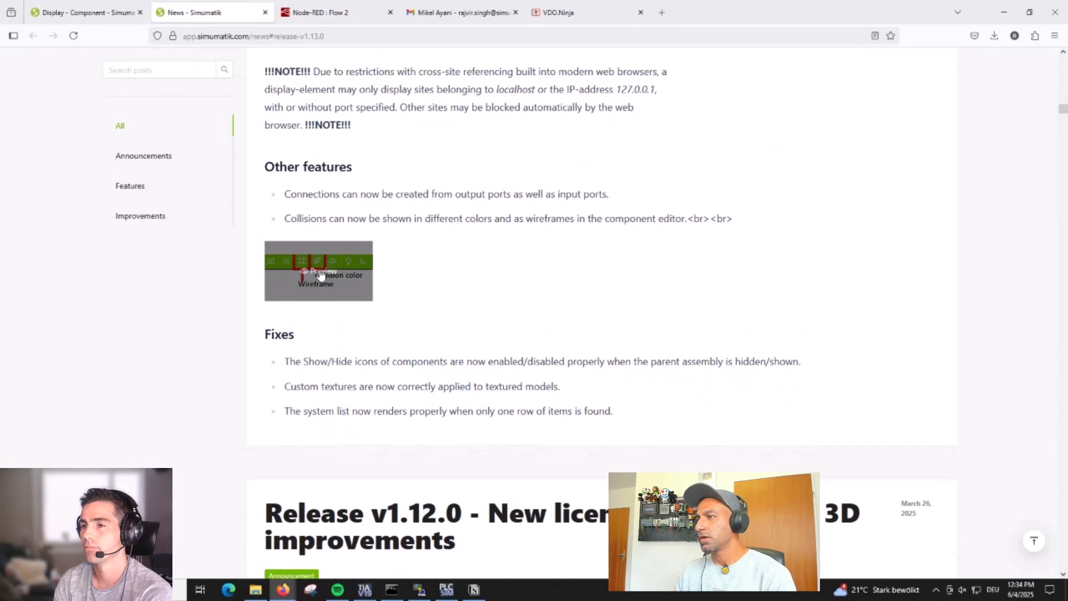
{"action": "scroll", "coordinate": [325, 220], "scroll_direction": "up", "scroll_amount": 3}
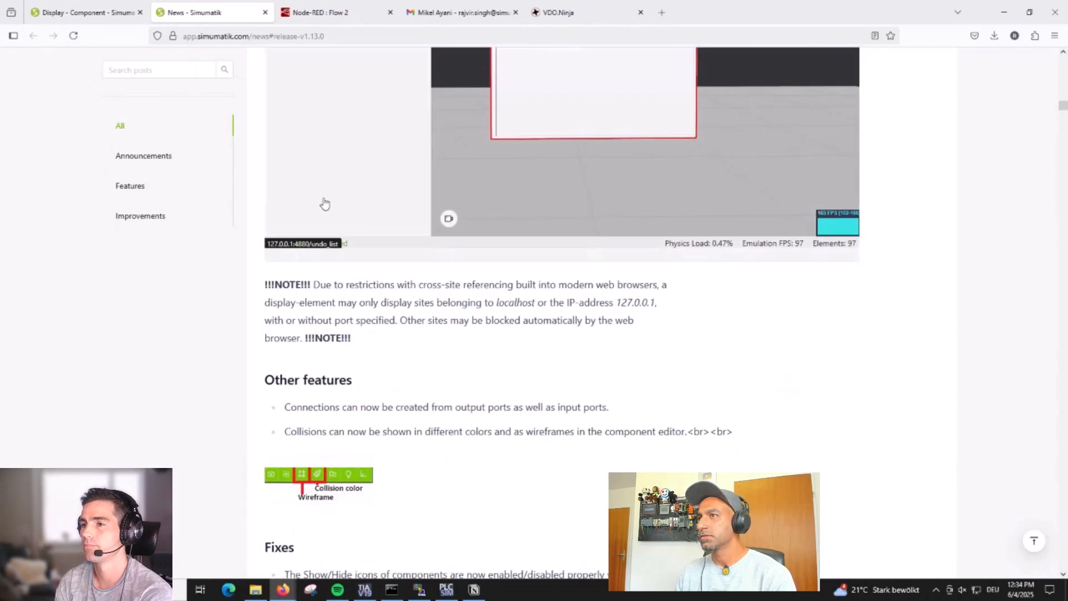
Leave the Display component and return to the workspace with the conveyor system
{"action": "left_click", "coordinate": [84, 12]}
{"action": "left_click", "coordinate": [14, 62]}
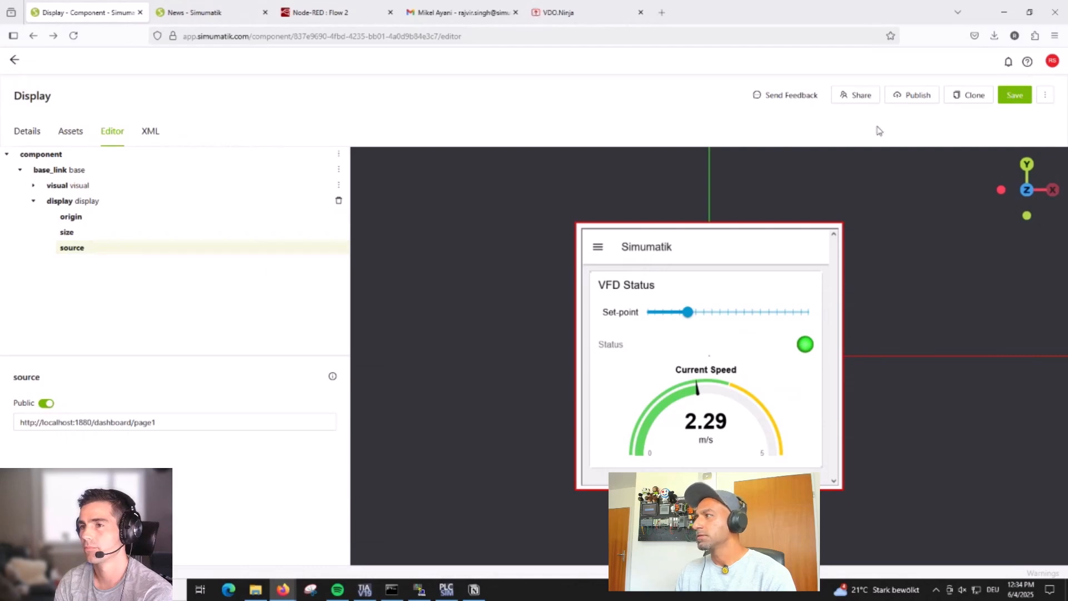
{"action": "left_click", "coordinate": [12, 62]}
{"action": "left_click", "coordinate": [587, 185]}
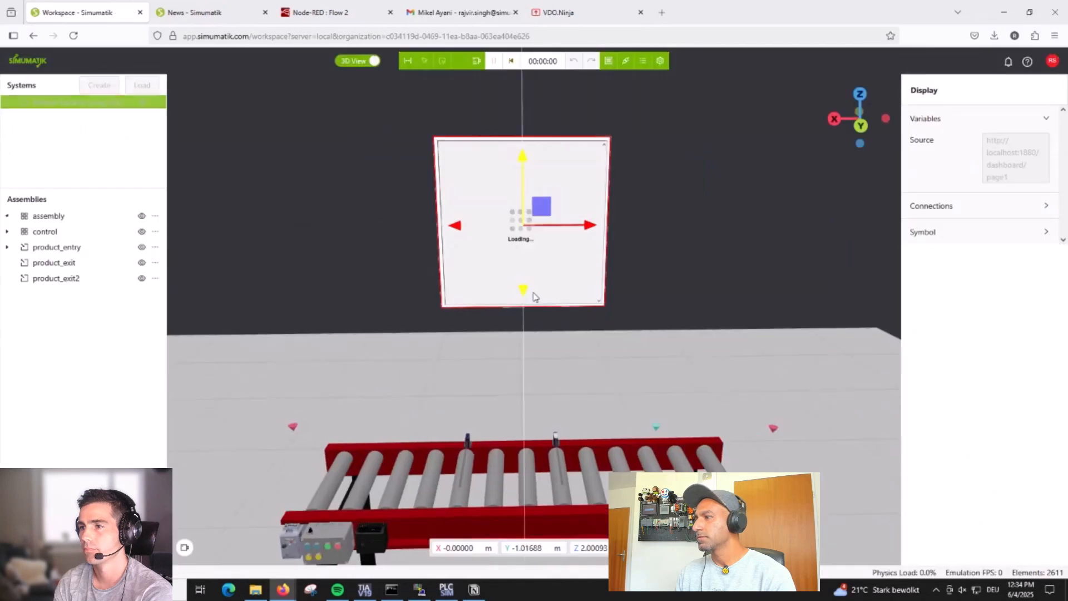
Select the Medium_size_conveyor_2m component in the workspace and open it in the component Editor
{"action": "left_click", "coordinate": [585, 327]}
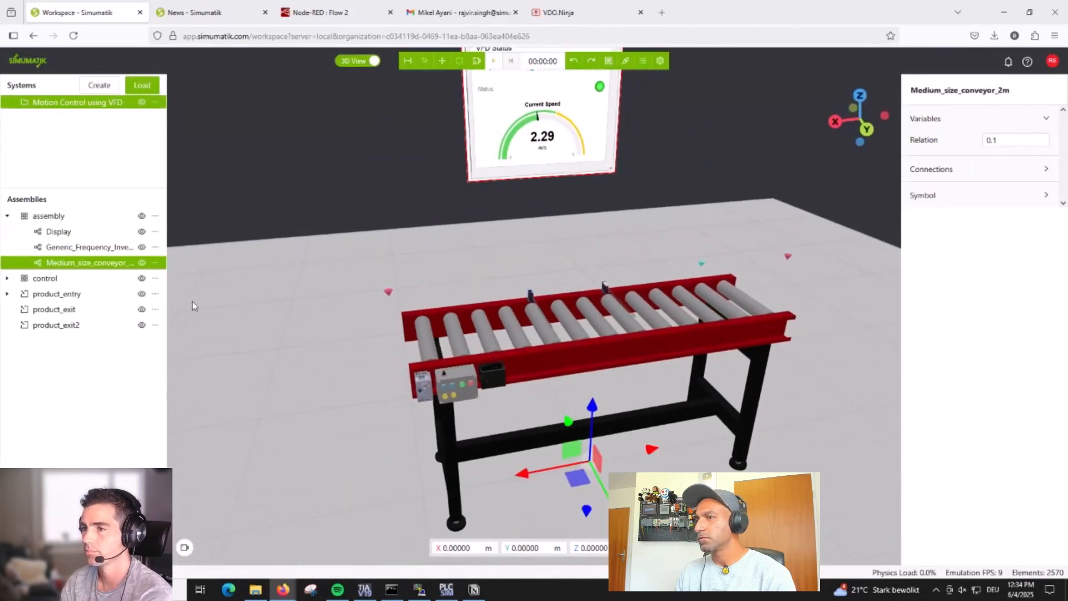
{"action": "left_click", "coordinate": [155, 262]}
{"action": "left_click", "coordinate": [112, 393]}
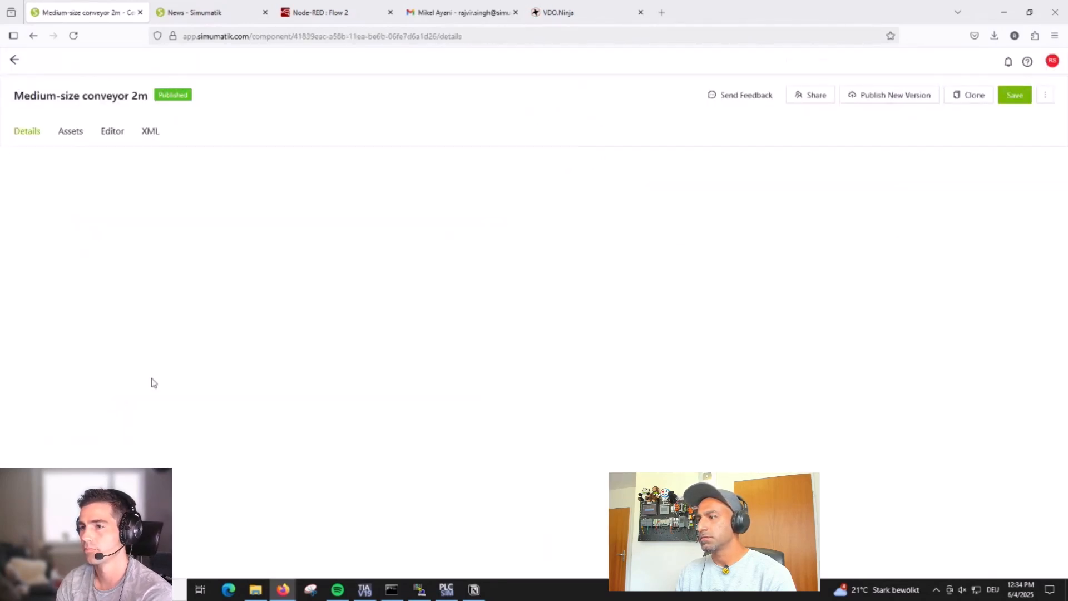
{"action": "left_click", "coordinate": [113, 132]}
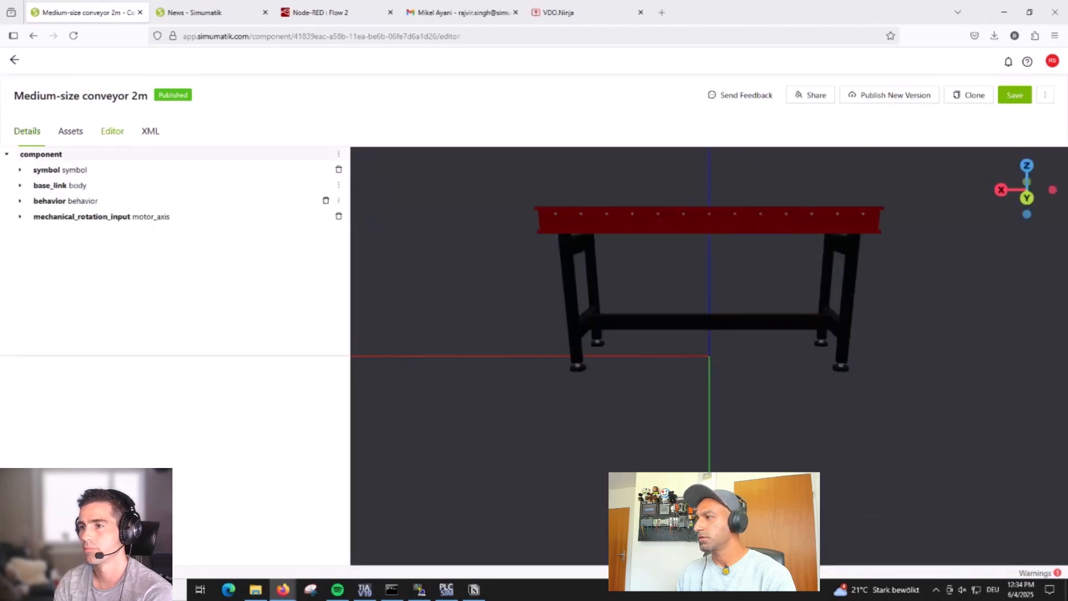
Show the conveyor's collisions in the component editor and inspect them around the roller bed
{"action": "left_click_drag", "start_coordinate": [668, 443], "coordinate": [699, 462]}
{"action": "scroll", "coordinate": [698, 462], "scroll_direction": "up", "scroll_amount": 5}
{"action": "right_click_drag", "start_coordinate": [715, 479], "coordinate": [707, 510]}
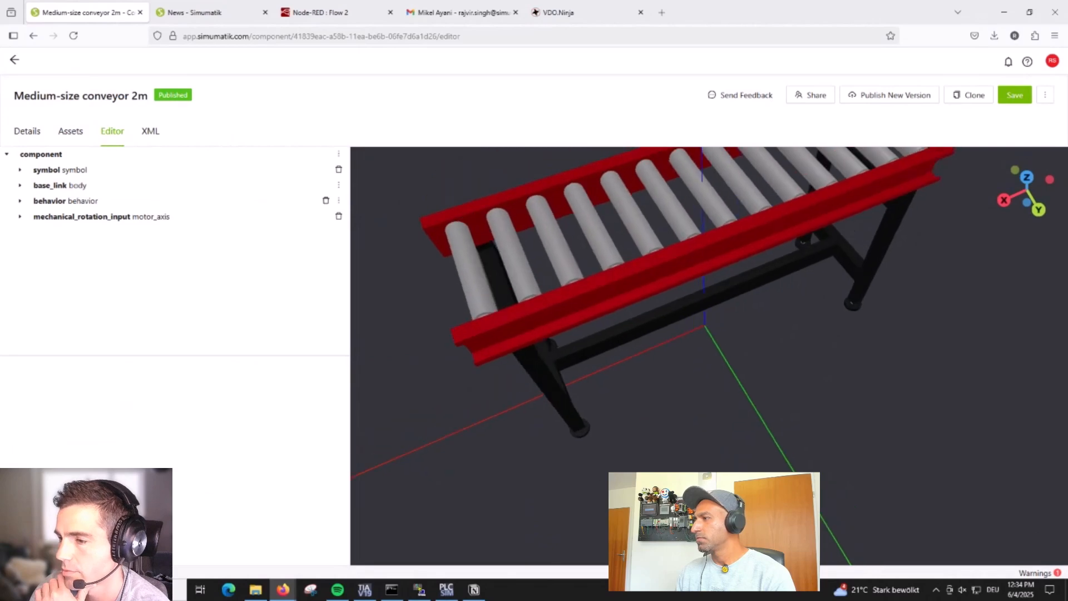
{"action": "left_click_drag", "start_coordinate": [707, 511], "coordinate": [706, 478]}
{"action": "right_click_drag", "start_coordinate": [727, 402], "coordinate": [722, 470]}
{"action": "left_click_drag", "start_coordinate": [722, 469], "coordinate": [722, 461]}
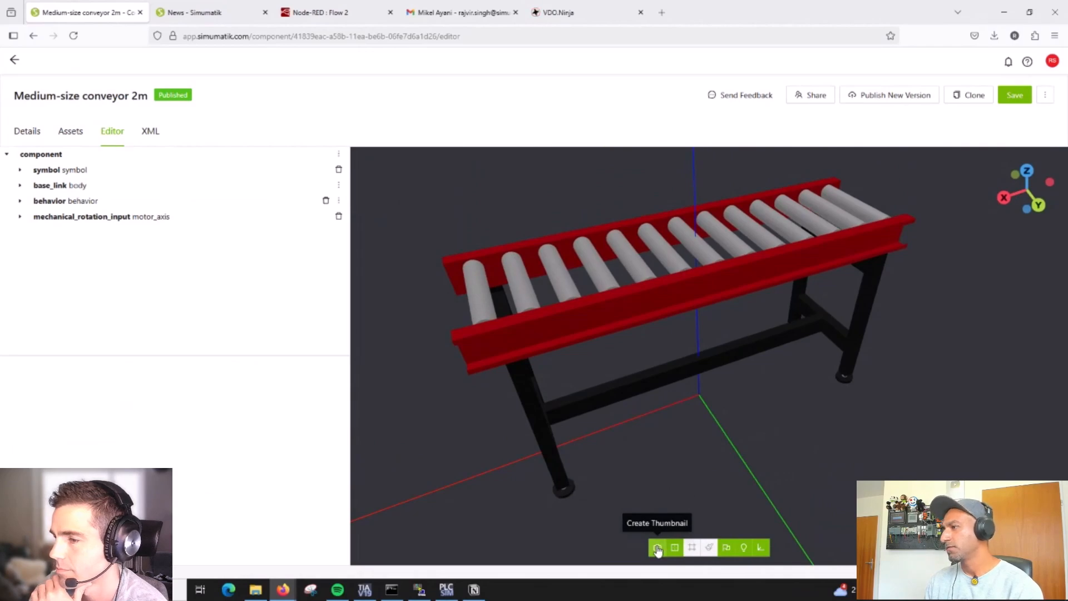
{"action": "left_click", "coordinate": [676, 548]}
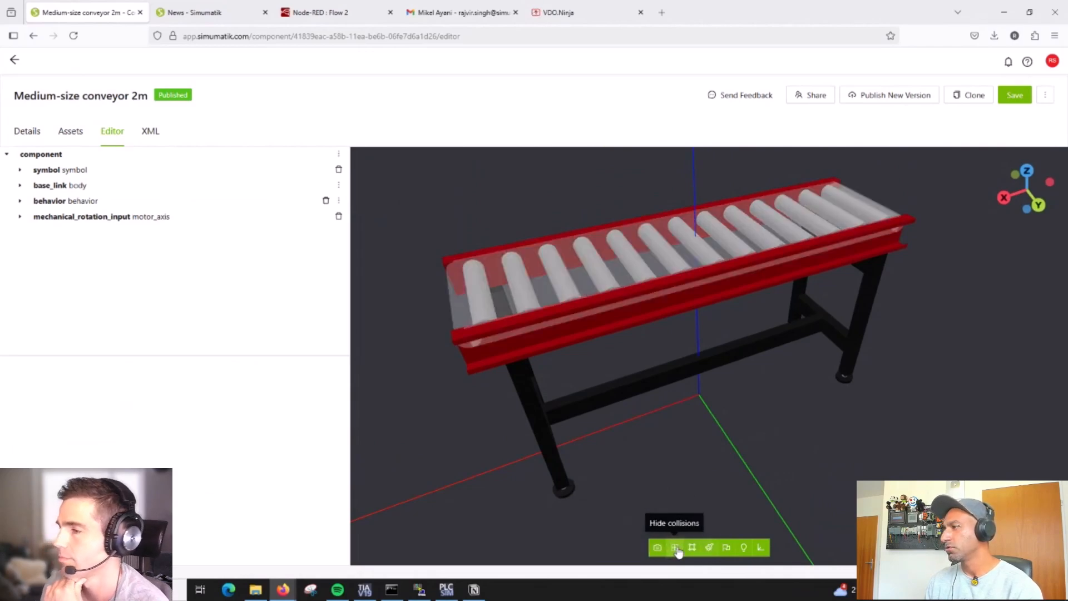
{"action": "left_click_drag", "start_coordinate": [663, 485], "coordinate": [624, 396]}
{"action": "left_click_drag", "start_coordinate": [512, 308], "coordinate": [654, 465]}
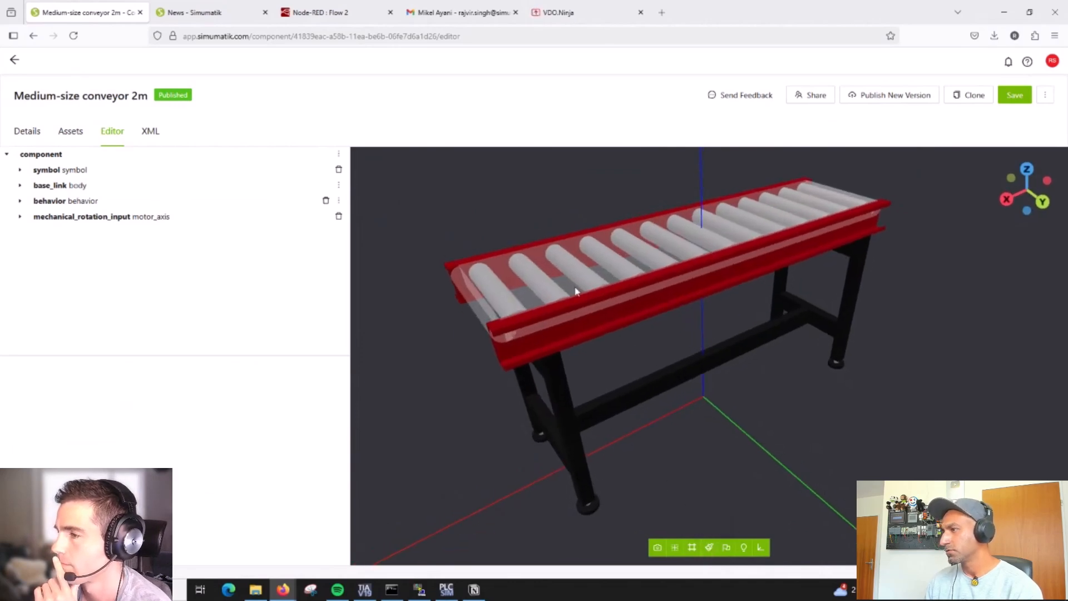
Set the conveyor's collision color to green, hex 02FF31
{"action": "left_click", "coordinate": [709, 547]}
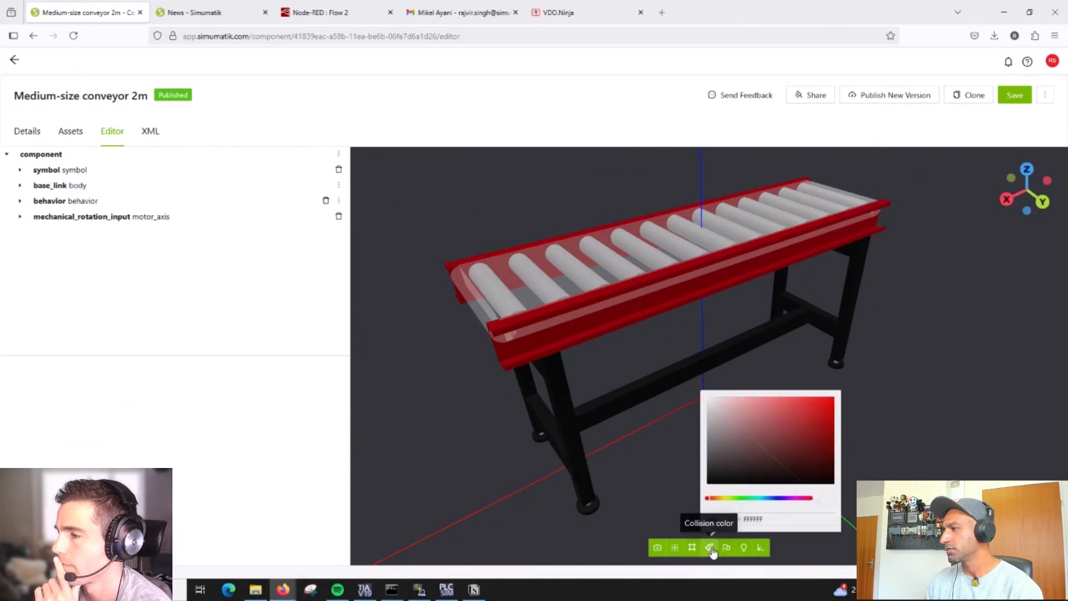
{"action": "left_click_drag", "start_coordinate": [754, 439], "coordinate": [829, 401]}
{"action": "left_click", "coordinate": [746, 497]}
{"action": "left_click_drag", "start_coordinate": [799, 412], "coordinate": [839, 395]}
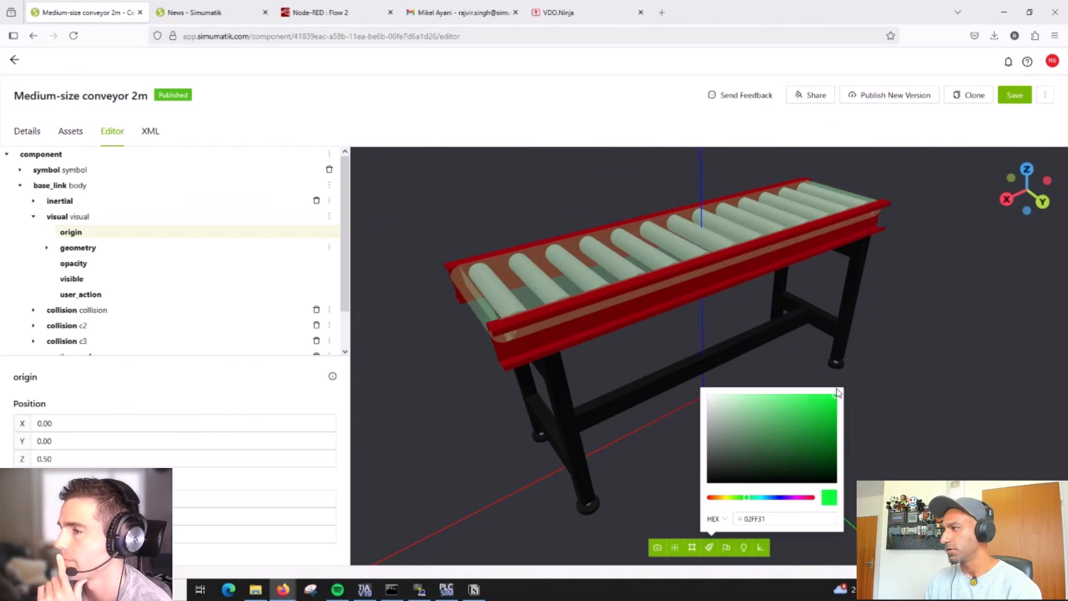
{"action": "left_click", "coordinate": [670, 489]}
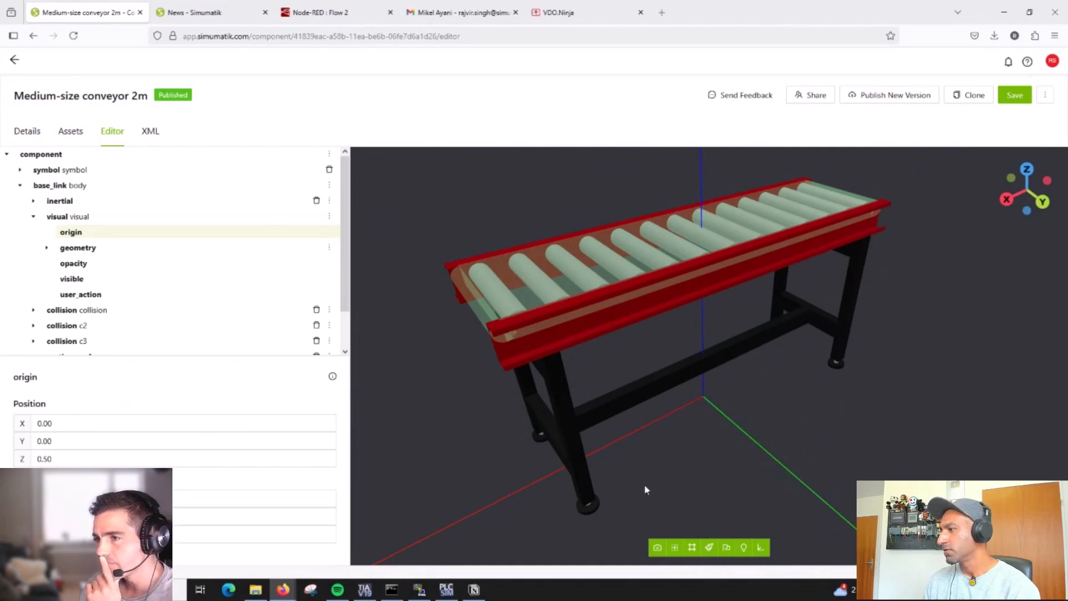
Show the conveyor's collisions as a wireframe, inspect them, and switch the wireframe display off again
{"action": "left_click", "coordinate": [692, 547]}
{"action": "left_click_drag", "start_coordinate": [576, 275], "coordinate": [625, 376]}
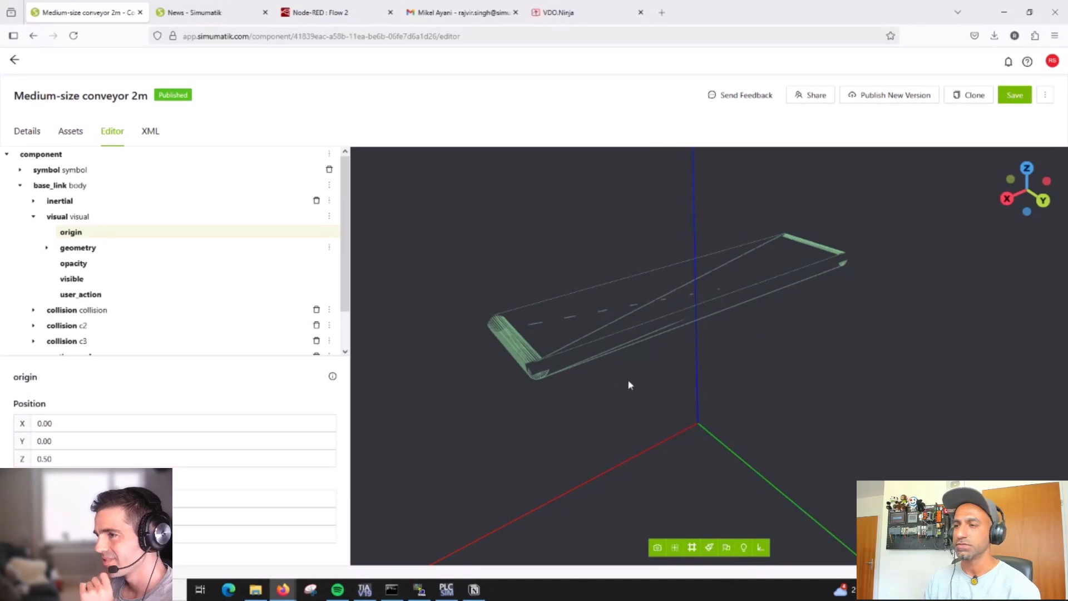
{"action": "left_click", "coordinate": [692, 550]}
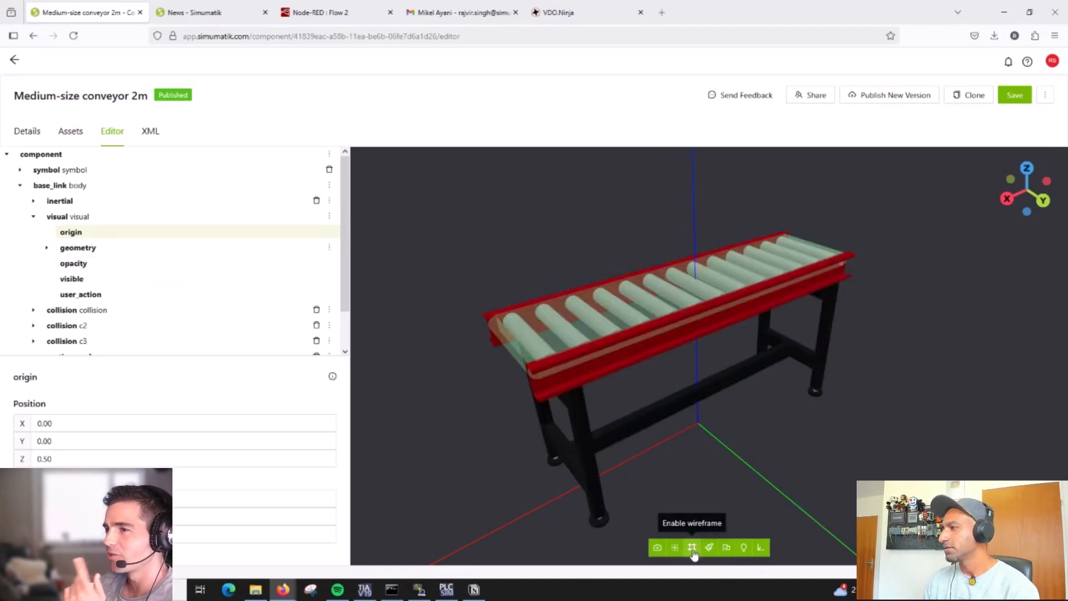
Show the conveyor's link origins, inspect them from several angles, and hide them again
{"action": "left_click", "coordinate": [762, 548]}
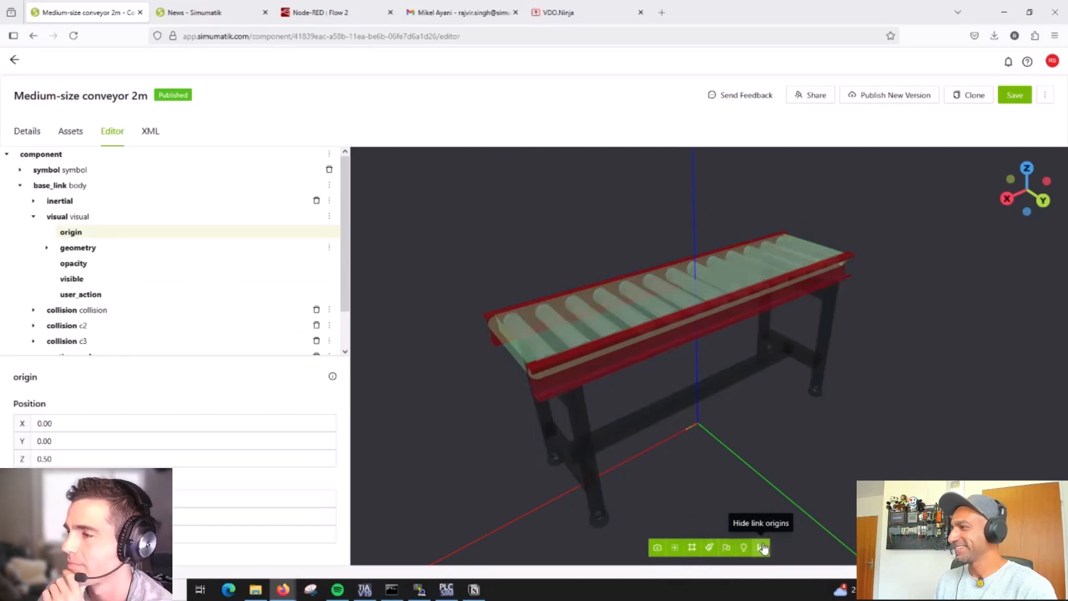
{"action": "mouse_move", "coordinate": [754, 485]}
{"action": "left_mouse_down"}
{"action": "mouse_move", "coordinate": [776, 450]}
{"action": "mouse_move", "coordinate": [789, 455]}
{"action": "mouse_move", "coordinate": [760, 477]}
{"action": "left_mouse_up"}
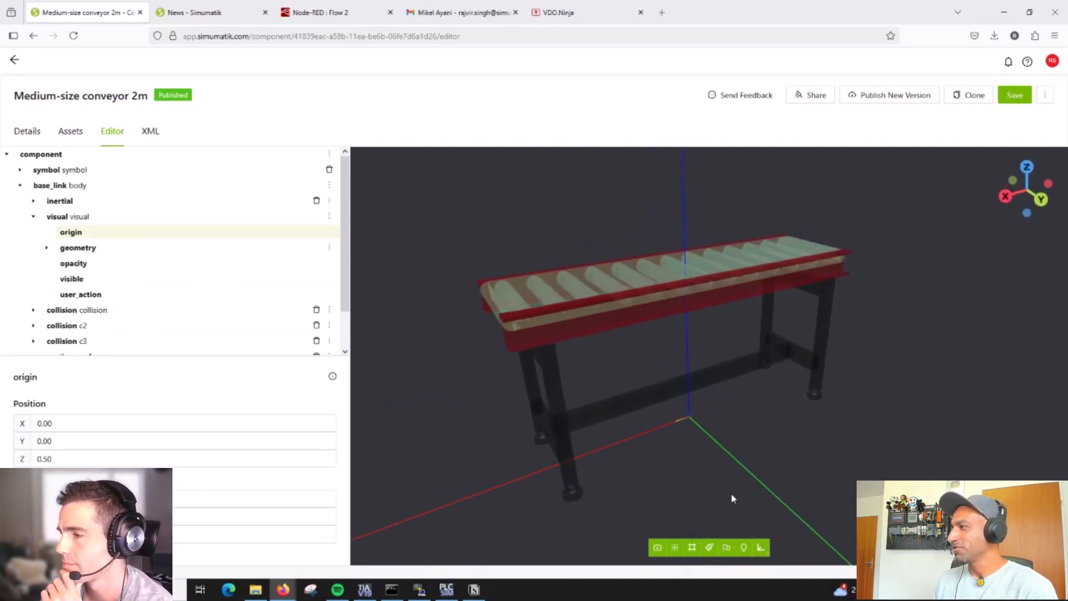
{"action": "scroll", "coordinate": [758, 486], "scroll_direction": "up", "scroll_amount": 4}
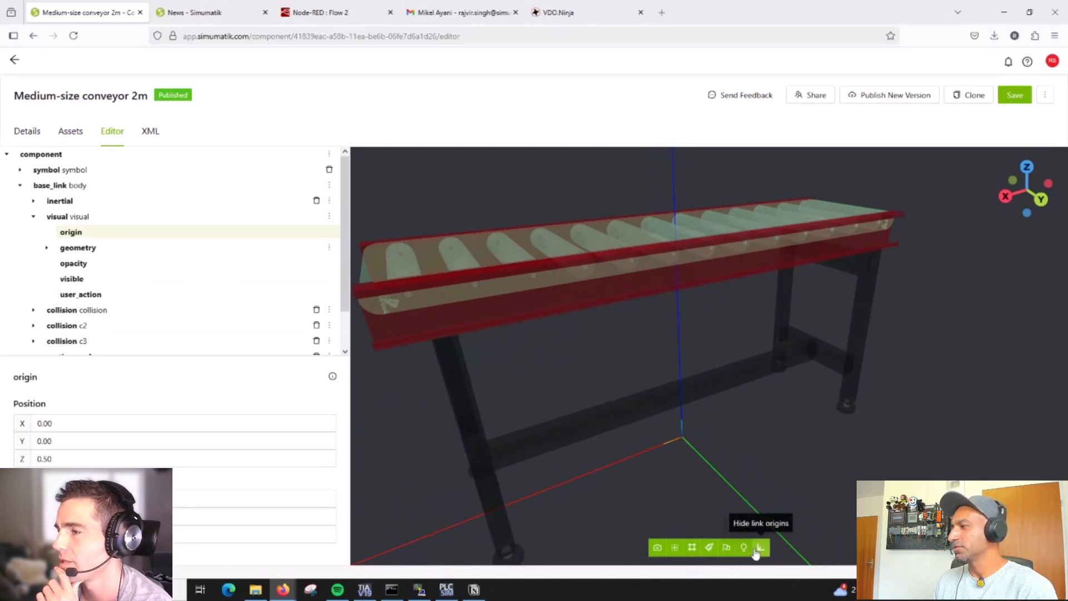
{"action": "left_click", "coordinate": [762, 548]}
{"action": "left_click_drag", "start_coordinate": [677, 463], "coordinate": [727, 381]}
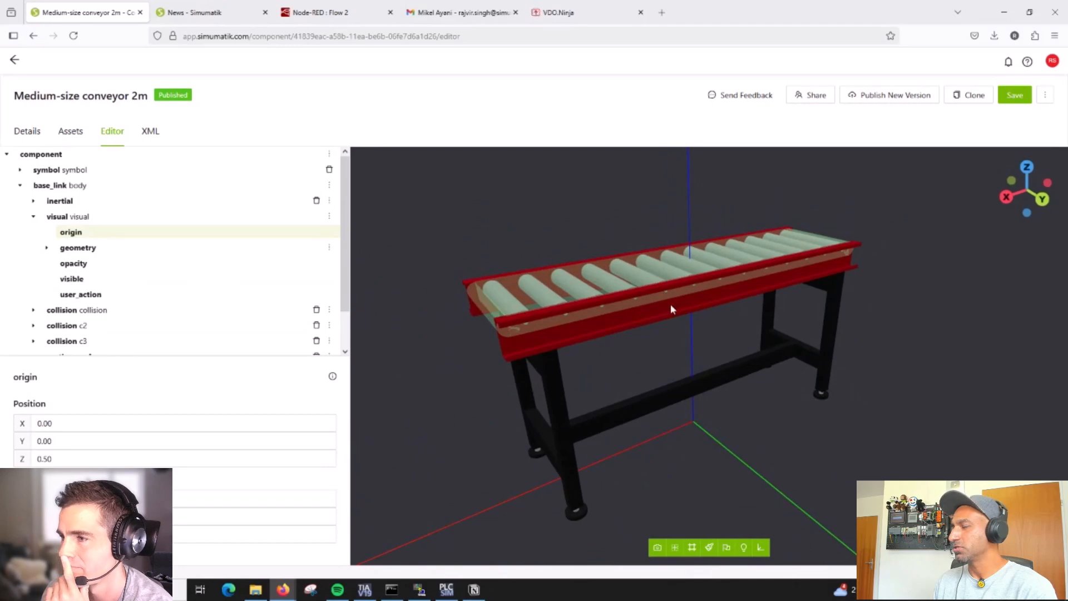
Return to the workspace and look through the private component library for "robot" from the assembly
{"action": "left_click", "coordinate": [14, 59]}
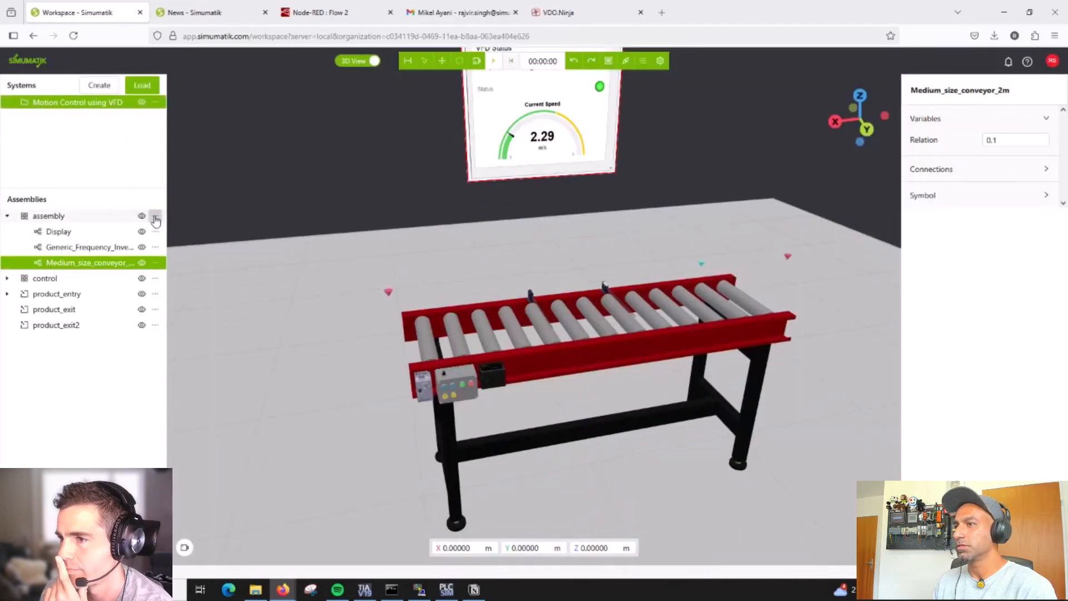
{"action": "left_click", "coordinate": [155, 216]}
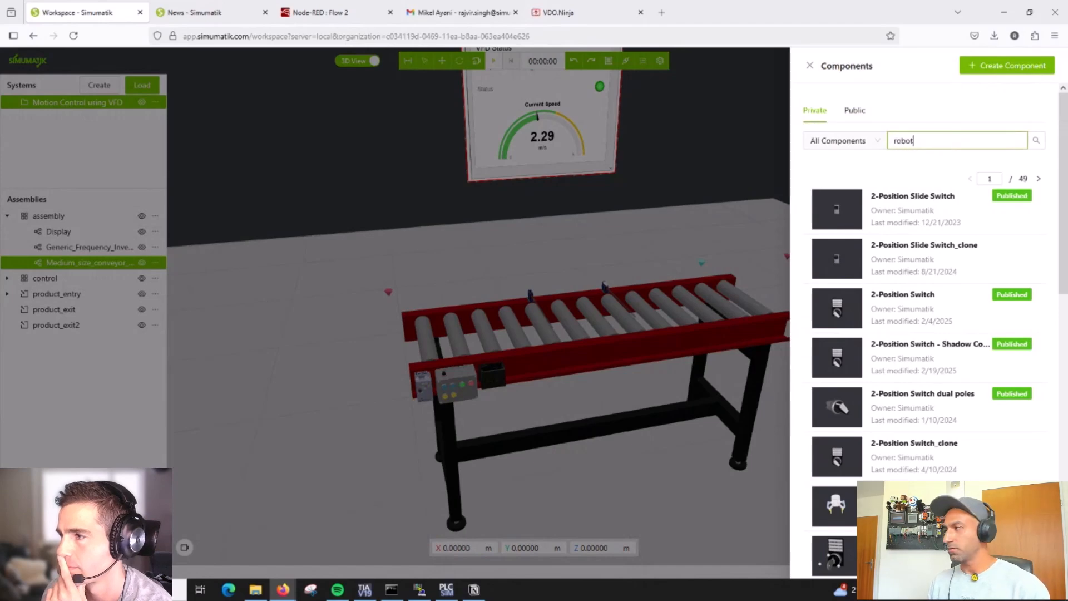
{"action": "scroll", "coordinate": [921, 345], "scroll_direction": "down", "scroll_amount": 6}
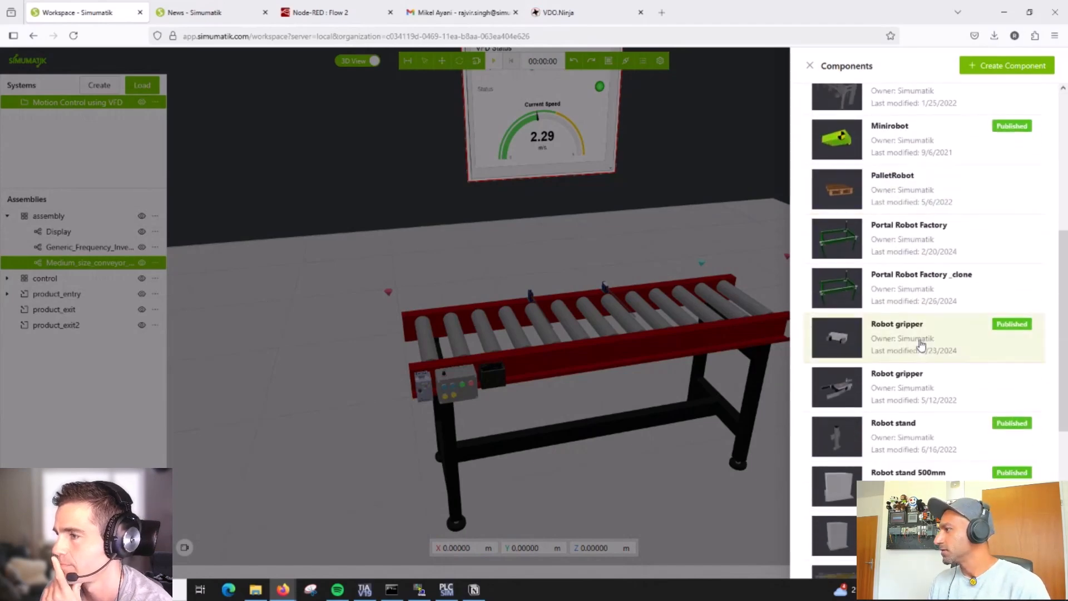
{"action": "scroll", "coordinate": [921, 345], "scroll_direction": "down", "scroll_amount": 6}
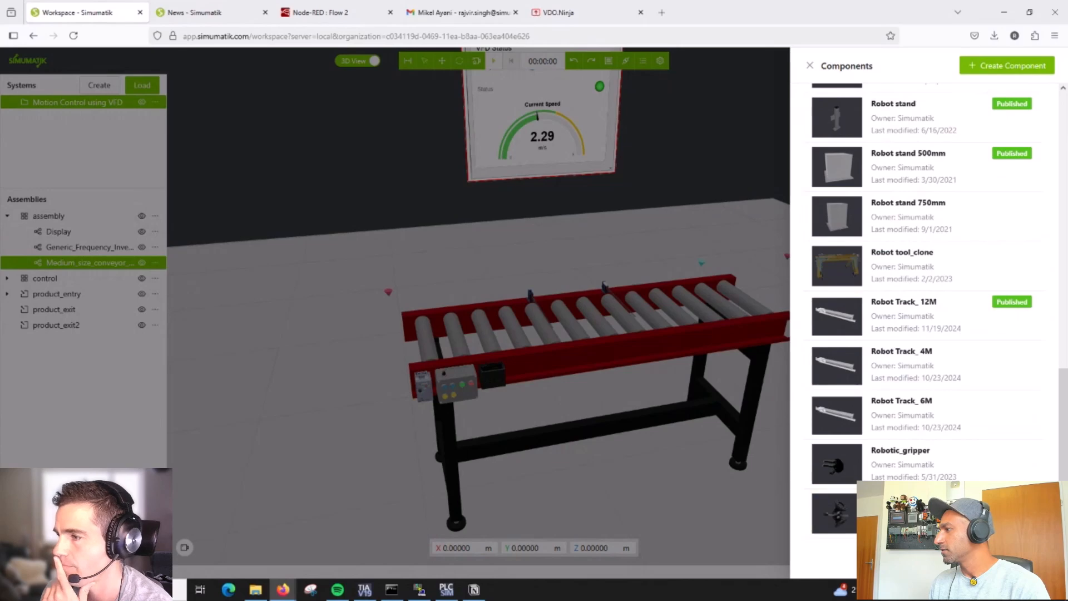
{"action": "left_click", "coordinate": [1039, 558]}
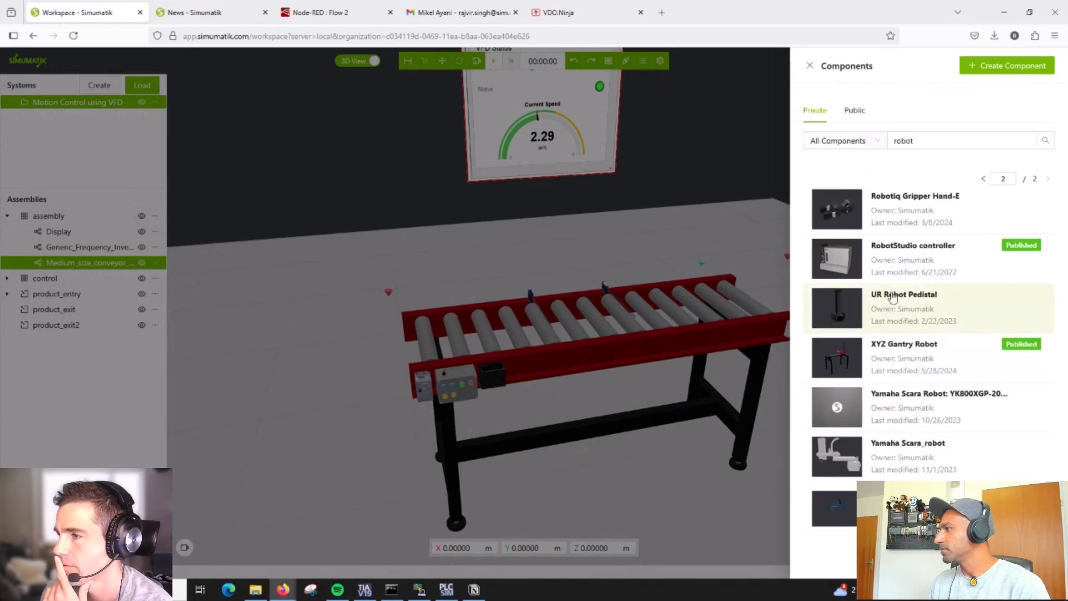
Search the public components for "ur5" and load the UR5e robot into the assembly
{"action": "left_click", "coordinate": [861, 111]}
{"action": "left_click_drag", "start_coordinate": [930, 140], "coordinate": [879, 142]}
{"action": "type", "text": "ur5"}
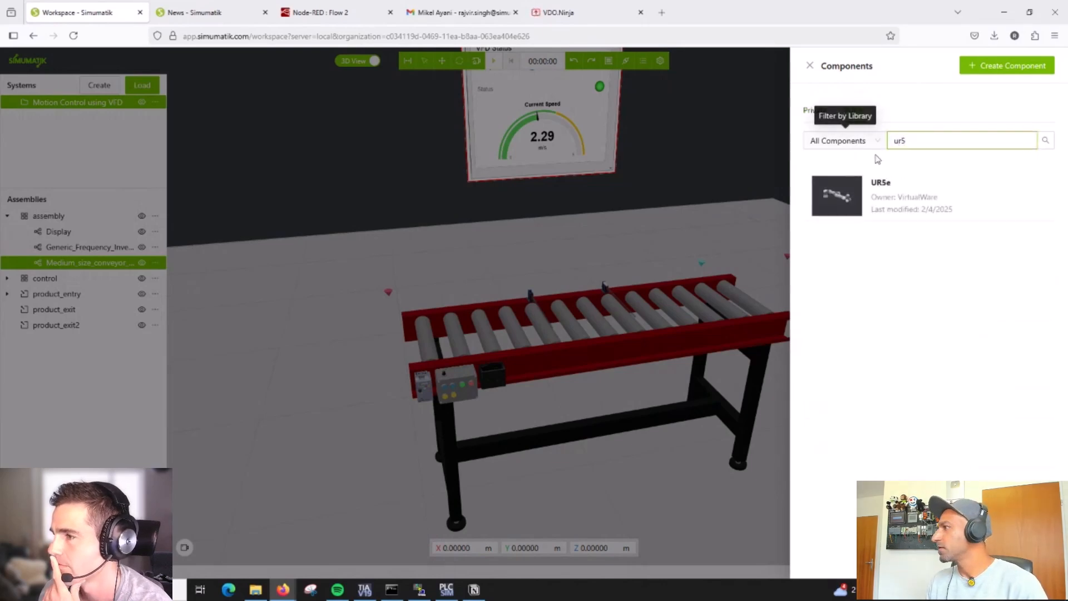
{"action": "left_click", "coordinate": [842, 195]}
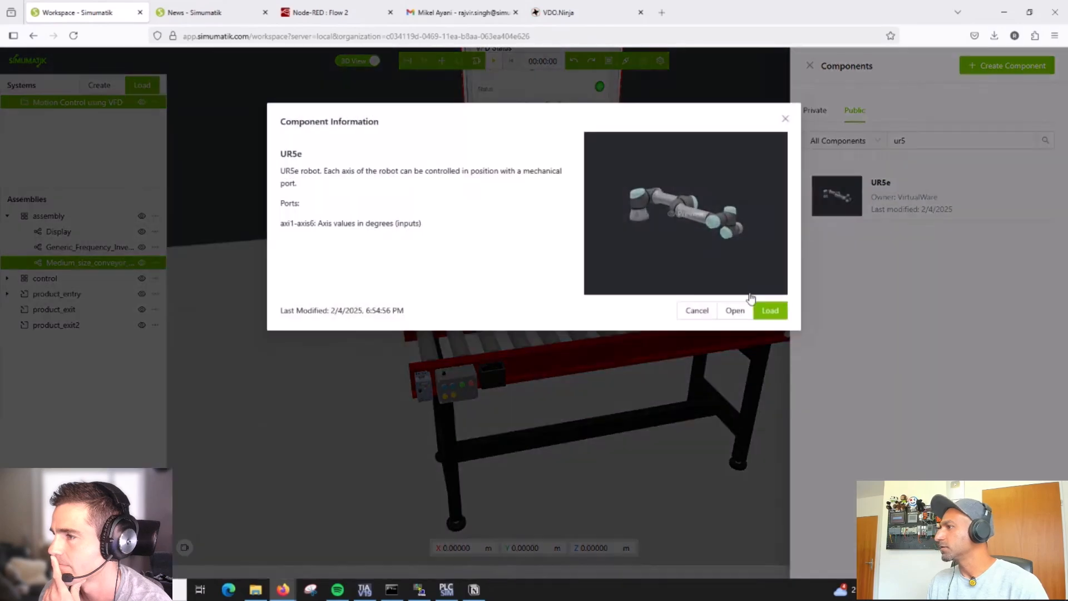
{"action": "left_click", "coordinate": [773, 311]}
Move the UR5e robot out from under the conveyor along X to about 2.07 m
{"action": "left_click", "coordinate": [651, 172]}
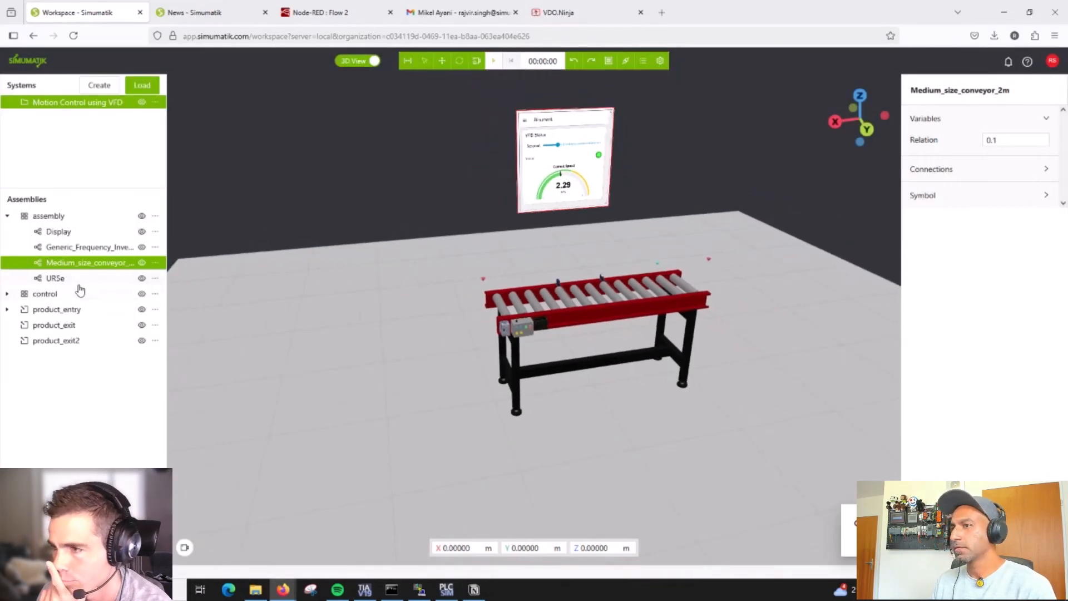
{"action": "left_click", "coordinate": [106, 278]}
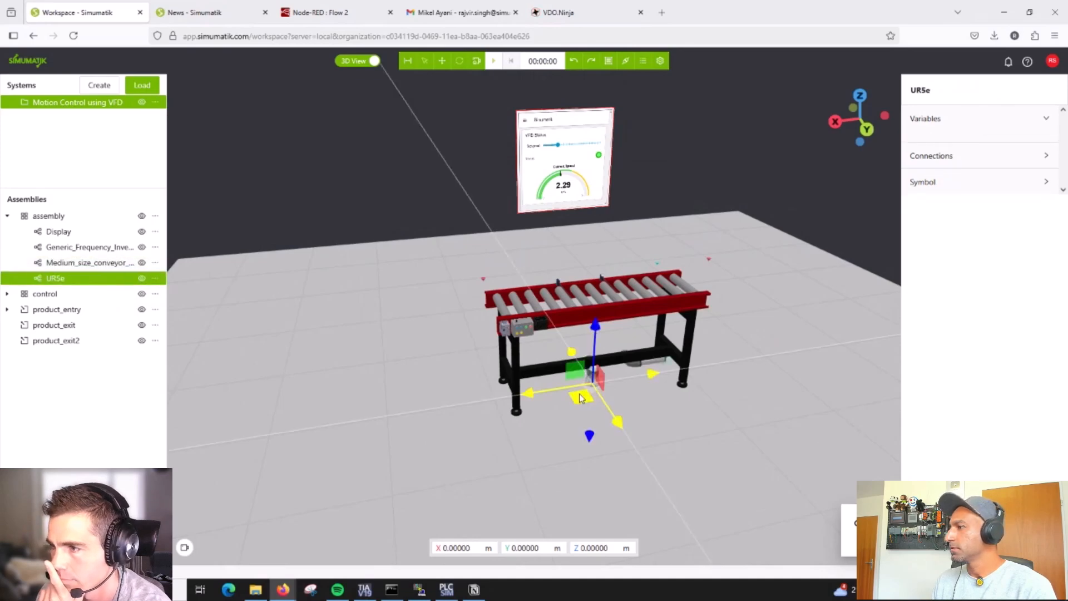
{"action": "left_click_drag", "start_coordinate": [577, 394], "coordinate": [359, 432]}
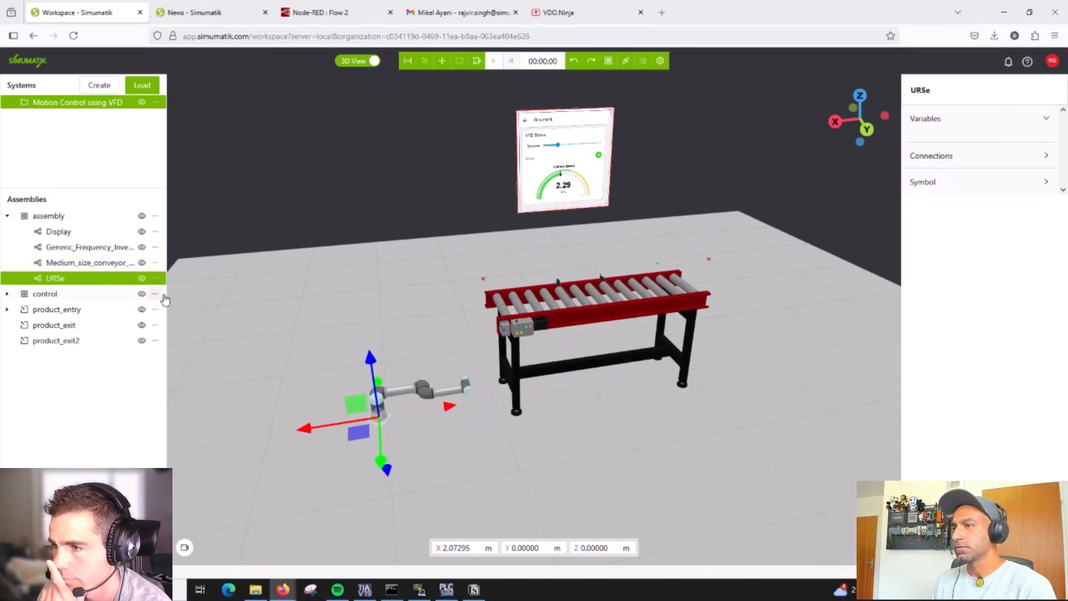
Open the UR5e component in the component Editor and view the robot model at an angle
{"action": "left_click", "coordinate": [155, 278]}
{"action": "left_click", "coordinate": [101, 409]}
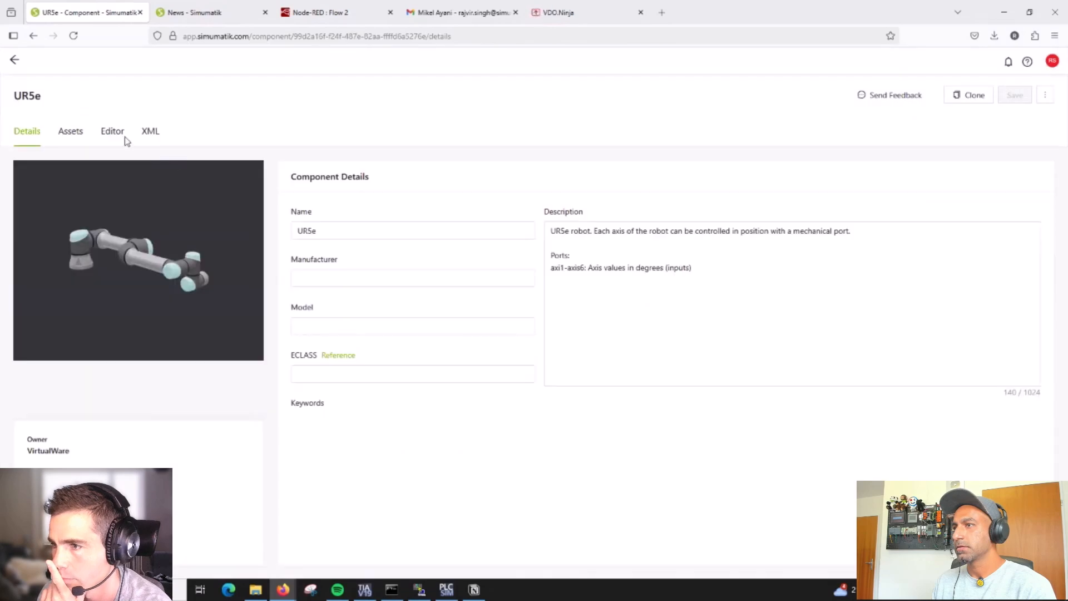
{"action": "left_click", "coordinate": [117, 133]}
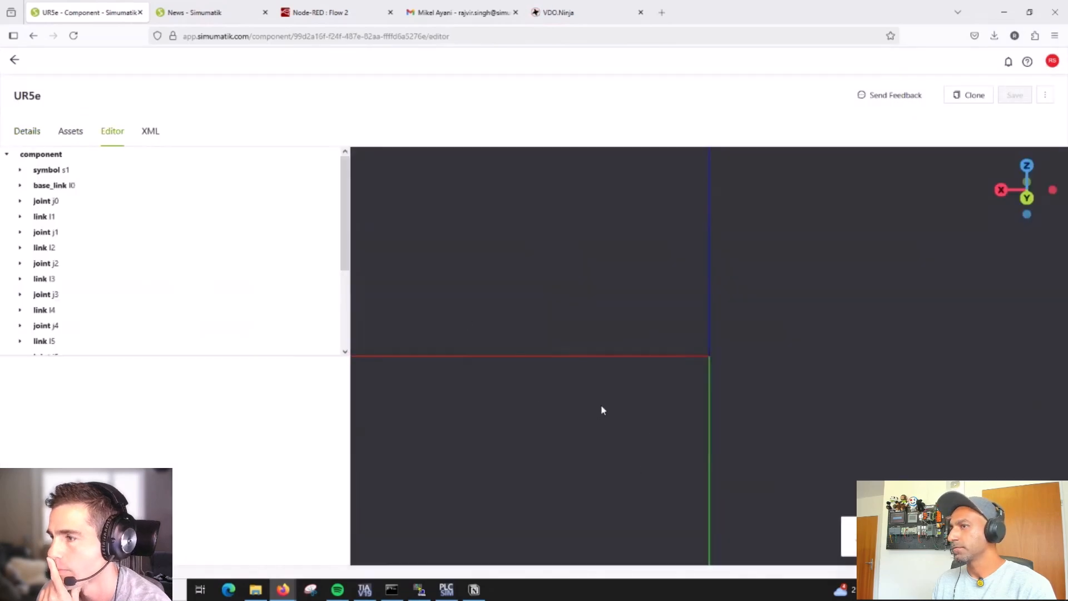
{"action": "left_click_drag", "start_coordinate": [732, 352], "coordinate": [705, 450]}
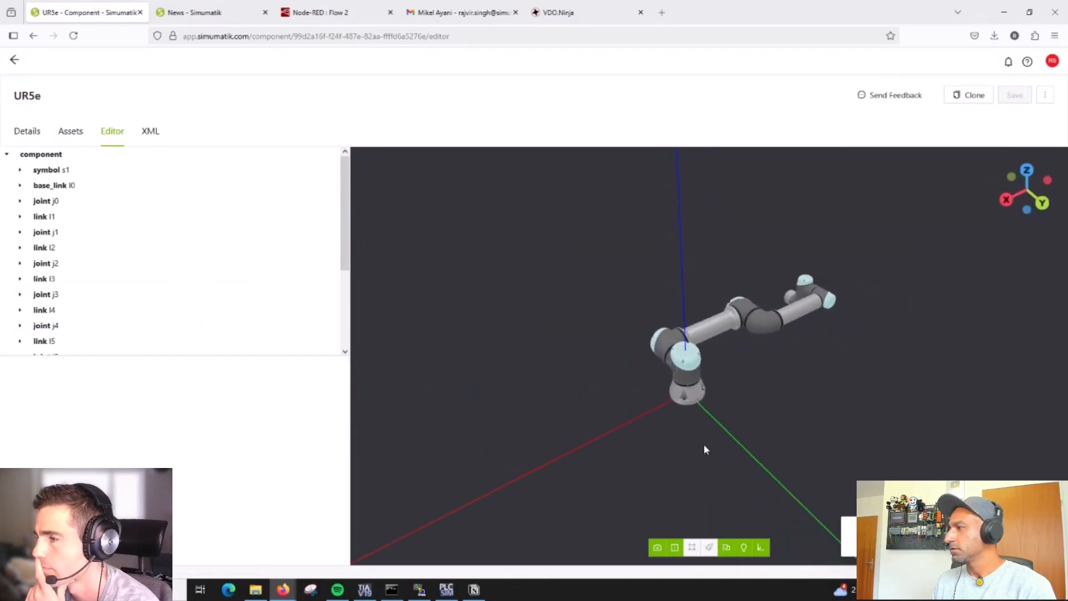
Toggle the UR5e's link origins on and inspect the axes at the robot's joints
{"action": "left_click", "coordinate": [760, 549]}
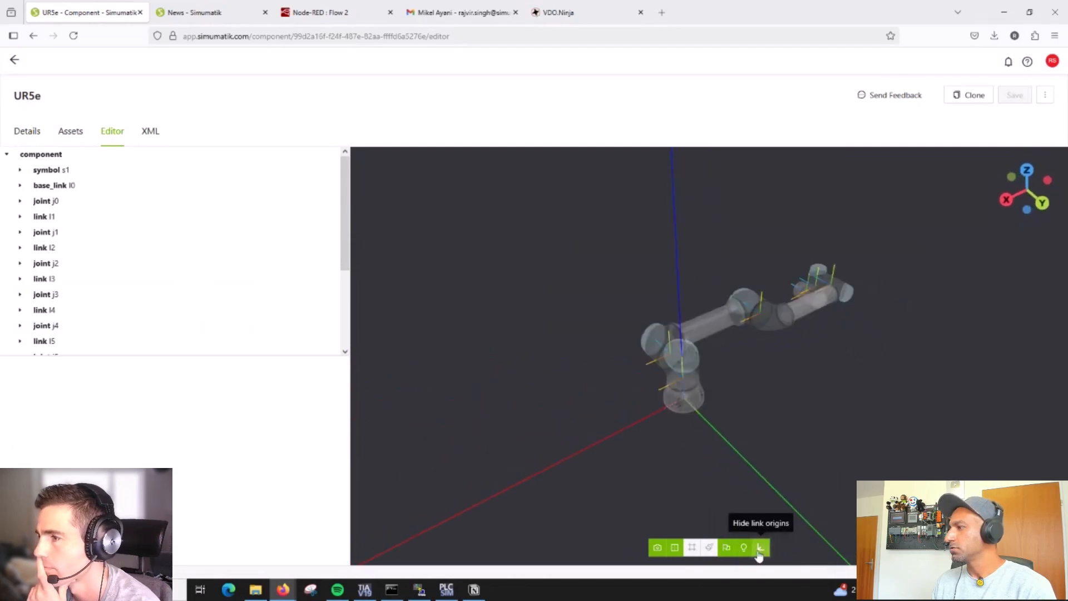
{"action": "left_click", "coordinate": [760, 549]}
{"action": "left_click", "coordinate": [759, 549]}
{"action": "left_click_drag", "start_coordinate": [735, 439], "coordinate": [738, 399]}
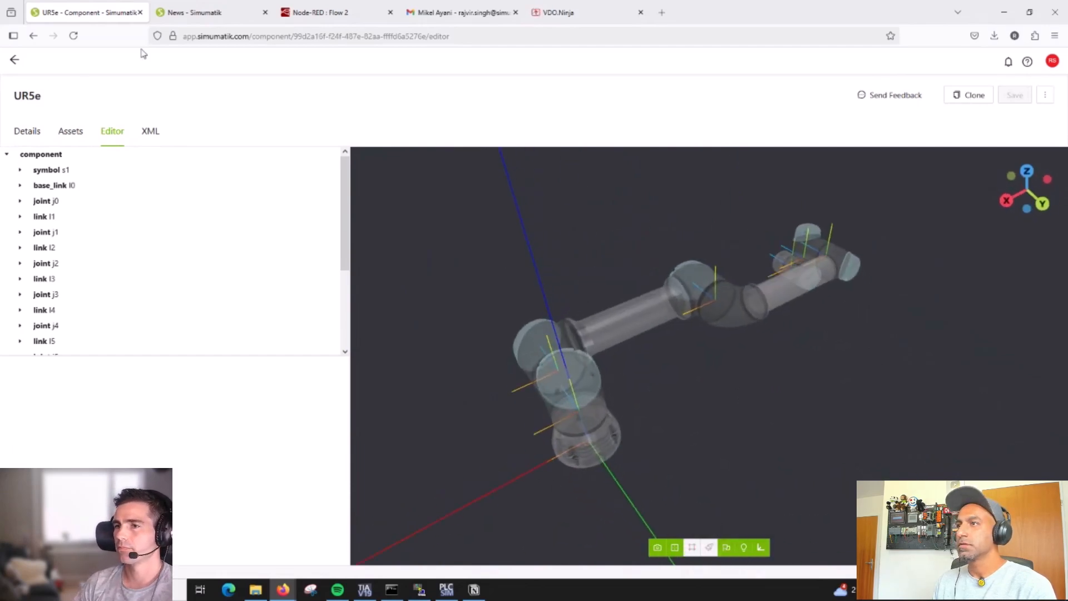
Review the Release v1.13.0 notes on the Simumatik News page, covering other features, fixes, display nodes and interaction modes
{"action": "left_click", "coordinate": [192, 13]}
{"action": "scroll", "coordinate": [345, 350], "scroll_direction": "down", "scroll_amount": 3}
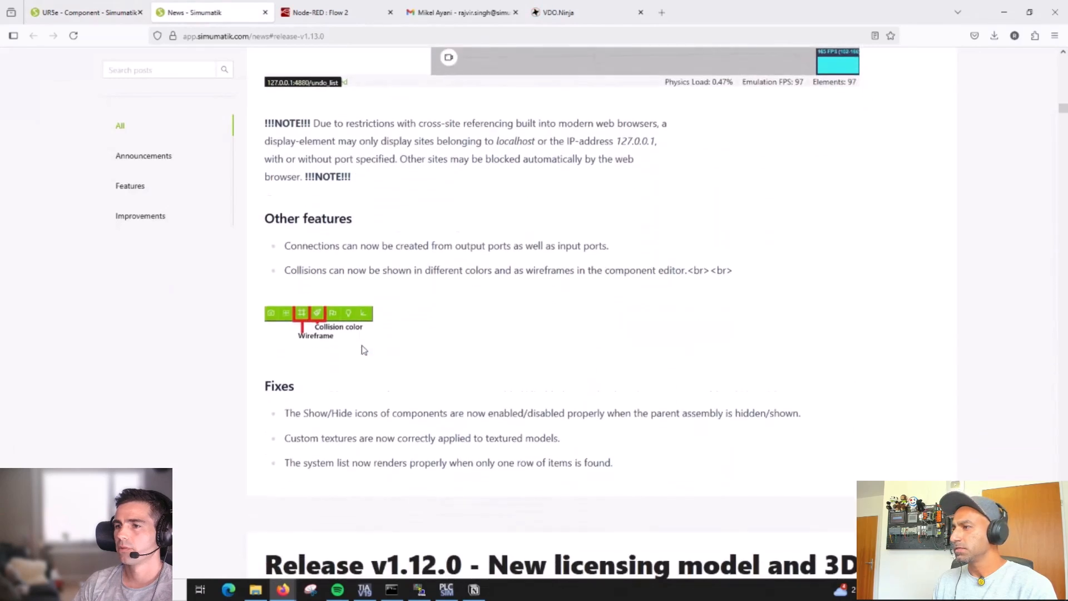
{"action": "scroll", "coordinate": [436, 355], "scroll_direction": "down", "scroll_amount": 2}
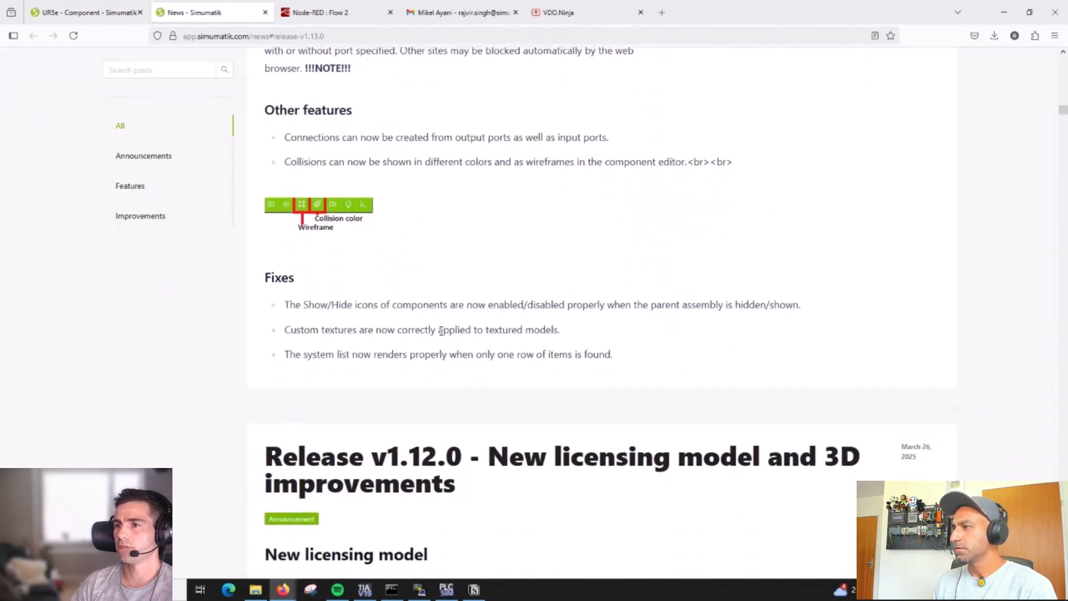
{"action": "scroll", "coordinate": [440, 331], "scroll_direction": "up", "scroll_amount": 3}
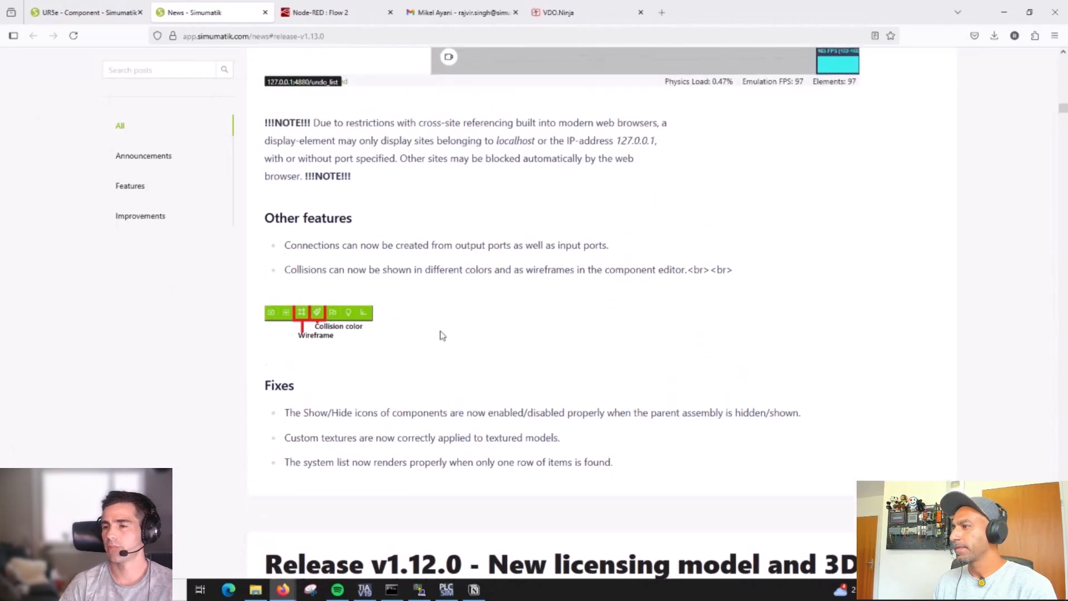
{"action": "scroll", "coordinate": [441, 331], "scroll_direction": "up", "scroll_amount": 20}
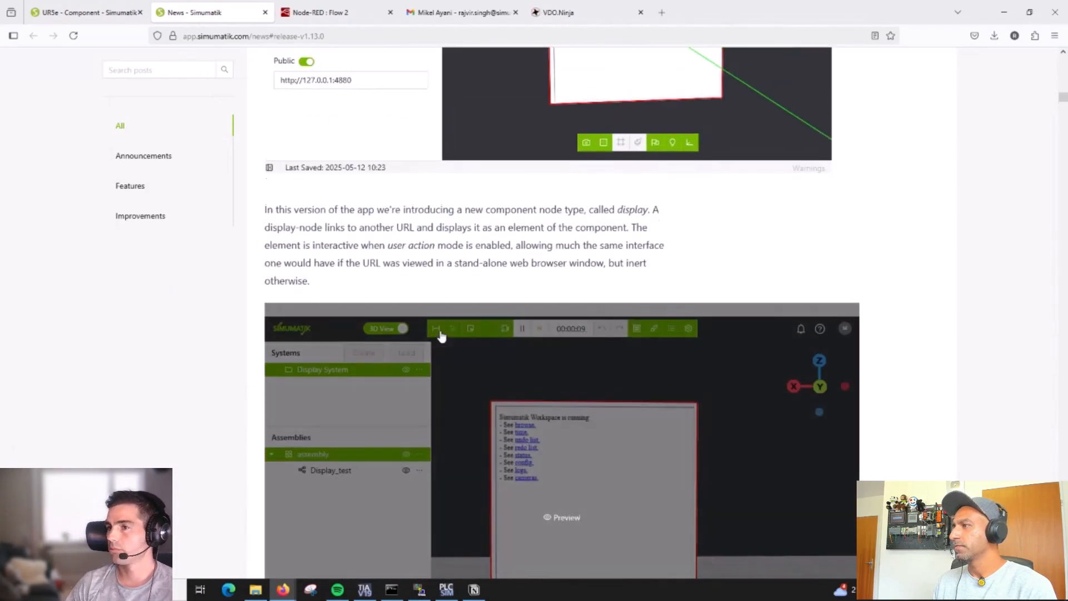
{"action": "scroll", "coordinate": [441, 331], "scroll_direction": "up", "scroll_amount": 10}
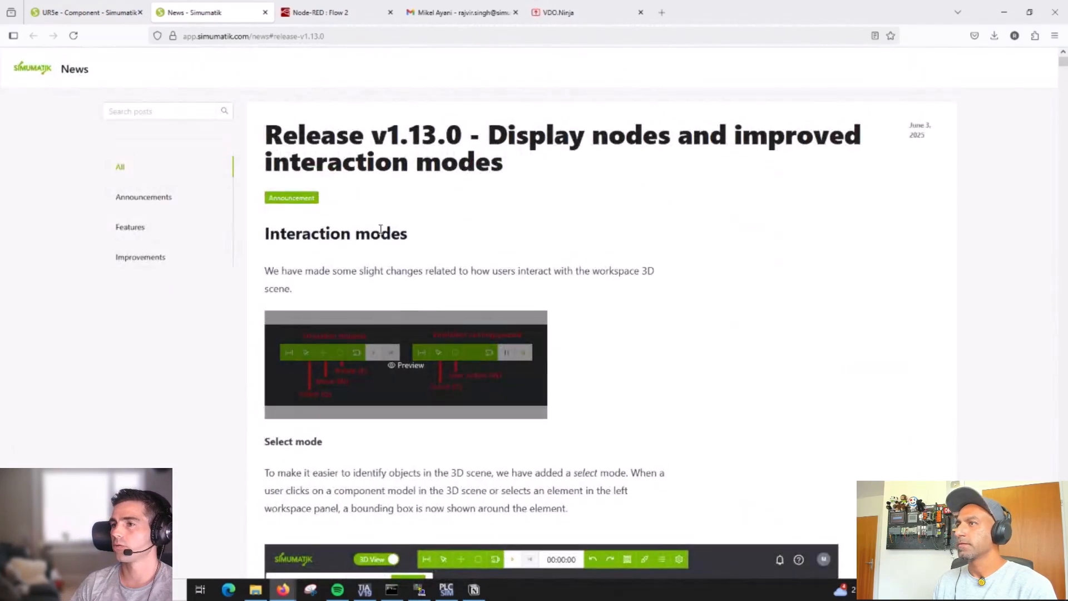
Leave the UR5e component and return to the workspace with the conveyor and robot
{"action": "key", "text": "ctrl+shift+Tab"}
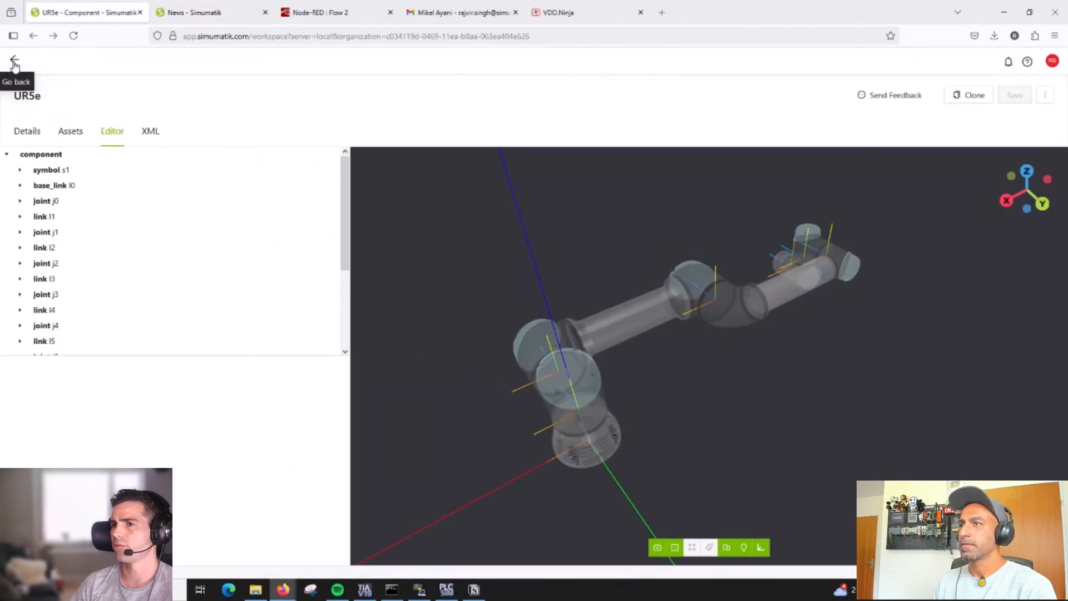
{"action": "left_click", "coordinate": [14, 60]}
{"action": "scroll", "coordinate": [566, 472], "scroll_direction": "up", "scroll_amount": 5}
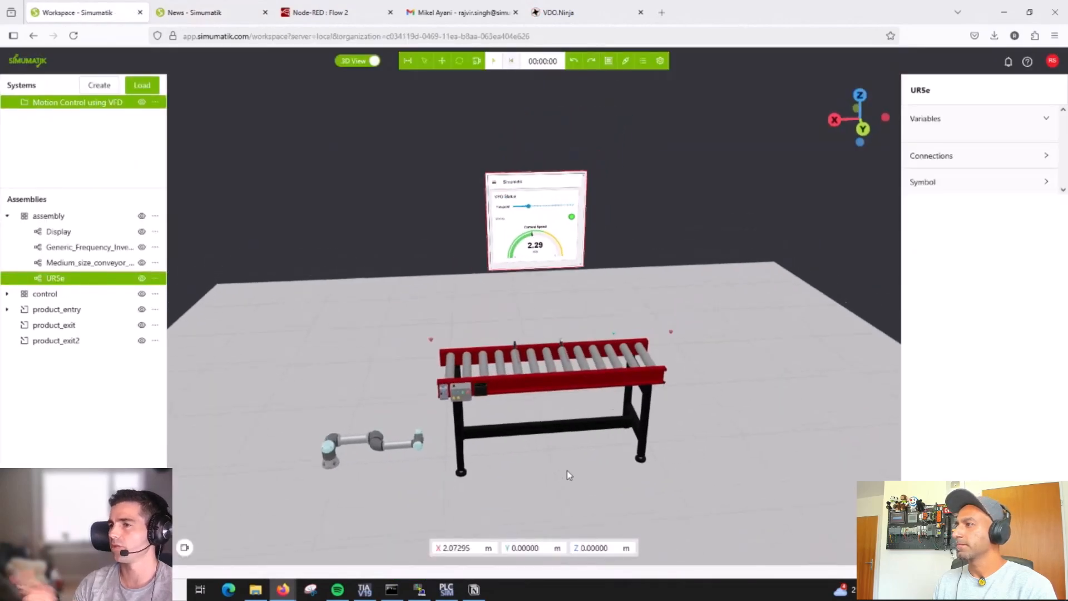